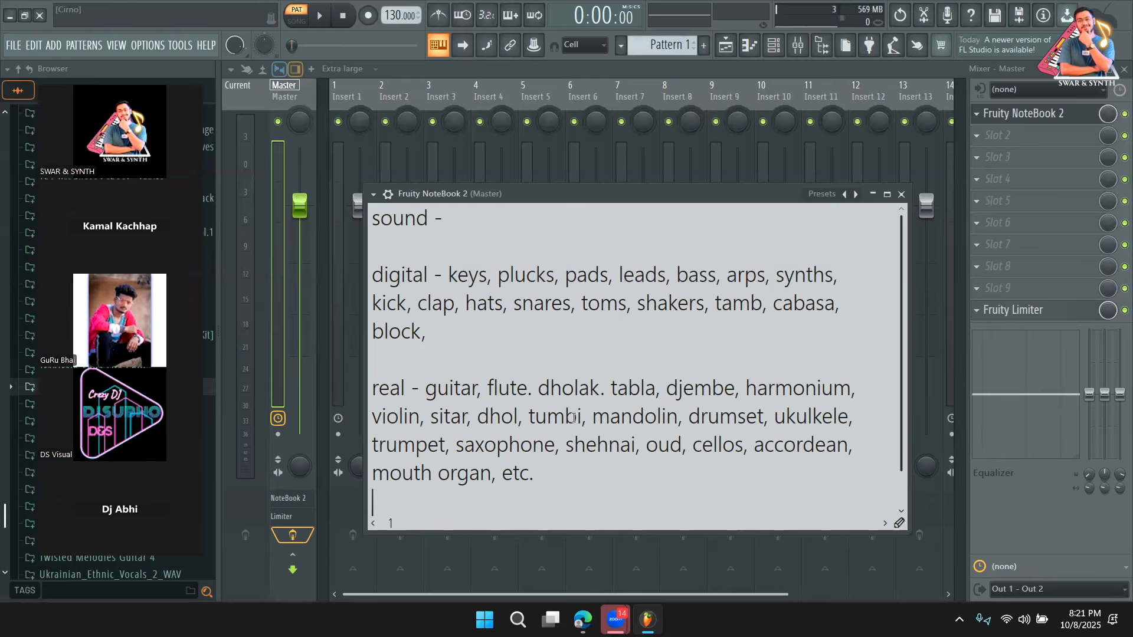
# Add a "SAMPLES/LOOPS" line and a "SYNTHS, VSTS" line below the list of real instruments in the notebook
pyautogui.scroll(-1, 497, 507)
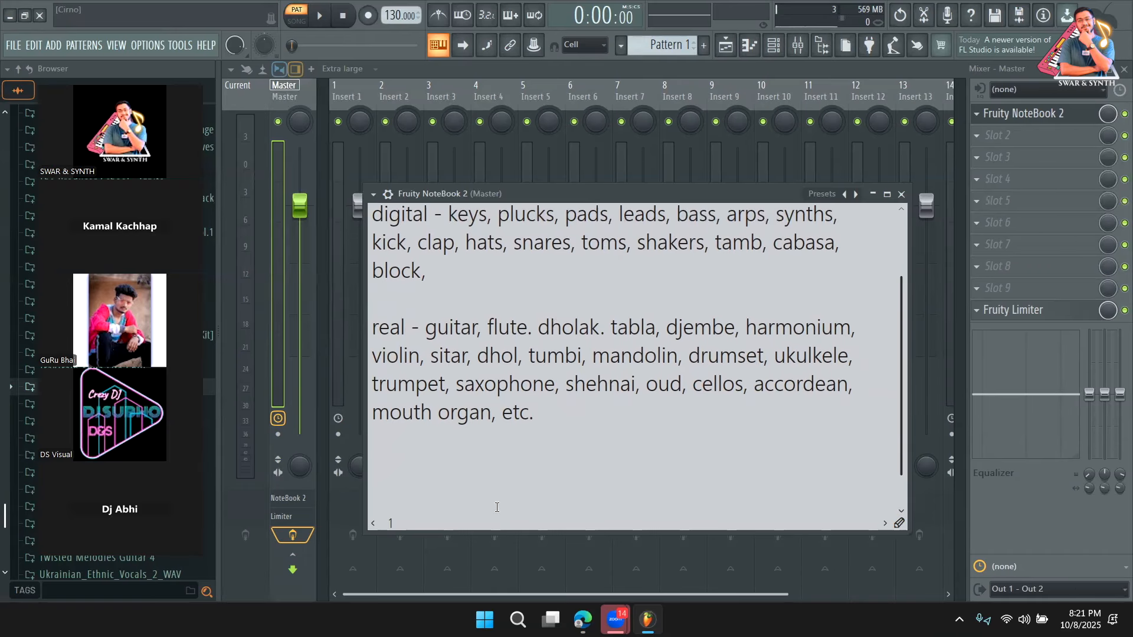
pyautogui.write('SAMPLES/LOOPS')
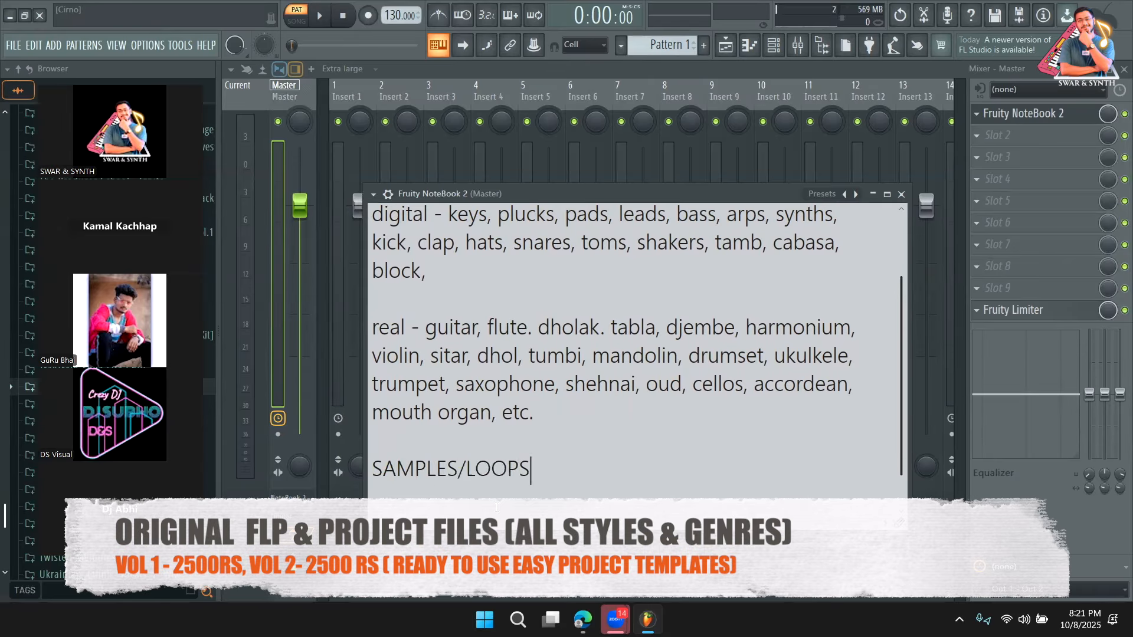
pyautogui.press('Return')
pyautogui.write('SYNTHS,')
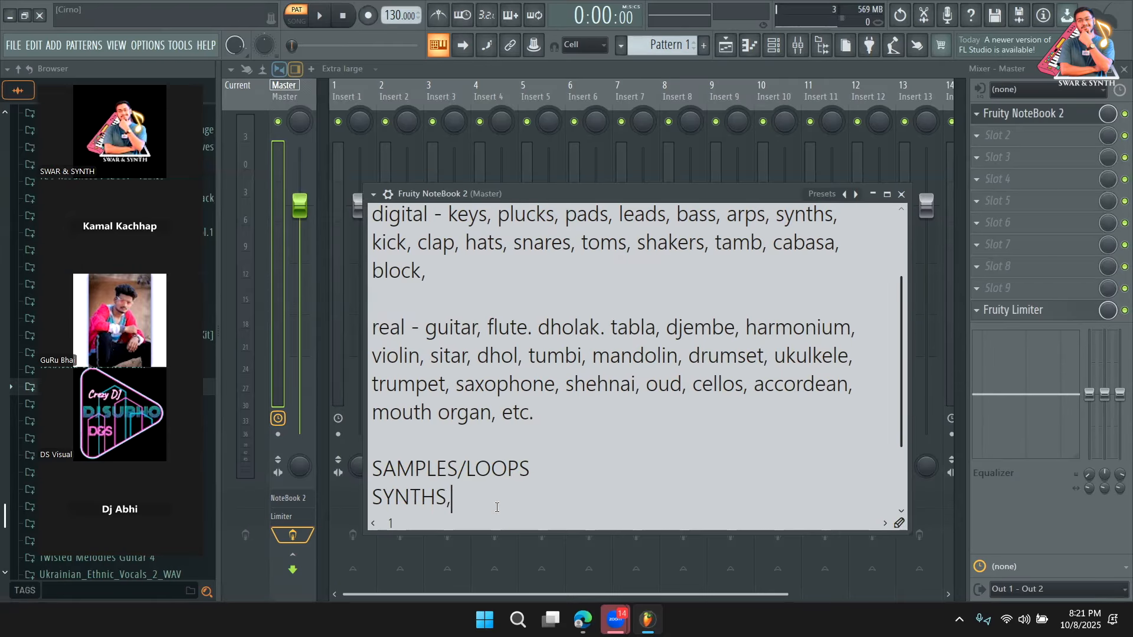
pyautogui.write(' VSTS')
pyautogui.click(566, 462)
pyautogui.scroll(2, 450, 331)
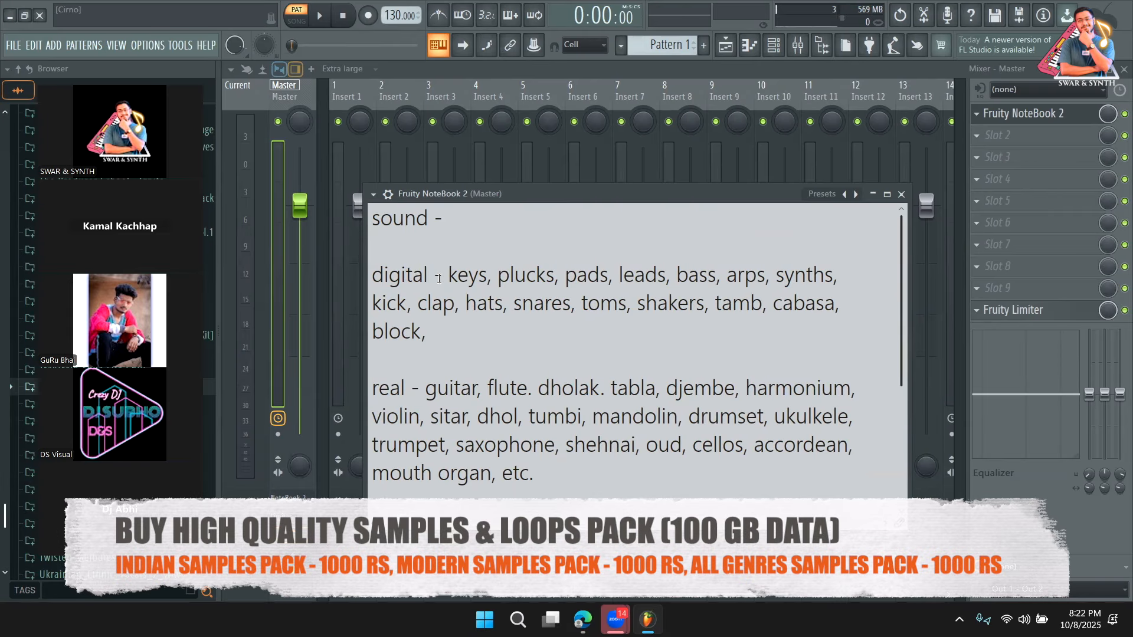
# Show the playlist and the channel rack, with all folders in the file browser collapsed
pyautogui.click(726, 46)
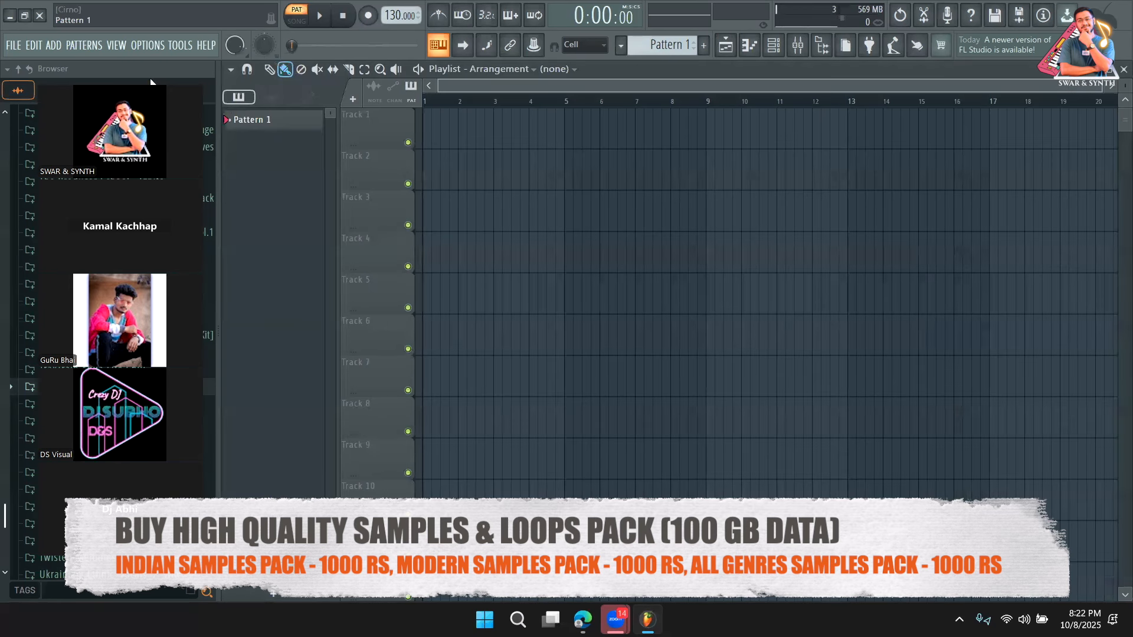
pyautogui.click(19, 69)
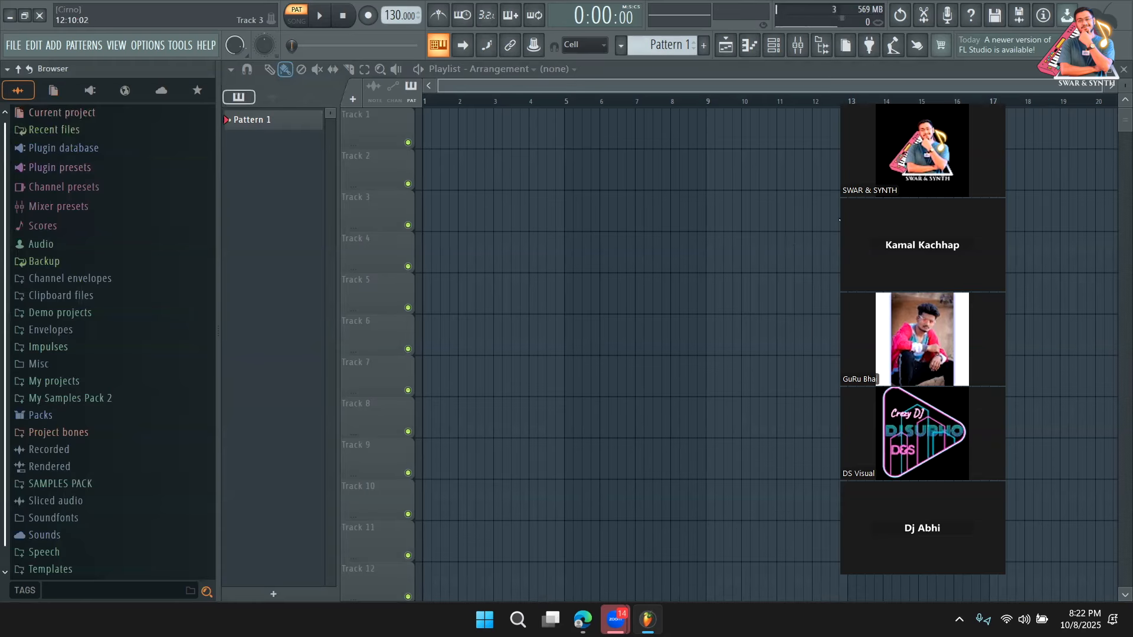
pyautogui.click(773, 50)
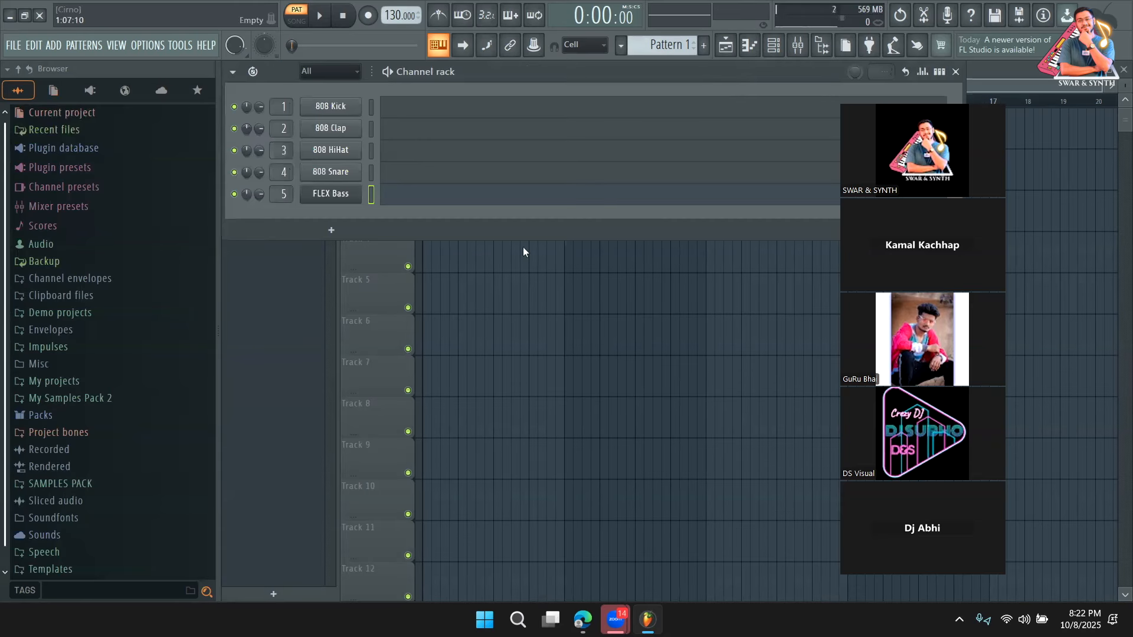
pyautogui.click(85, 420)
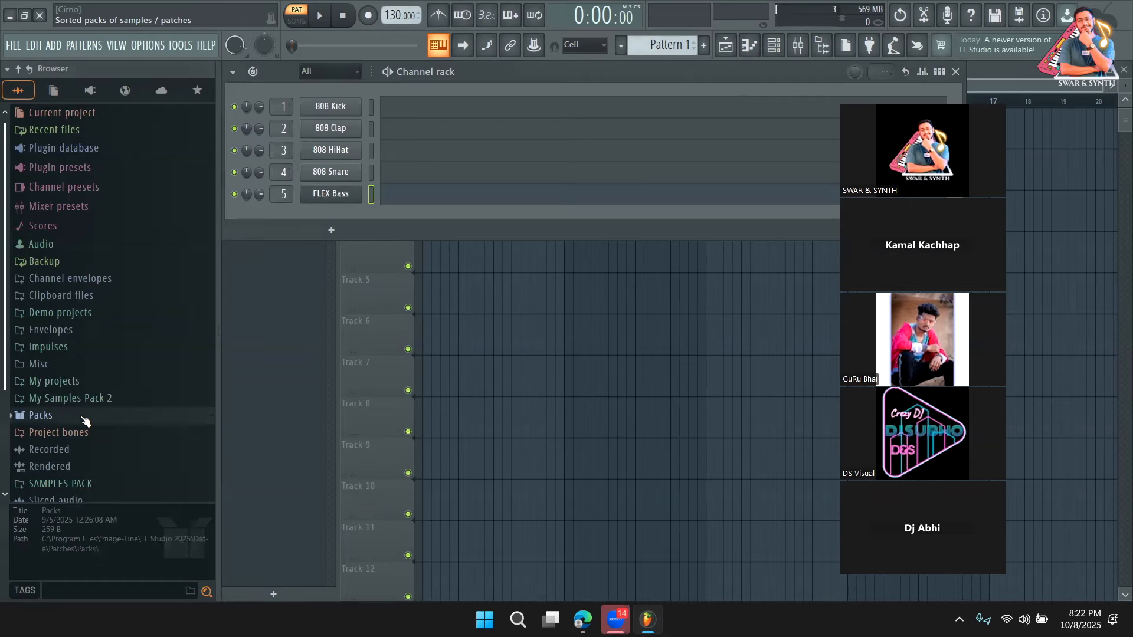
pyautogui.click(85, 420)
pyautogui.click(89, 148)
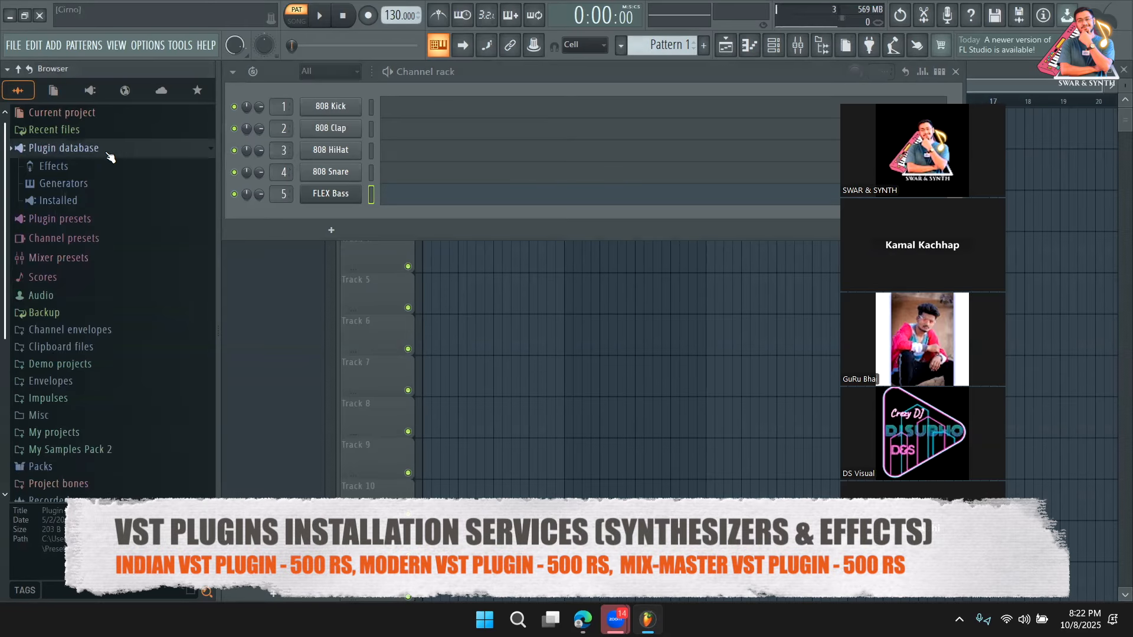
pyautogui.click(109, 153)
# Expand Packs, Drums and Kicks in the browser and audition kick samples such as Filtered Kick and FPC 5 Kick
pyautogui.click(77, 416)
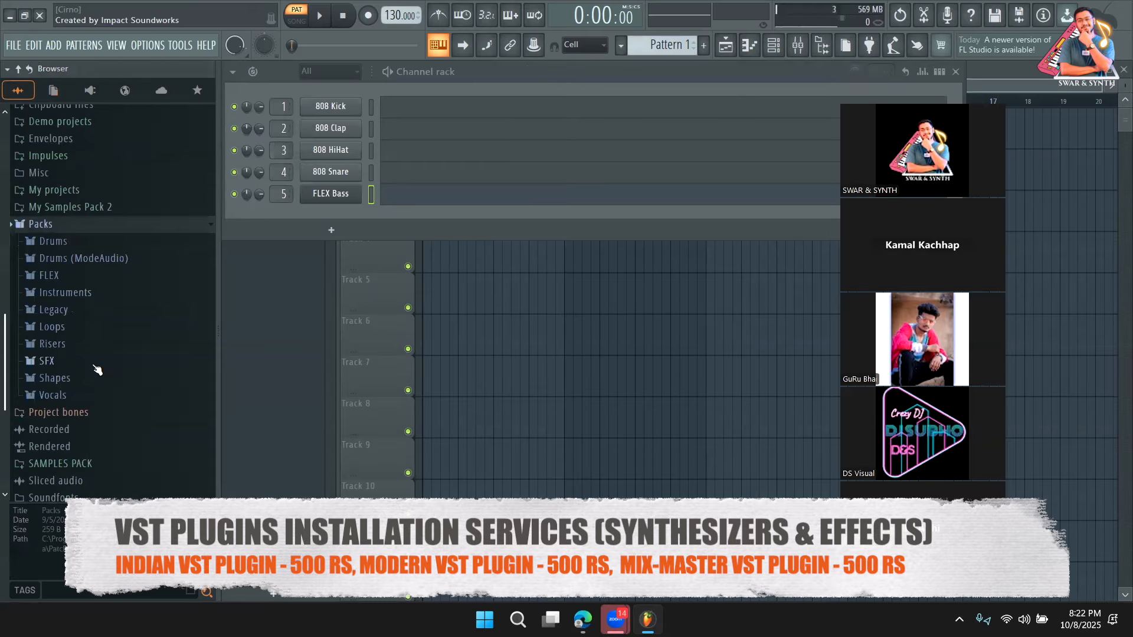
pyautogui.click(53, 242)
pyautogui.click(84, 293)
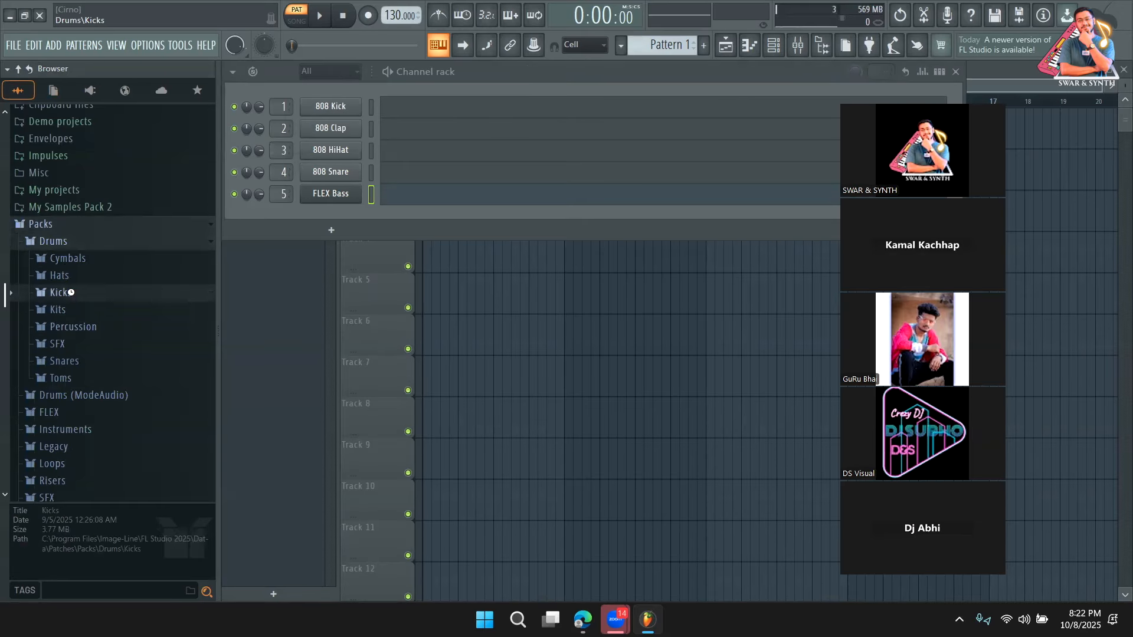
pyautogui.click(89, 308)
pyautogui.click(89, 340)
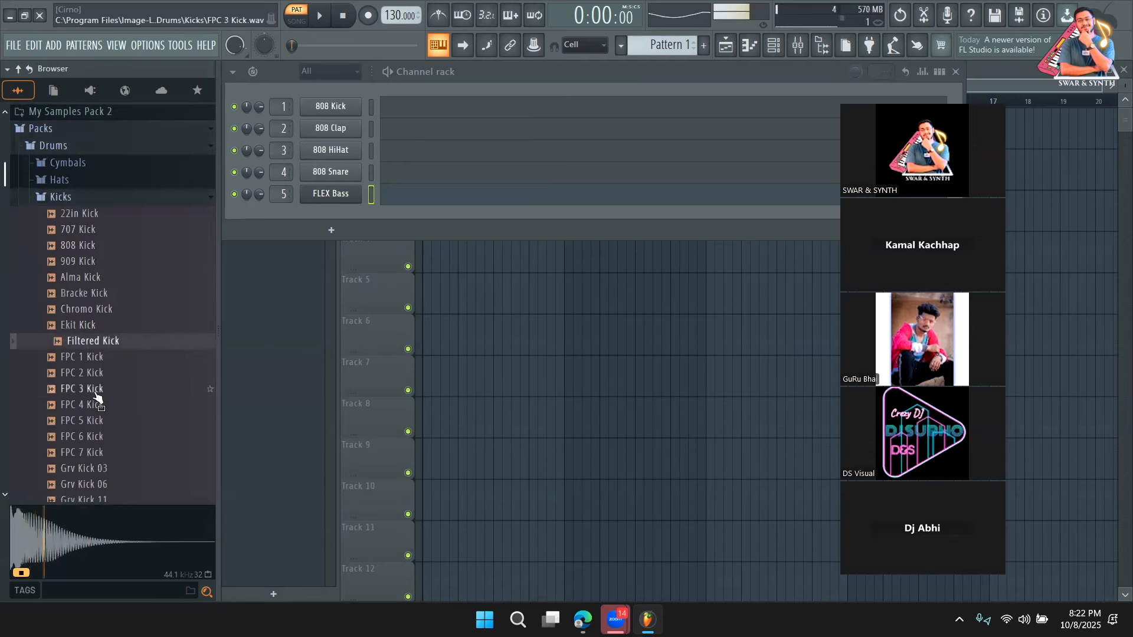
pyautogui.click(91, 420)
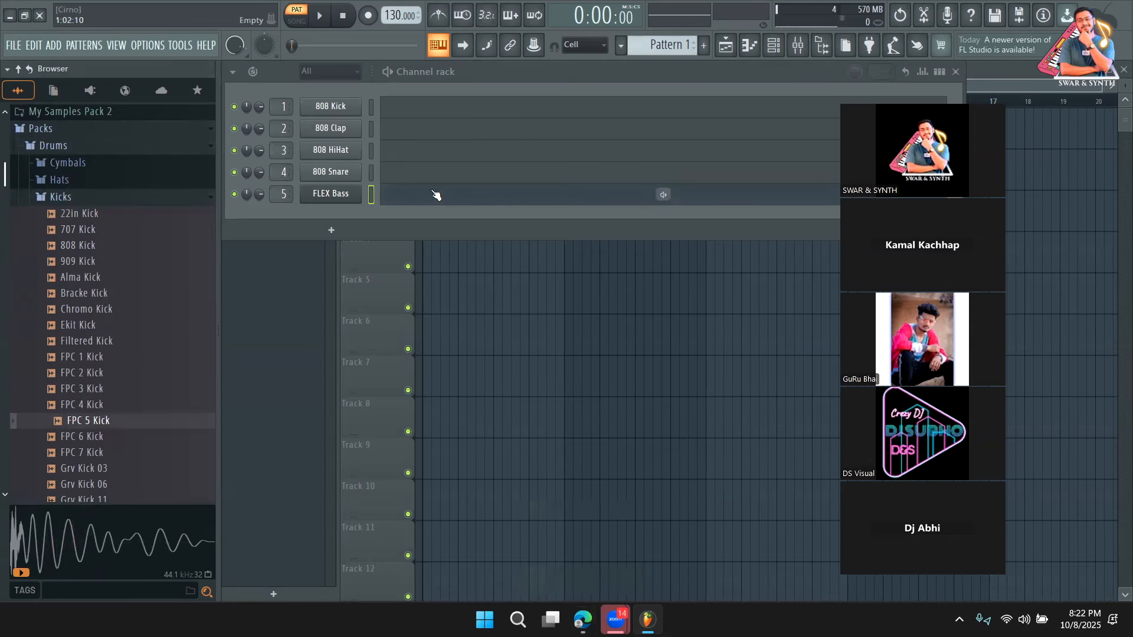
# Switch to the web browser, search for DRUMSET images in a new tab and enlarge the Pearl Roadshow drum set picture
pyautogui.hotkey('alt', 'Tab')
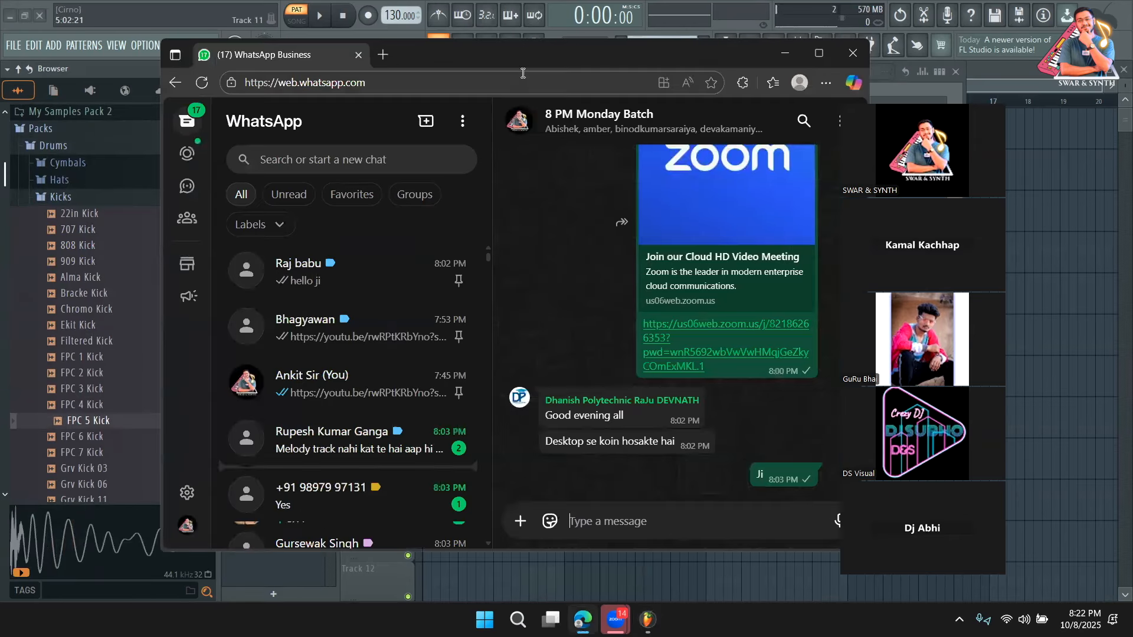
pyautogui.click(388, 55)
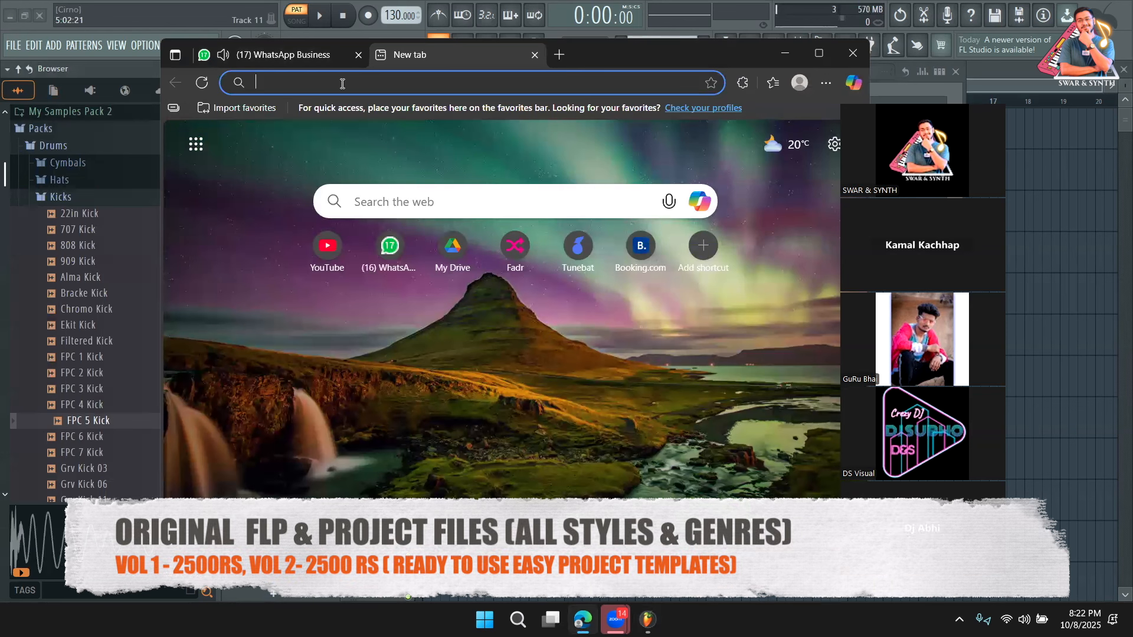
pyautogui.write('DRUMSET')
pyautogui.press('Return')
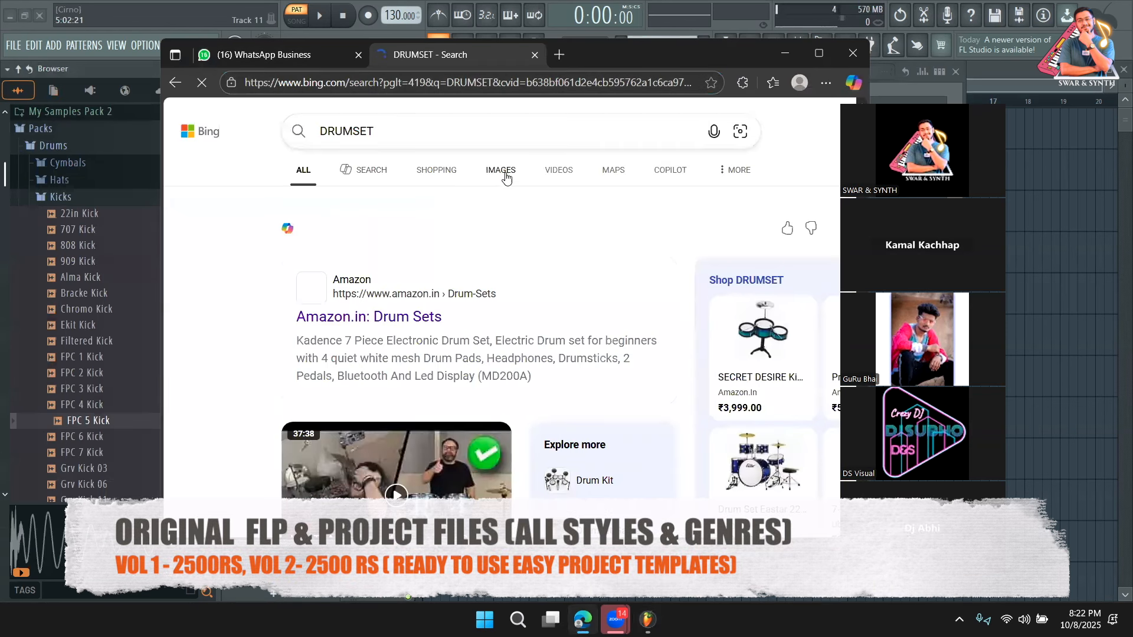
pyautogui.click(502, 174)
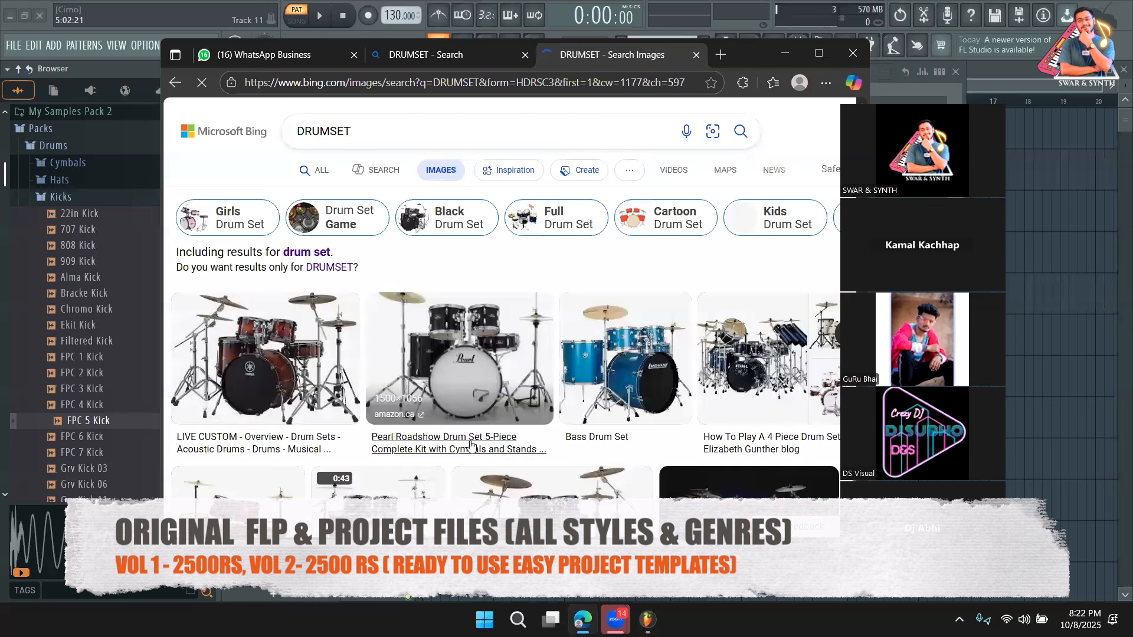
pyautogui.scroll(-1, 453, 387)
pyautogui.click(478, 310)
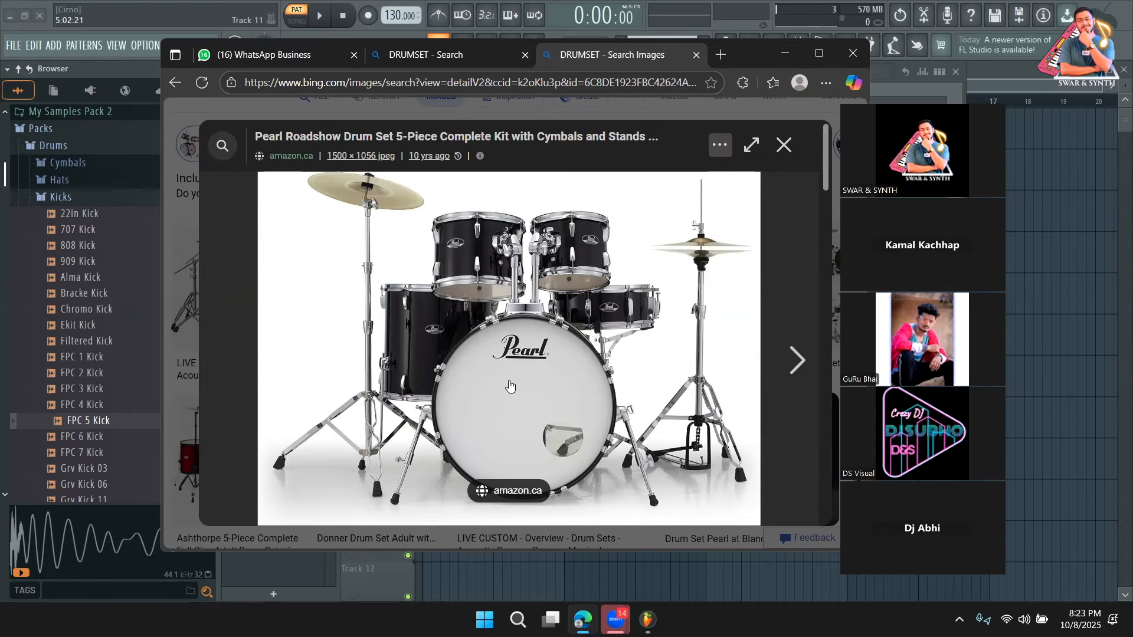
# Return to FL Studio and audition a range of kick samples, from FPC 2 Kick through Grv Kick 13 and Grv Kick 20
pyautogui.click(79, 375)
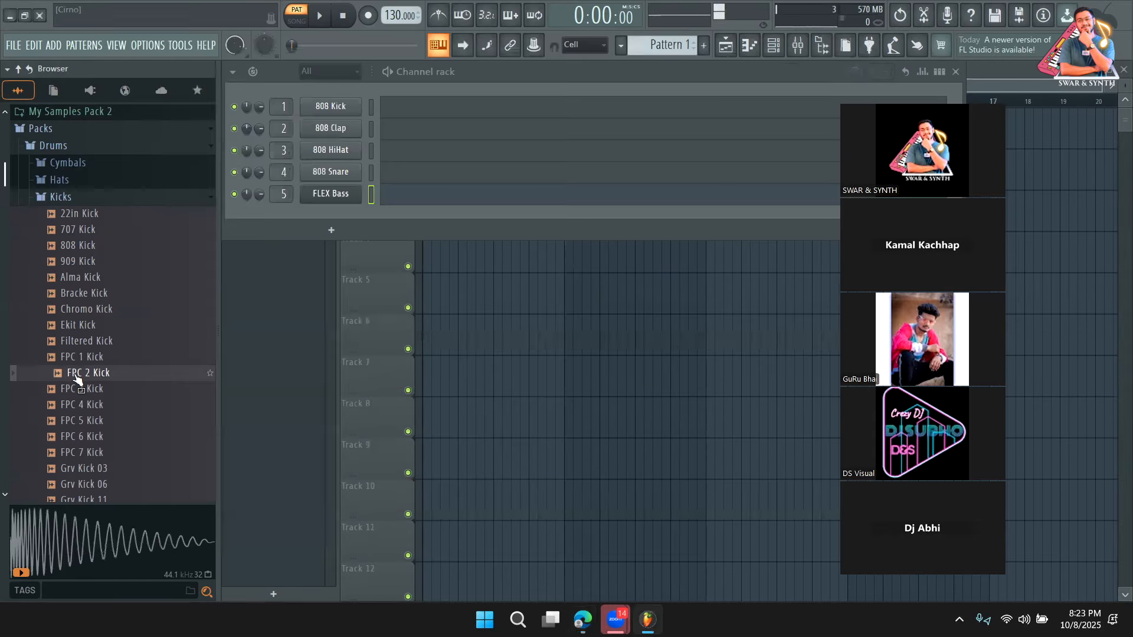
pyautogui.scroll(-2, 77, 375)
pyautogui.click(79, 356)
pyautogui.click(94, 390)
pyautogui.click(89, 406)
pyautogui.click(86, 438)
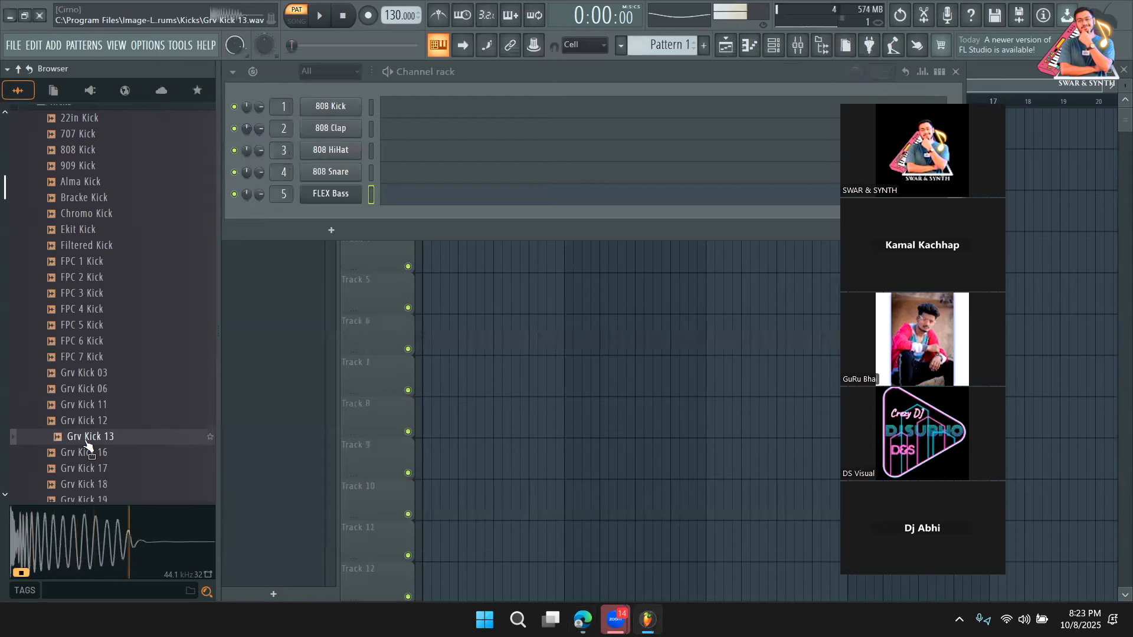
pyautogui.scroll(-4, 89, 389)
pyautogui.click(89, 376)
pyautogui.click(87, 390)
pyautogui.click(85, 405)
pyautogui.click(87, 439)
pyautogui.click(90, 455)
pyautogui.click(104, 407)
pyautogui.click(88, 341)
pyautogui.click(87, 293)
pyautogui.click(88, 262)
pyautogui.click(90, 325)
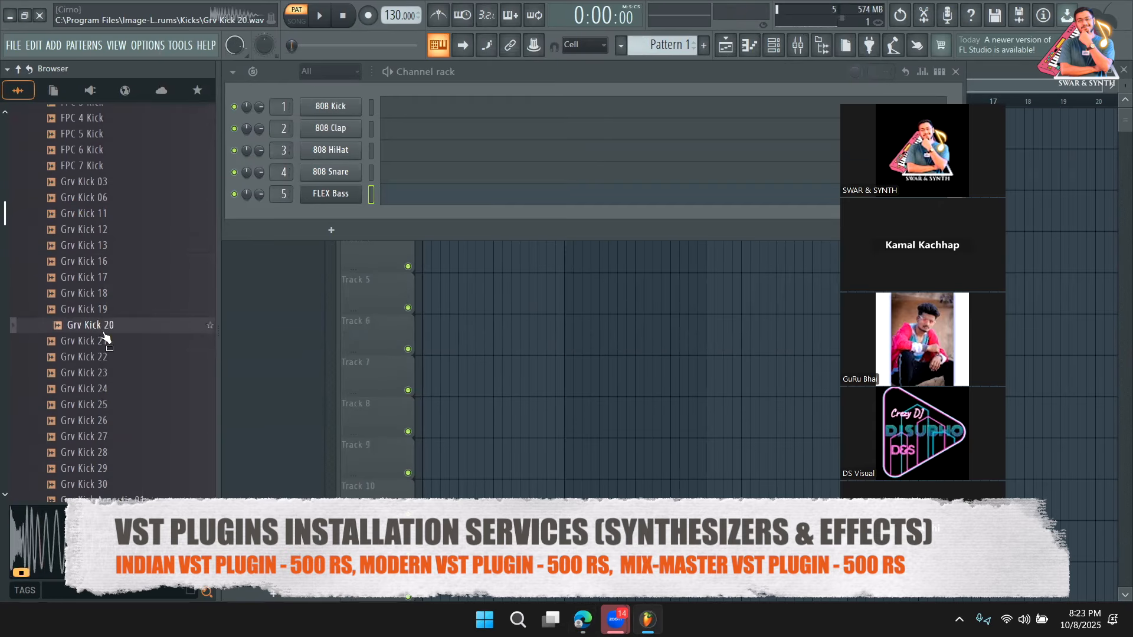
# Search the web for images of OLD SAMPLERS MUSIC, view the Akai MPC3000 picture, and return to FL Studio
pyautogui.click(579, 620)
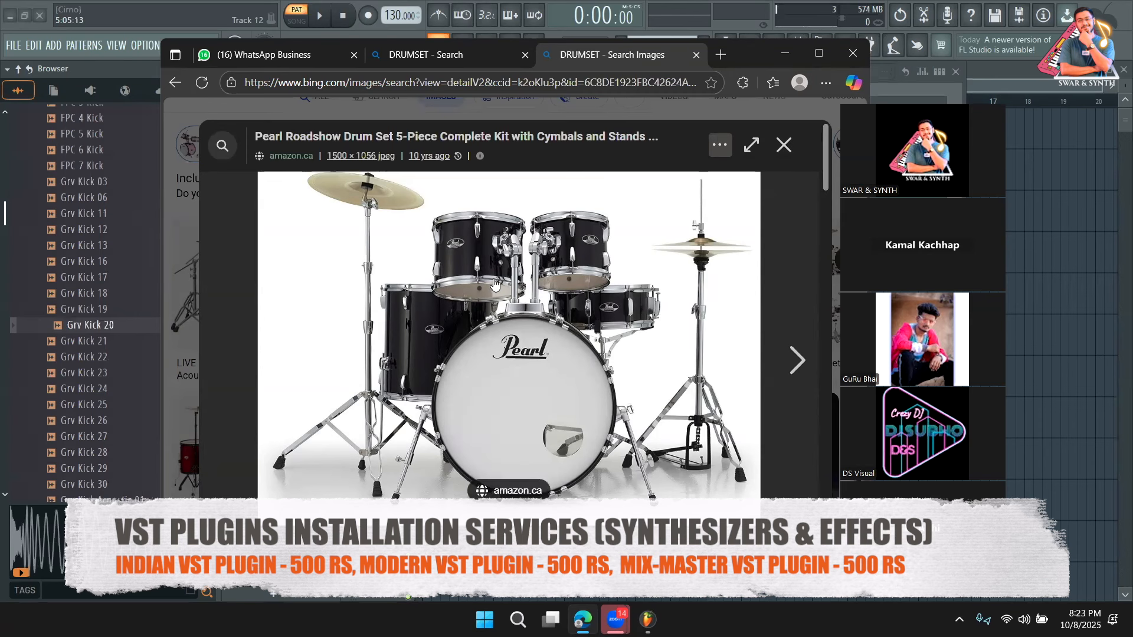
pyautogui.click(716, 55)
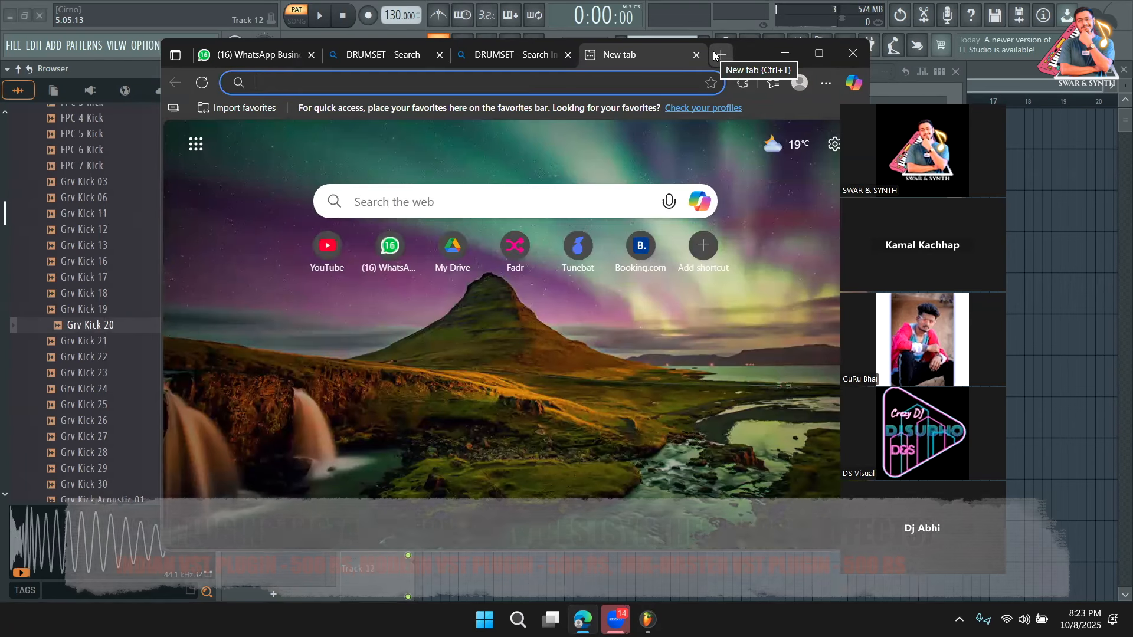
pyautogui.write('OLD SAMPLERS MUSIC')
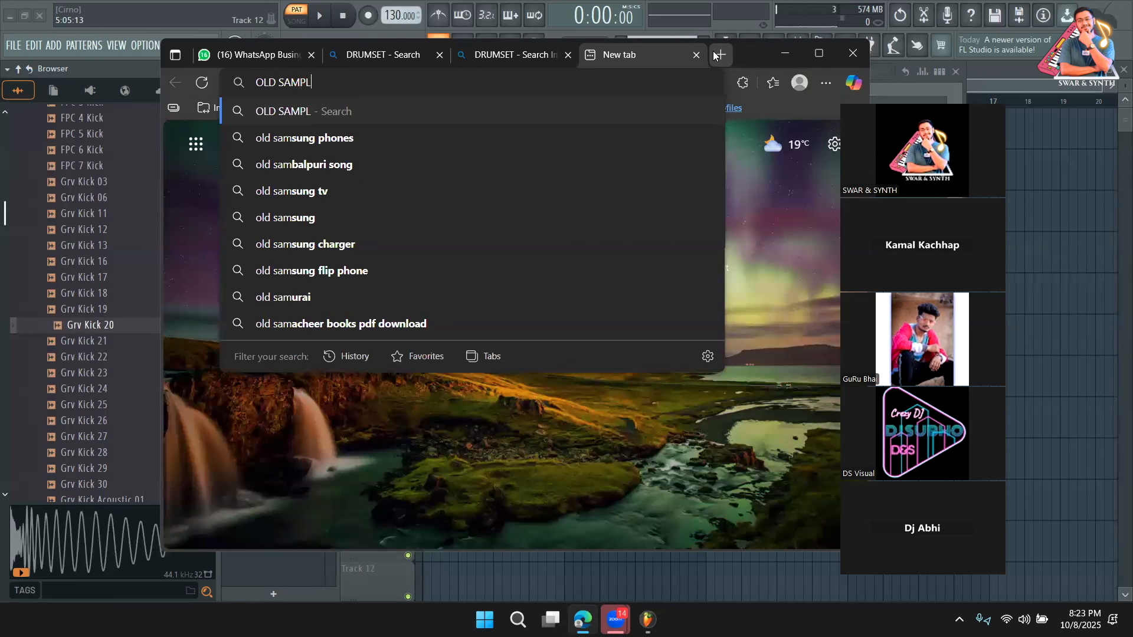
pyautogui.press('Return')
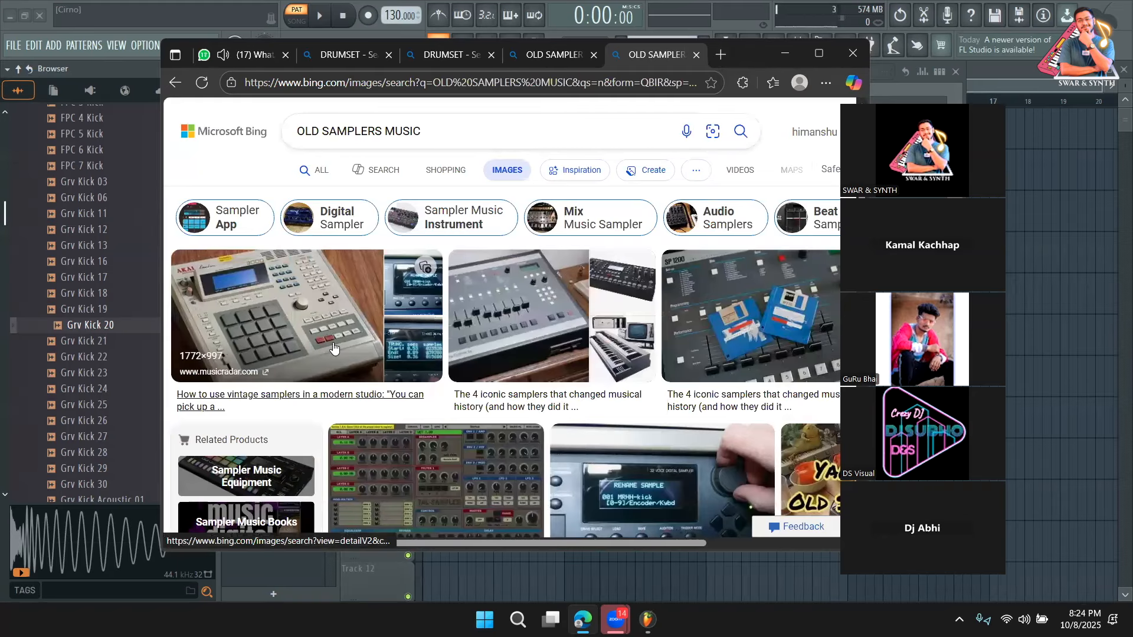
pyautogui.click(285, 315)
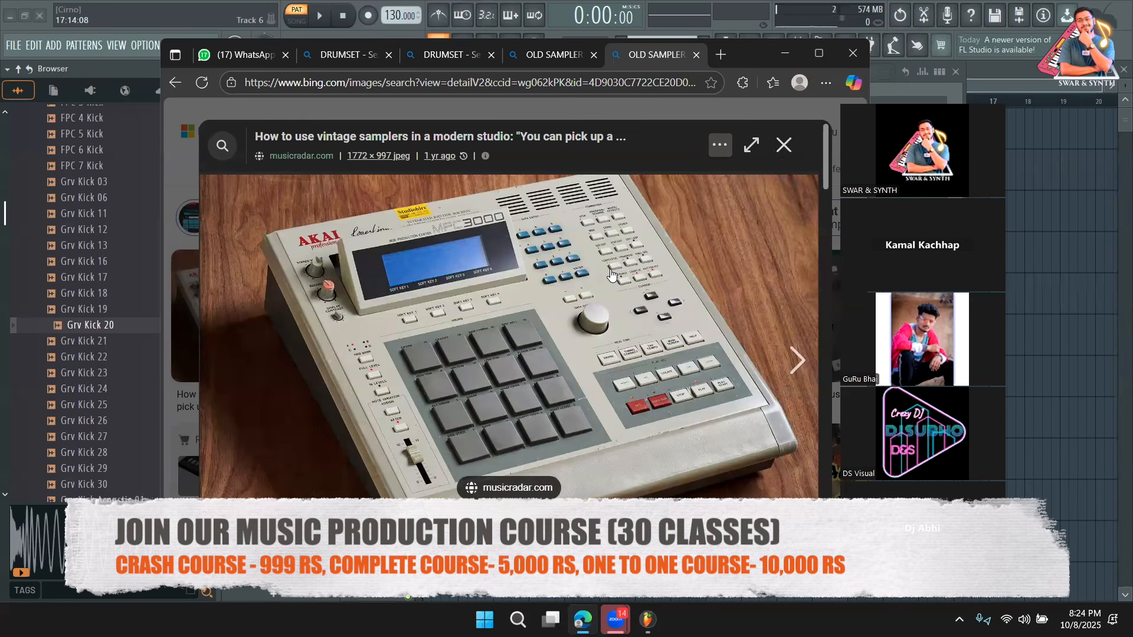
pyautogui.click(783, 54)
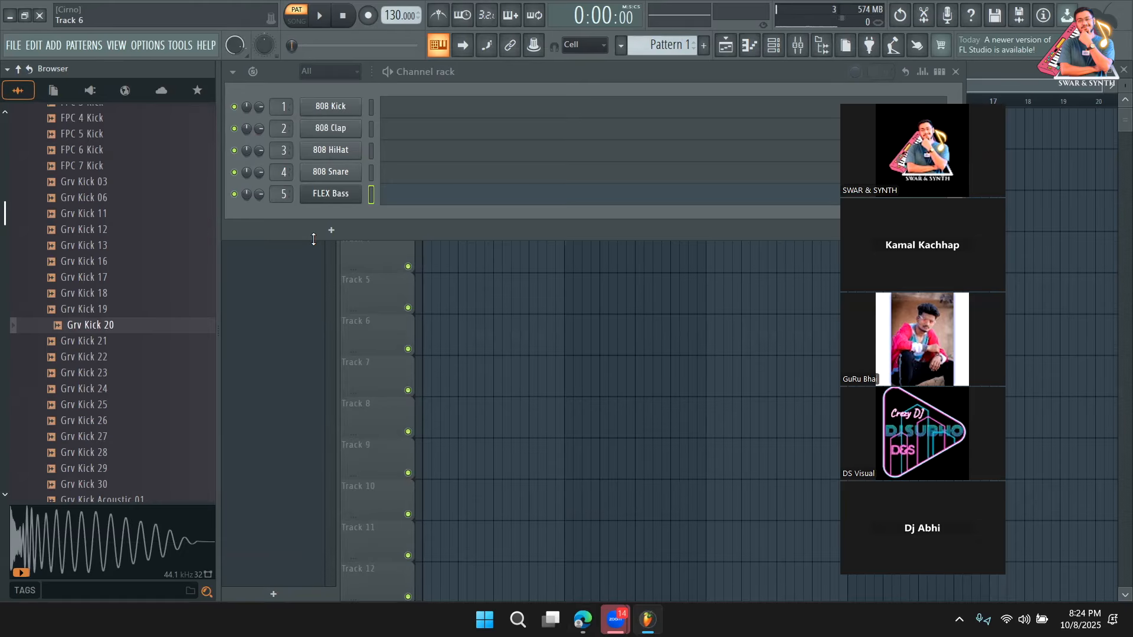
# Search the sample library for DHOLAK and expand Bass Dholak Loops down to the Triplet folder in Tempo 080
pyautogui.click(79, 590)
pyautogui.write('DHOLA')
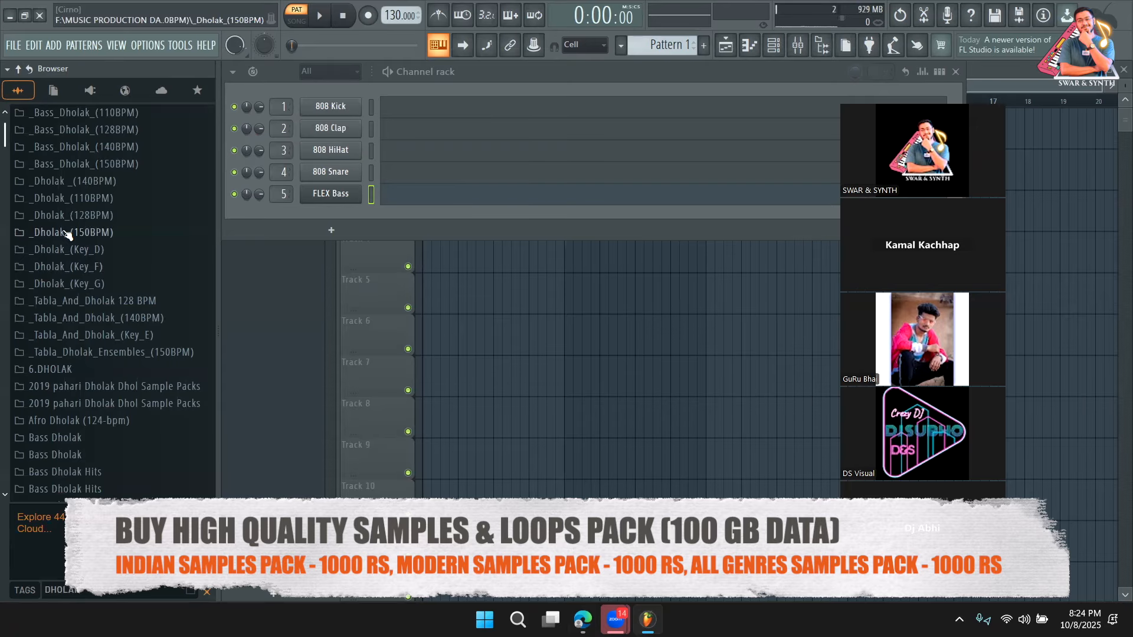
pyautogui.scroll(-5, 71, 248)
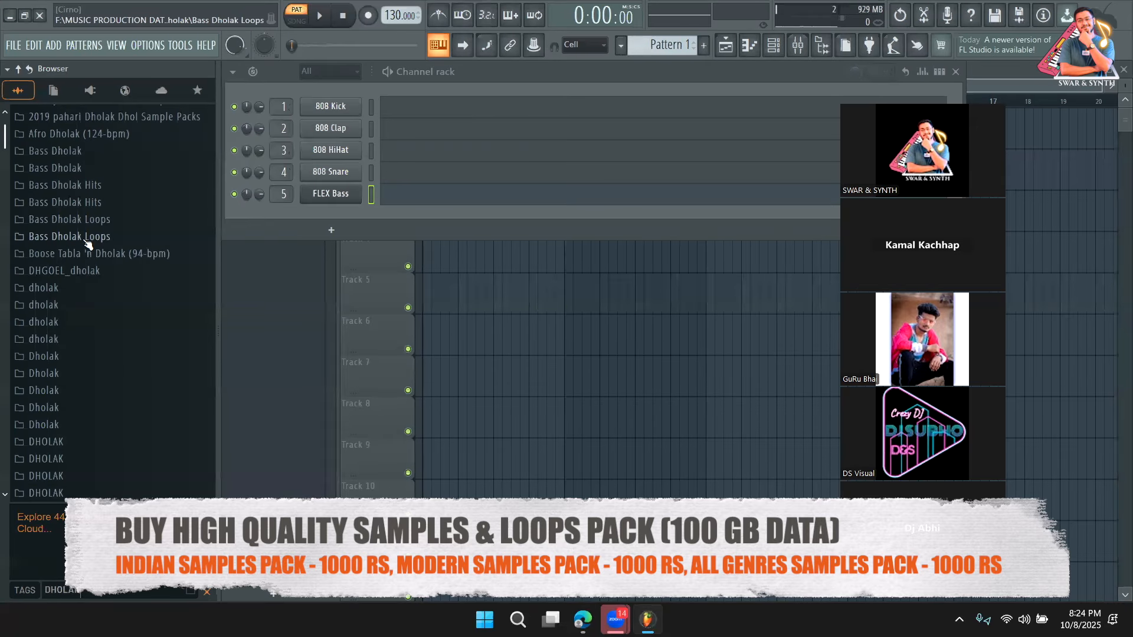
pyautogui.click(83, 237)
pyautogui.click(65, 254)
pyautogui.click(90, 285)
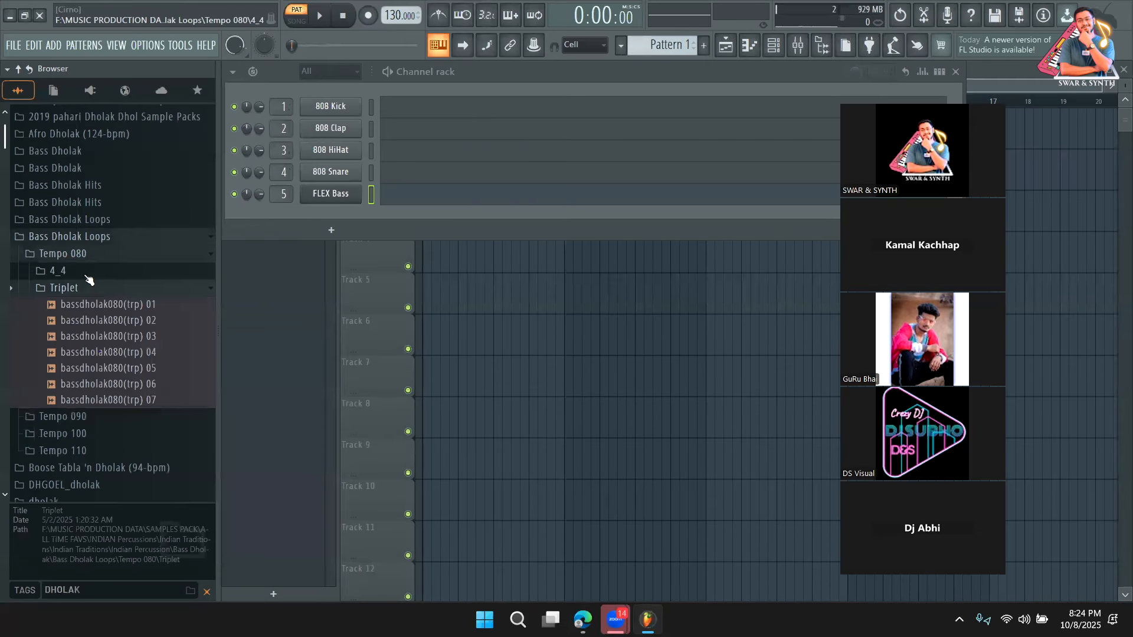
# Expand the 4_4 folder of Tempo 080 and audition its bass dholak loops, including bassdholak080 09
pyautogui.click(88, 275)
pyautogui.click(88, 285)
pyautogui.scroll(-2, 104, 344)
pyautogui.scroll(-3, 104, 348)
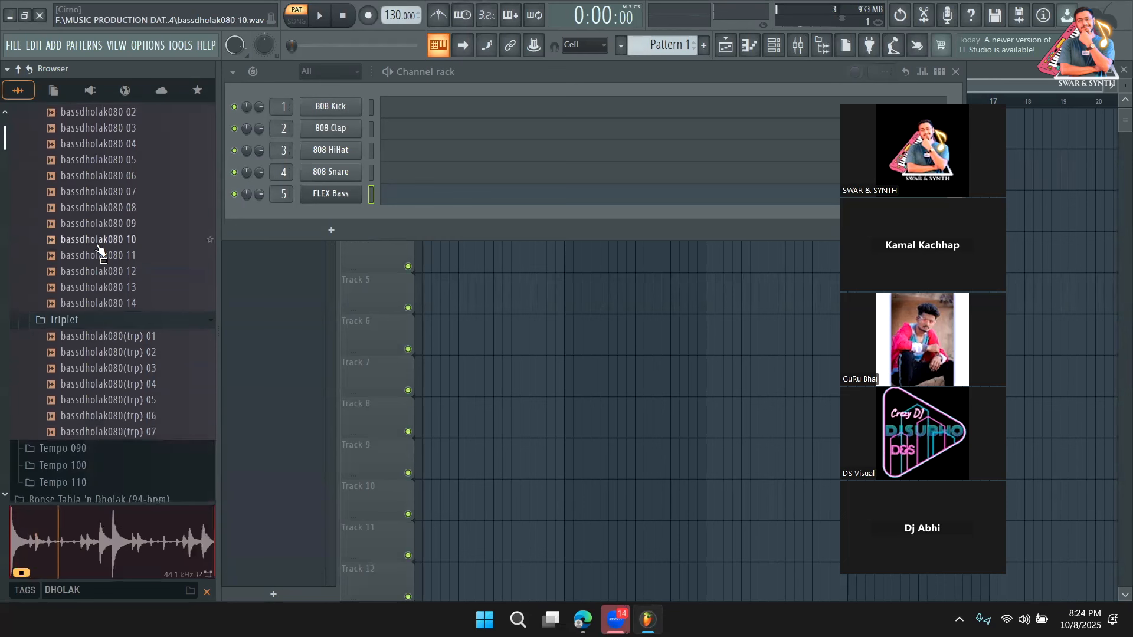
pyautogui.click(96, 229)
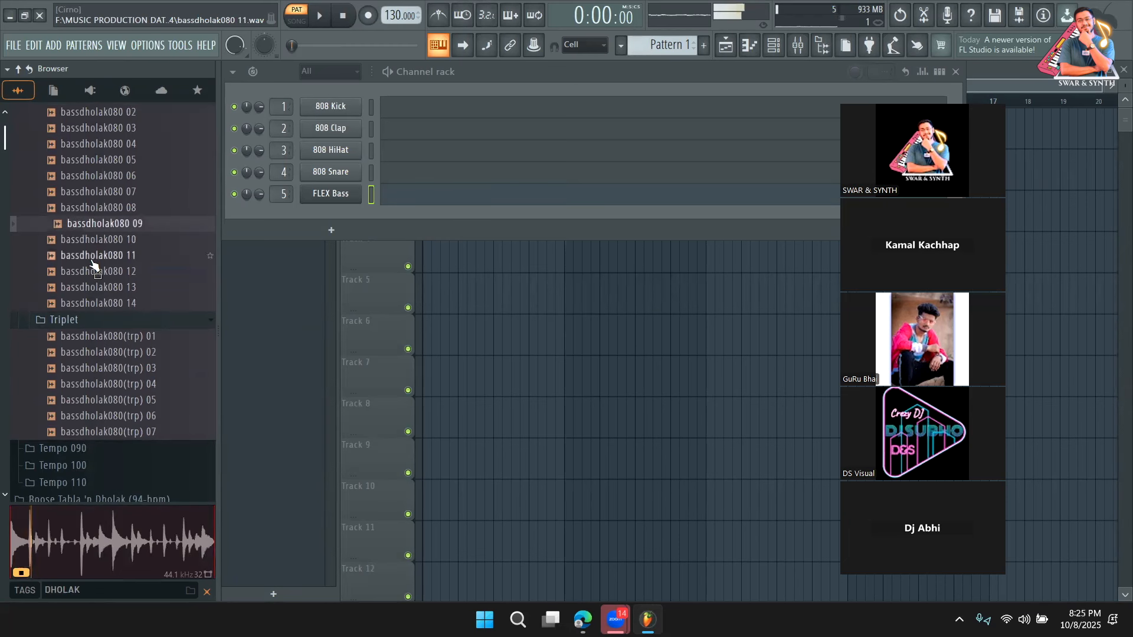
# Expand a Dholak folder and the Dholak 100 folder, auditioning ABTSWPL - Dholak Loop 01 (120 BPM) and DHOLAK-100-01
pyautogui.scroll(-8, 100, 277)
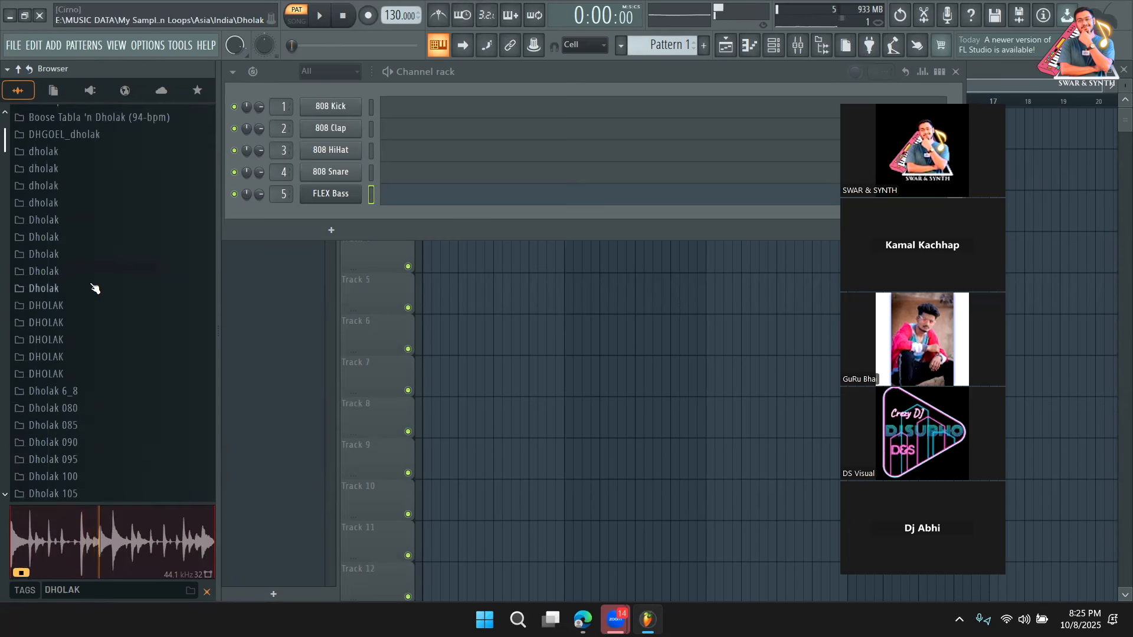
pyautogui.click(93, 288)
pyautogui.click(87, 310)
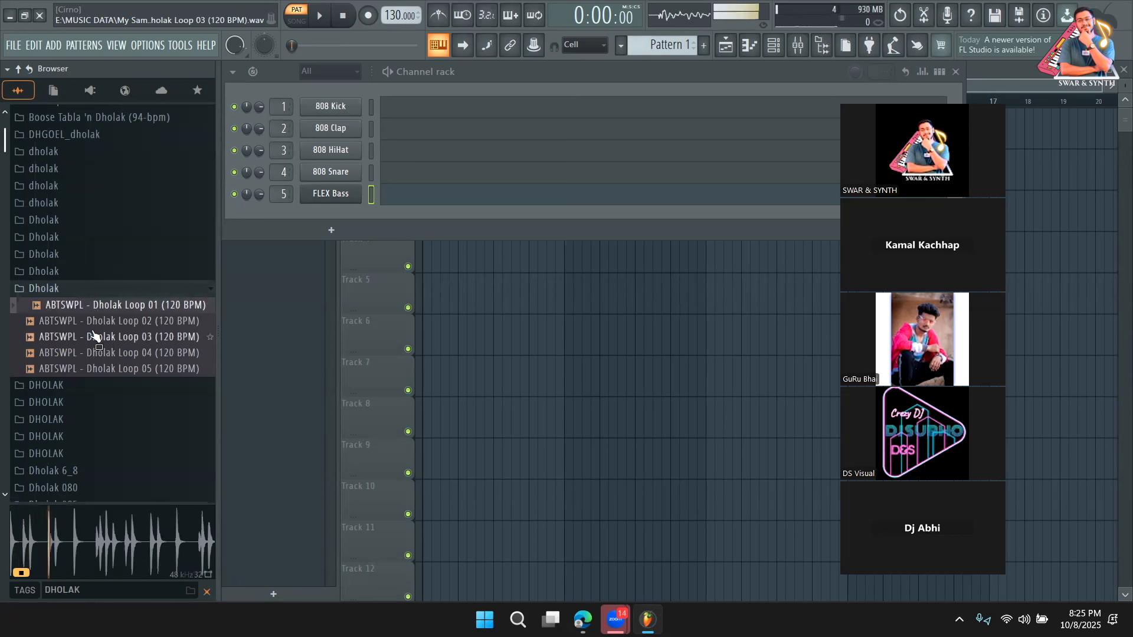
pyautogui.scroll(-6, 98, 322)
pyautogui.click(89, 269)
pyautogui.click(87, 288)
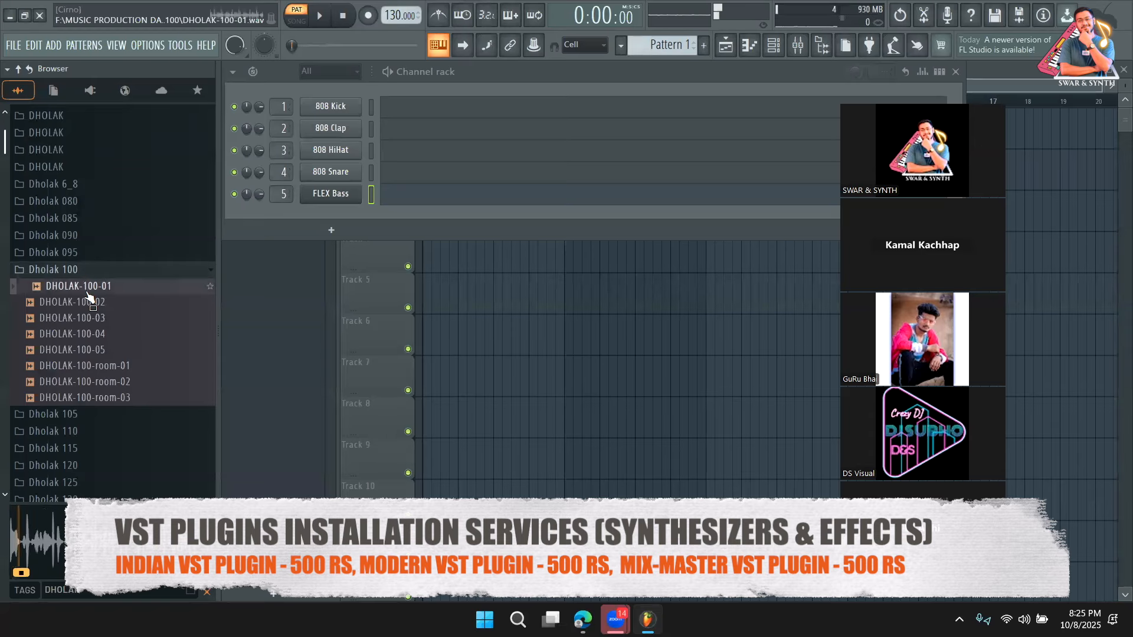
# Audition the DHOLAK-100-02 loop, stop playback and collapse the Dholak 100 folder
pyautogui.click(87, 302)
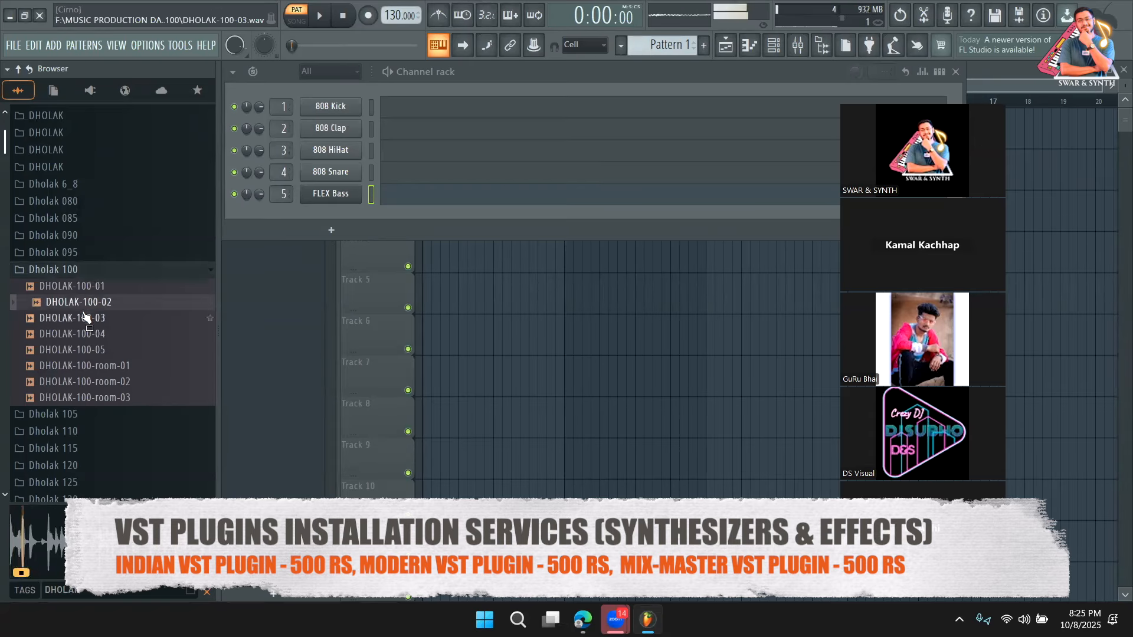
pyautogui.click(340, 21)
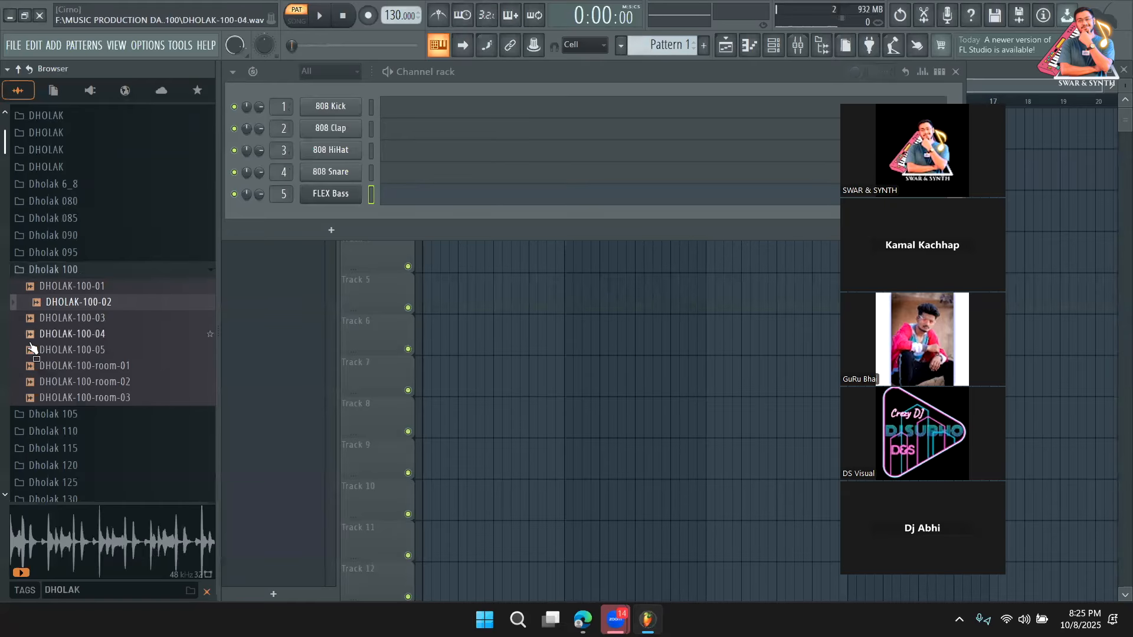
pyautogui.click(56, 271)
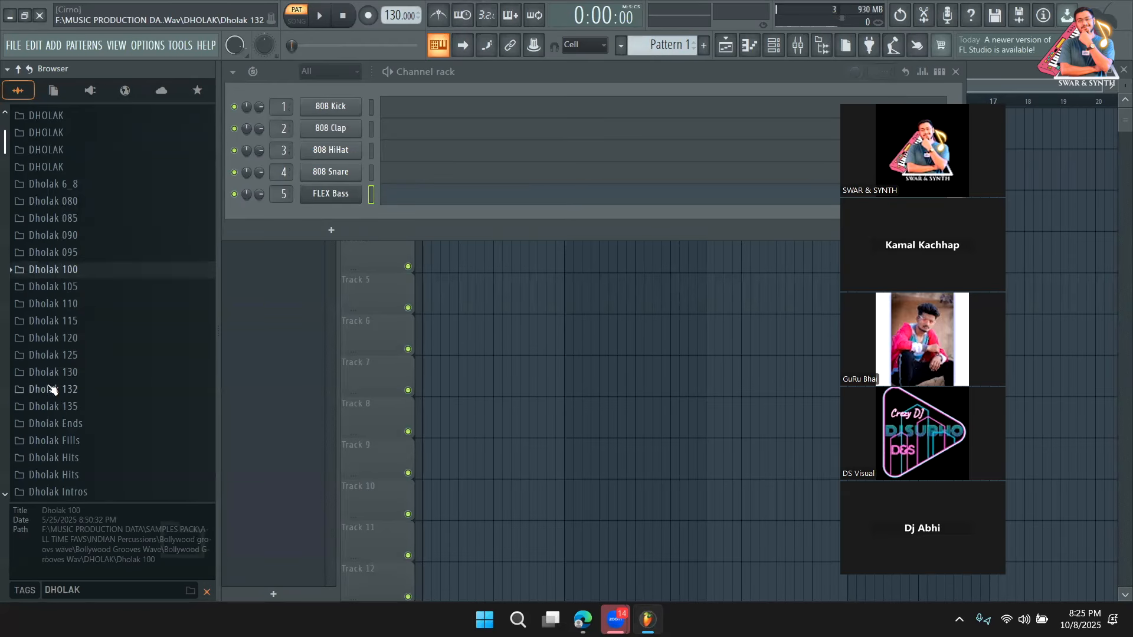
pyautogui.scroll(7, 98, 323)
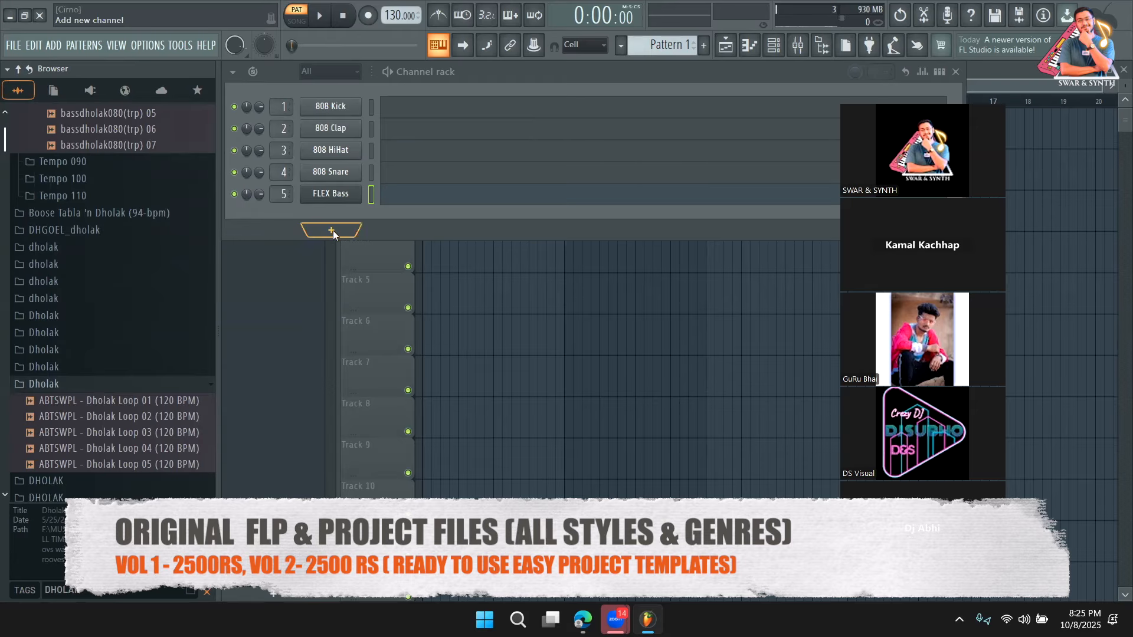
# Add the SwarPlug generator plugin as a new channel, finding it with the search term swar
pyautogui.click(333, 230)
pyautogui.click(340, 31)
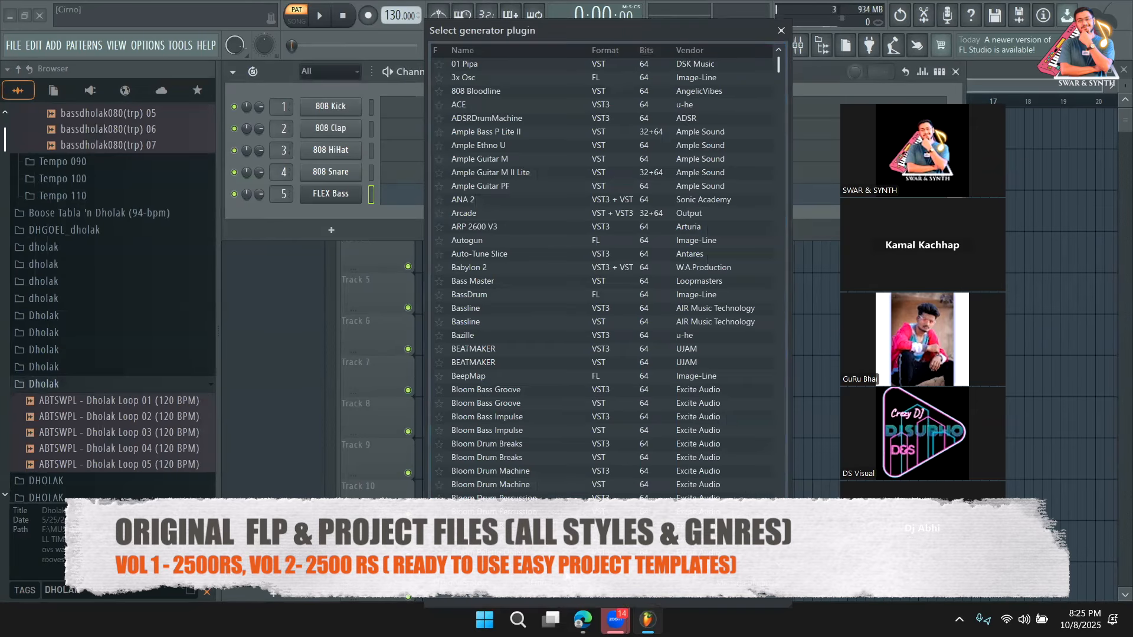
pyautogui.write('swar')
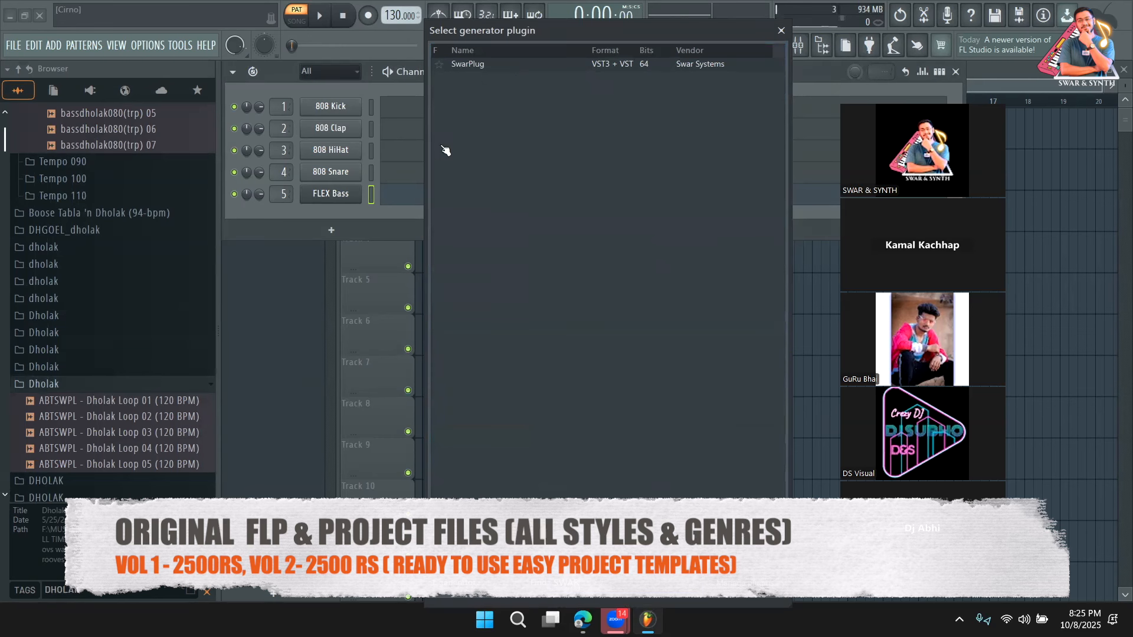
pyautogui.doubleClick(510, 64)
pyautogui.moveTo(493, 200); pyautogui.dragTo(434, 121)
# Load the SITAR preset in SwarPlug and reposition the plugin window and the meeting's participant strip to expose the controls
pyautogui.click(253, 120)
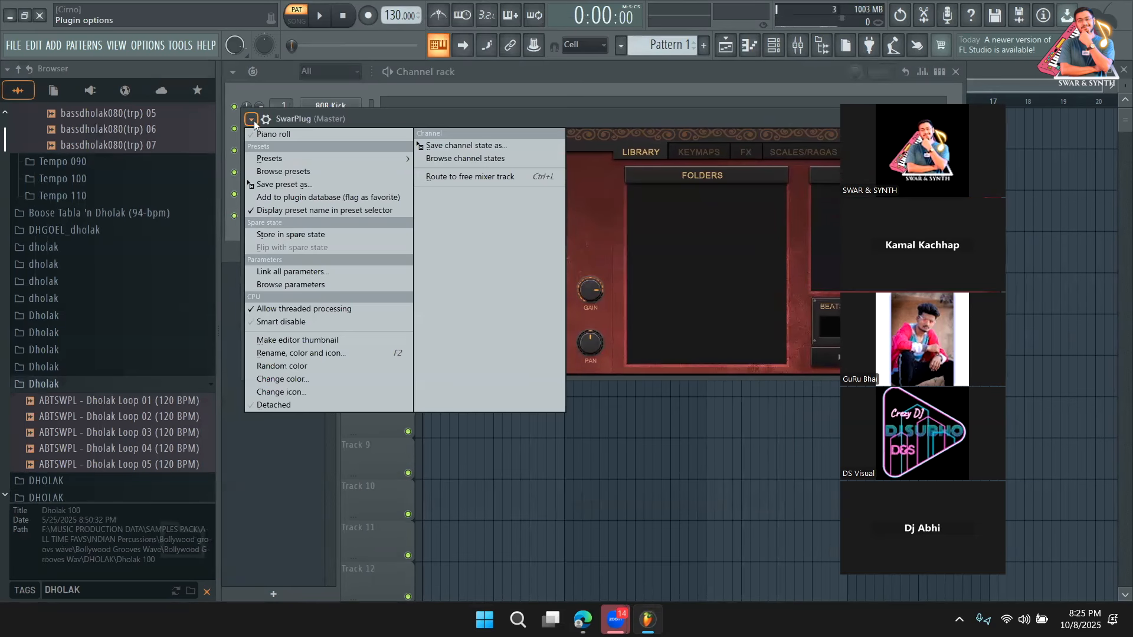
pyautogui.moveTo(302, 159)
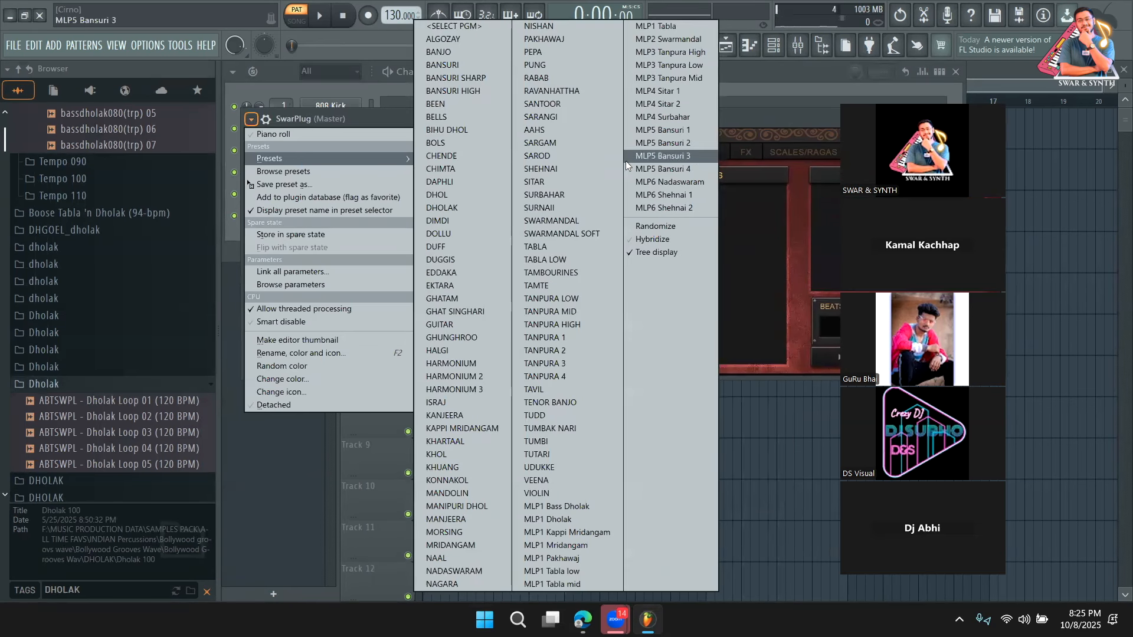
pyautogui.click(548, 183)
pyautogui.moveTo(544, 118); pyautogui.dragTo(809, 145)
pyautogui.moveTo(932, 103); pyautogui.dragTo(1008, 103)
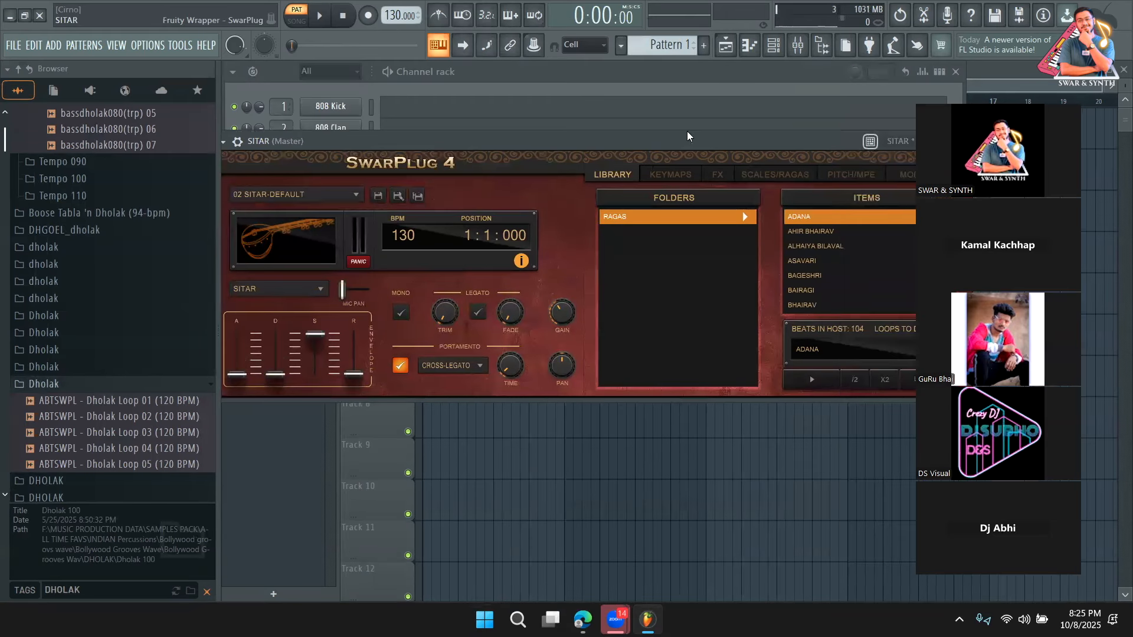
pyautogui.moveTo(658, 141); pyautogui.dragTo(664, 143)
# Play several notes on SwarPlug to audition the sitar sound
pyautogui.press('q')
pyautogui.press('e')
pyautogui.press('n')
pyautogui.press('y')
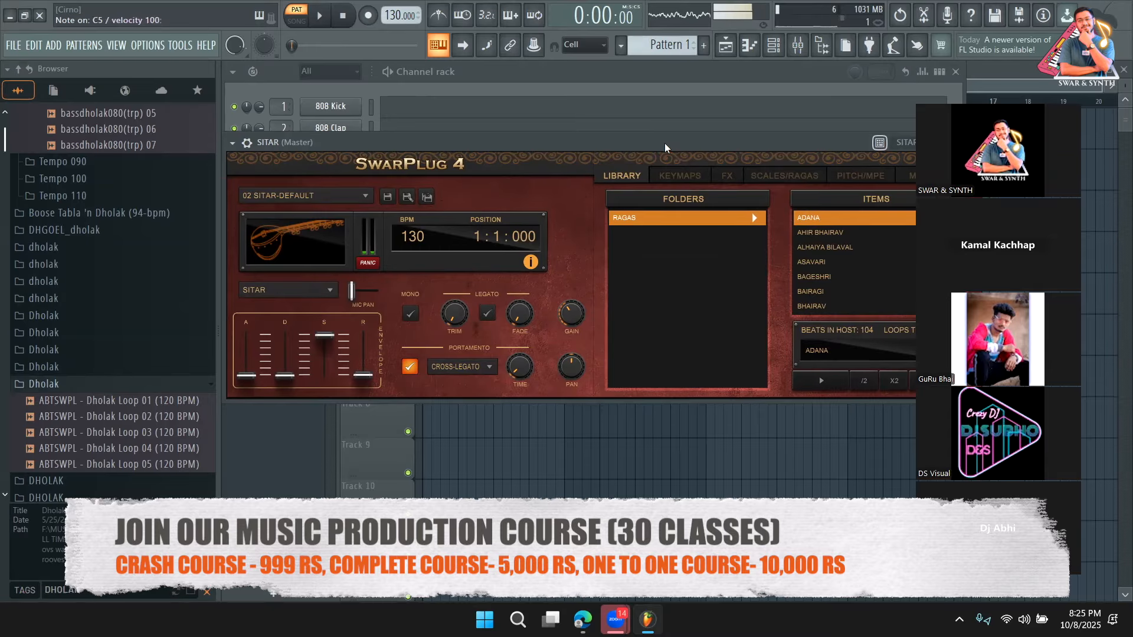
pyautogui.press('w')
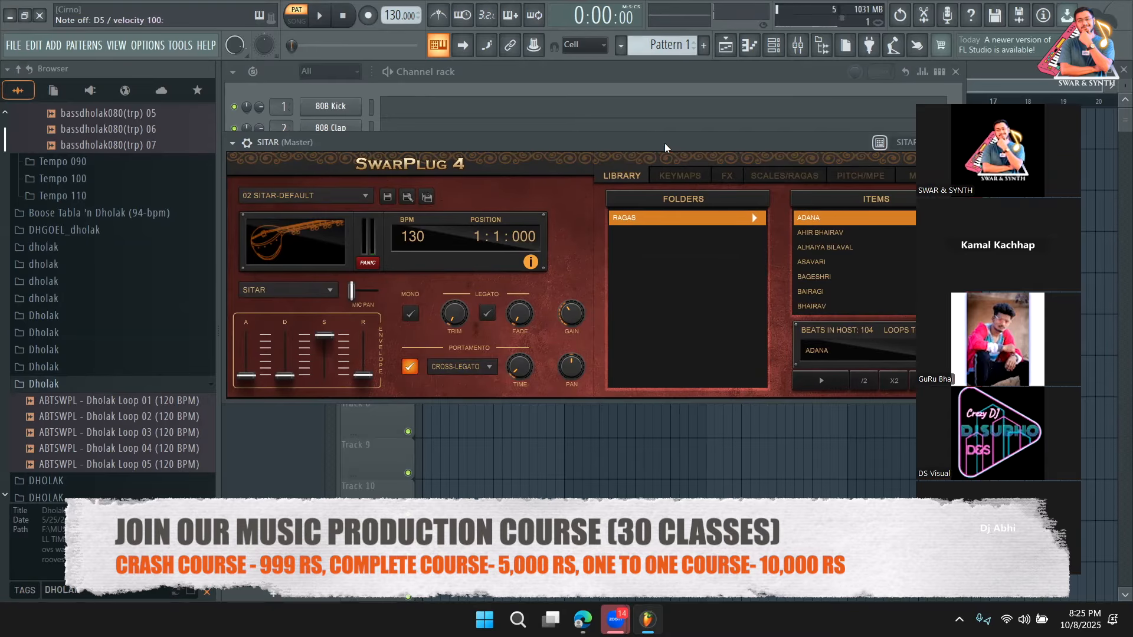
# Switch the SwarPlug channel to the HARMONIUM 2 preset and nudge its window slightly
pyautogui.click(232, 142)
pyautogui.moveTo(250, 189)
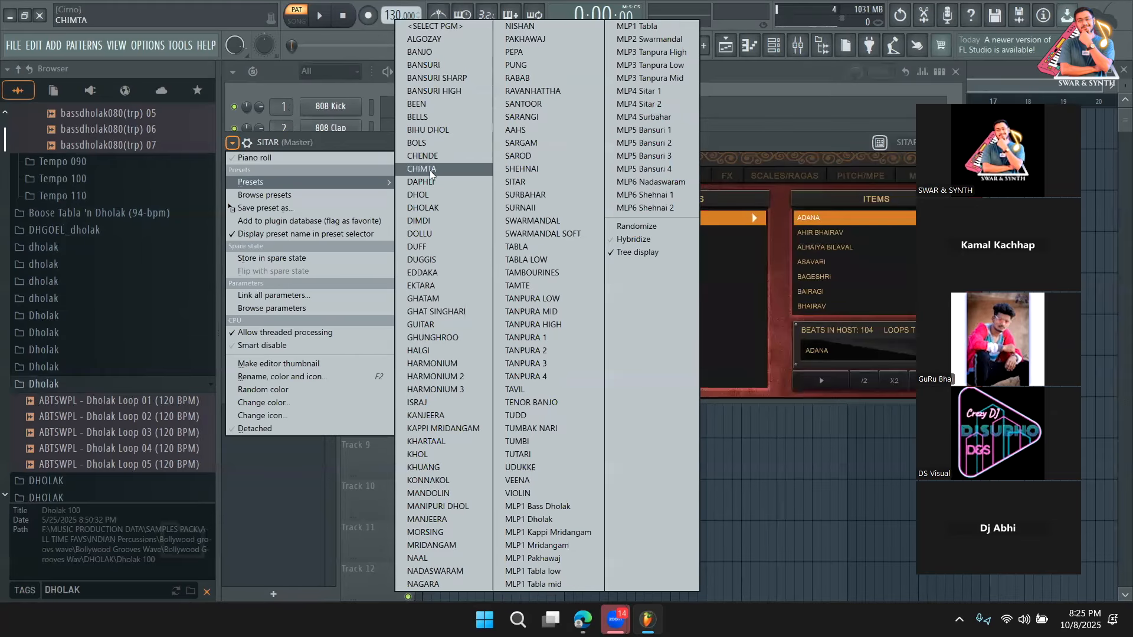
pyautogui.click(443, 377)
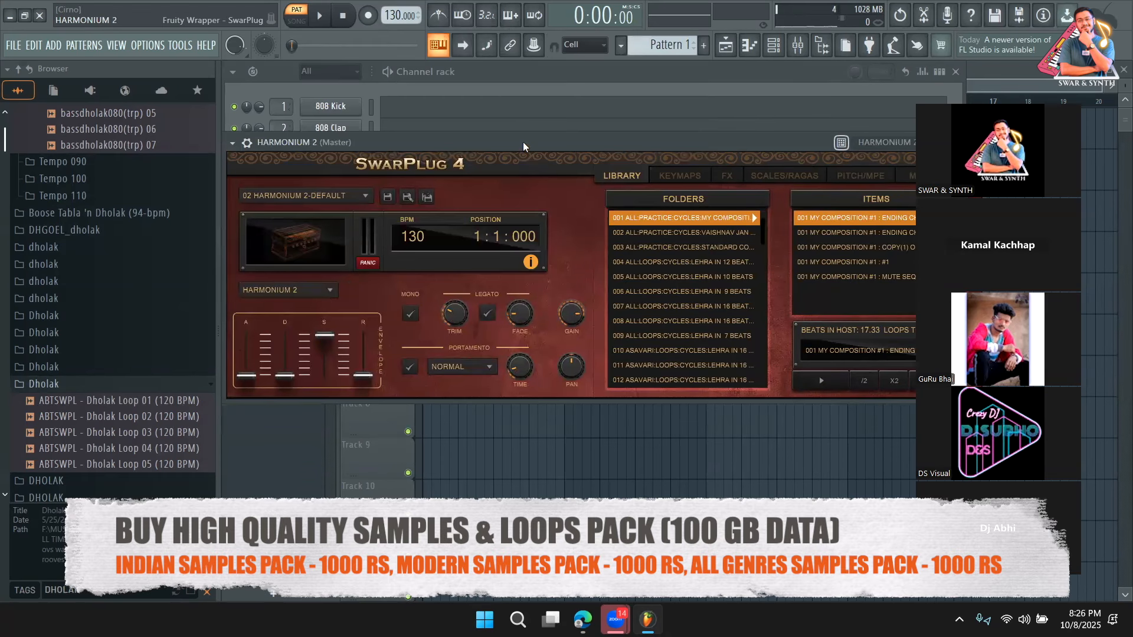
pyautogui.moveTo(523, 142); pyautogui.dragTo(518, 138)
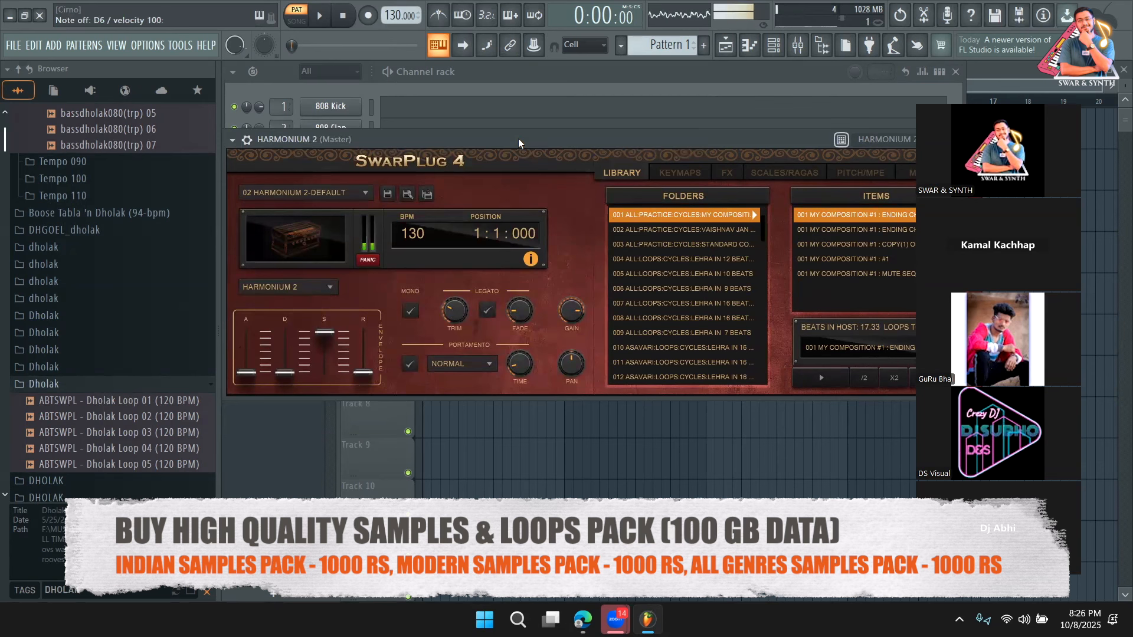
# Play several notes with the harmonium sound, look over the SwarPlug preset list and return to the channel rack
pyautogui.press('v')
pyautogui.press('b')
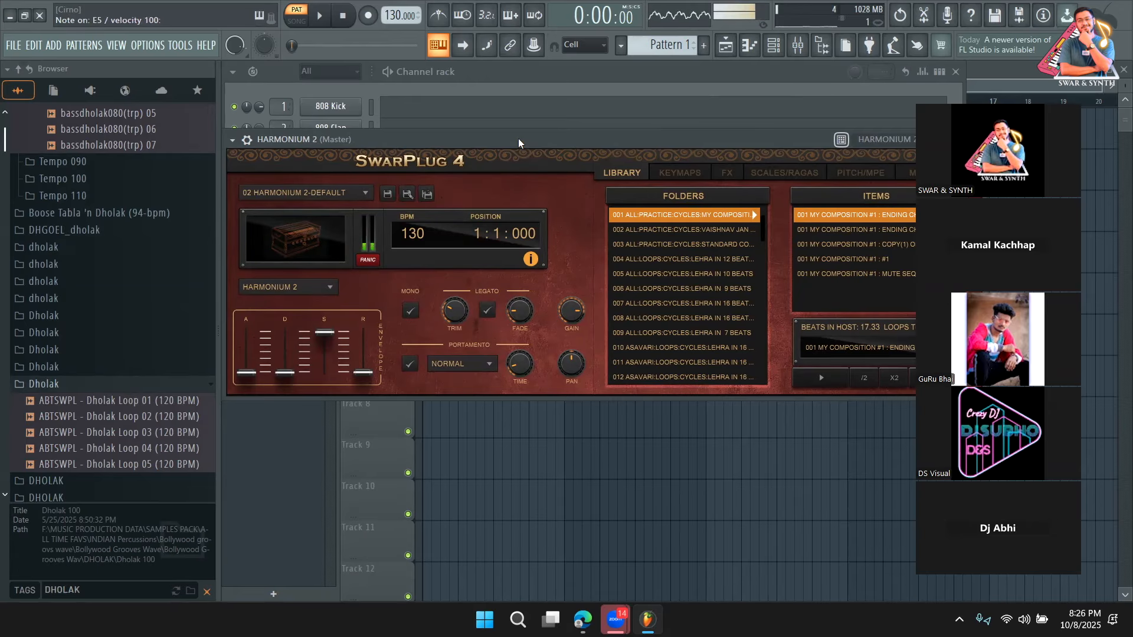
pyautogui.press('y')
pyautogui.press('r')
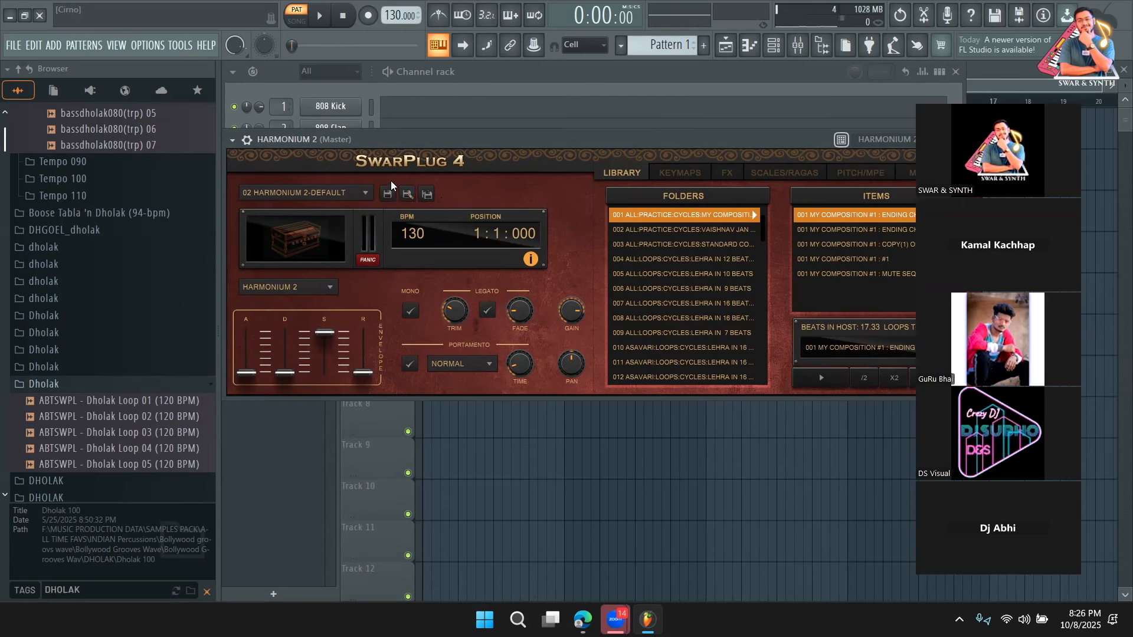
pyautogui.click(232, 139)
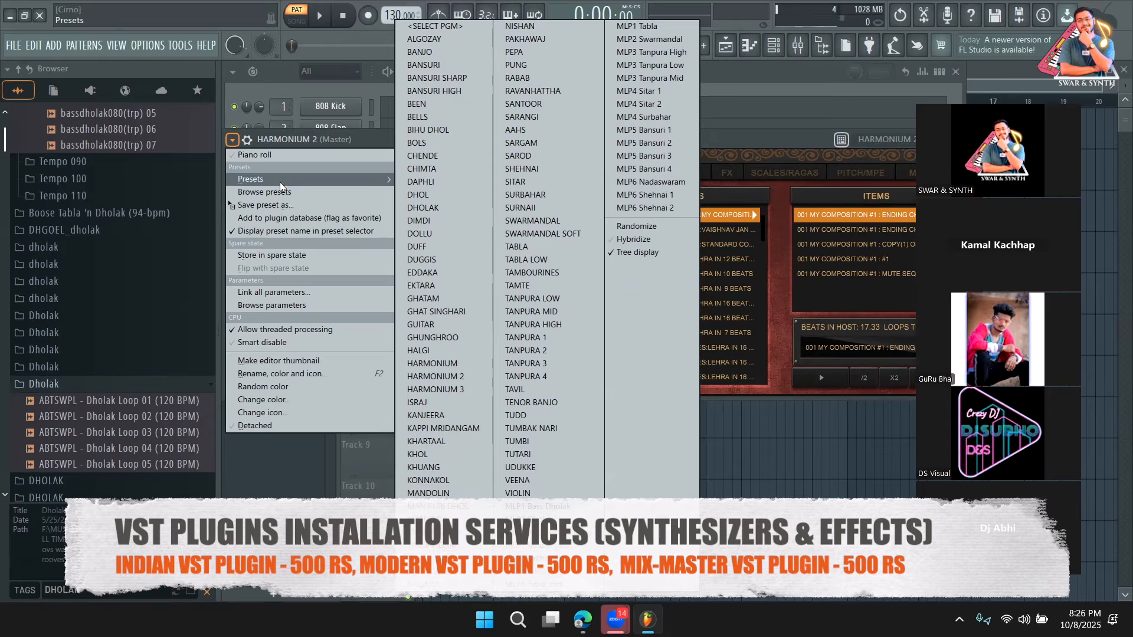
pyautogui.click(282, 77)
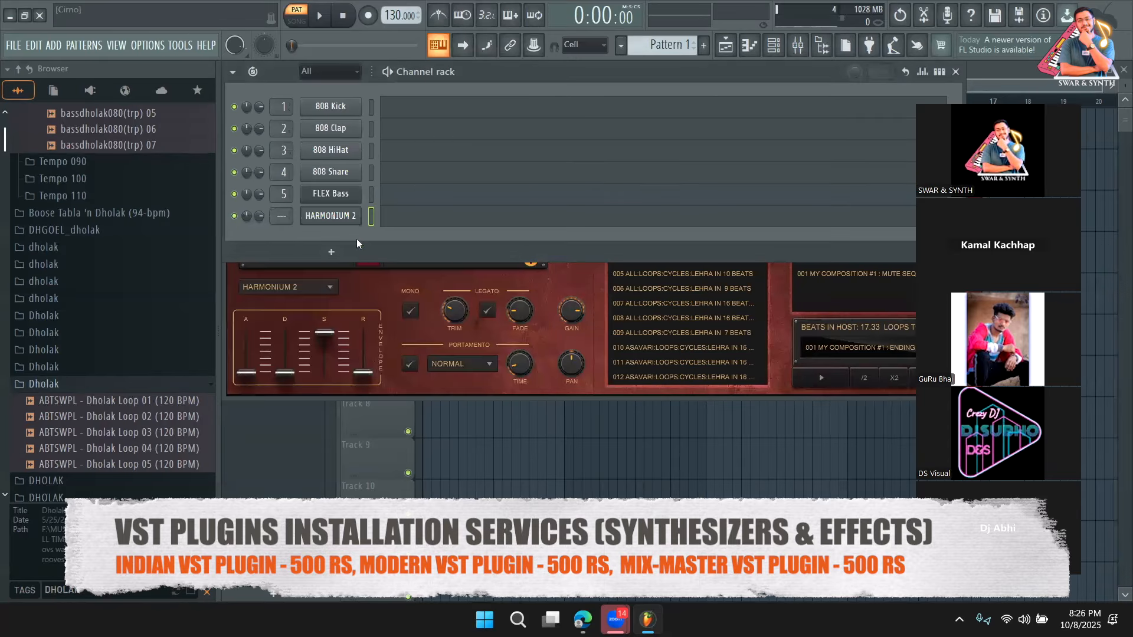
# Add the VST version of Stage Piano as a new channel, searching for STAG, and play notes on it
pyautogui.click(330, 249)
pyautogui.click(378, 20)
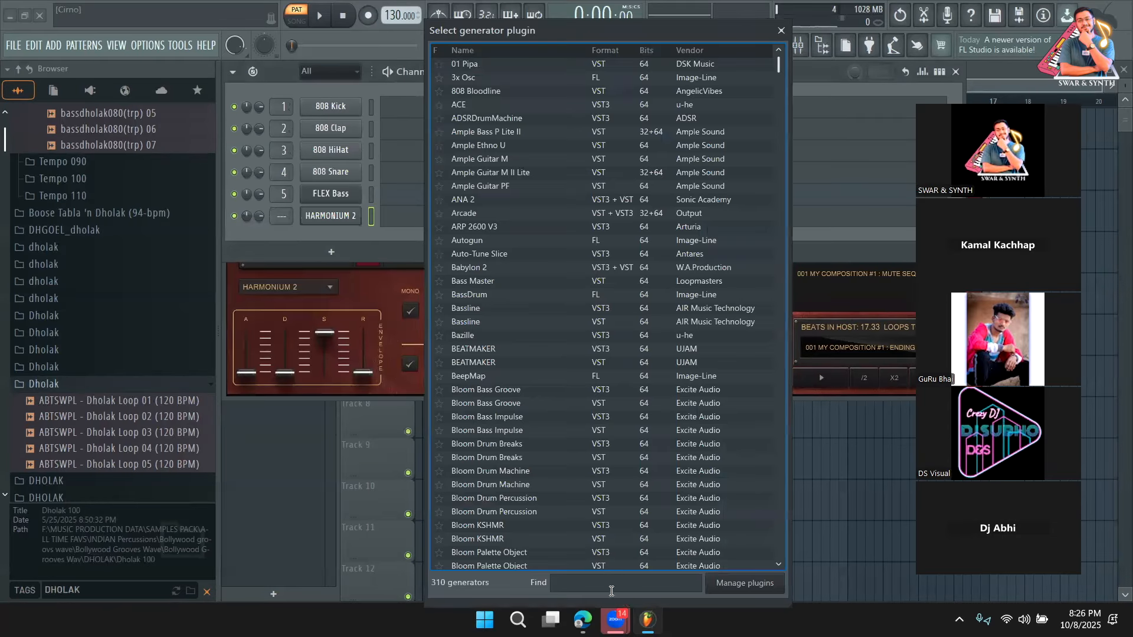
pyautogui.write('STAG')
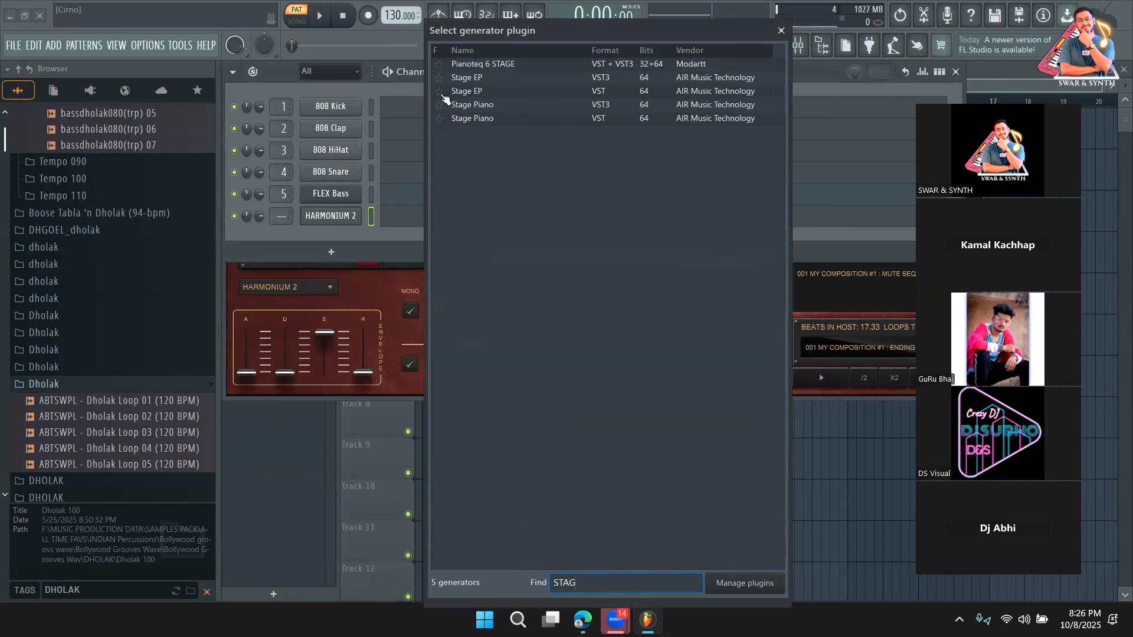
pyautogui.click(498, 120)
pyautogui.doubleClick(497, 119)
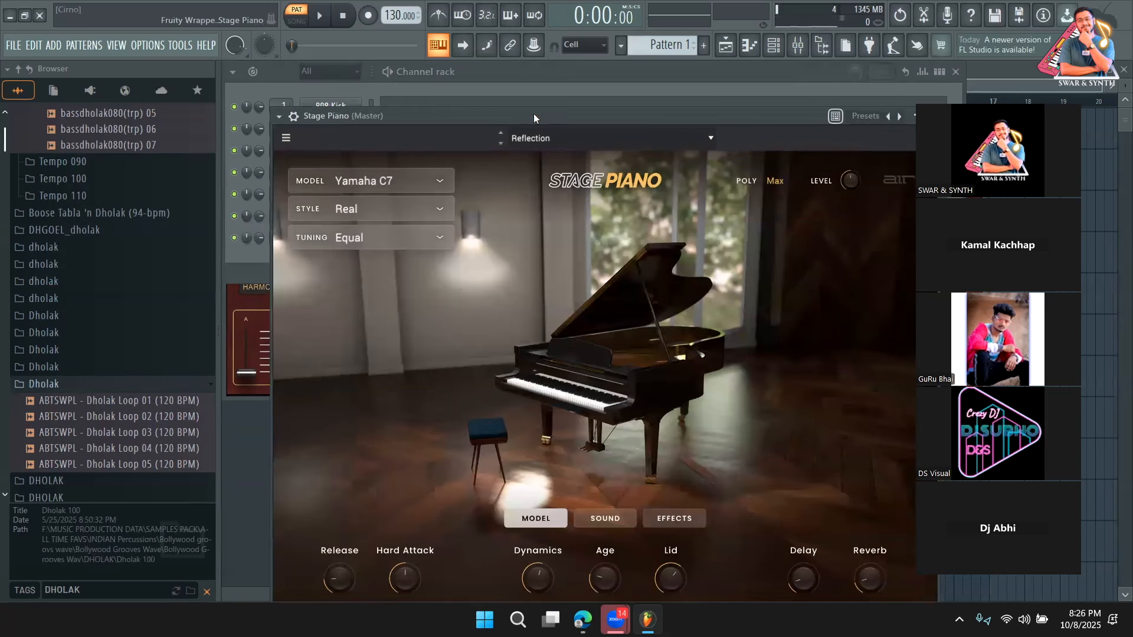
pyautogui.moveTo(534, 113); pyautogui.dragTo(524, 103)
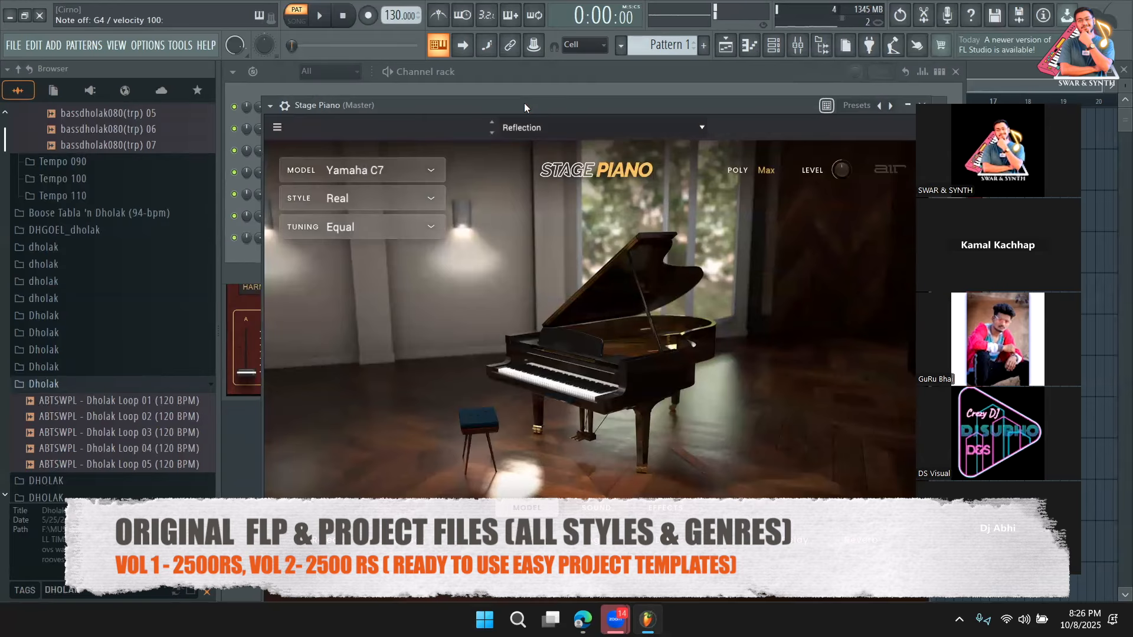
pyautogui.press('z')
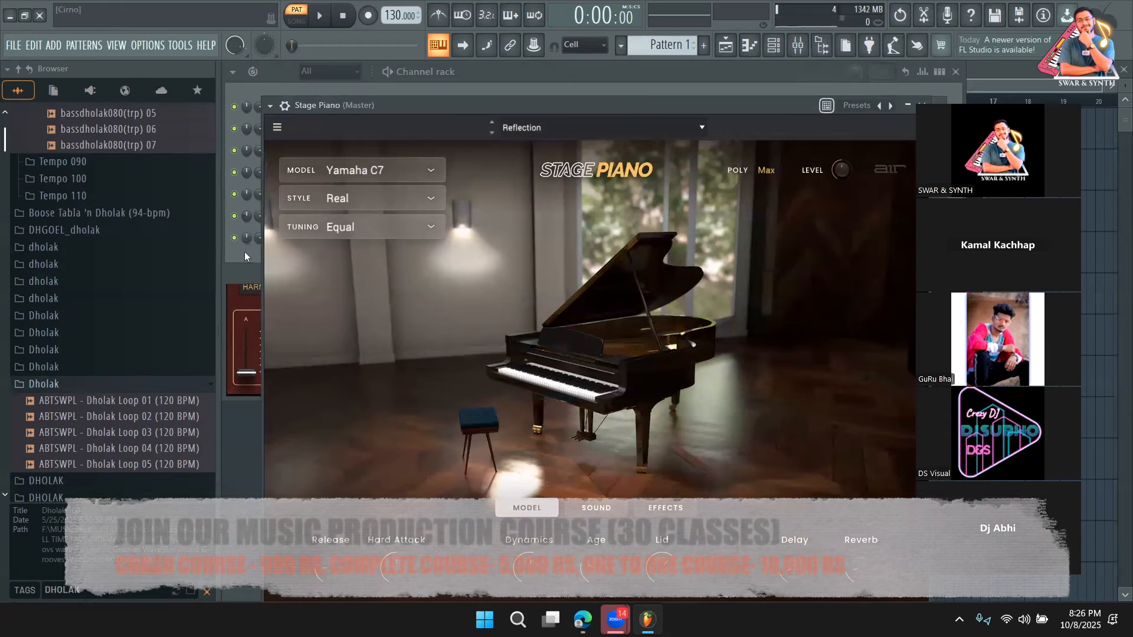
# Bring the channel rack in front of Stage Piano, clear the DHOLAK search and collapse the browser to its top-level folders
pyautogui.click(253, 253)
pyautogui.click(330, 238)
pyautogui.click(333, 240)
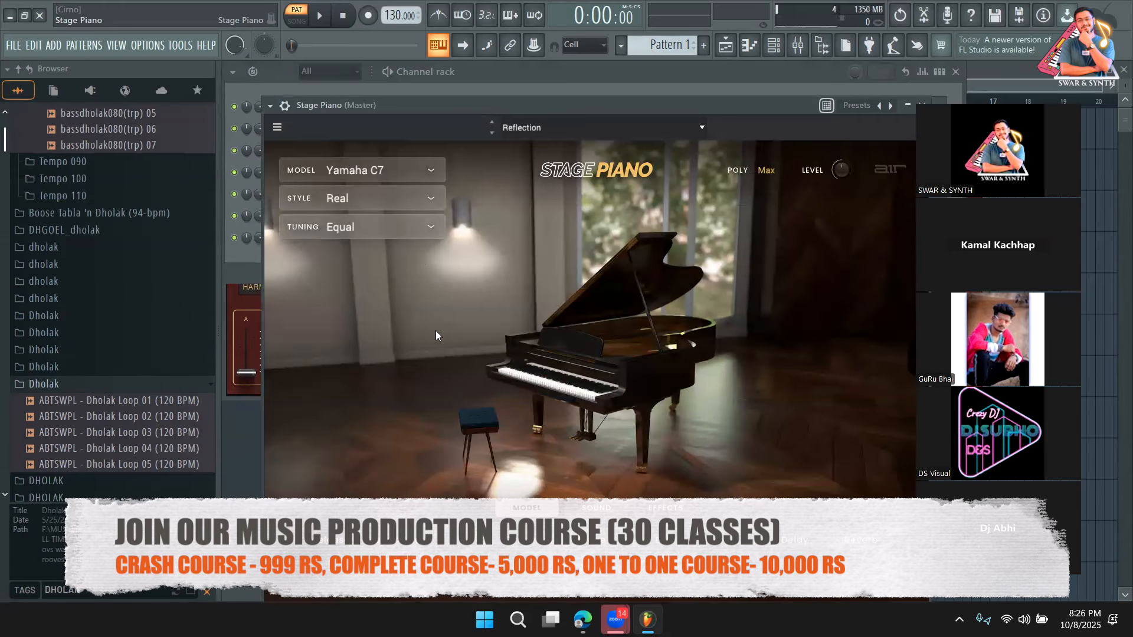
pyautogui.click(238, 260)
pyautogui.scroll(10, 114, 299)
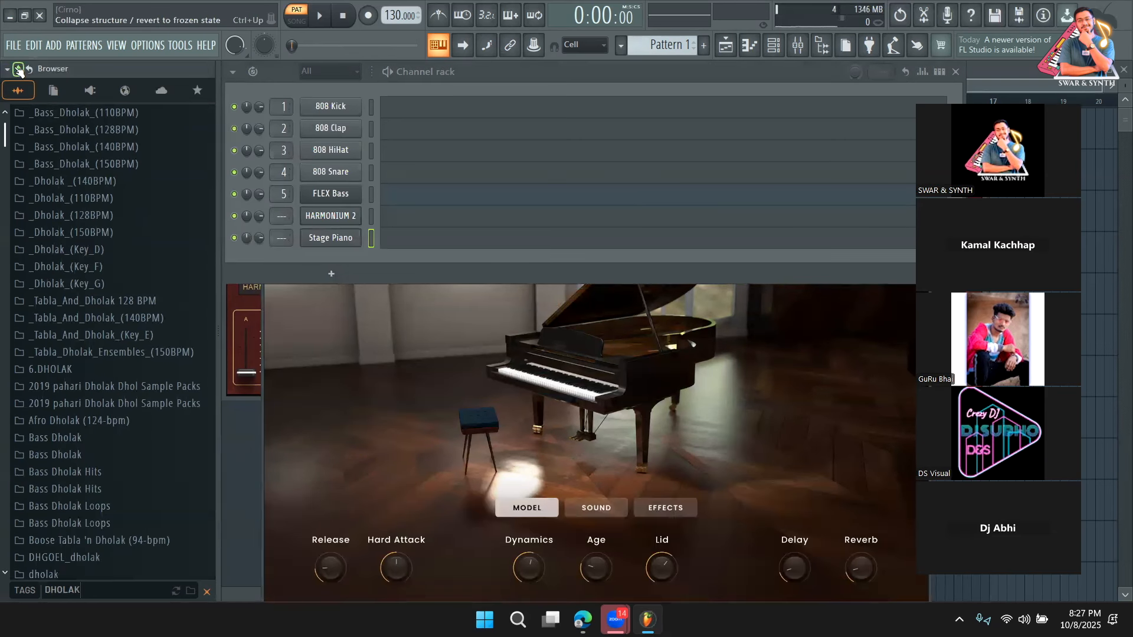
pyautogui.click(207, 591)
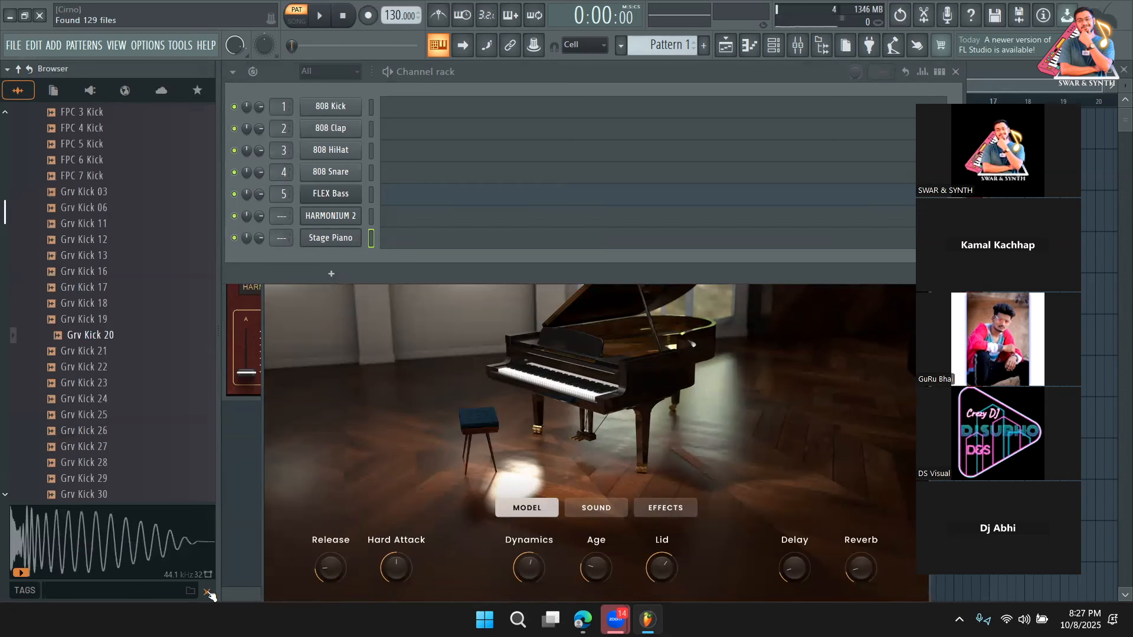
pyautogui.click(16, 69)
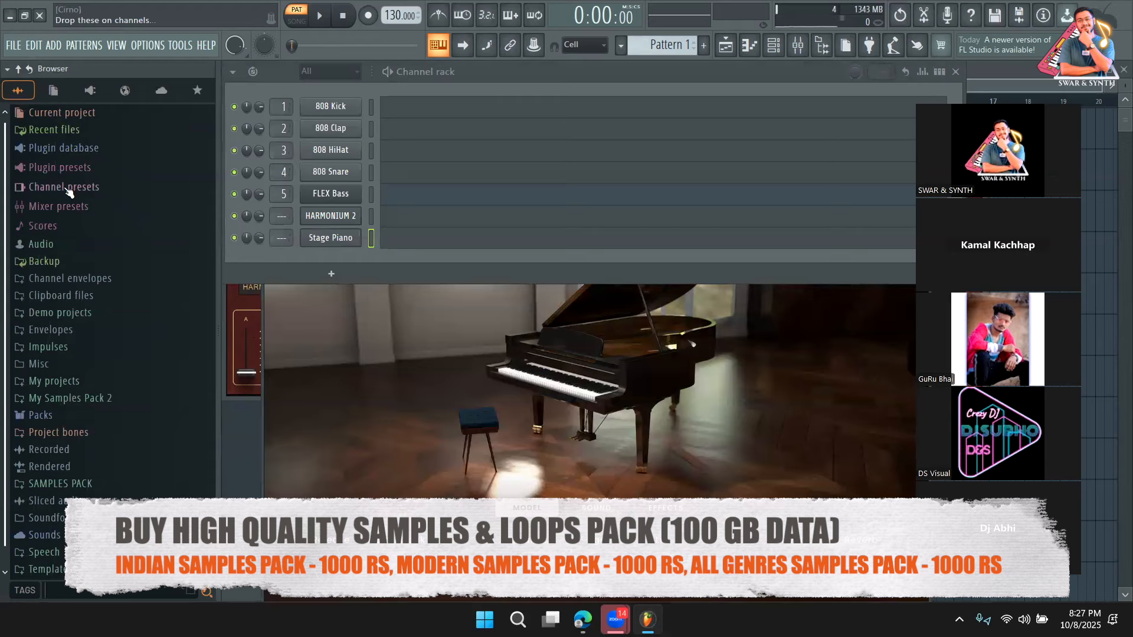
# Expand Generators in the Plugin database and look through the Synth classic instruments
pyautogui.click(90, 154)
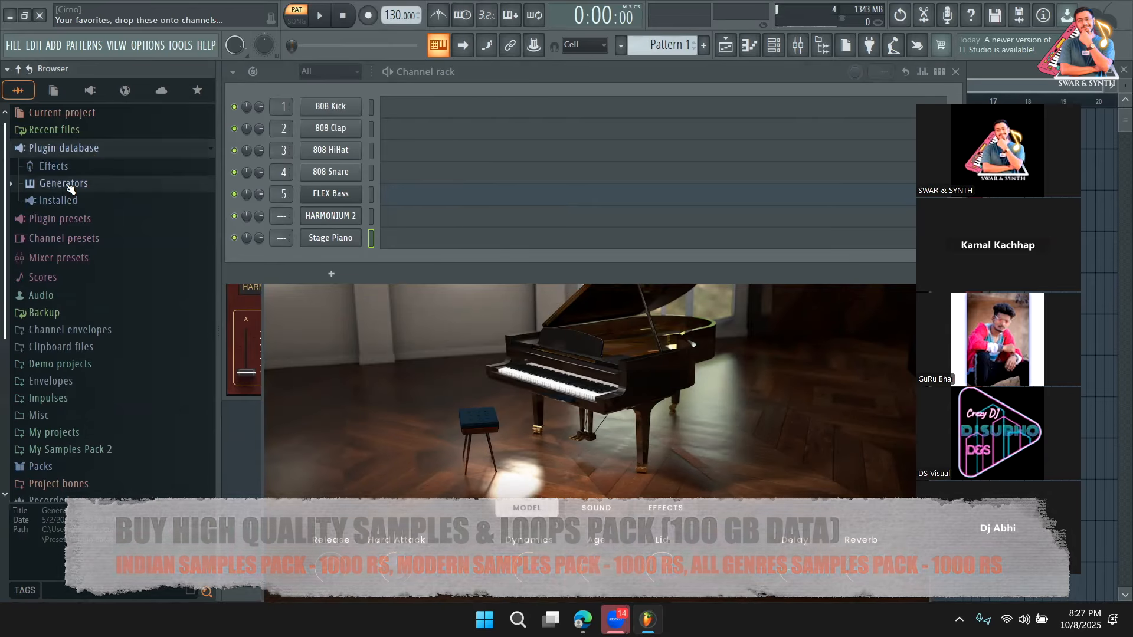
pyautogui.click(59, 184)
pyautogui.click(92, 243)
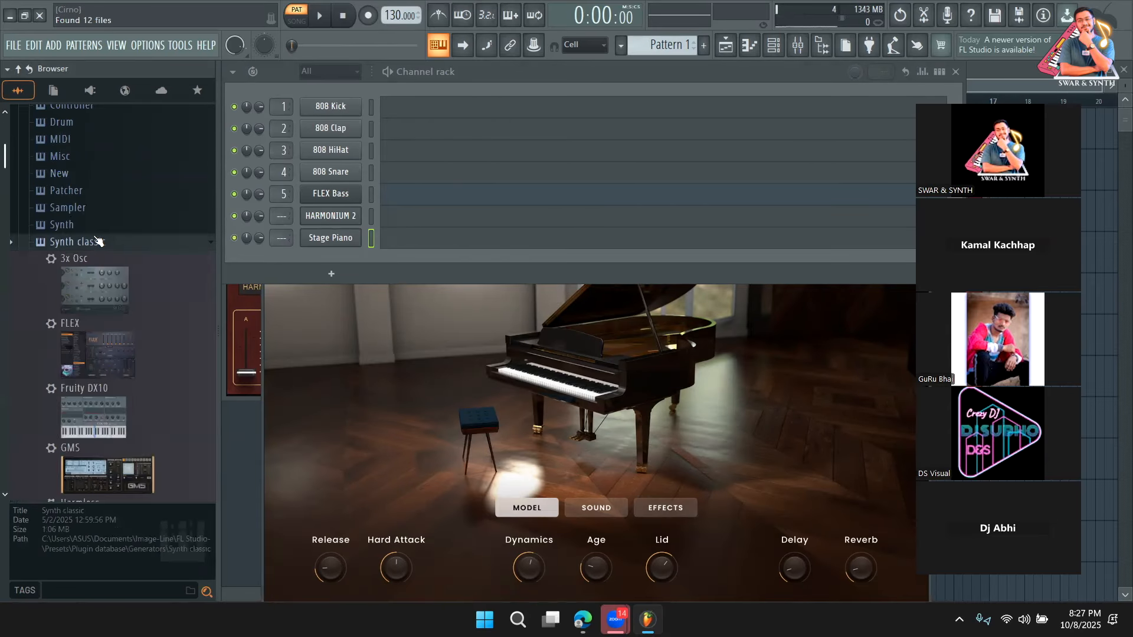
pyautogui.scroll(-5, 97, 249)
pyautogui.scroll(4, 98, 250)
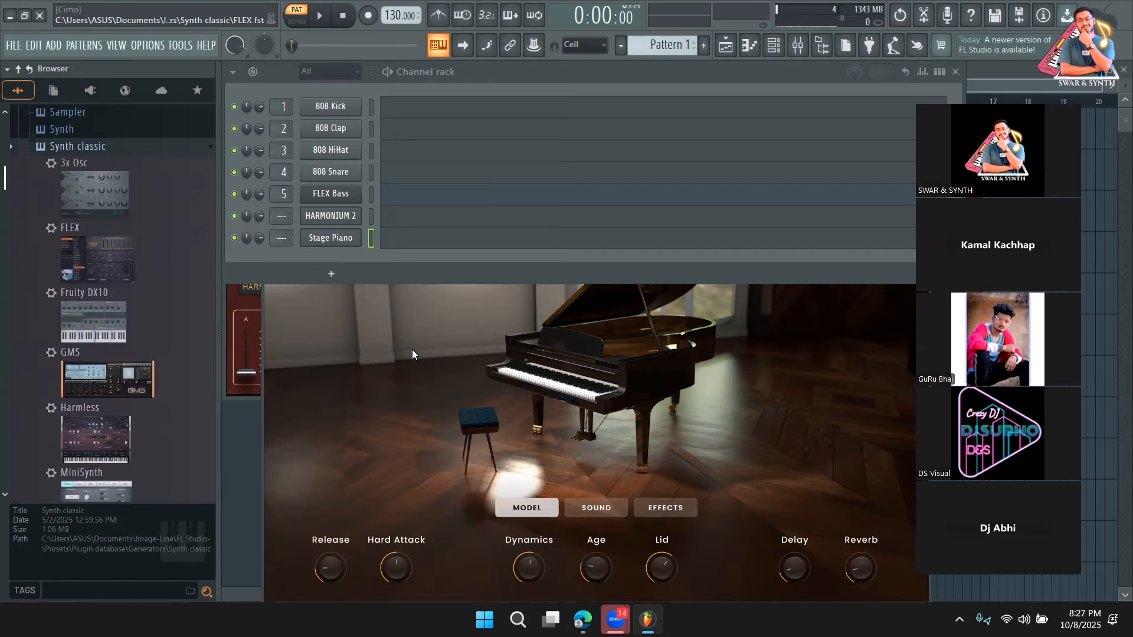
# Bring up the Stage Piano and HARMONIUM 2 windows, arrange them to compare both instruments, and close all windows
pyautogui.click(412, 349)
pyautogui.moveTo(552, 105)
pyautogui.mouseDown()
pyautogui.moveTo(502, 69)
pyautogui.moveTo(555, 76)
pyautogui.moveTo(518, 79)
pyautogui.moveTo(544, 79)
pyautogui.moveTo(531, 76)
pyautogui.moveTo(566, 102)
pyautogui.mouseUp()
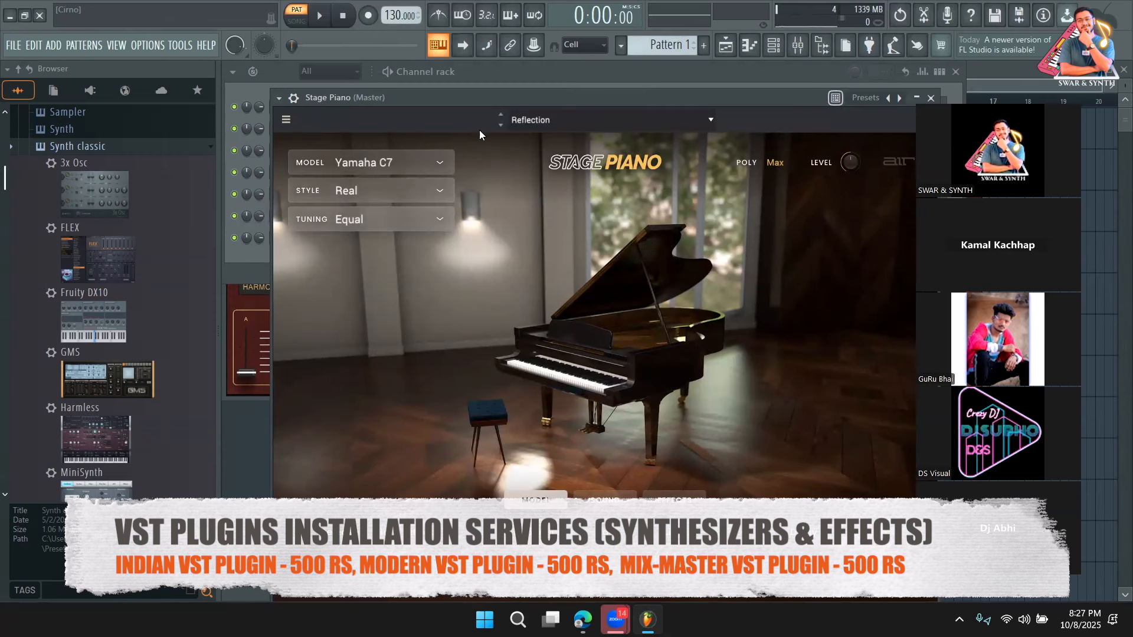
pyautogui.moveTo(482, 98); pyautogui.dragTo(635, 116)
pyautogui.click(341, 299)
pyautogui.moveTo(482, 137); pyautogui.dragTo(557, 243)
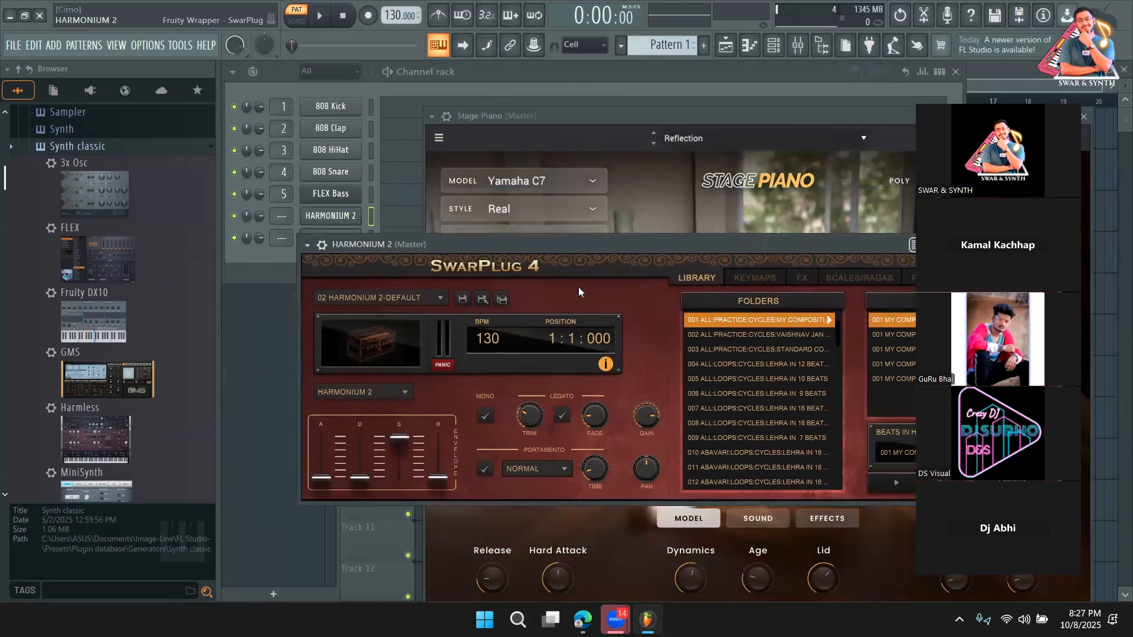
pyautogui.press('F12')
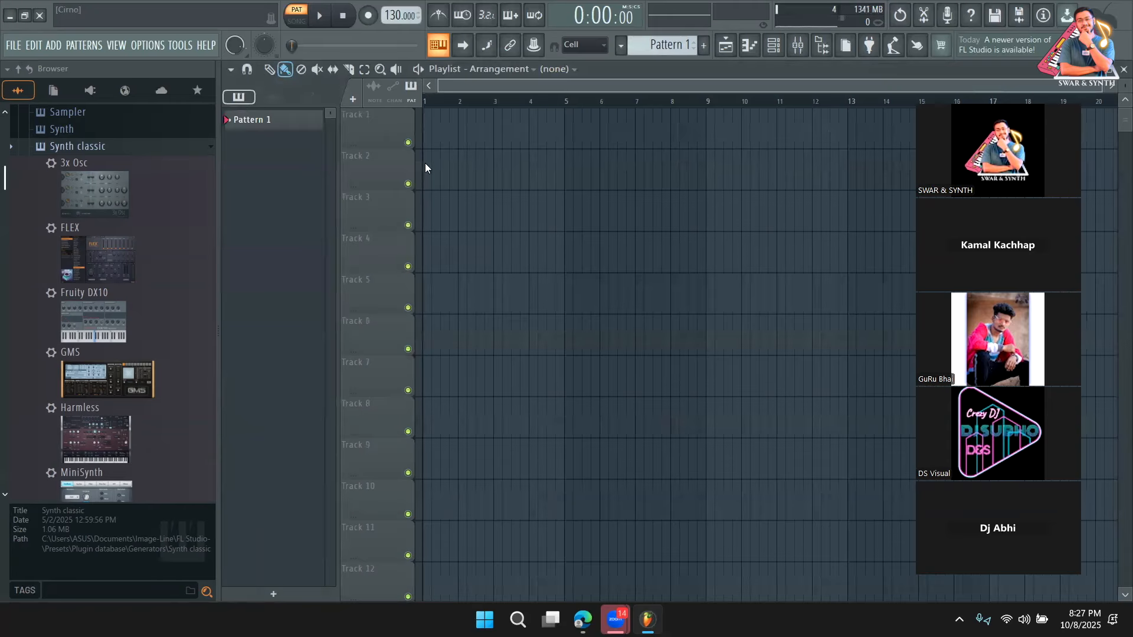
# Add the GMS synth from Synth classic to the channel rack, reposition its window and play a note
pyautogui.press('F6')
pyautogui.scroll(-5, 79, 201)
pyautogui.moveTo(78, 202); pyautogui.dragTo(324, 271)
pyautogui.moveTo(334, 178); pyautogui.dragTo(357, 116)
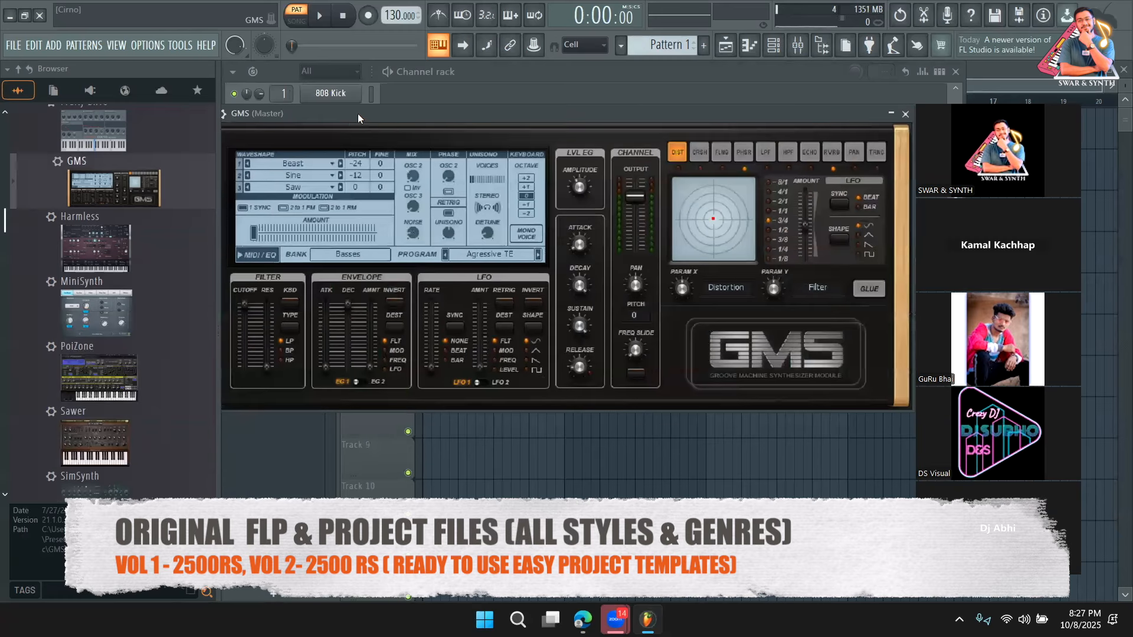
pyautogui.press('w')
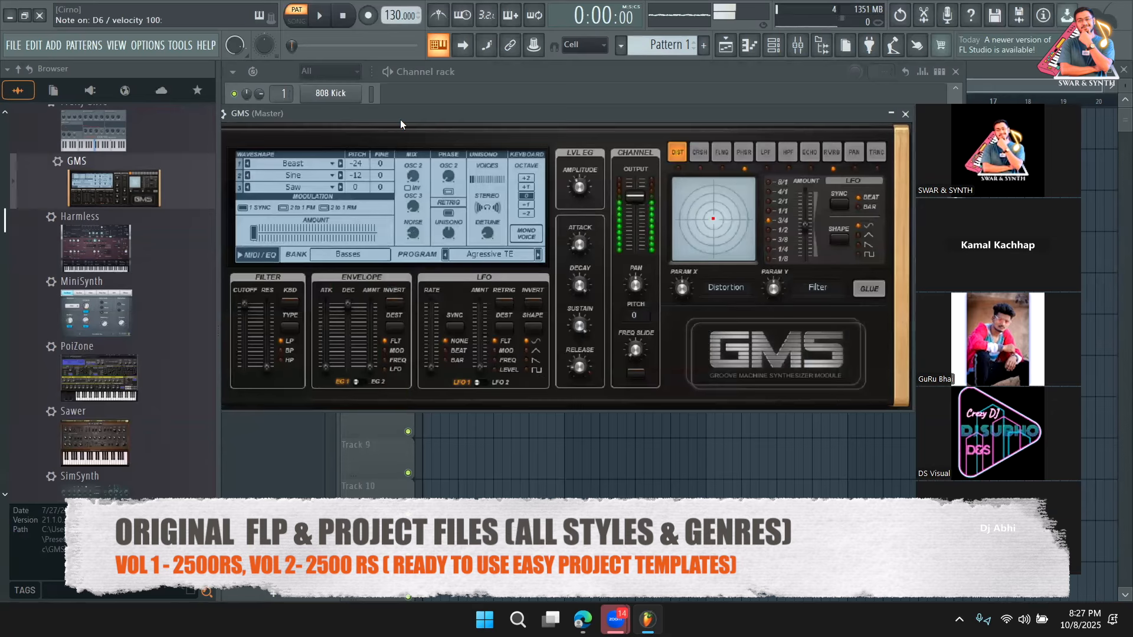
# Play two notes on the current GMS preset and load the Chopper preset from the Leads & Synths bank
pyautogui.press('w')
pyautogui.press('m')
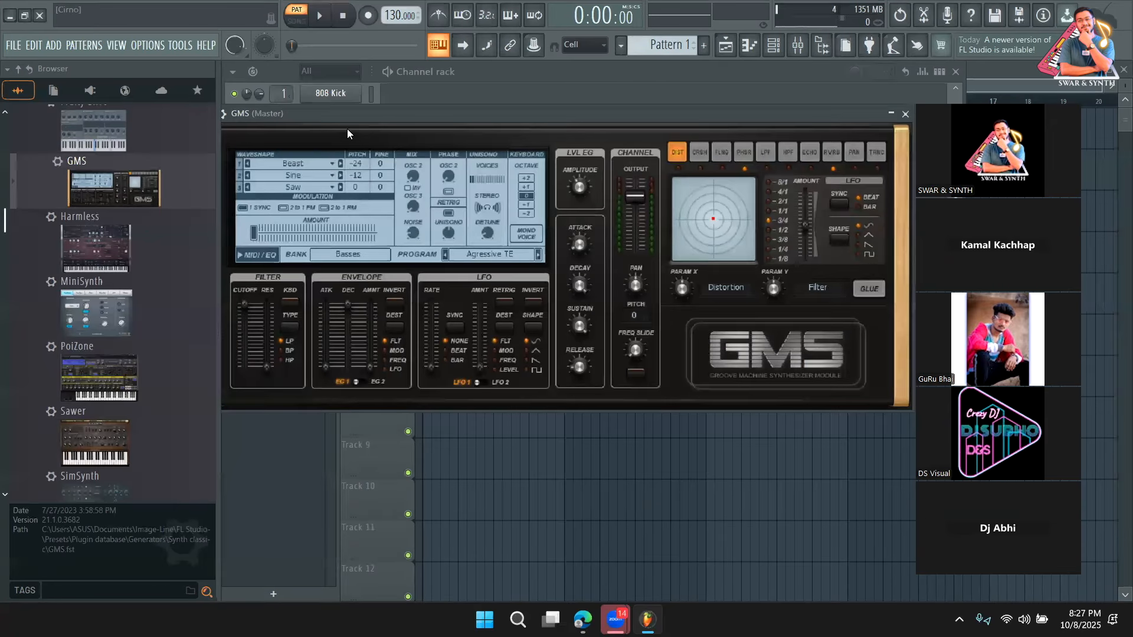
pyautogui.click(380, 116)
pyautogui.click(422, 255)
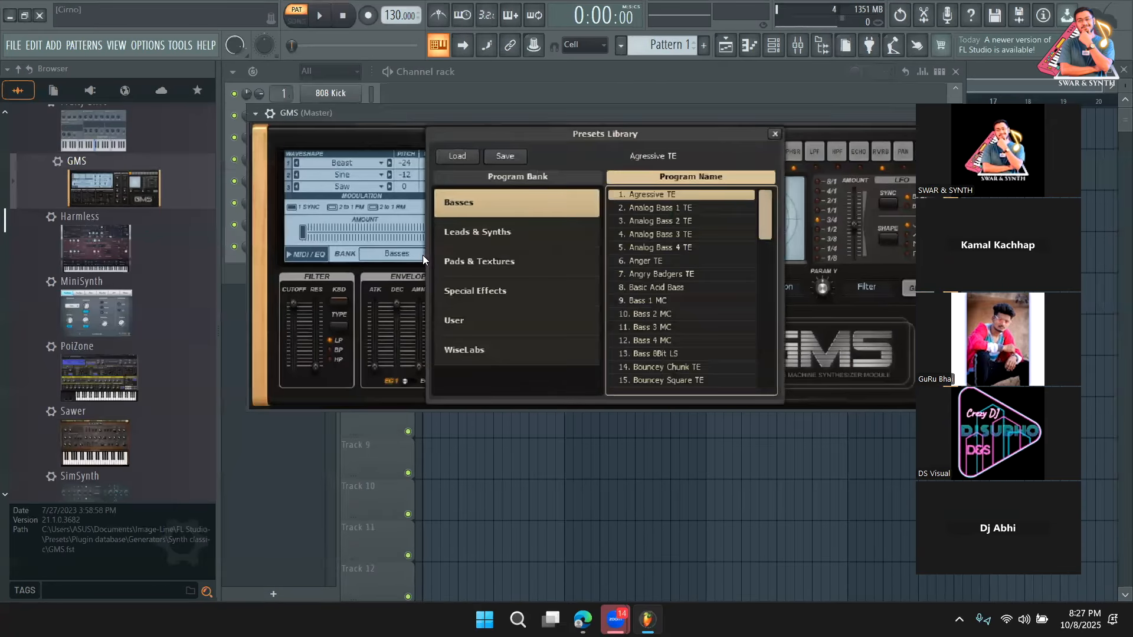
pyautogui.click(479, 235)
pyautogui.click(672, 275)
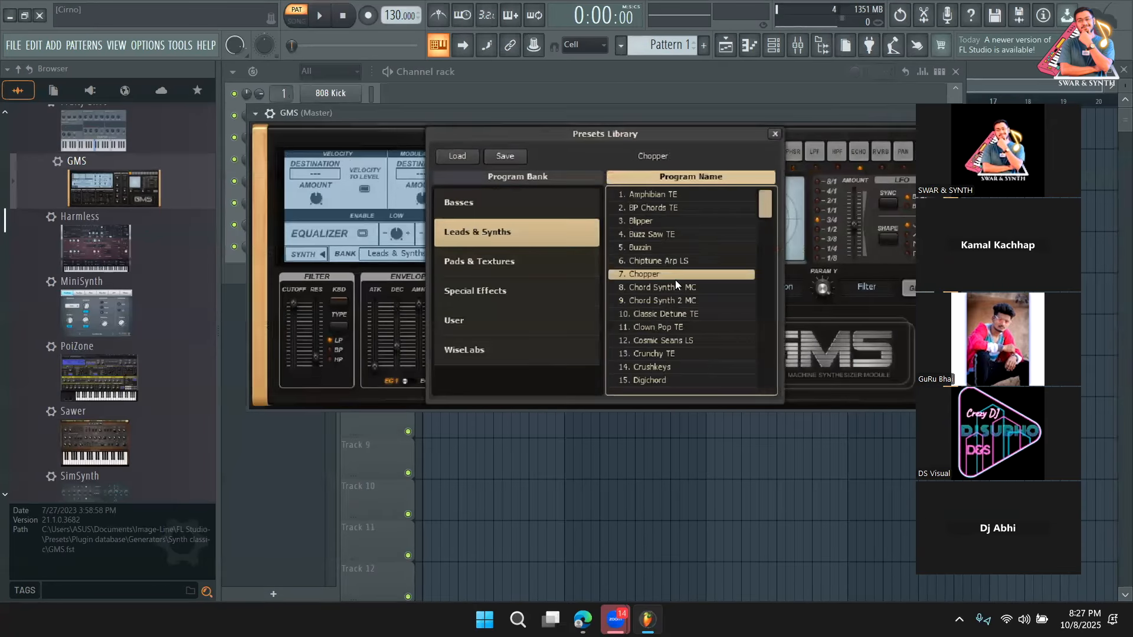
pyautogui.click(774, 135)
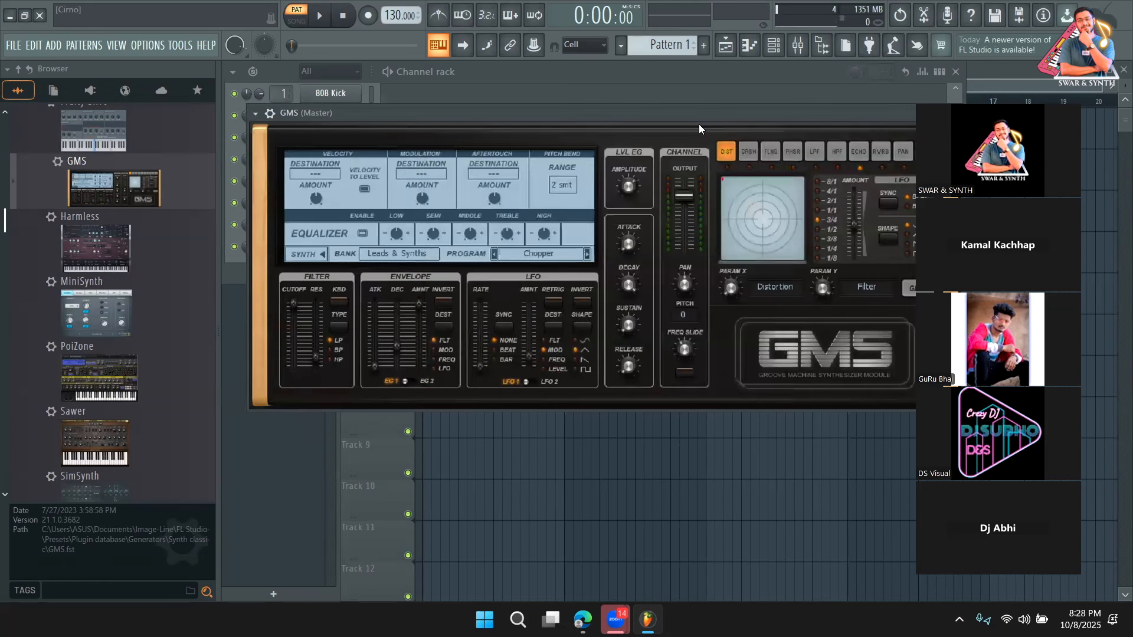
# Audition the Chopper preset with several notes, switch GMS to Chord Synth 1 MC and play a note
pyautogui.press('b')
pyautogui.press('v')
pyautogui.press('n')
pyautogui.press('v')
pyautogui.press('n')
pyautogui.press(',')
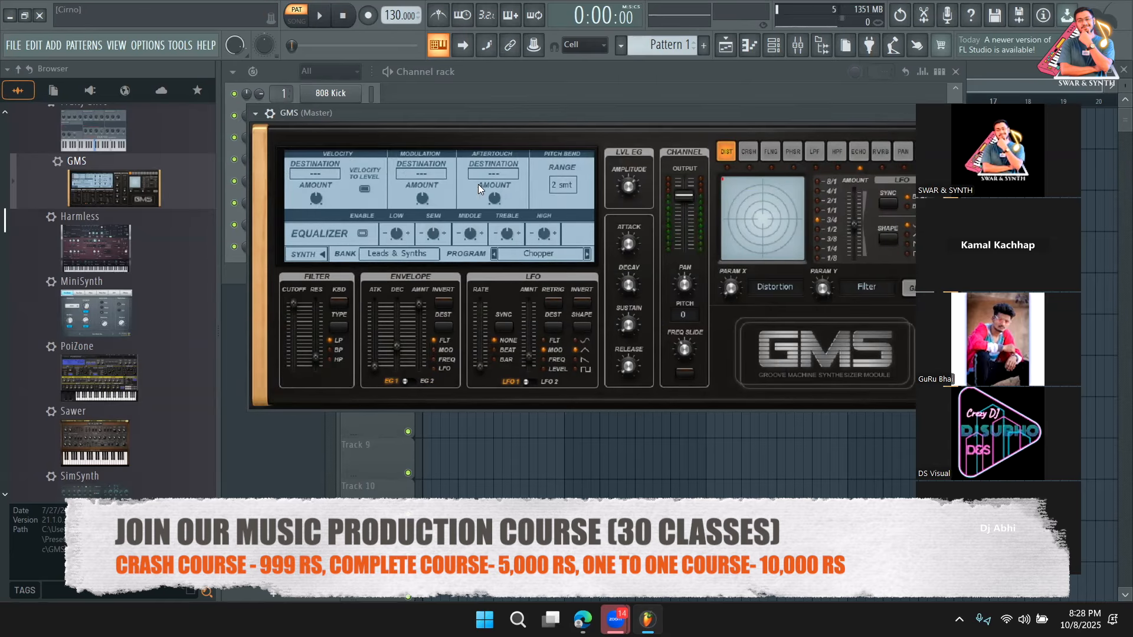
pyautogui.click(588, 253)
pyautogui.press(',')
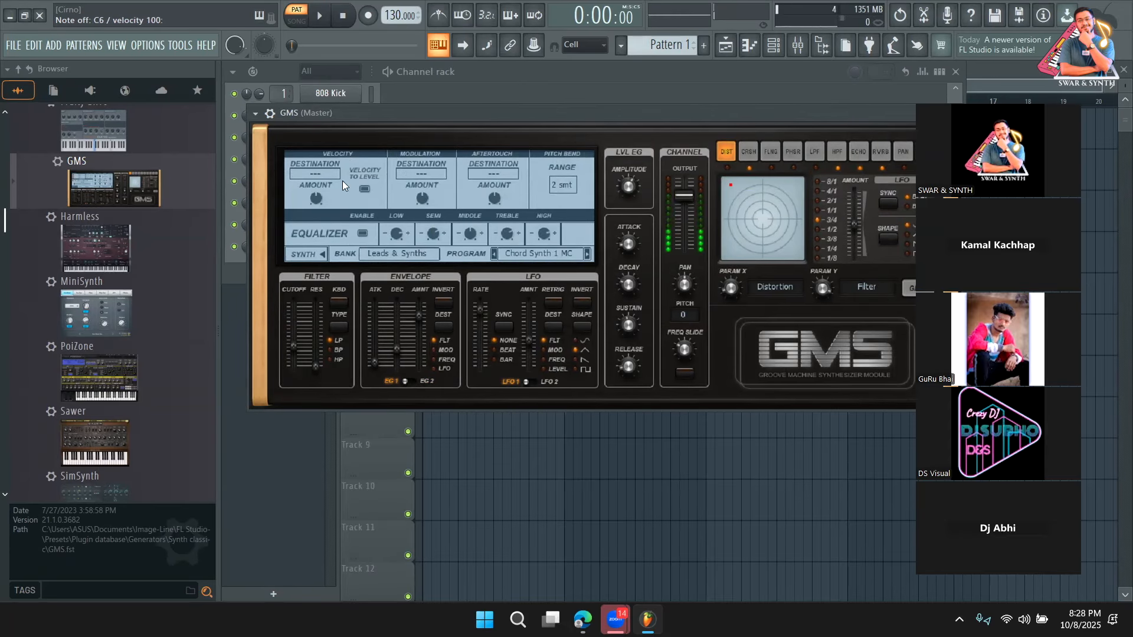
# Search the generator plugins for XPA, add Xpand!2 to the channel rack and reposition its window
pyautogui.click(235, 270)
pyautogui.scroll(-5, 171, 253)
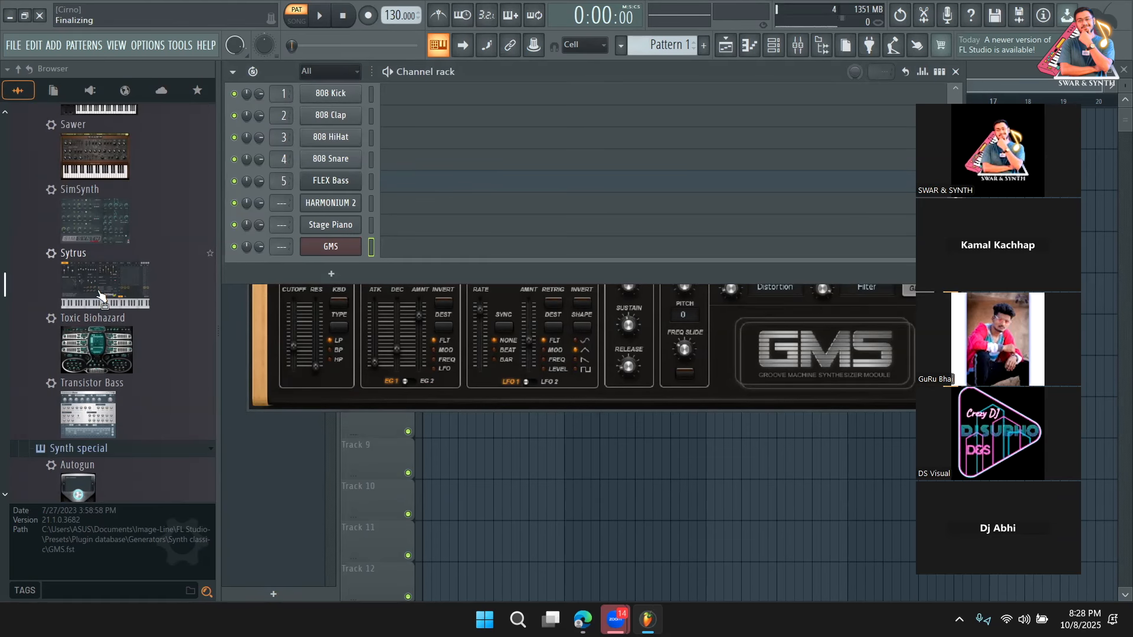
pyautogui.moveTo(101, 295); pyautogui.dragTo(334, 276)
pyautogui.click(331, 273)
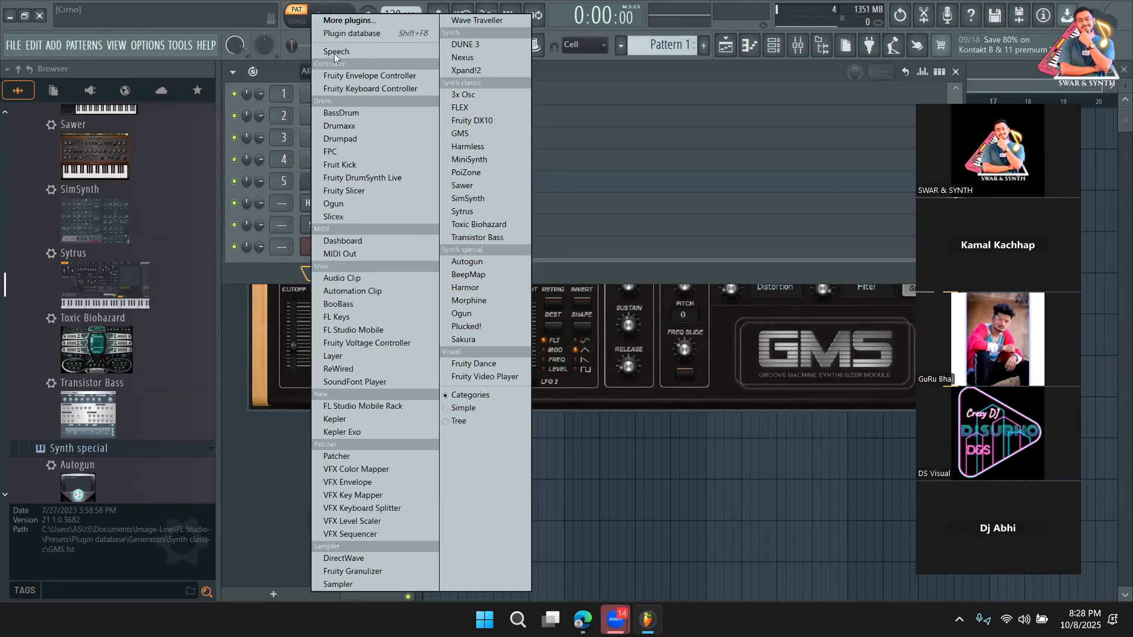
pyautogui.click(361, 20)
pyautogui.click(582, 580)
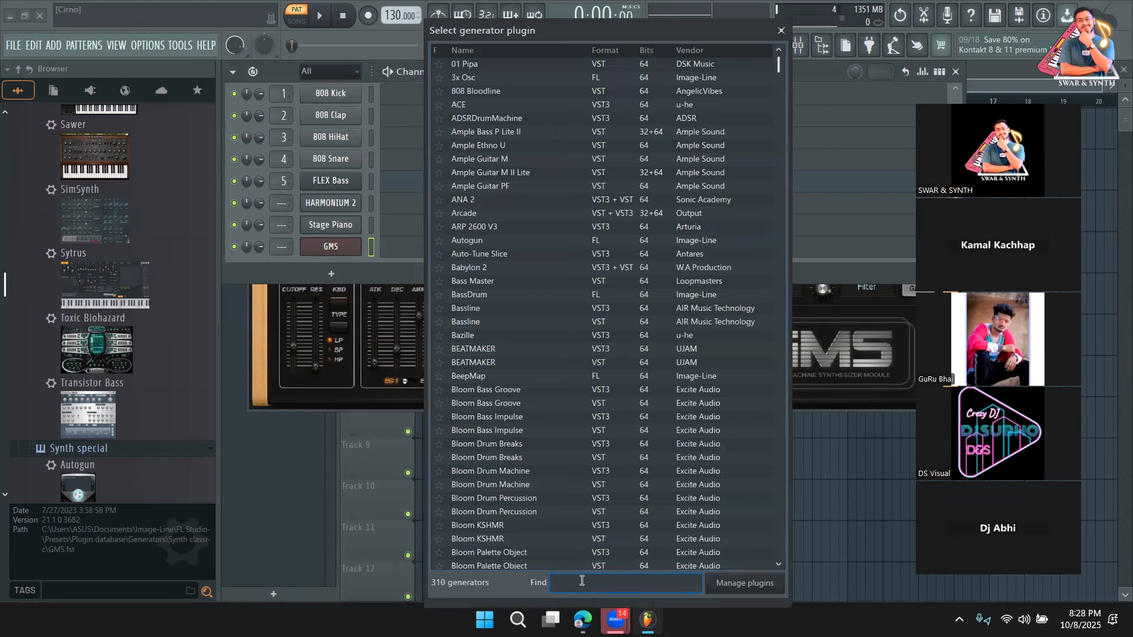
pyautogui.write('XPA')
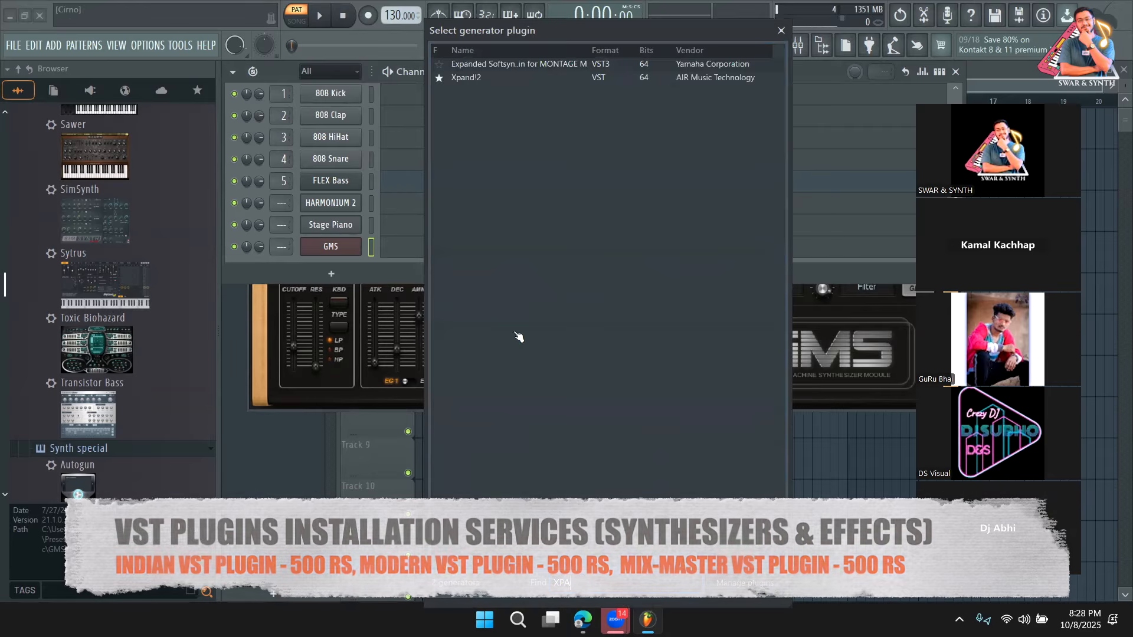
pyautogui.doubleClick(494, 78)
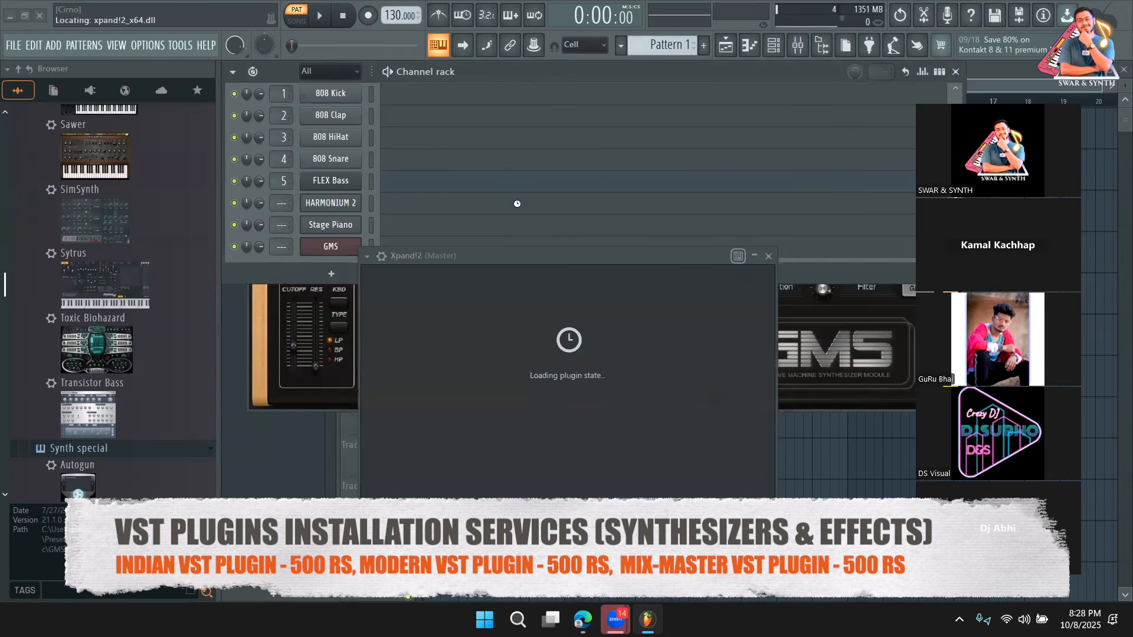
pyautogui.moveTo(526, 255); pyautogui.dragTo(604, 81)
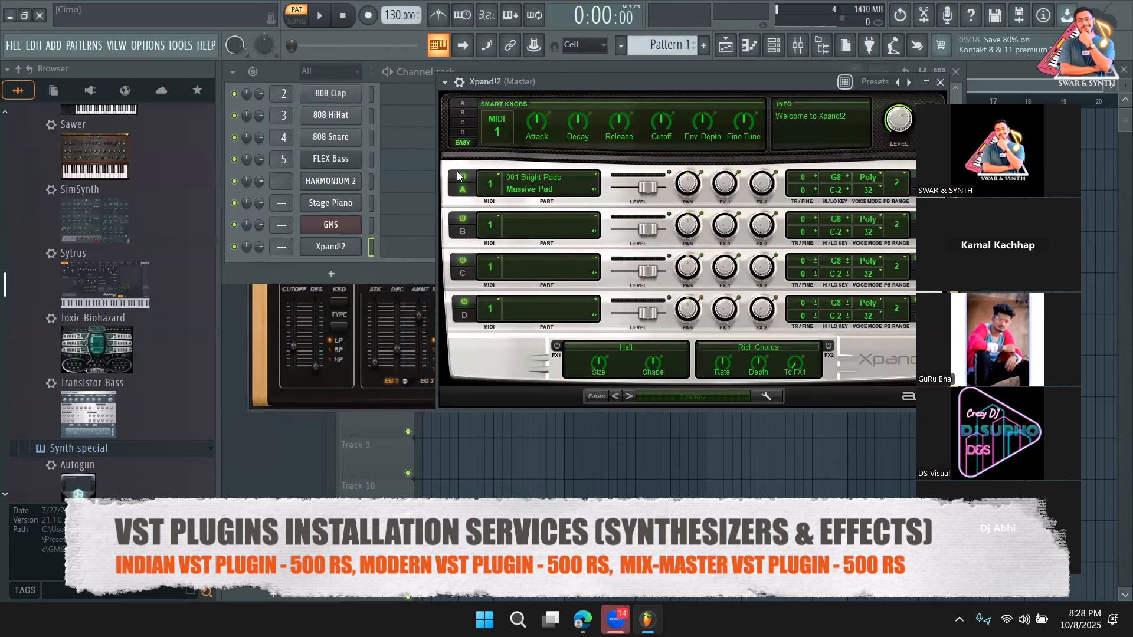
# Search the generator plugins for DUN, add DUNE 3 to the channel rack and move its window
pyautogui.click(333, 278)
pyautogui.click(355, 22)
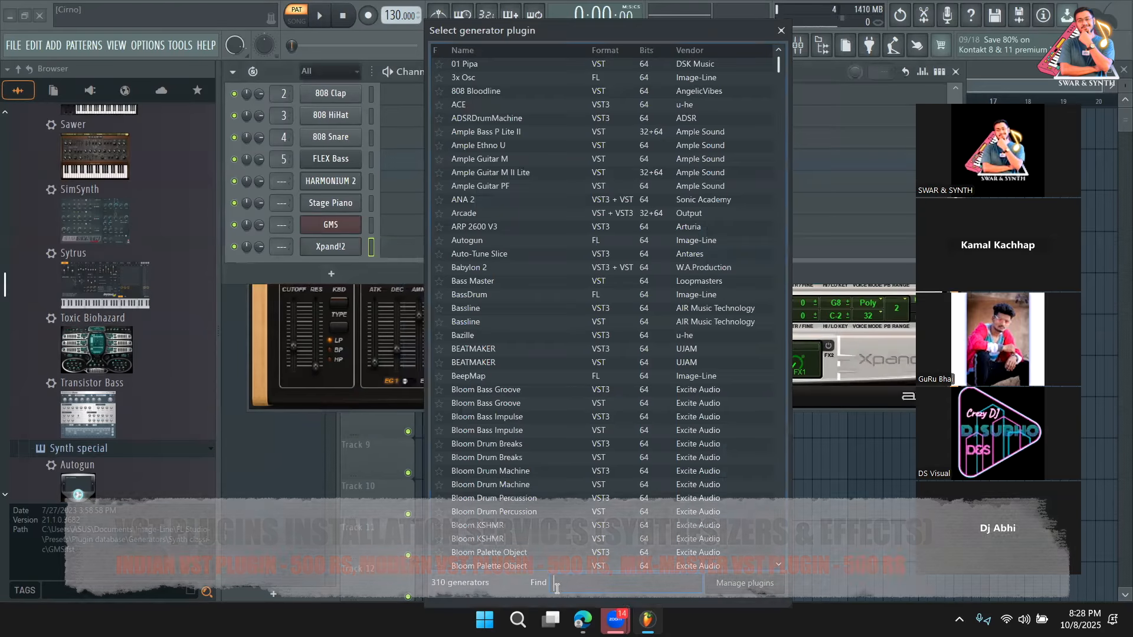
pyautogui.write('DUN')
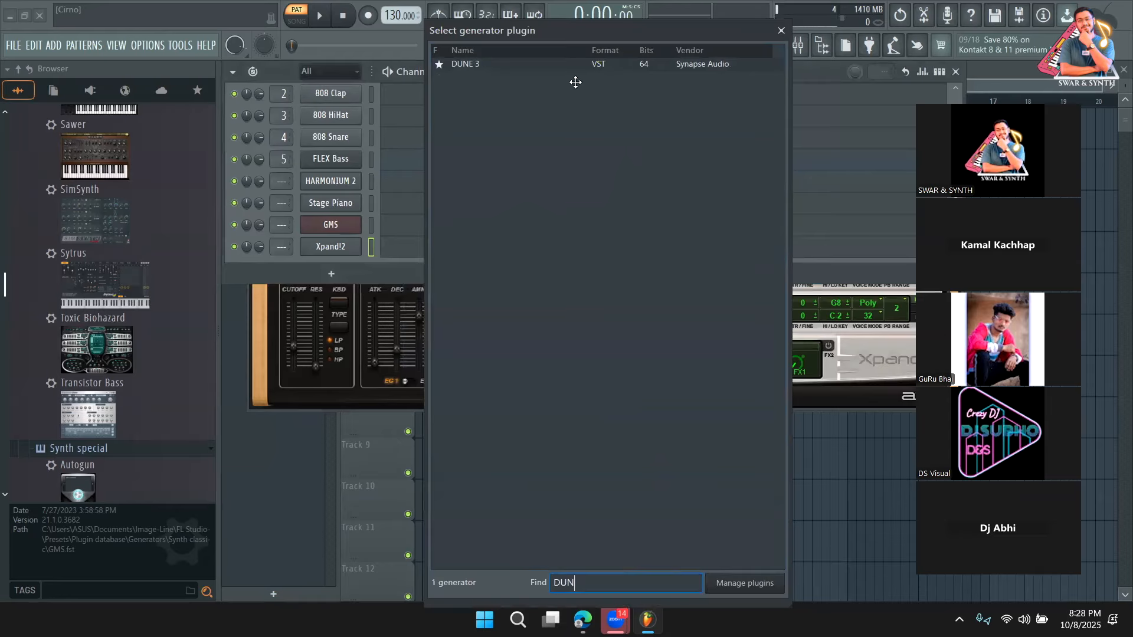
pyautogui.doubleClick(554, 66)
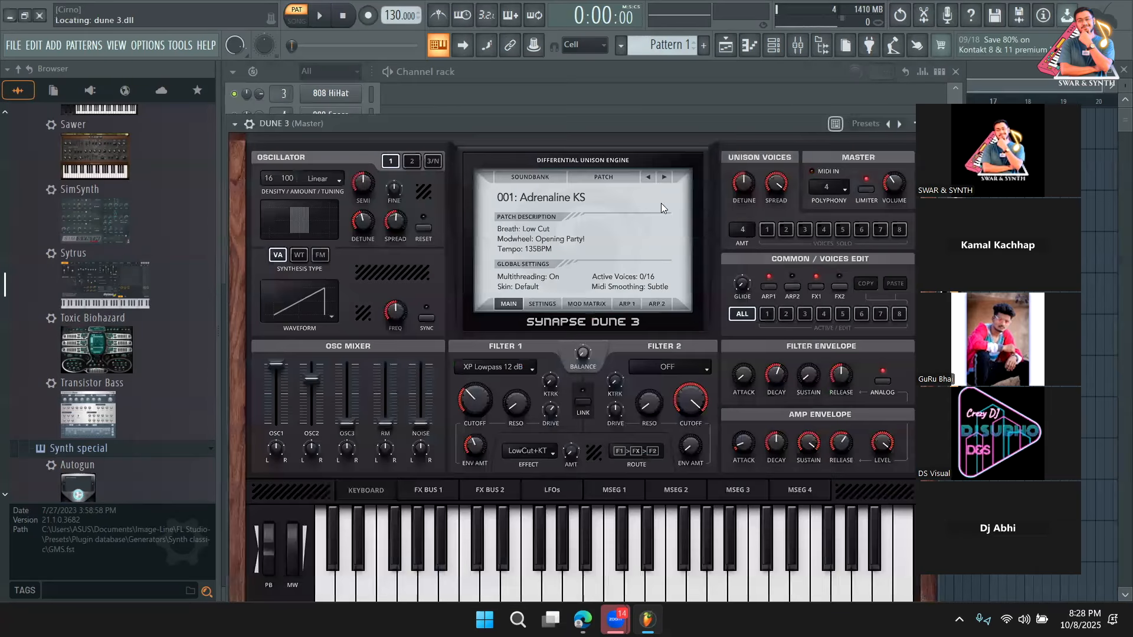
pyautogui.moveTo(605, 127); pyautogui.dragTo(629, 409)
# Hide the DUNE 3 window, bring up Xpand!2 and reposition it over the channel rack
pyautogui.click(349, 248)
pyautogui.click(344, 229)
pyautogui.click(344, 229)
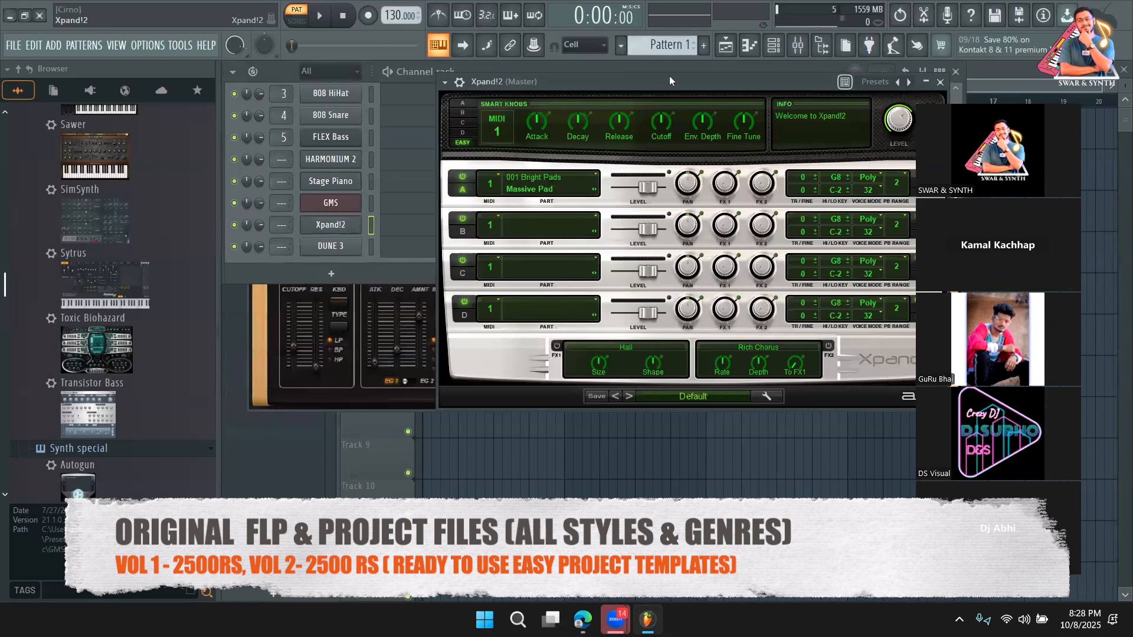
pyautogui.moveTo(669, 76); pyautogui.dragTo(516, 112)
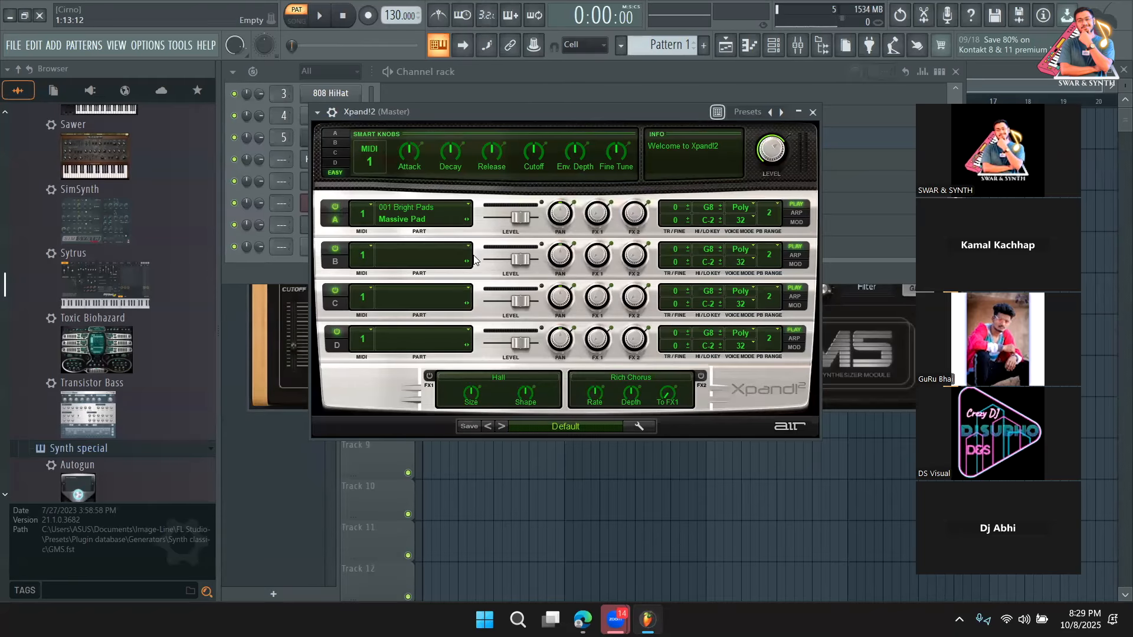
pyautogui.moveTo(482, 116); pyautogui.dragTo(537, 208)
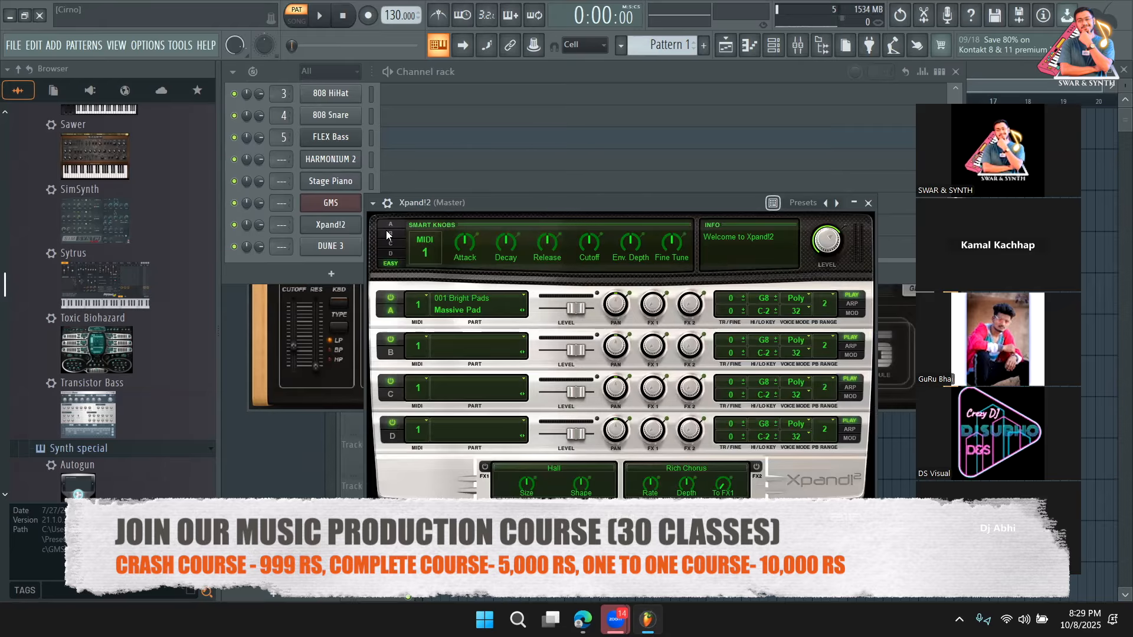
pyautogui.moveTo(520, 207); pyautogui.dragTo(466, 131)
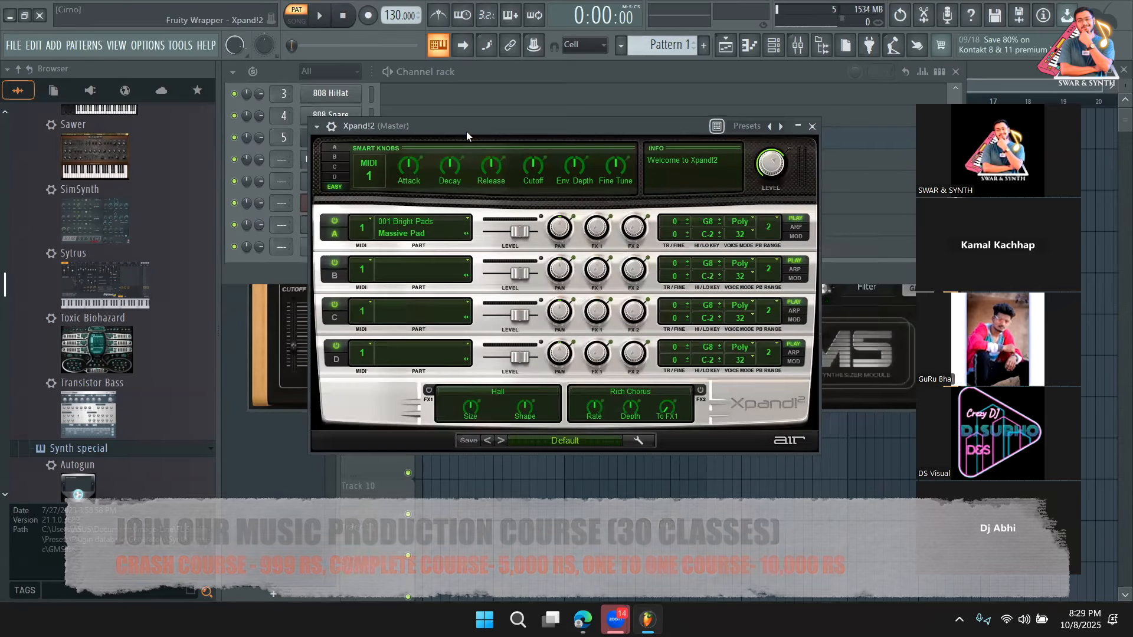
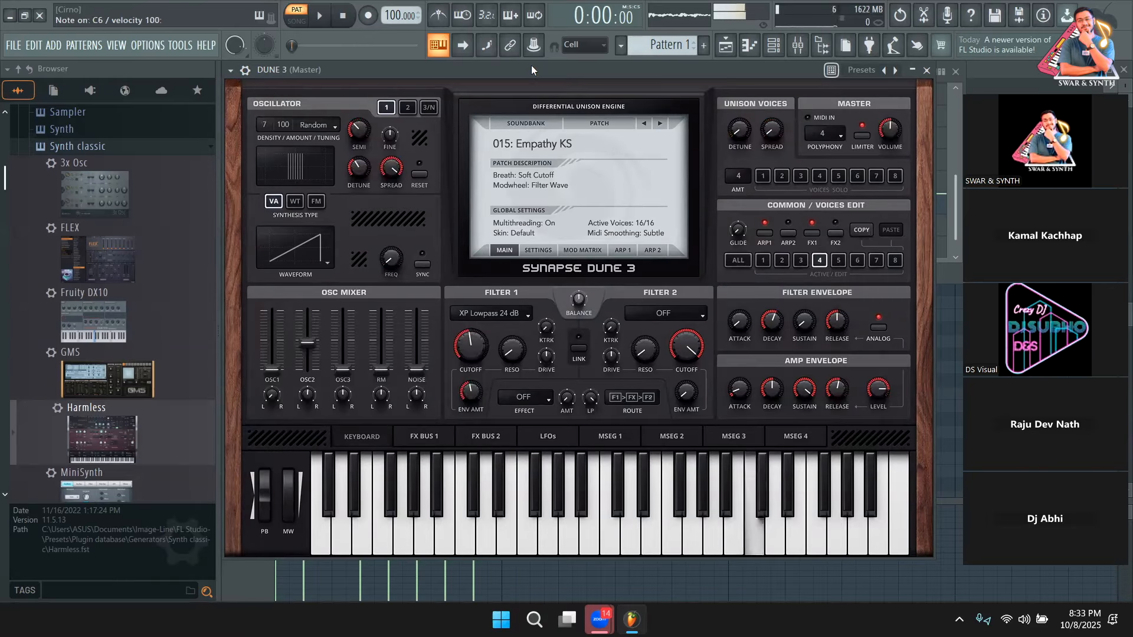
# Audition the Empathy KS patch in DUNE 3 with a few notes
pyautogui.press('e')
pyautogui.press('w')
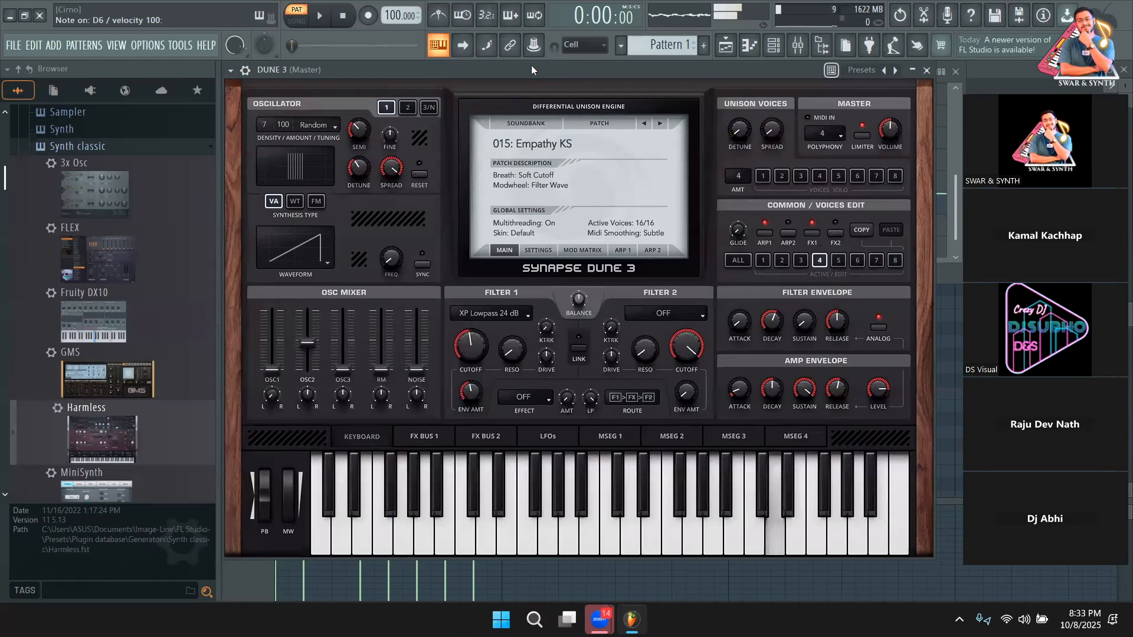
pyautogui.press('q')
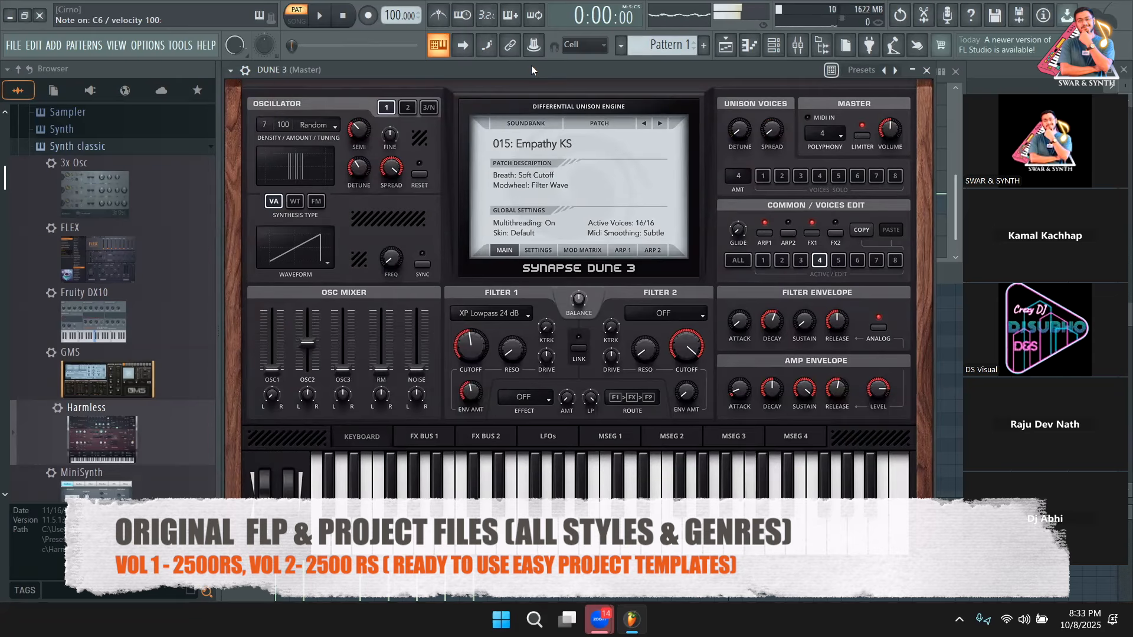
# Load the Plucked soundbank from DUNE 3 Factory and audition the Asian Plucks MK patch with several notes
pyautogui.click(542, 130)
pyautogui.moveTo(576, 285)
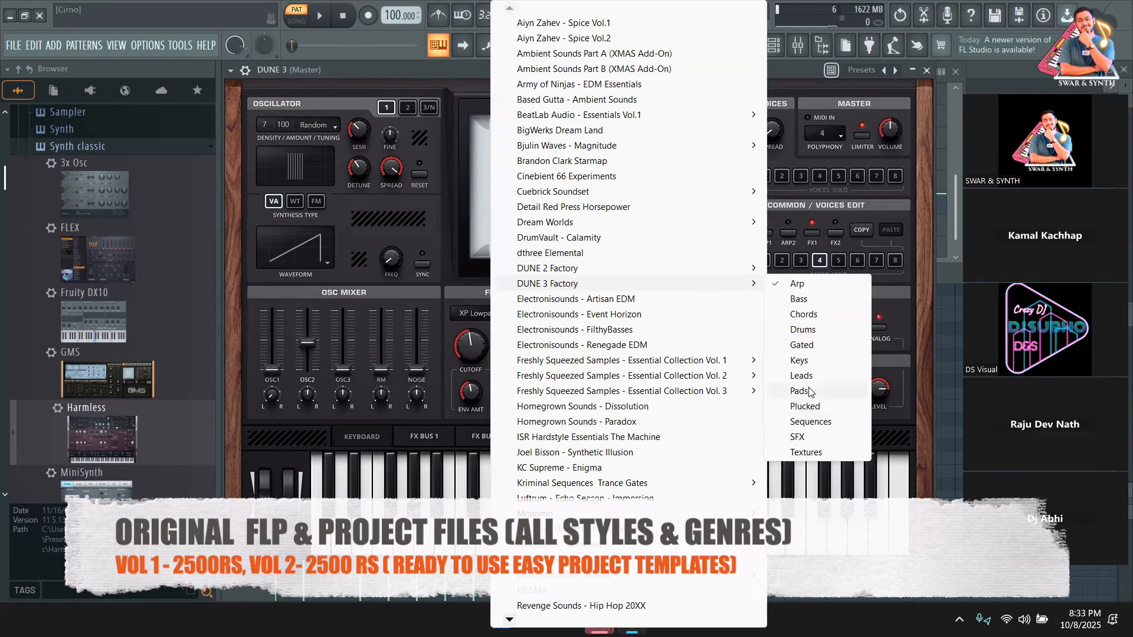
pyautogui.click(806, 406)
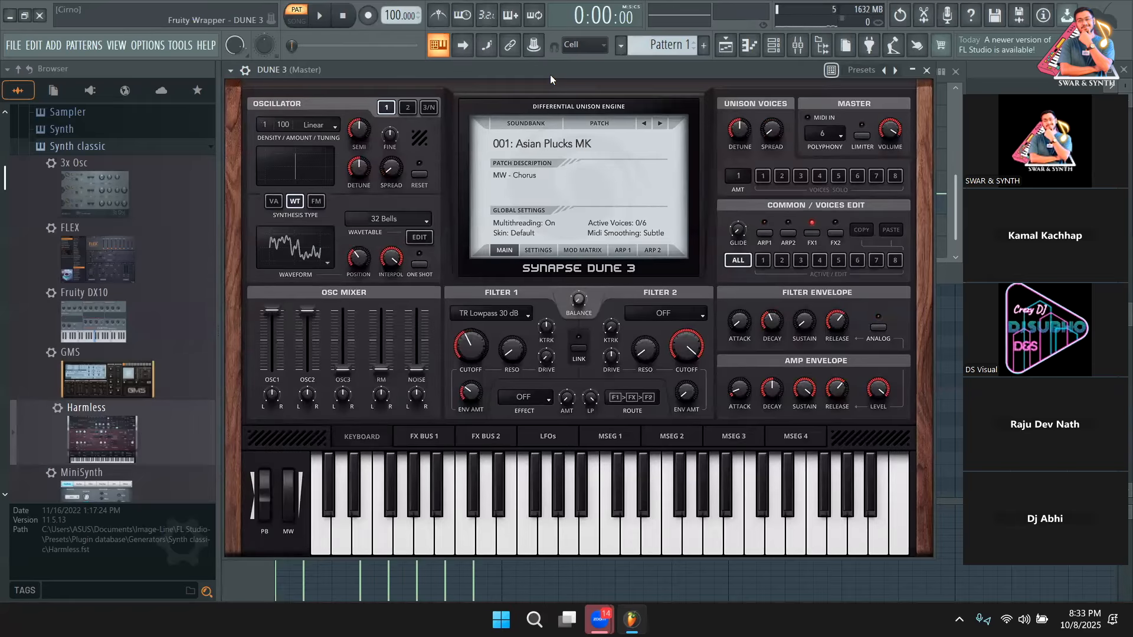
pyautogui.press('q')
pyautogui.press('q')
pyautogui.press('q')
pyautogui.press('b')
pyautogui.press('m')
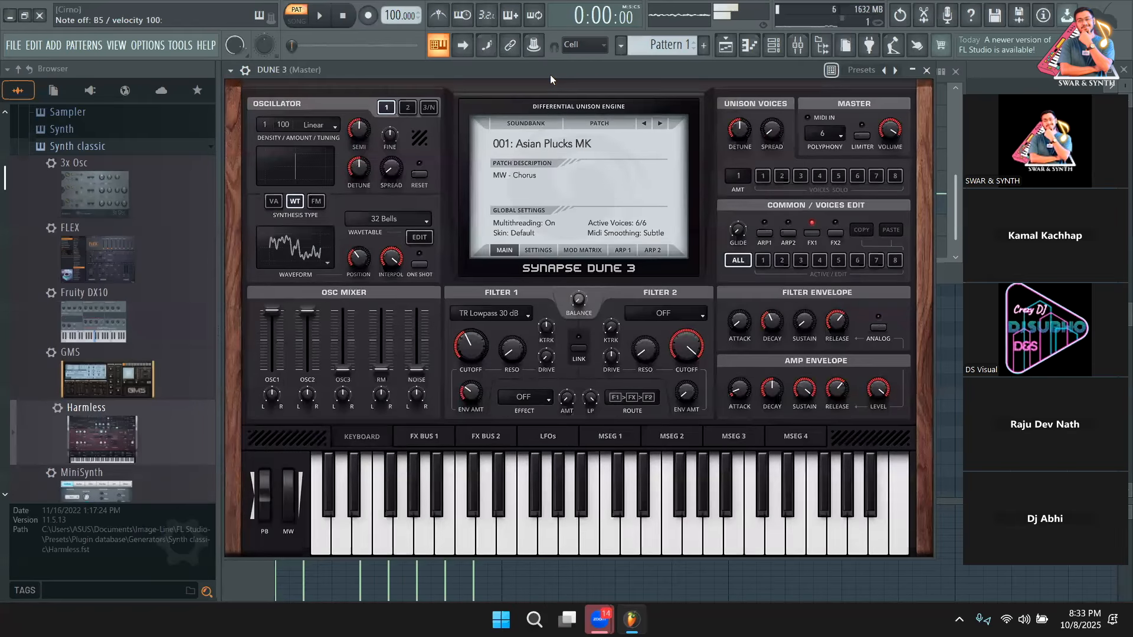
# Switch DUNE 3 to the Ball Cup KS patch, play a few notes and adjust the window position
pyautogui.click(660, 123)
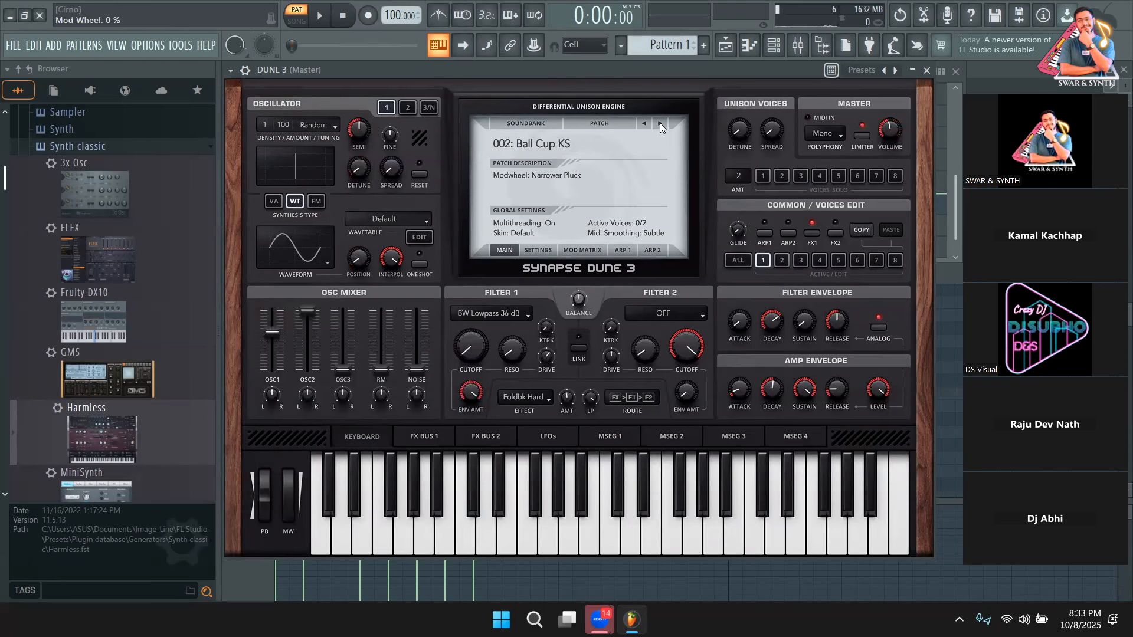
pyautogui.moveTo(599, 72); pyautogui.dragTo(624, 88)
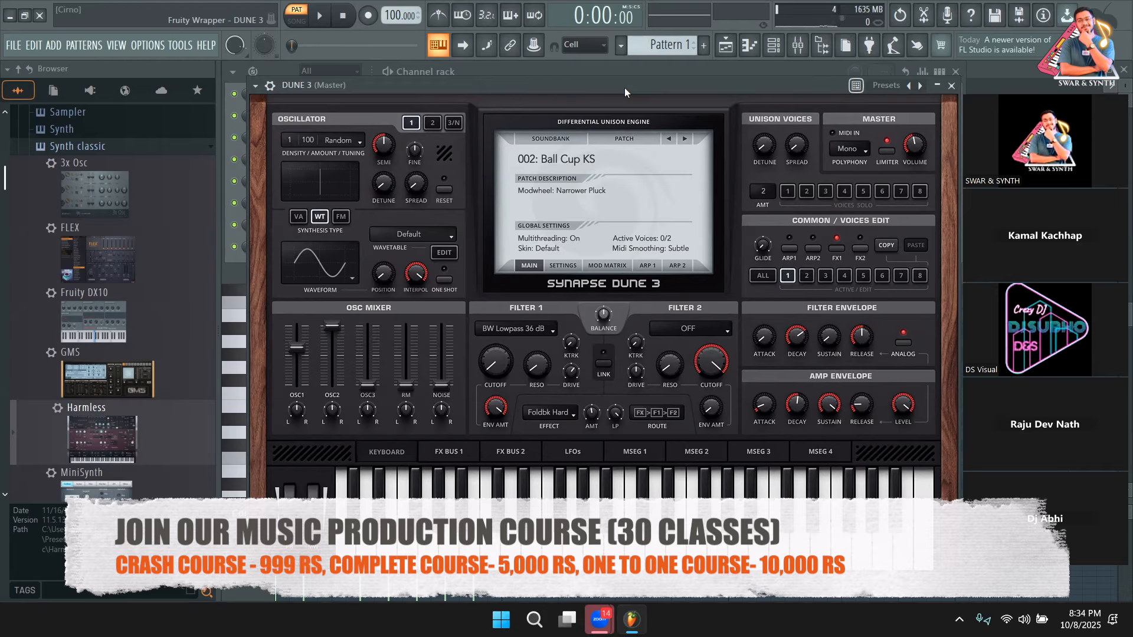
pyautogui.press('t')
pyautogui.press('w')
pyautogui.press('3')
pyautogui.press('q')
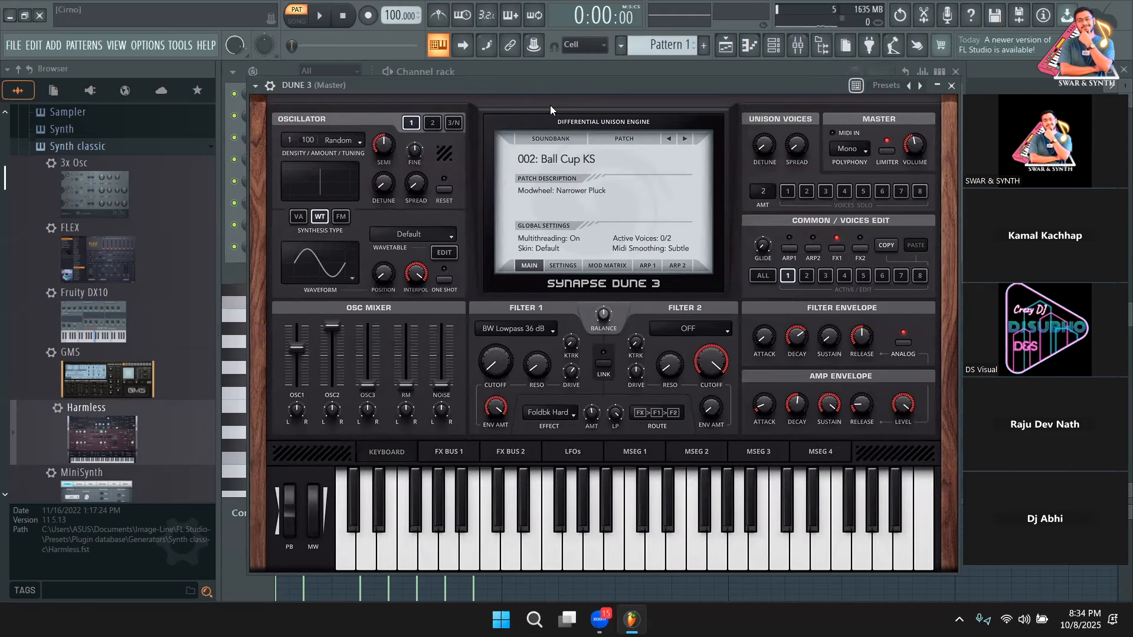
pyautogui.moveTo(589, 88)
pyautogui.mouseDown()
pyautogui.moveTo(612, 73)
pyautogui.moveTo(584, 85)
pyautogui.mouseUp()
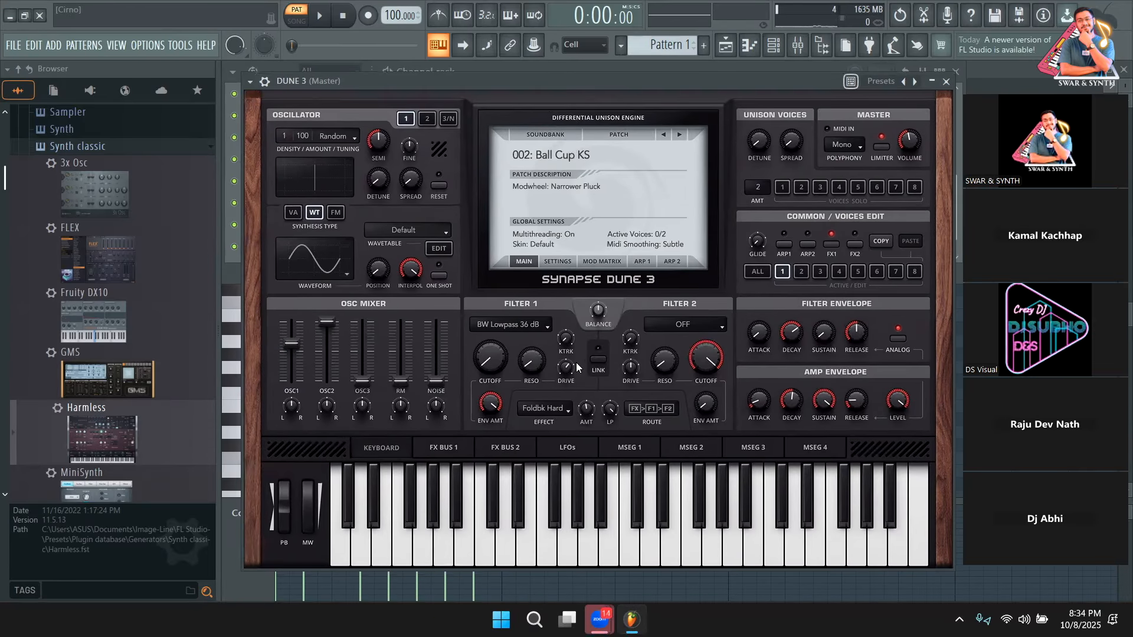
pyautogui.moveTo(515, 83)
pyautogui.mouseDown()
pyautogui.moveTo(567, 79)
pyautogui.moveTo(531, 83)
pyautogui.mouseUp()
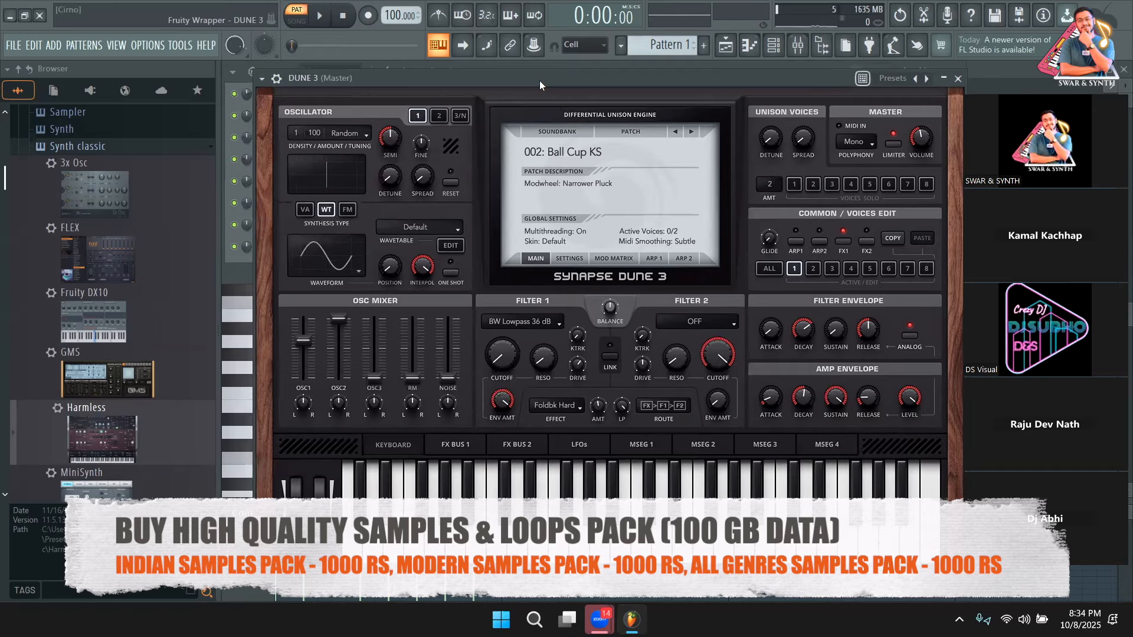
# Switch DUNE 3 to the Bell Pluck RH patch and play two notes
pyautogui.click(690, 134)
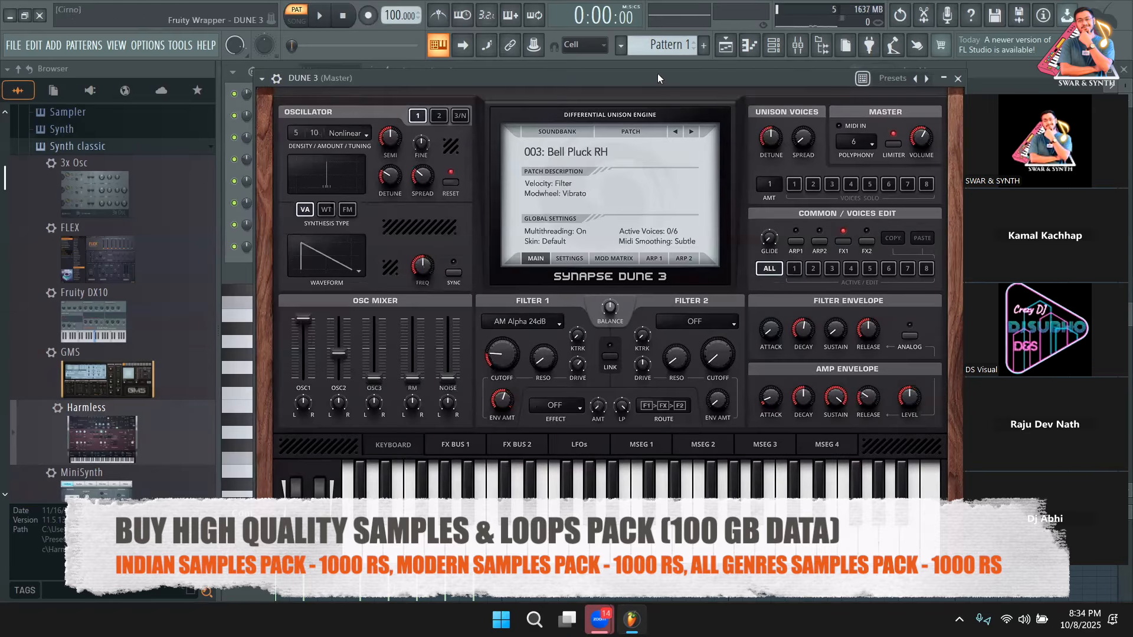
pyautogui.press('n')
pyautogui.press('q')
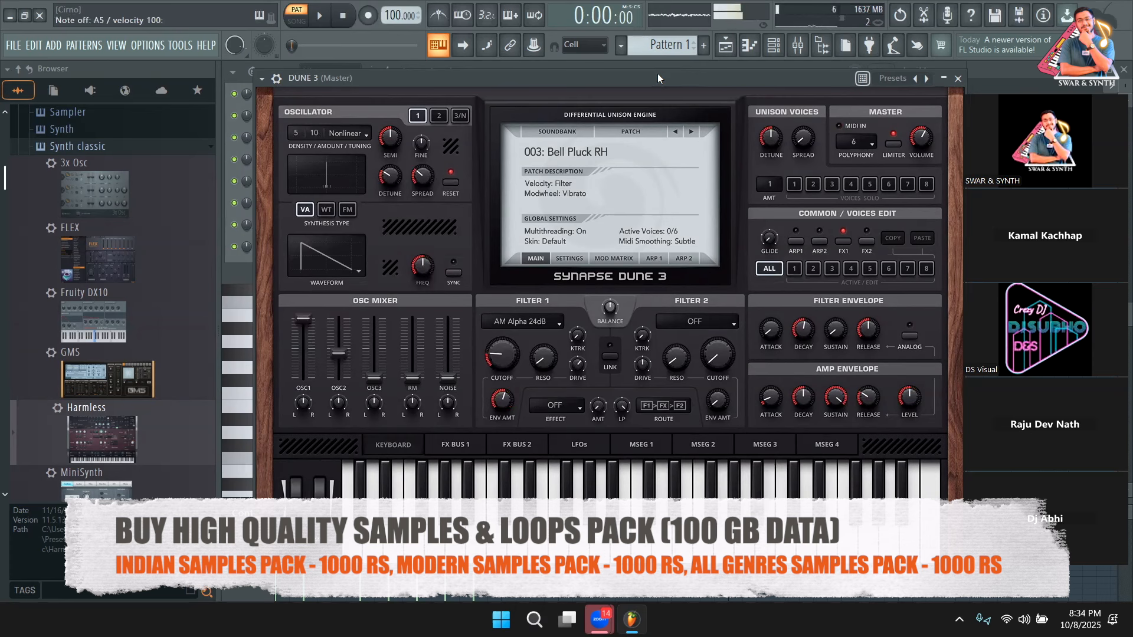
# Bring up the channel rack, return to DUNE 3 and bring the Playlist to the front
pyautogui.click(252, 253)
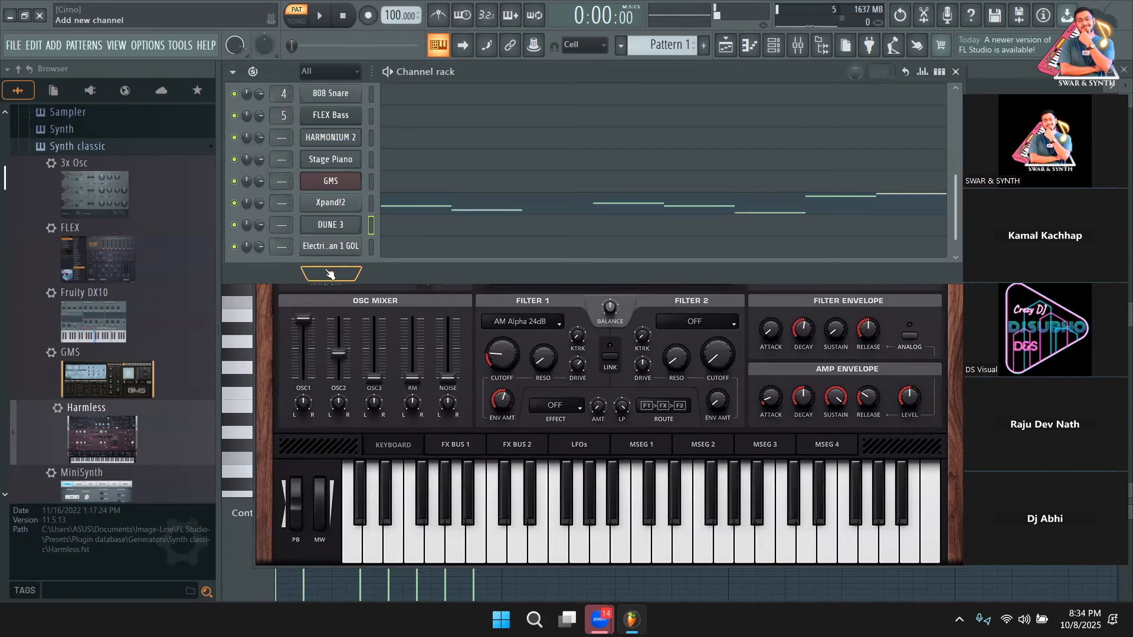
pyautogui.click(481, 302)
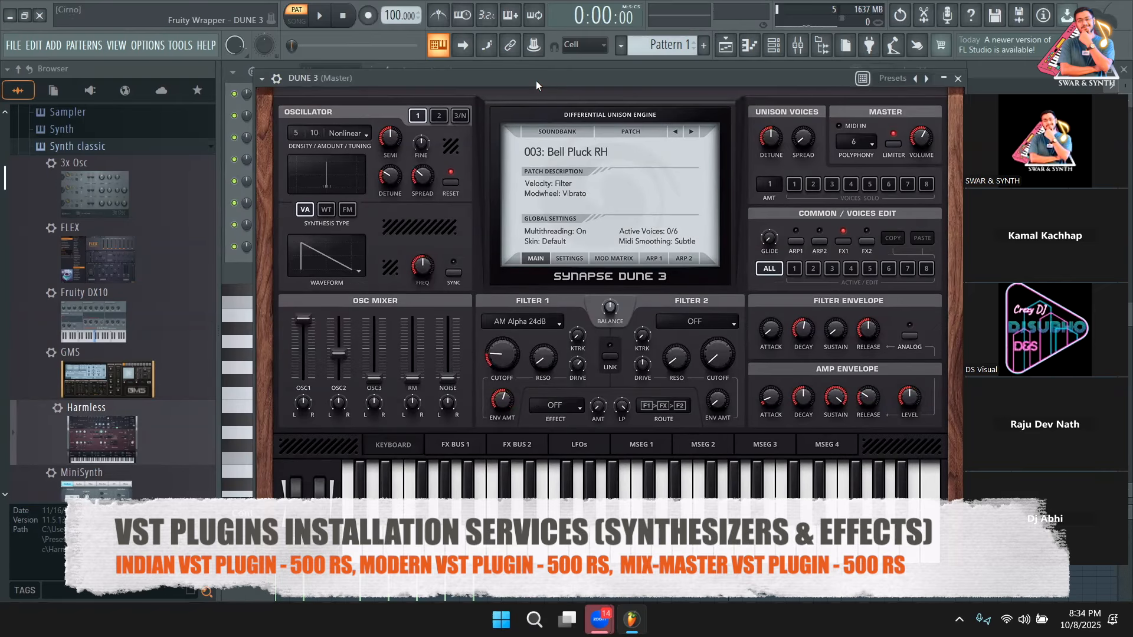
pyautogui.moveTo(536, 80); pyautogui.dragTo(545, 190)
pyautogui.click(725, 45)
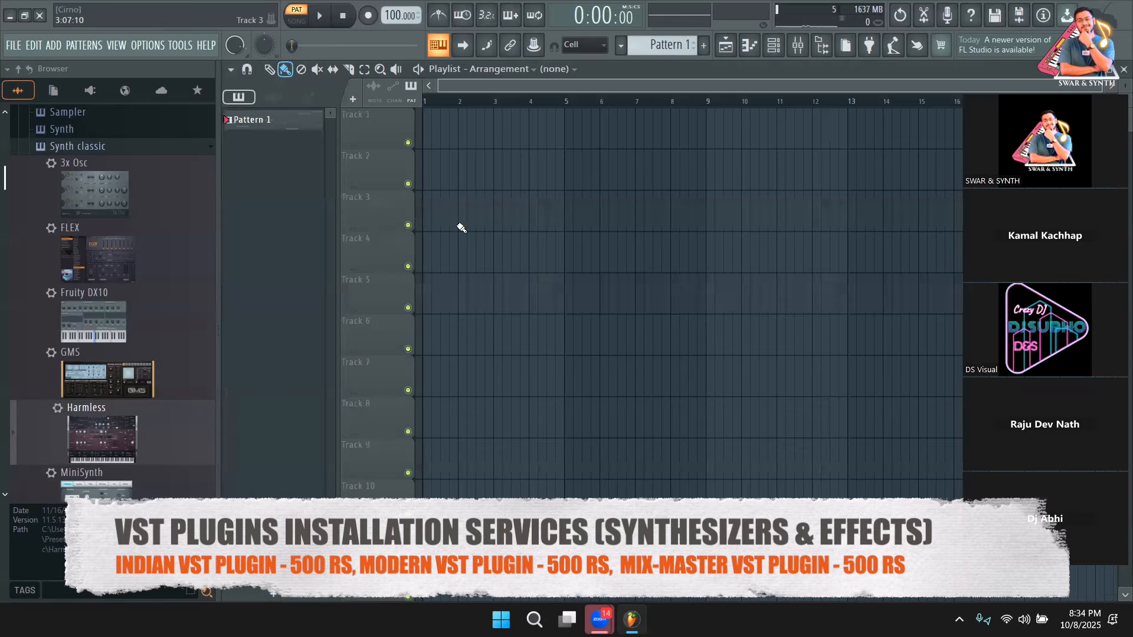
# Add a FLEX synthesizer from the Synth classic generators to the channel rack and reposition its window
pyautogui.click(776, 46)
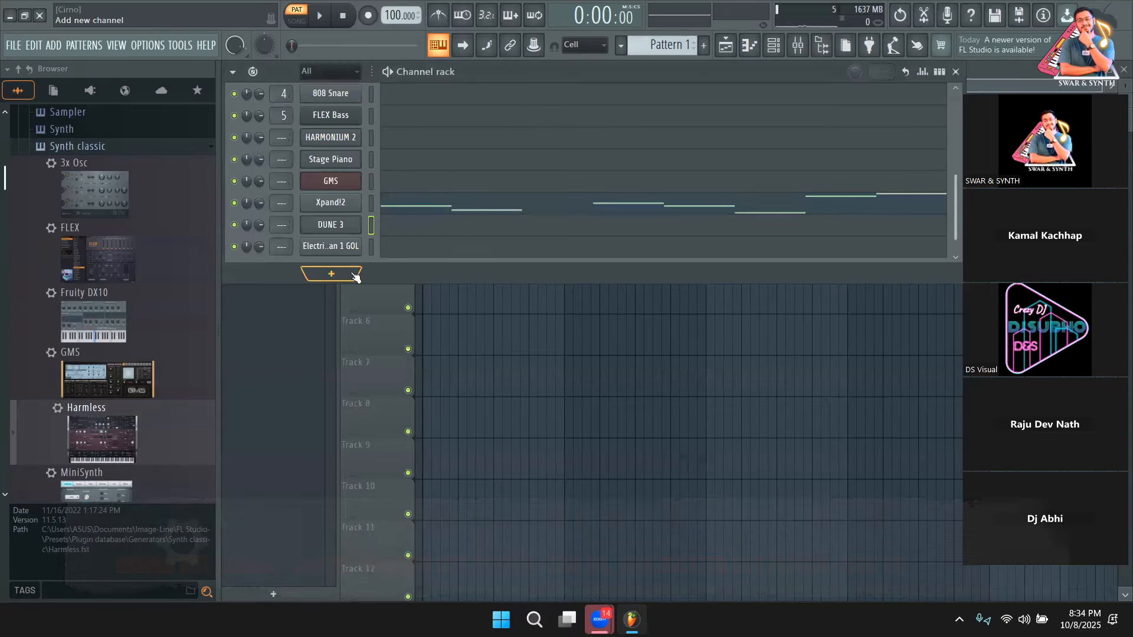
pyautogui.scroll(5, 100, 183)
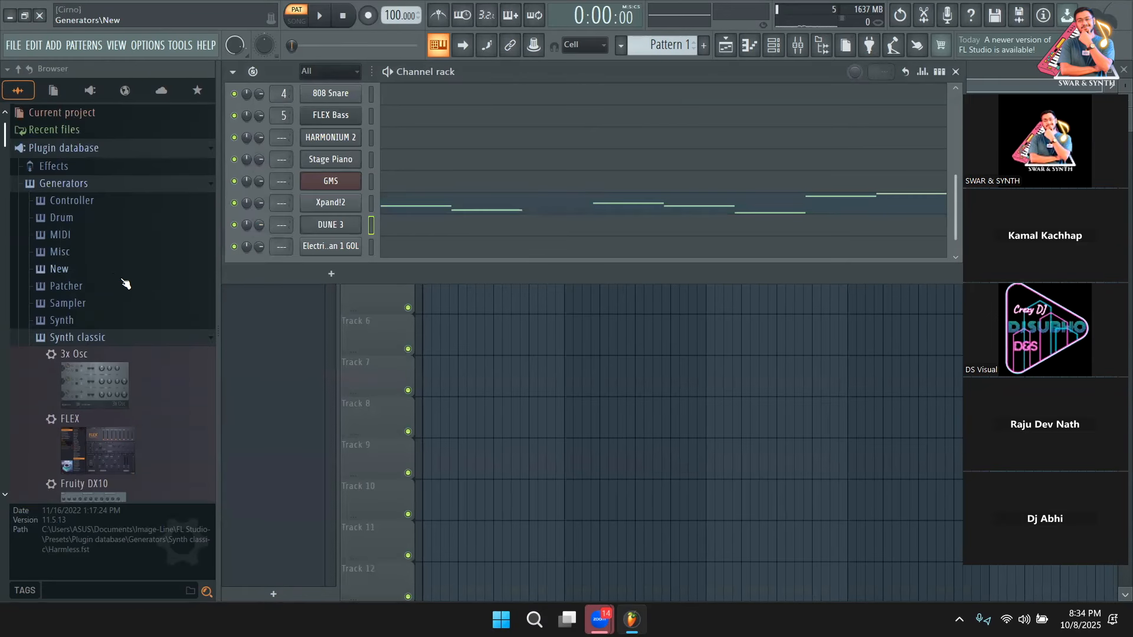
pyautogui.scroll(-6, 124, 283)
pyautogui.scroll(4, 118, 330)
pyautogui.moveTo(106, 353); pyautogui.dragTo(282, 266)
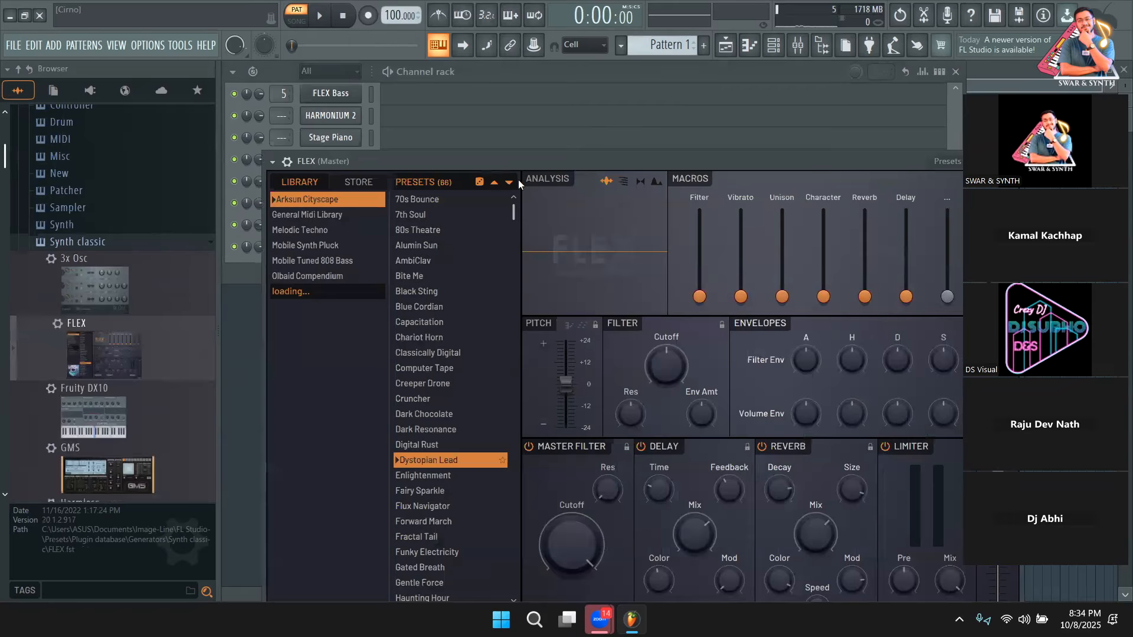
pyautogui.moveTo(460, 70); pyautogui.dragTo(513, 60)
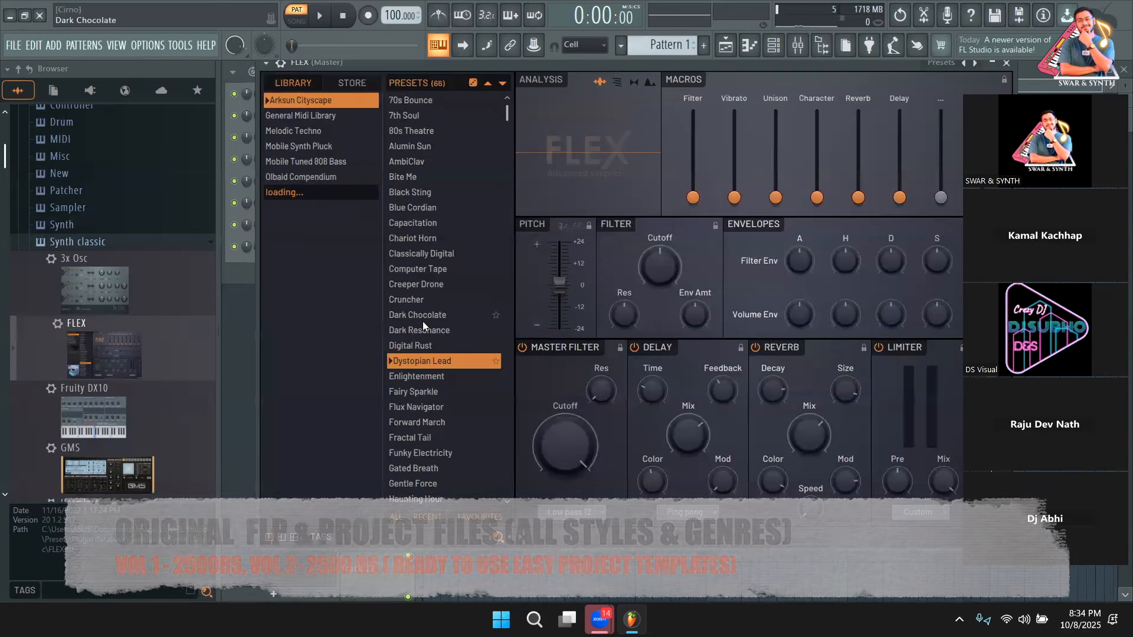
pyautogui.moveTo(411, 71)
pyautogui.mouseDown()
pyautogui.moveTo(564, 365)
pyautogui.moveTo(399, 70)
pyautogui.mouseUp()
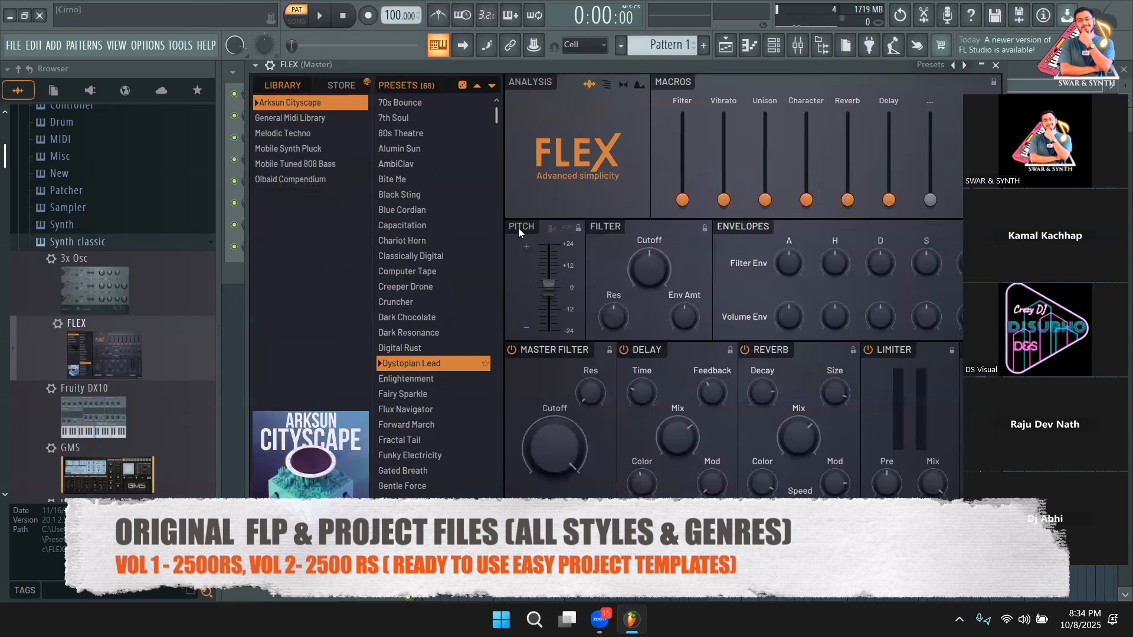
pyautogui.moveTo(492, 65); pyautogui.dragTo(525, 81)
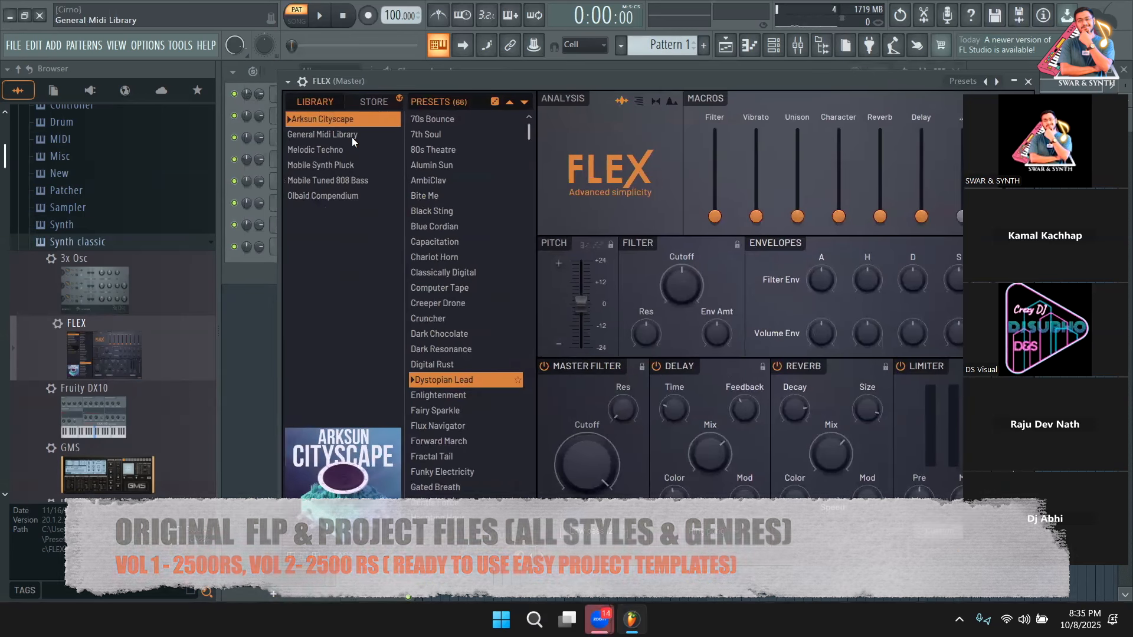
# Open FLEX's General Midi Library and load the Bagpipe preset
pyautogui.click(352, 135)
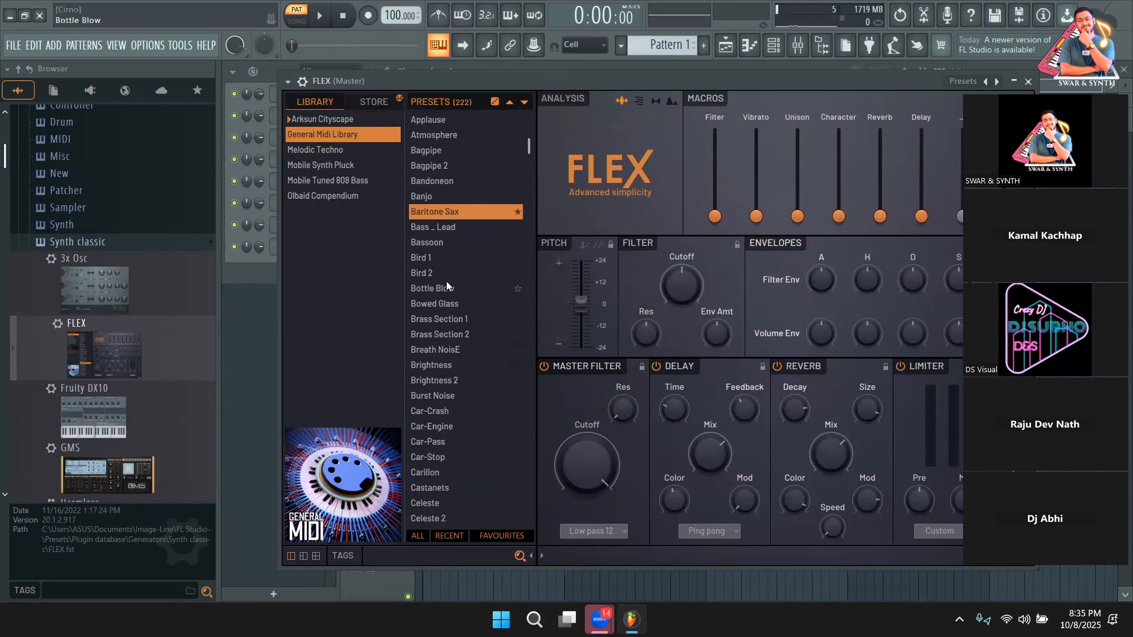
pyautogui.scroll(2, 446, 280)
pyautogui.click(430, 264)
# Load the Synth Bass 4 preset in FLEX, move the window up slightly and play a few notes
pyautogui.scroll(-7, 429, 264)
pyautogui.scroll(-20, 430, 264)
pyautogui.scroll(-20, 431, 265)
pyautogui.scroll(-8, 431, 266)
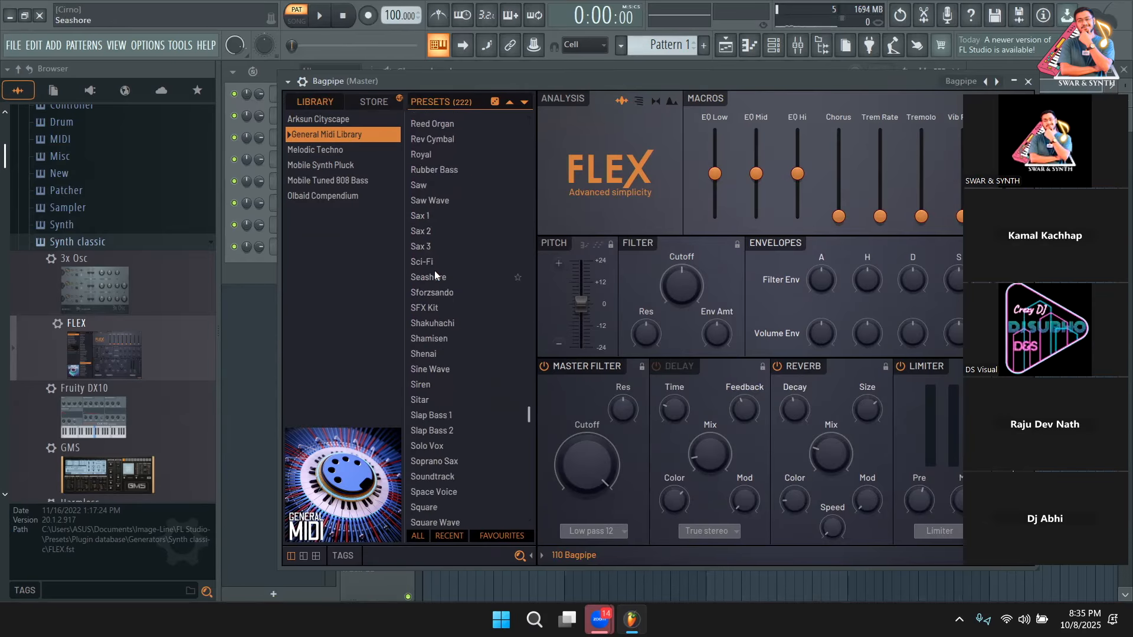
pyautogui.scroll(-20, 439, 292)
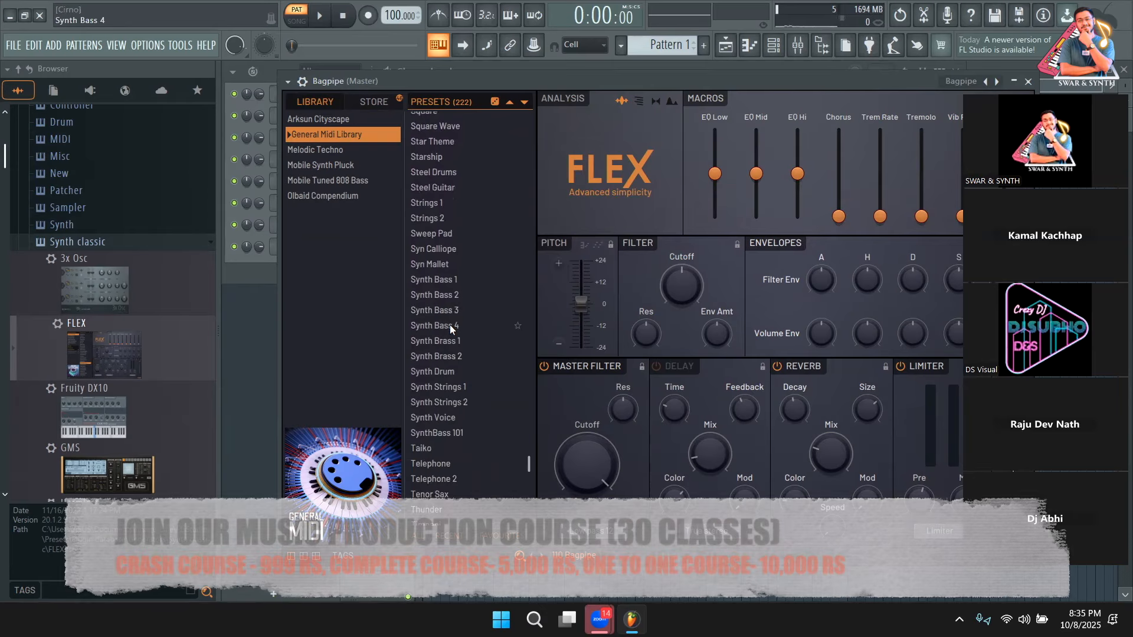
pyautogui.click(449, 325)
pyautogui.moveTo(561, 81); pyautogui.dragTo(536, 71)
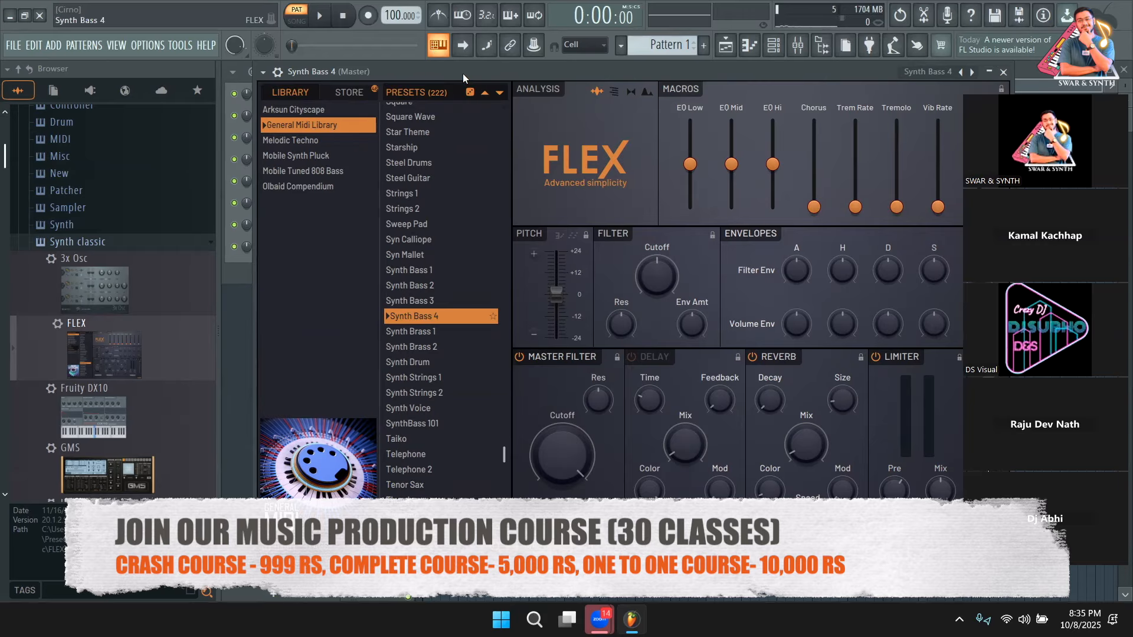
pyautogui.press('b')
pyautogui.press('e')
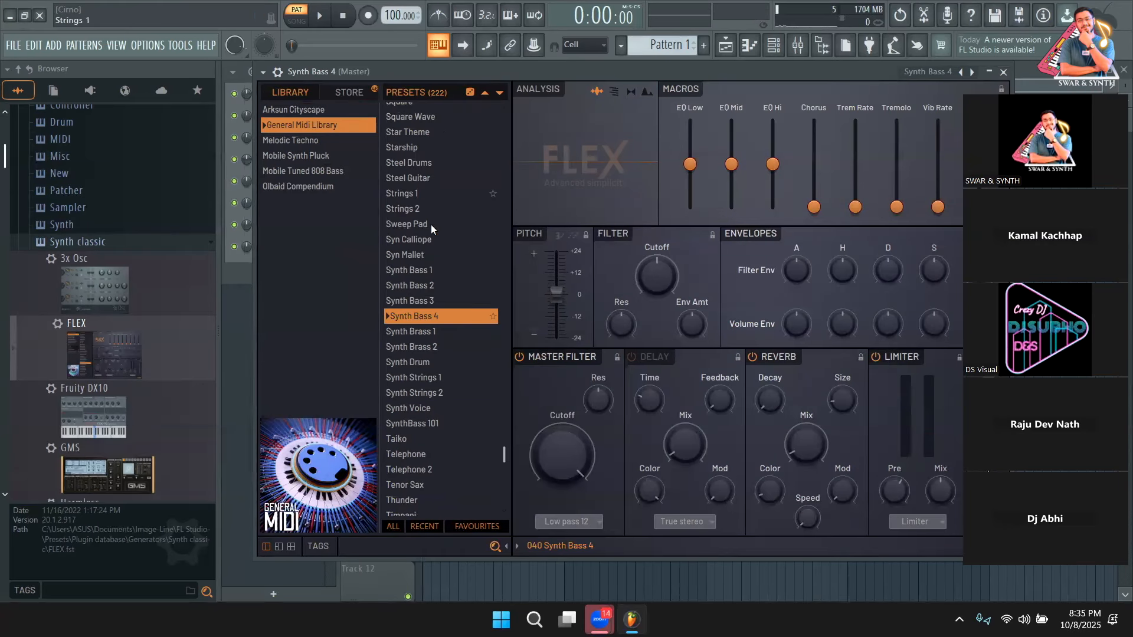
# Load the Viola preset from the General Midi Library and audition it with several notes
pyautogui.scroll(-6, 430, 344)
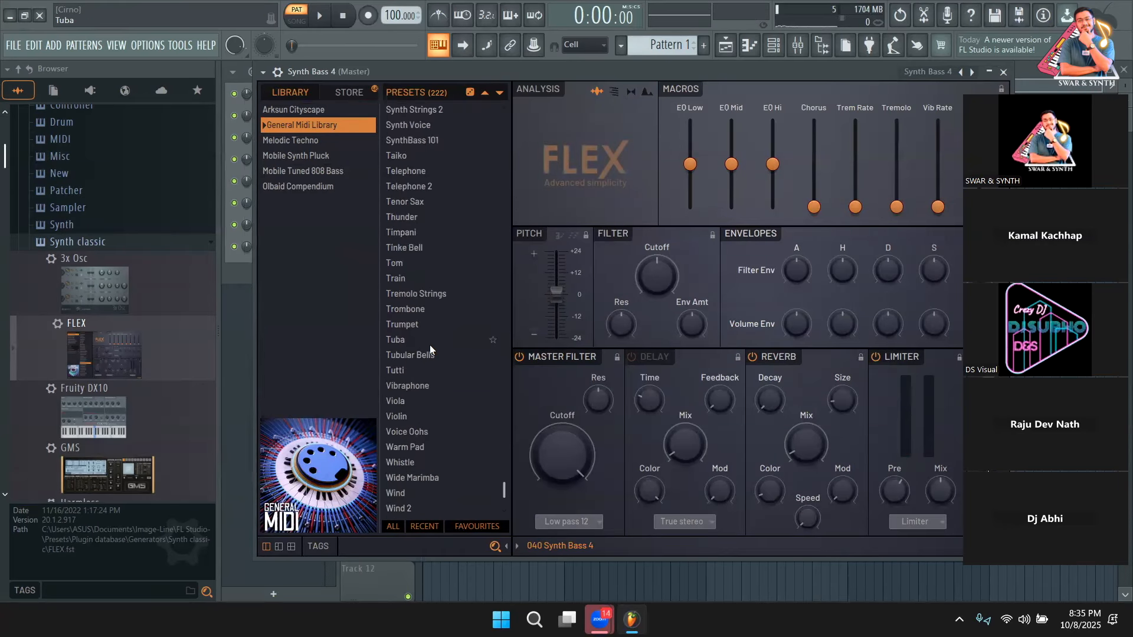
pyautogui.click(425, 404)
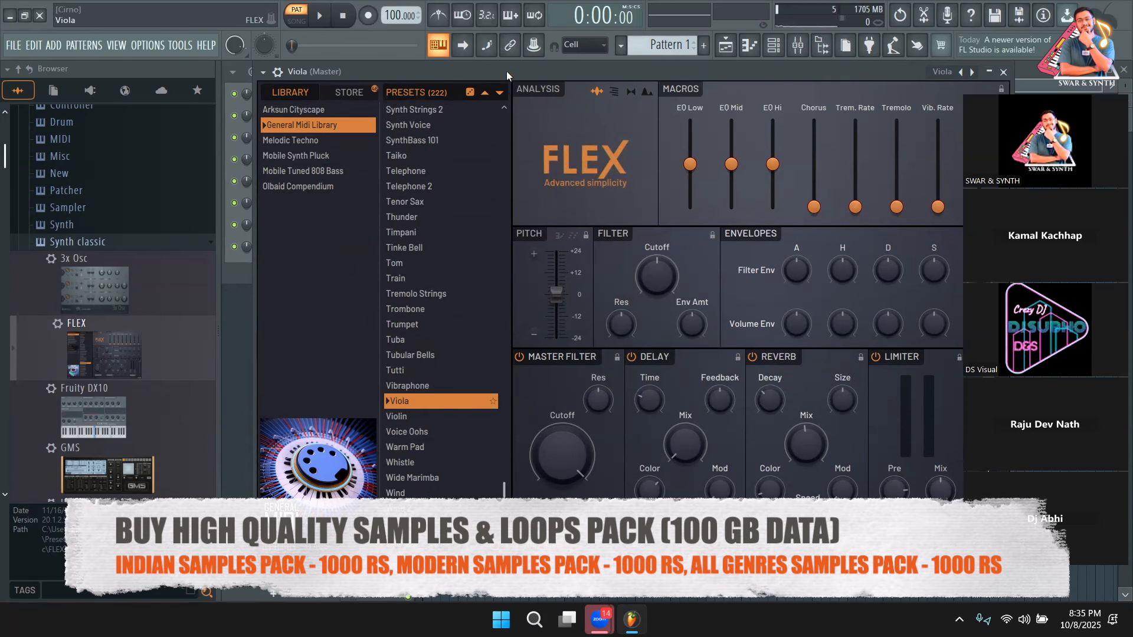
pyautogui.press('b')
pyautogui.press('b')
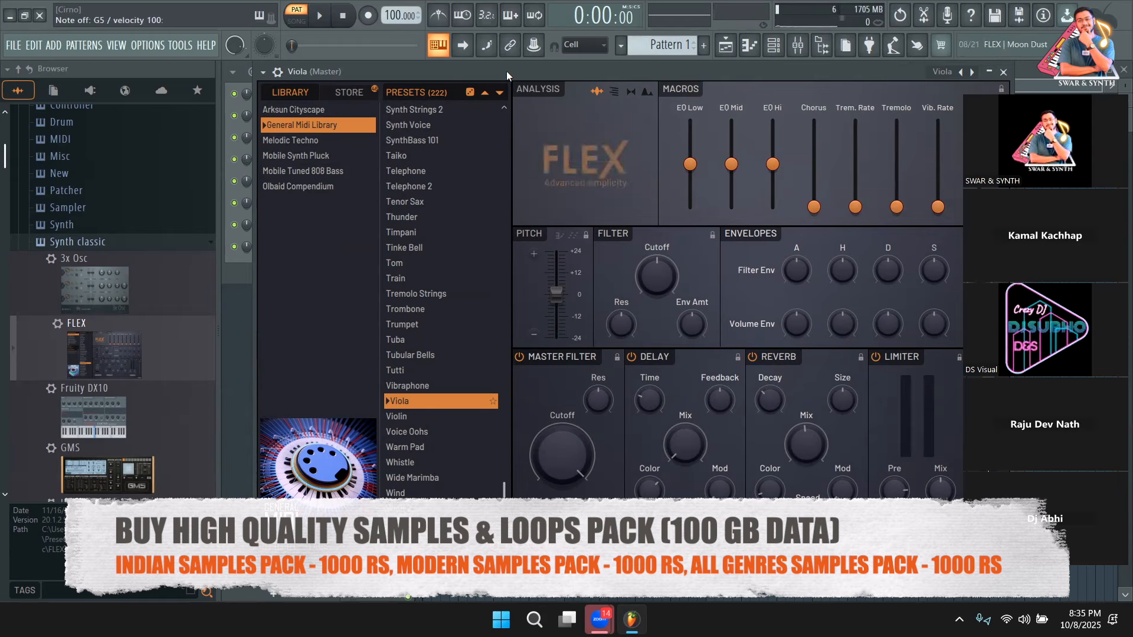
pyautogui.press('b')
pyautogui.press('b')
pyautogui.press('b')
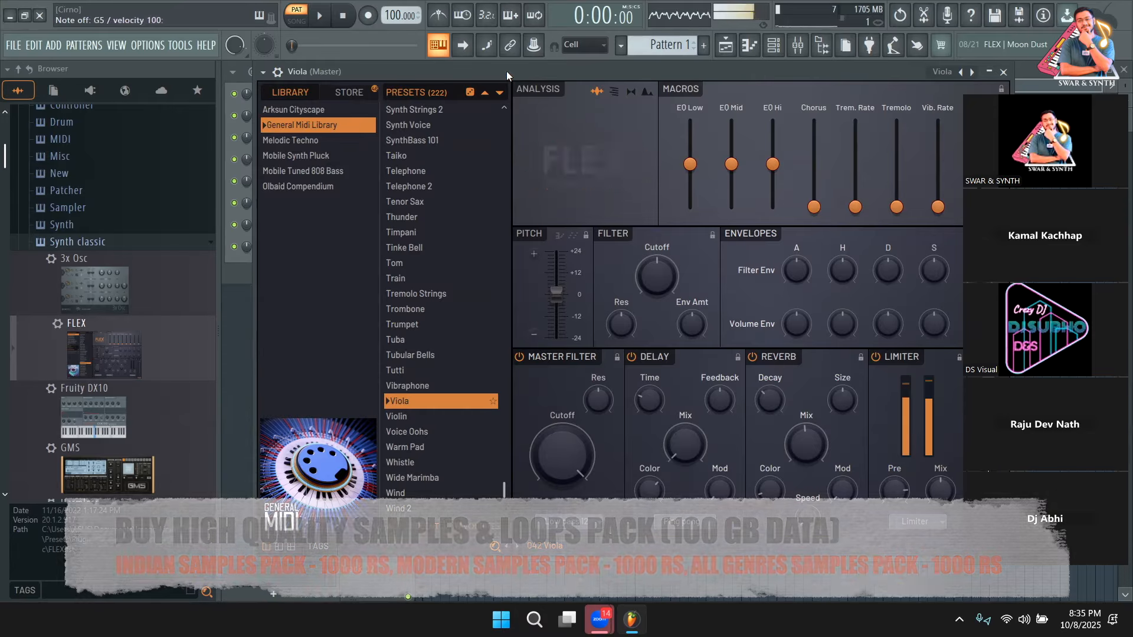
pyautogui.press('e')
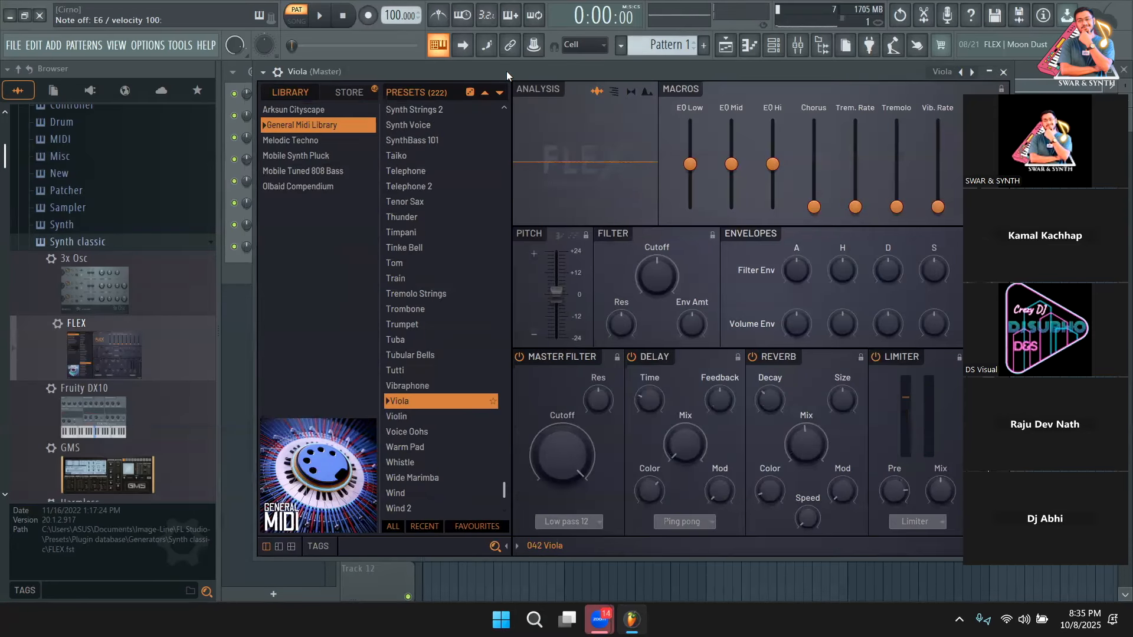
# Return to the channel rack and collapse the Synth classic folder and the whole browser structure
pyautogui.click(250, 268)
pyautogui.click(77, 242)
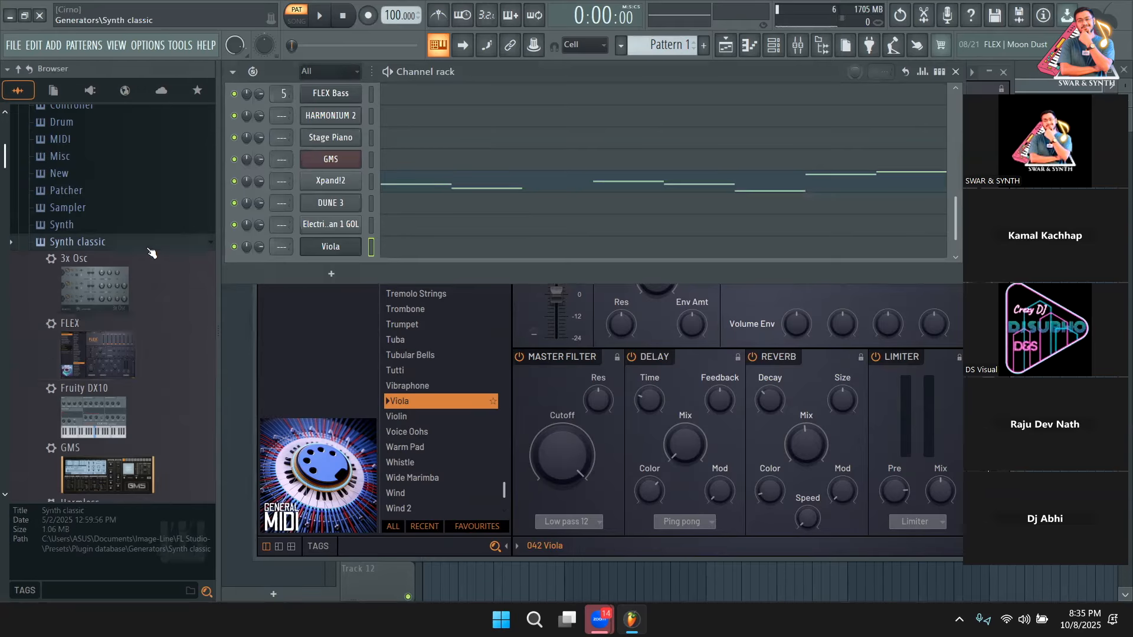
pyautogui.click(159, 243)
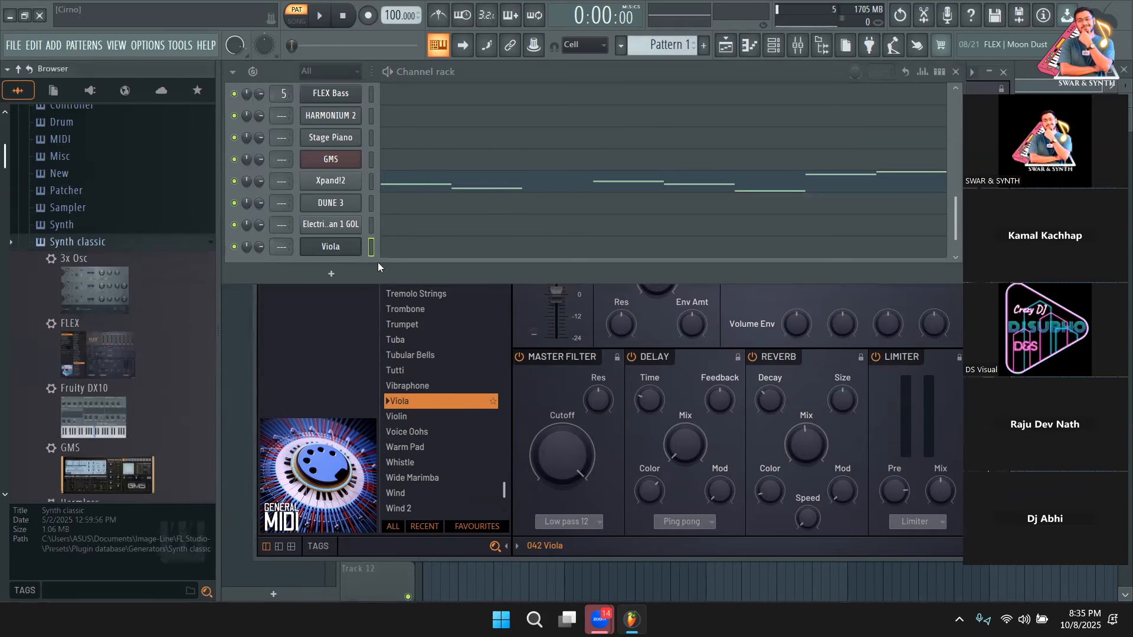
pyautogui.click(184, 245)
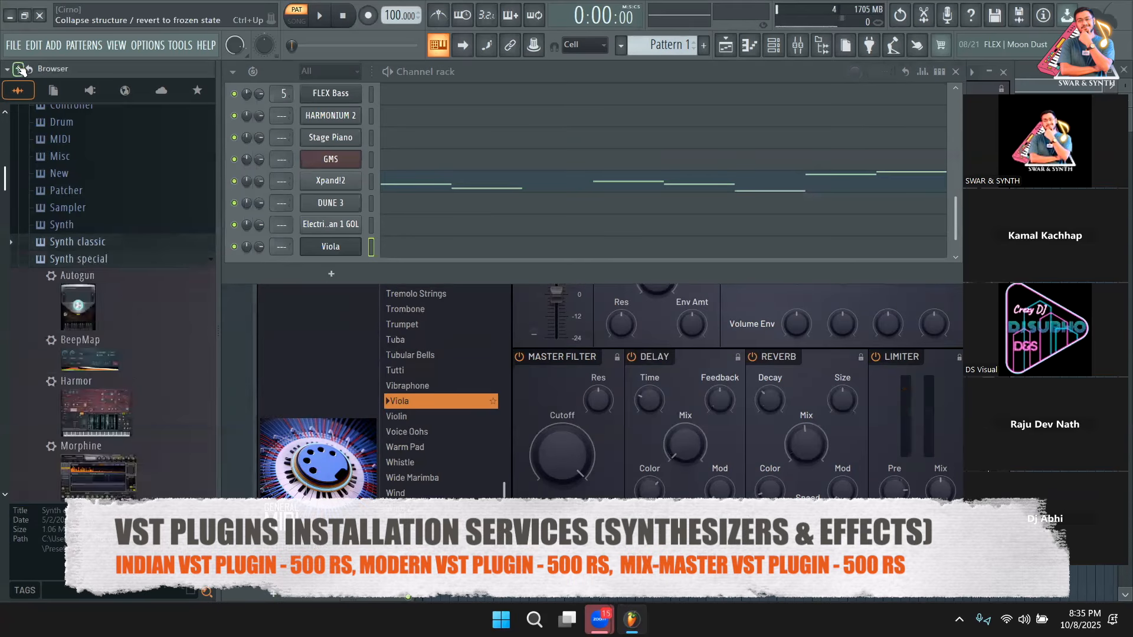
pyautogui.click(18, 69)
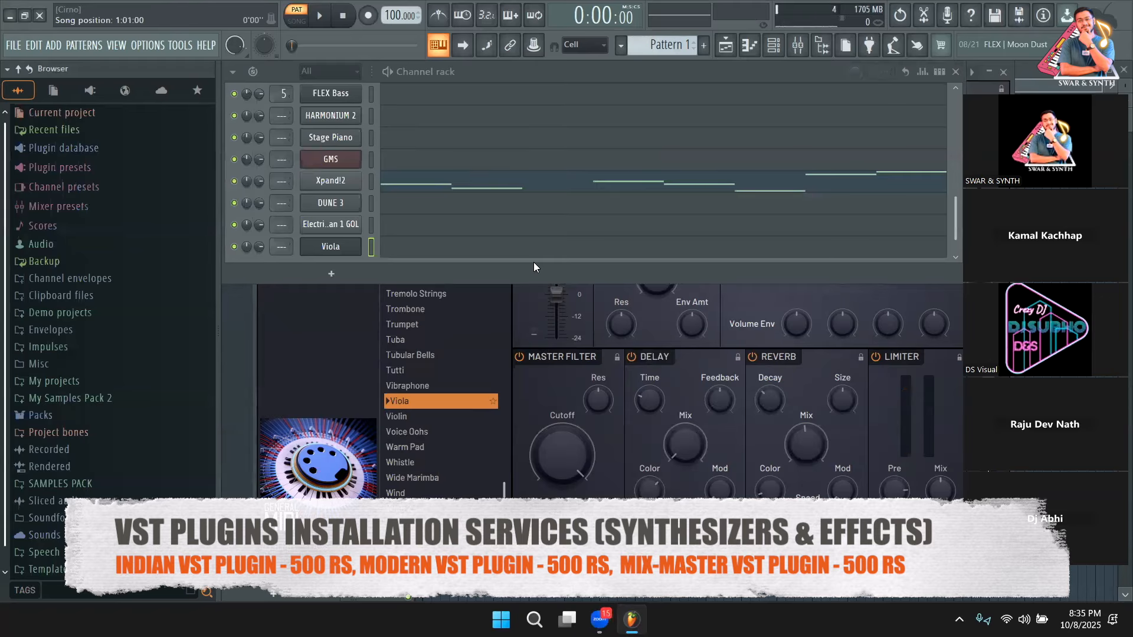
# Search the generator plugins for "KON" and add Kontakt 8 as a new channel
pyautogui.click(331, 273)
pyautogui.click(355, 21)
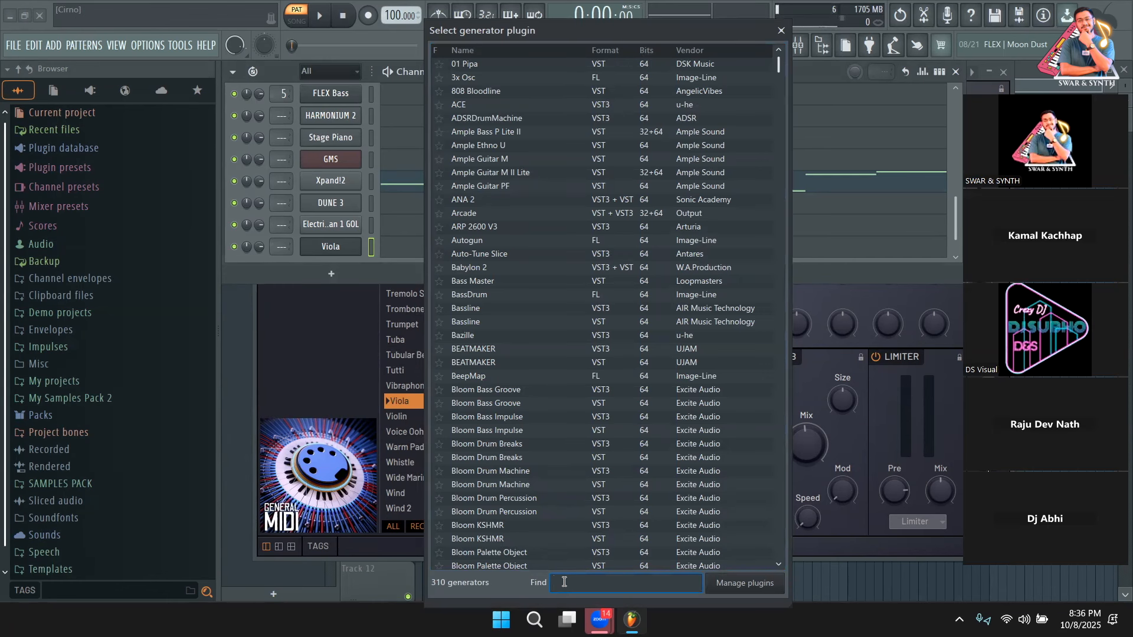
pyautogui.write('KON')
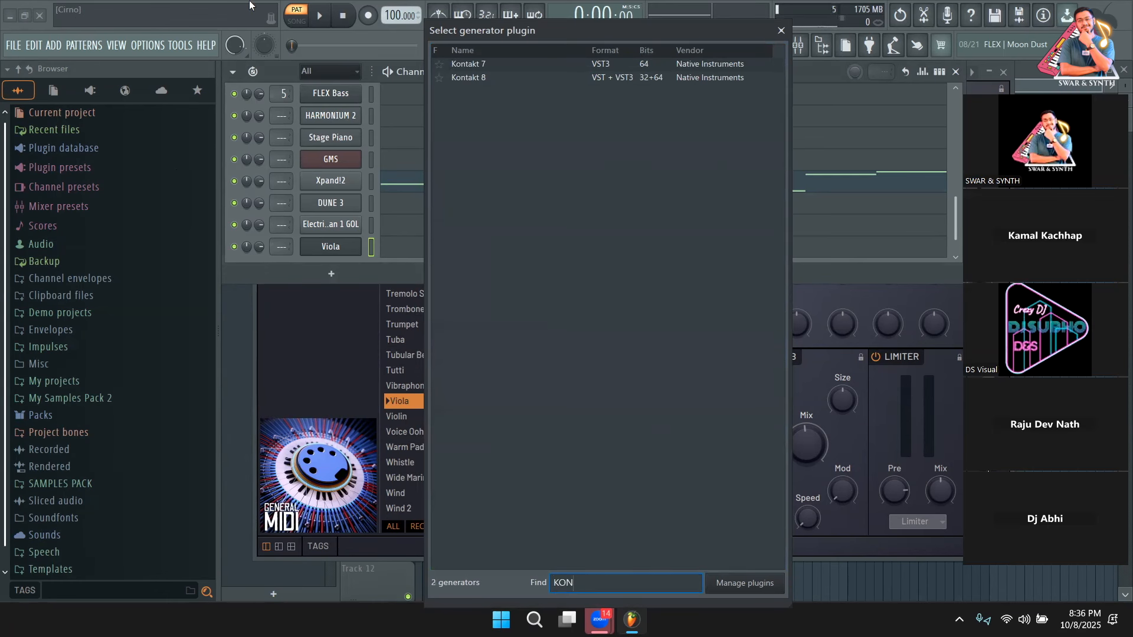
pyautogui.click(510, 82)
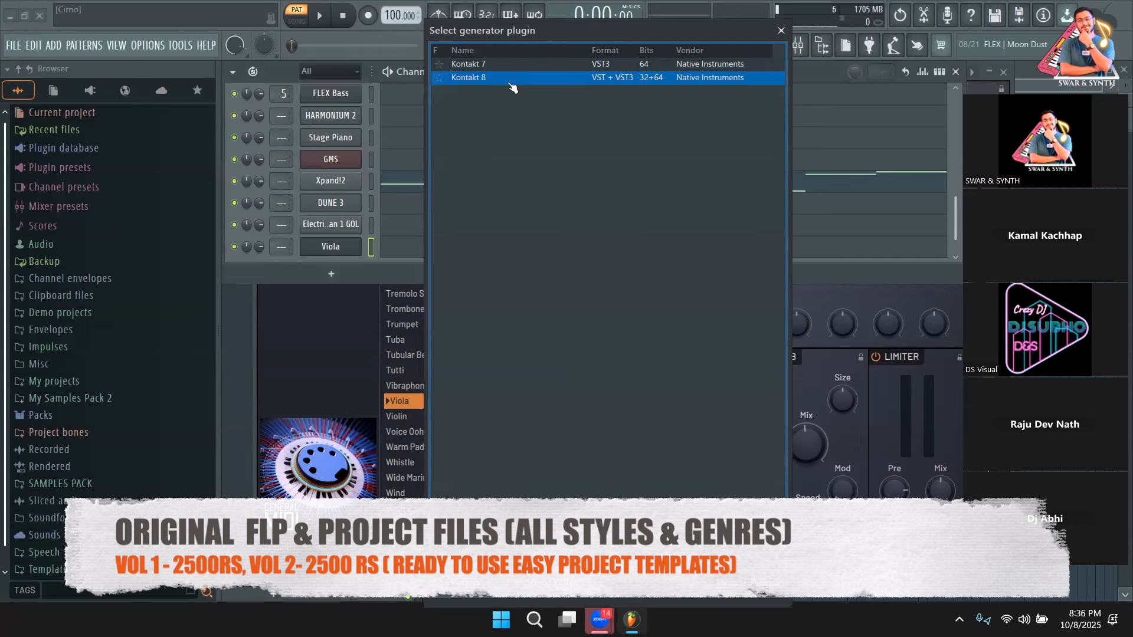
pyautogui.doubleClick(510, 81)
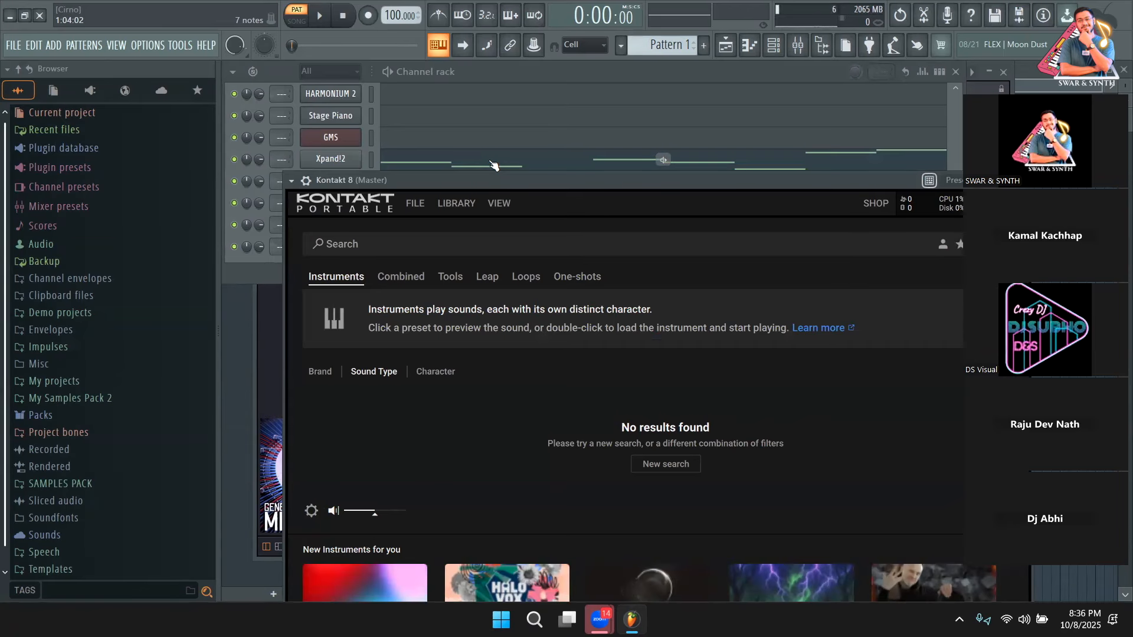
# Reposition the Kontakt 8 window and switch it to the view with the Libraries list and Multi Rack
pyautogui.moveTo(495, 177); pyautogui.dragTo(458, 100)
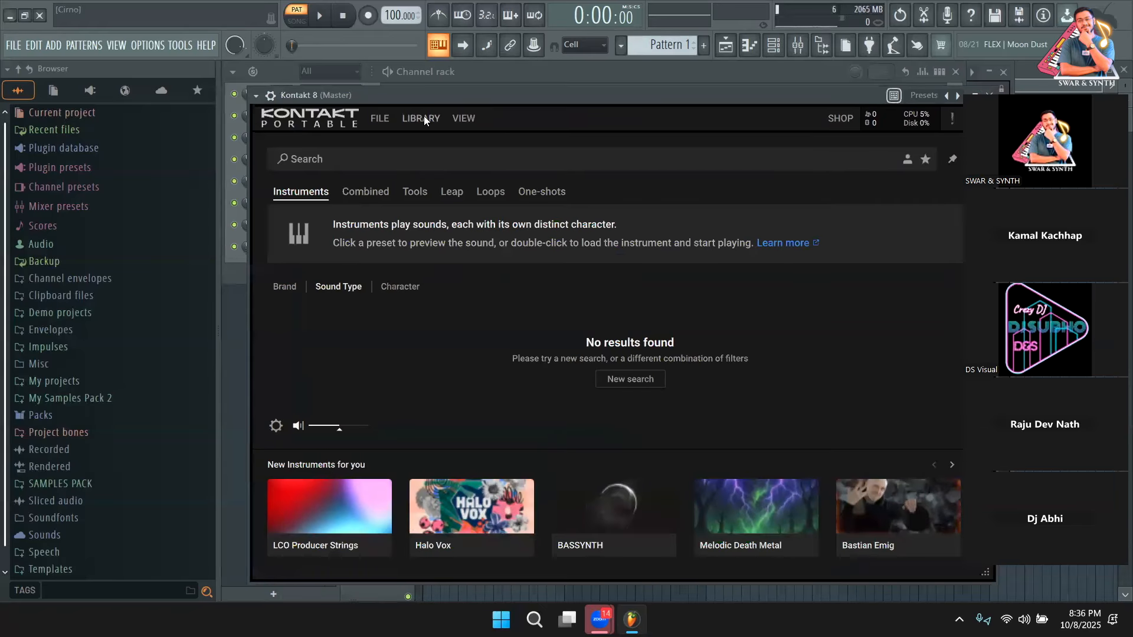
pyautogui.click(424, 117)
pyautogui.click(464, 118)
pyautogui.click(476, 138)
pyautogui.moveTo(477, 109); pyautogui.dragTo(513, 104)
# Find the India library in Kontakt and load Harmonium.nki from its melodic instruments into the rack
pyautogui.moveTo(526, 183); pyautogui.dragTo(541, 450)
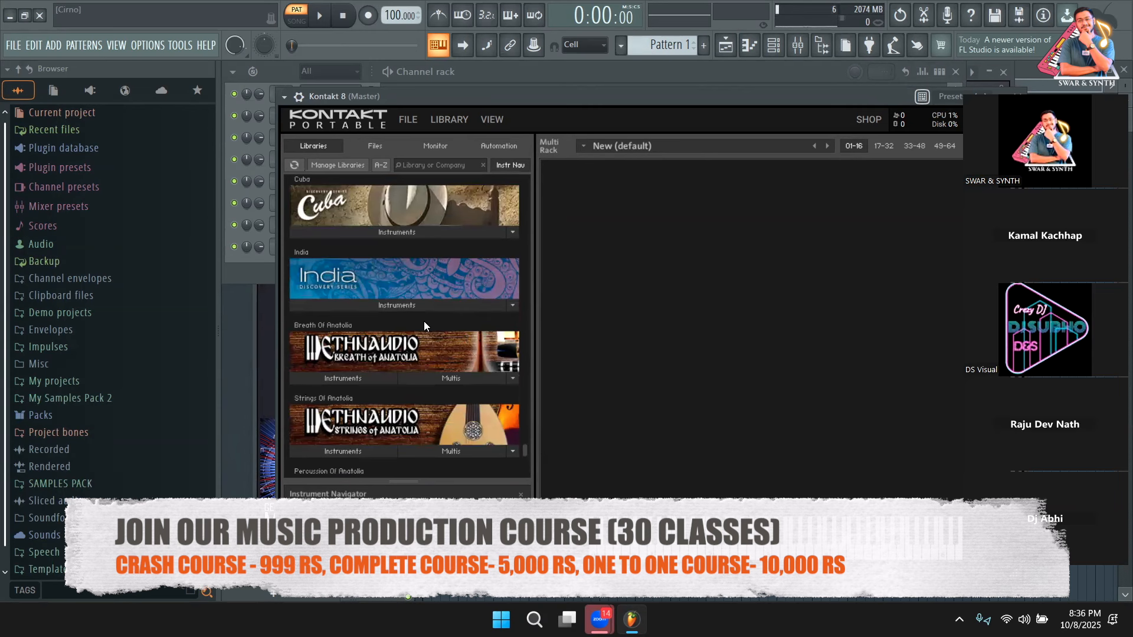
pyautogui.click(408, 305)
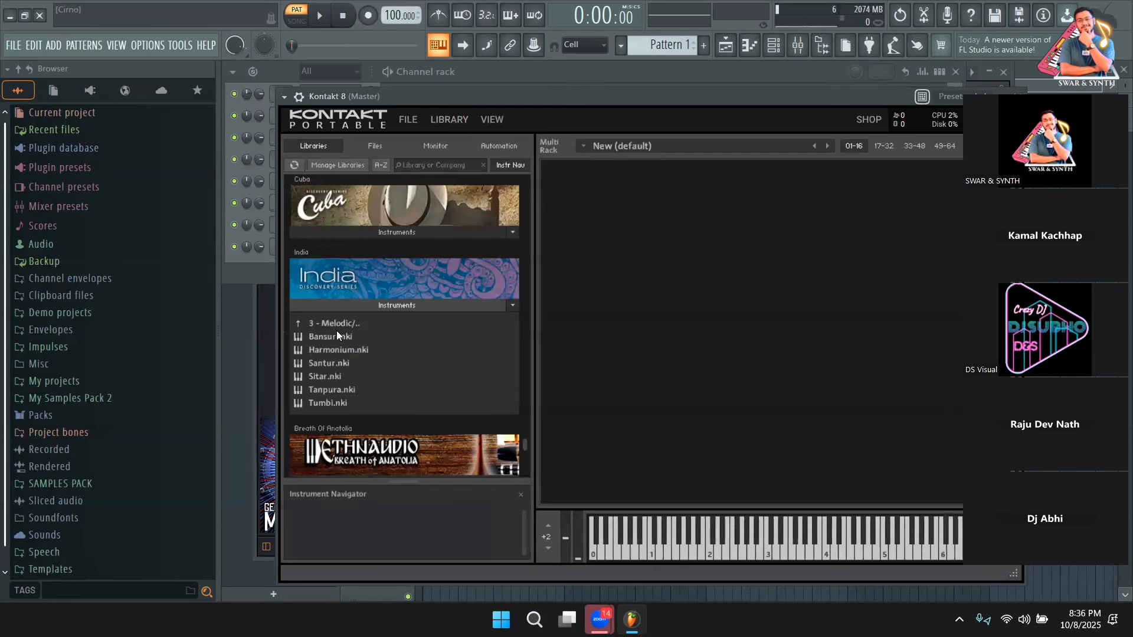
pyautogui.moveTo(334, 352); pyautogui.dragTo(610, 373)
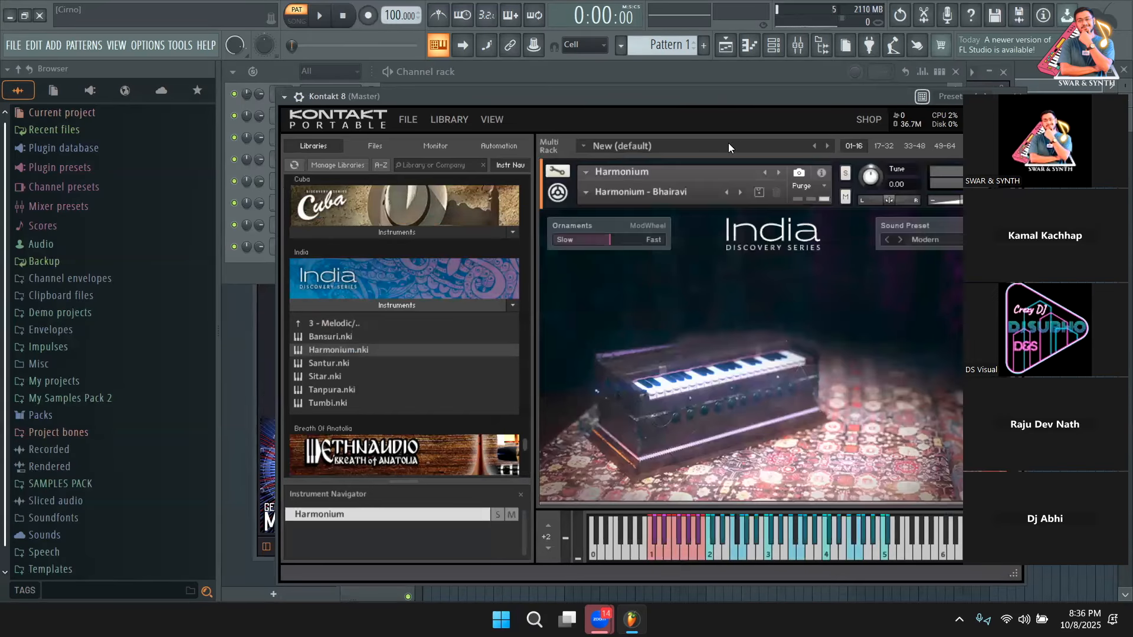
# Reposition the Kontakt window and show the Harmonium's stop, noises and coupler controls
pyautogui.moveTo(708, 95); pyautogui.dragTo(617, 87)
pyautogui.click(627, 379)
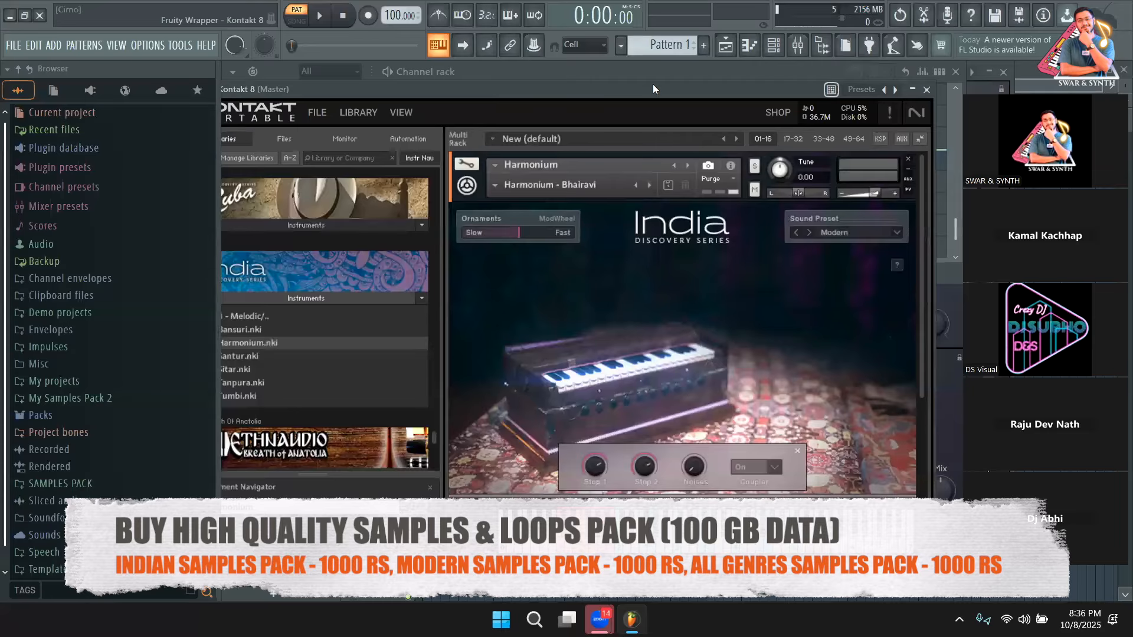
pyautogui.moveTo(653, 84); pyautogui.dragTo(643, 96)
# Audition the Harmonium by playing a melody of single notes in low and high registers
pyautogui.press('t')
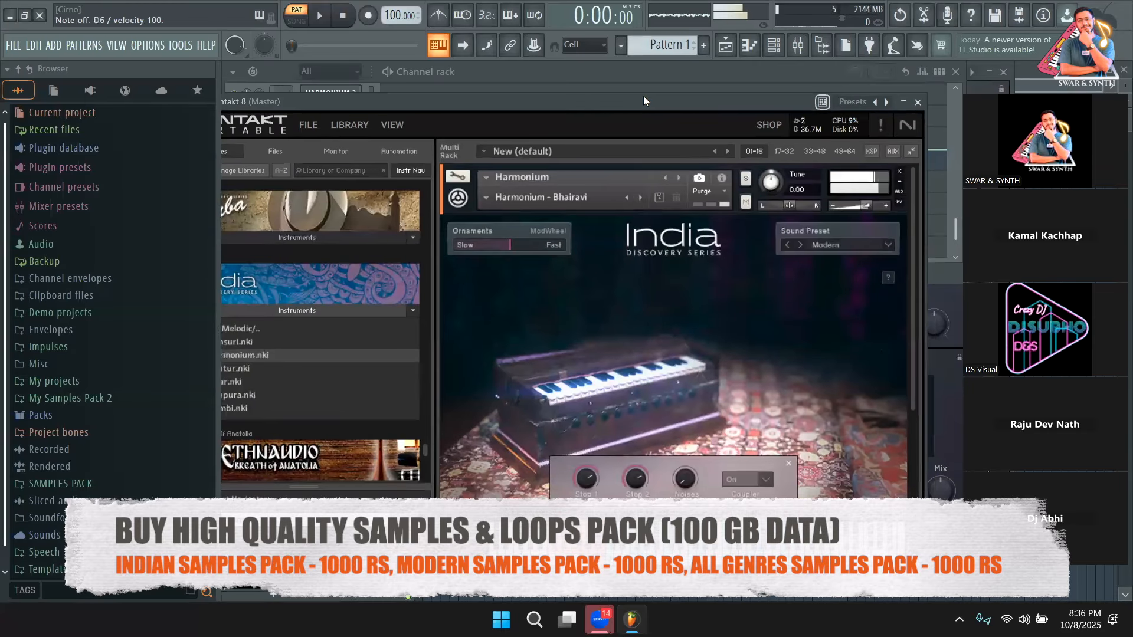
pyautogui.press('r')
pyautogui.press('y')
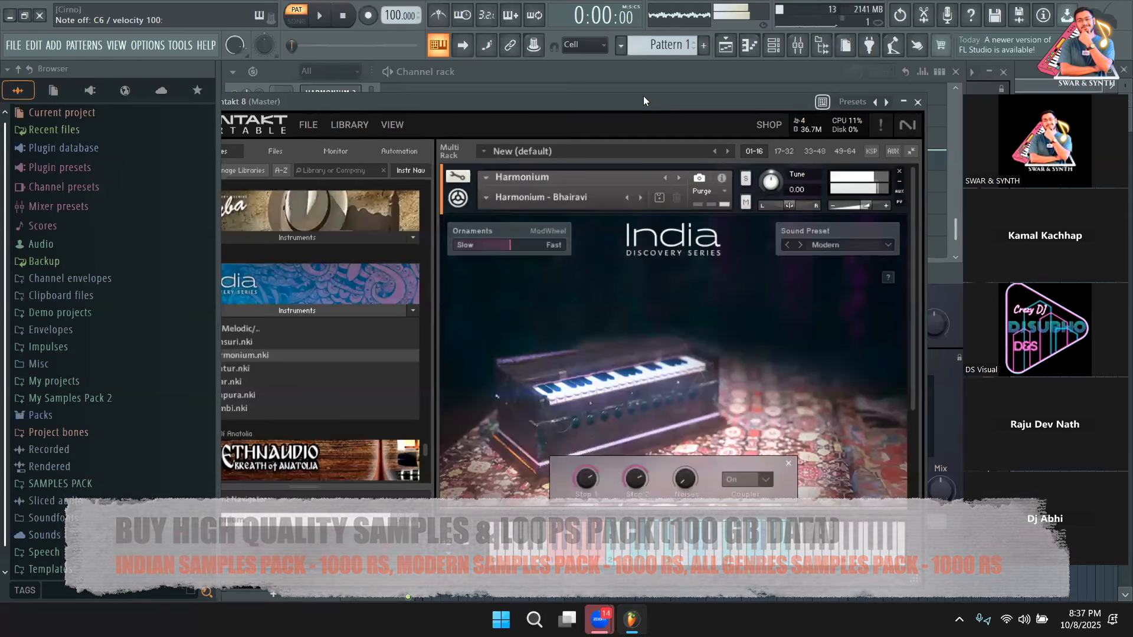
pyautogui.press('t')
pyautogui.press('e')
pyautogui.press('b')
pyautogui.press('v')
pyautogui.press('x')
pyautogui.press('c')
pyautogui.press('x')
pyautogui.press('c')
pyautogui.press('v')
pyautogui.press('b')
pyautogui.press('n')
pyautogui.press('m')
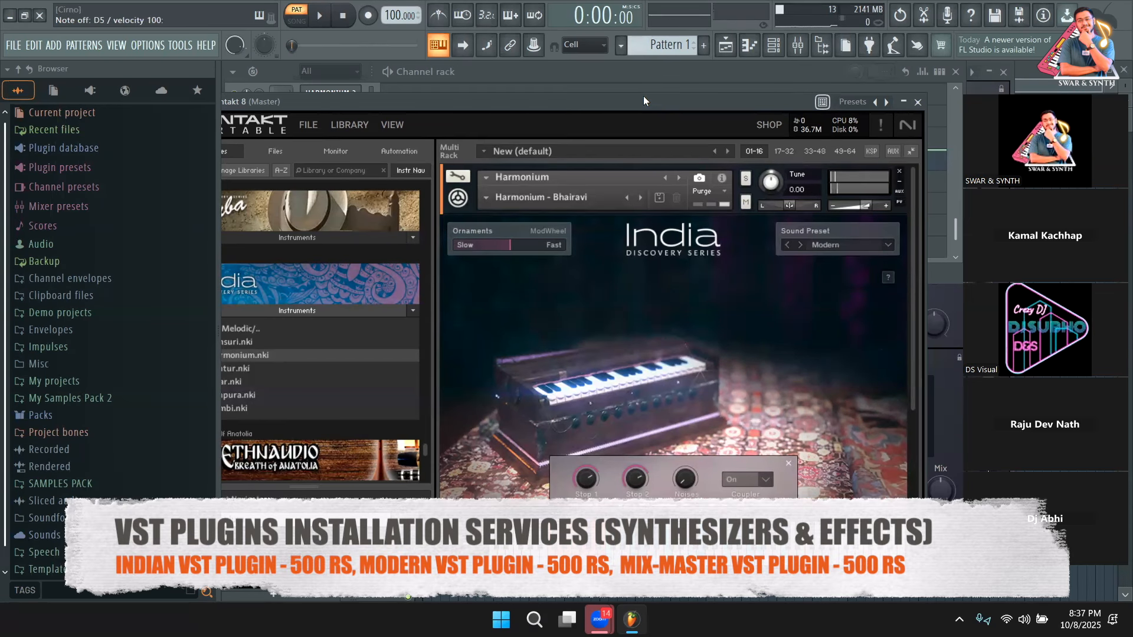
# Reposition the Kontakt window and remove the Harmonium instrument from the Multi Rack
pyautogui.moveTo(557, 96); pyautogui.dragTo(636, 100)
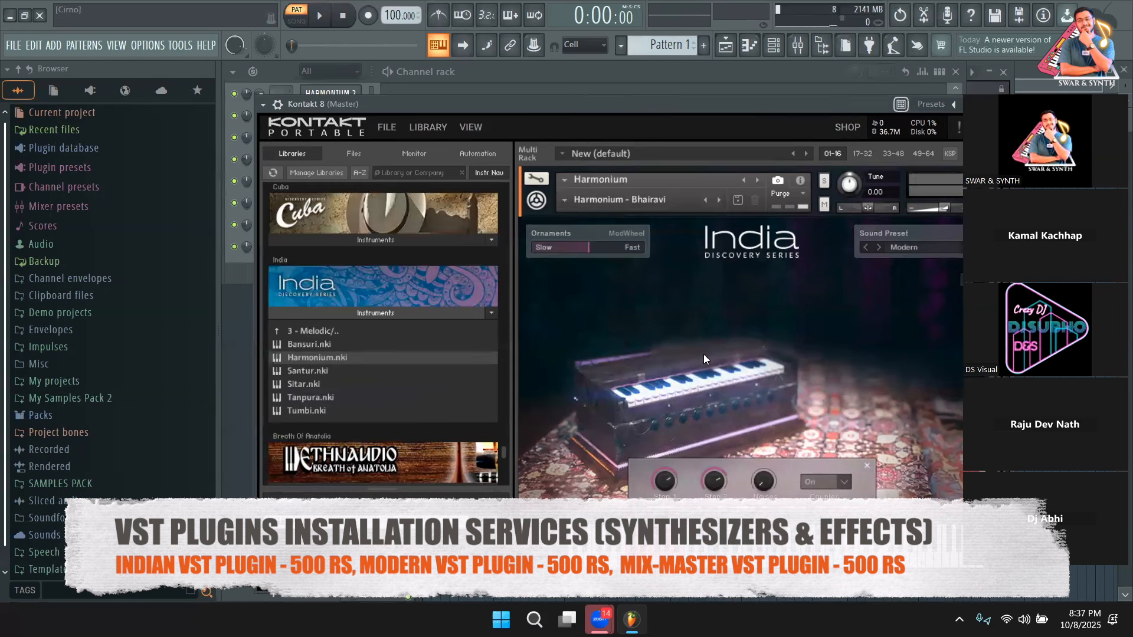
pyautogui.moveTo(485, 103); pyautogui.dragTo(459, 96)
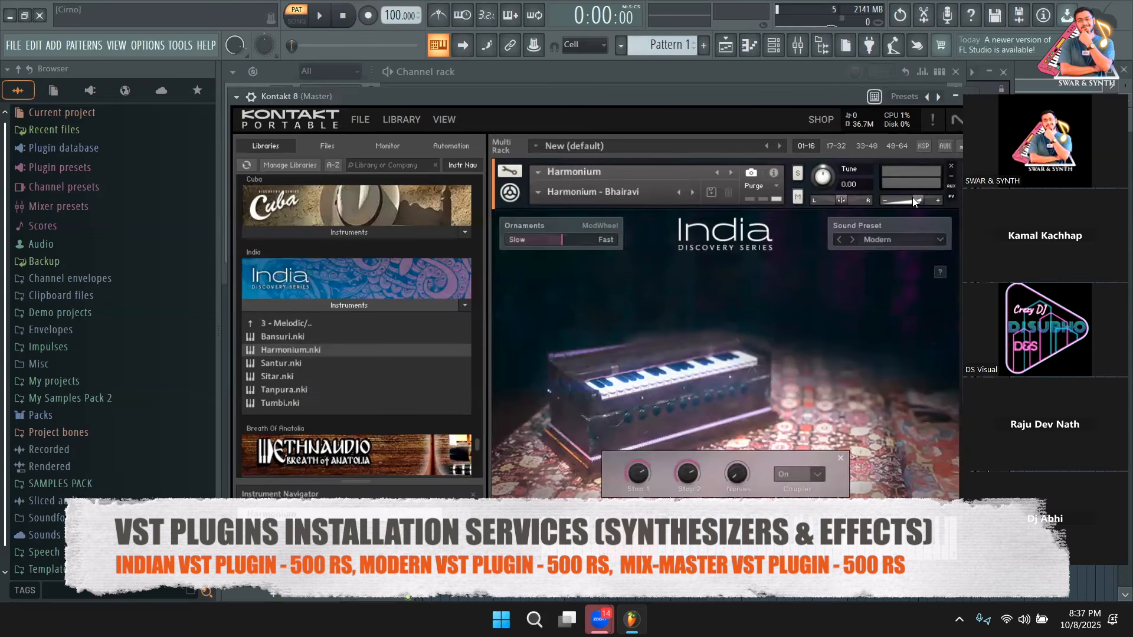
pyautogui.click(951, 166)
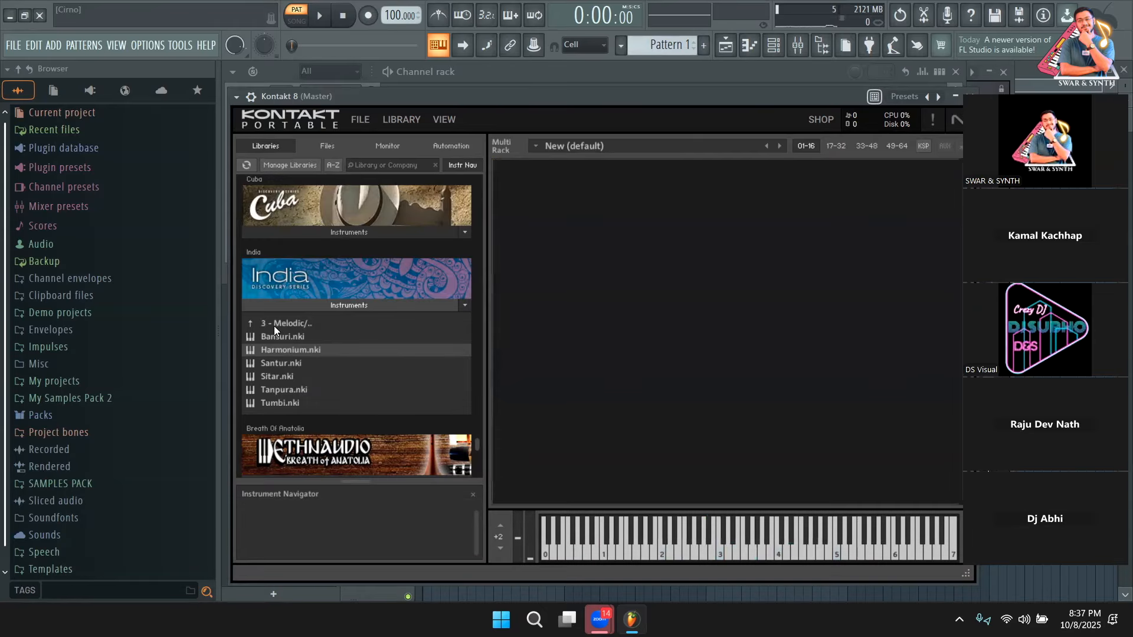
# Load Santur.nki from the India library into the Multi Rack and reposition the Kontakt window
pyautogui.click(280, 363)
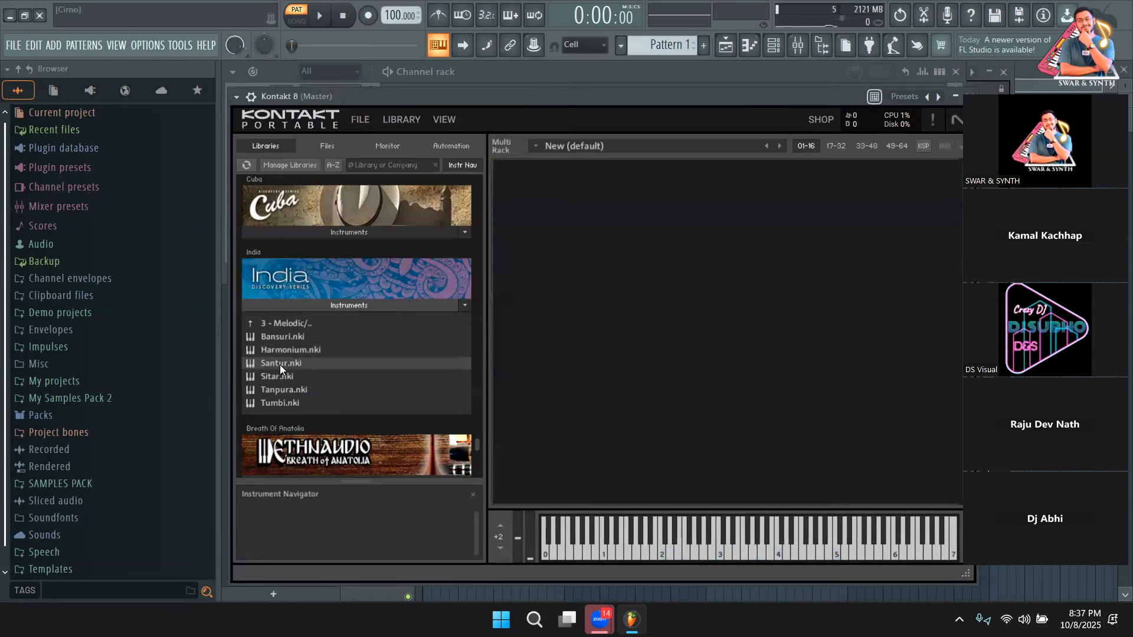
pyautogui.moveTo(518, 374); pyautogui.dragTo(651, 402)
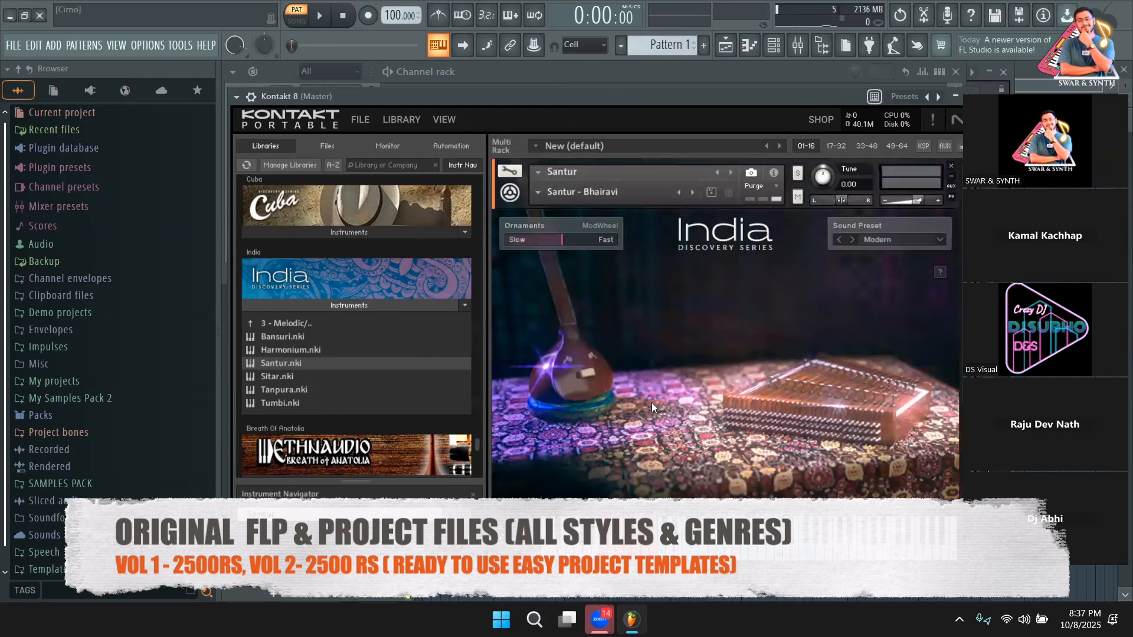
pyautogui.moveTo(494, 106); pyautogui.dragTo(403, 101)
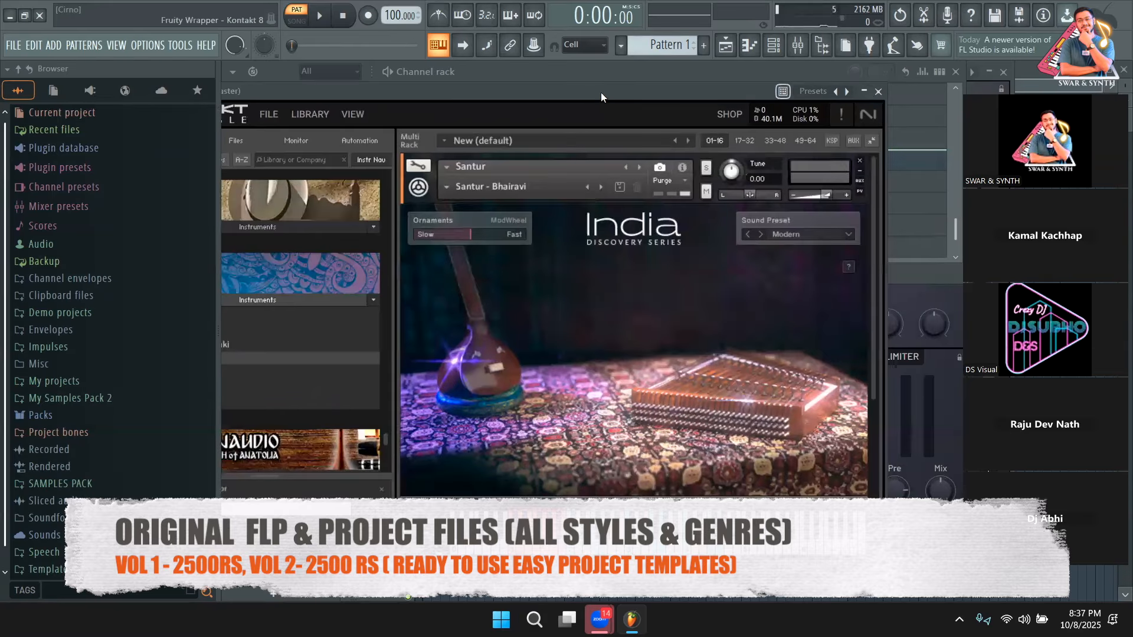
# Audition the Santur by playing a melody of single notes in high and low registers, and close the Kontakt window
pyautogui.press('e')
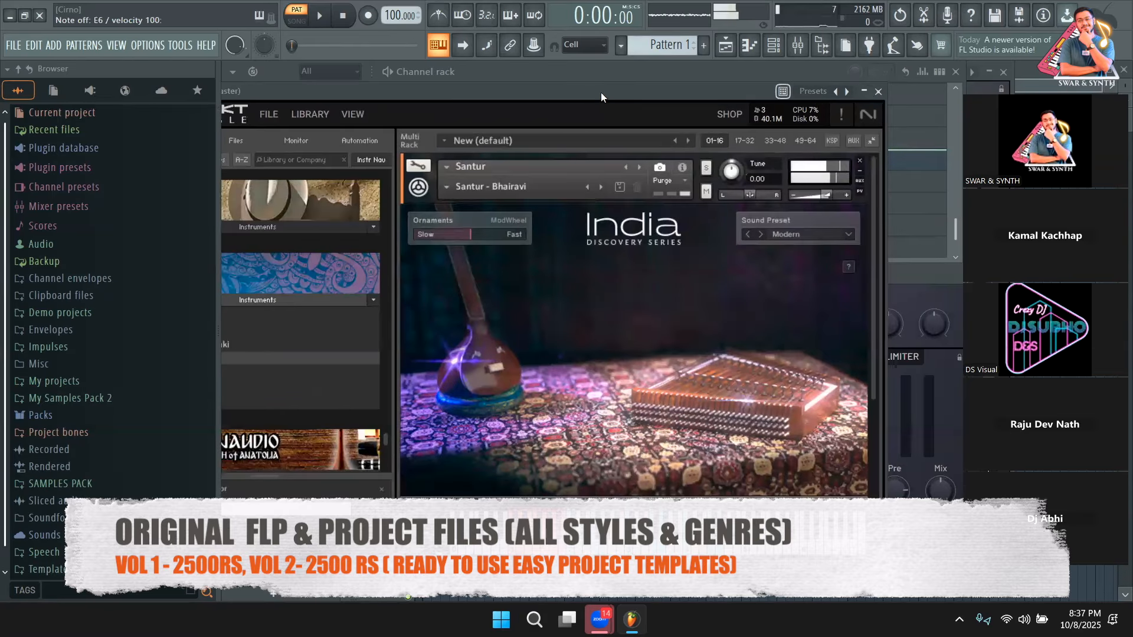
pyautogui.press('w')
pyautogui.press('n')
pyautogui.press('n')
pyautogui.press('q')
pyautogui.press('w')
pyautogui.press('q')
pyautogui.press('n')
pyautogui.press('b')
pyautogui.press('c')
pyautogui.press('v')
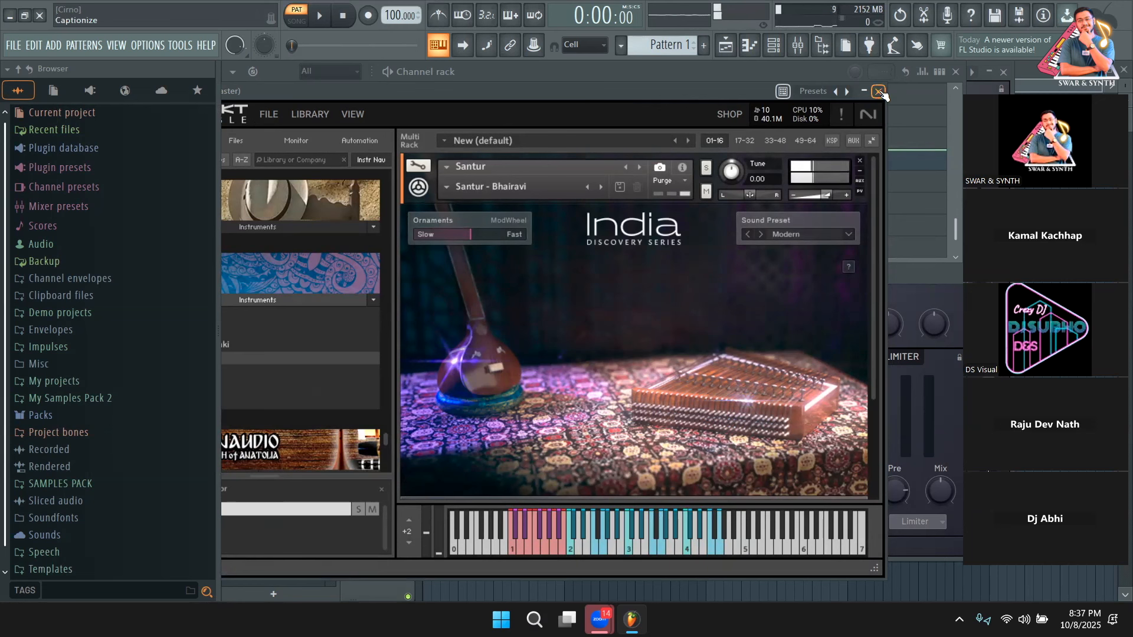
pyautogui.click(875, 93)
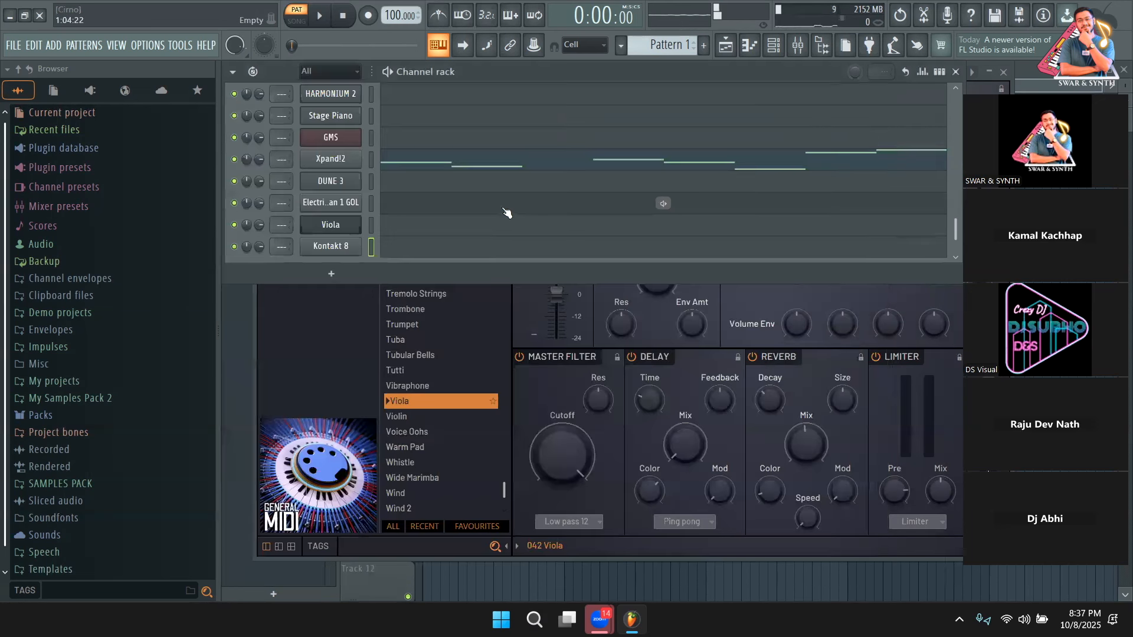
# Sound some keys in Kontakt 8's piano roll and cut the existing notes from the Xpand!2 channel
pyautogui.click(413, 245)
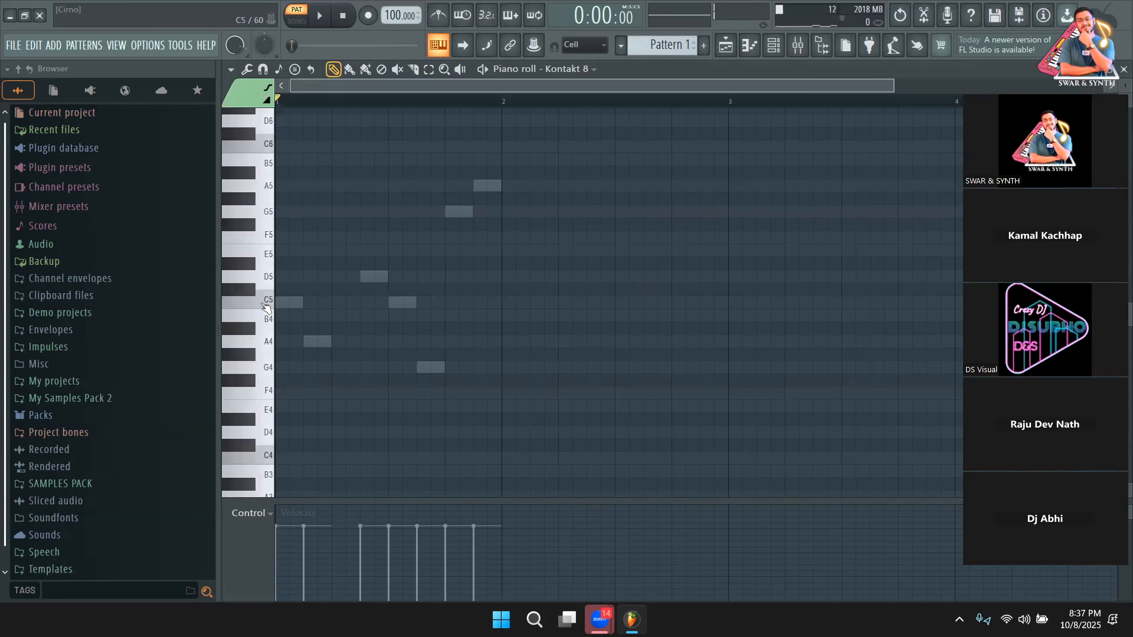
pyautogui.moveTo(266, 308); pyautogui.dragTo(269, 166)
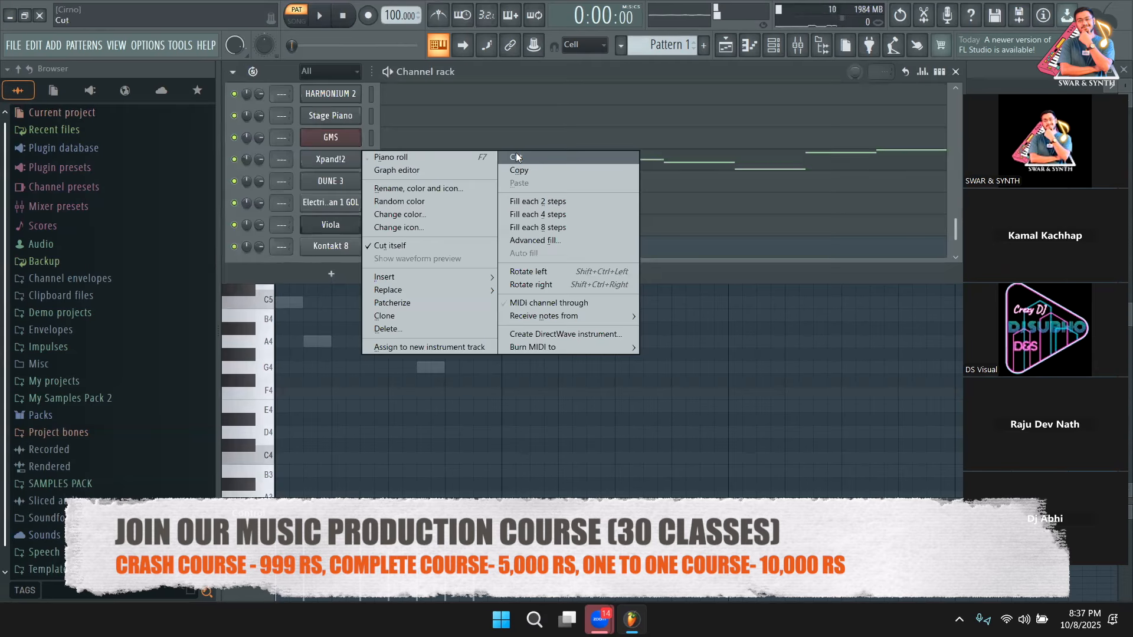
pyautogui.click(516, 158)
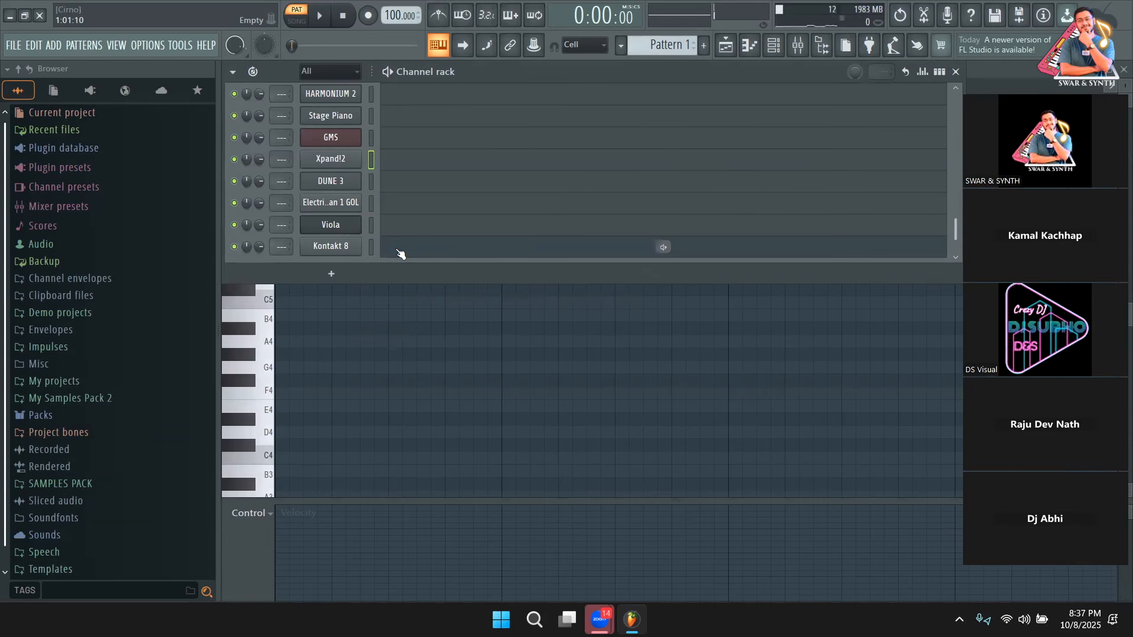
# Enter consecutive C5, D5 and E5 notes at the start of Kontakt 8's empty piano roll and play them back
pyautogui.click(400, 253)
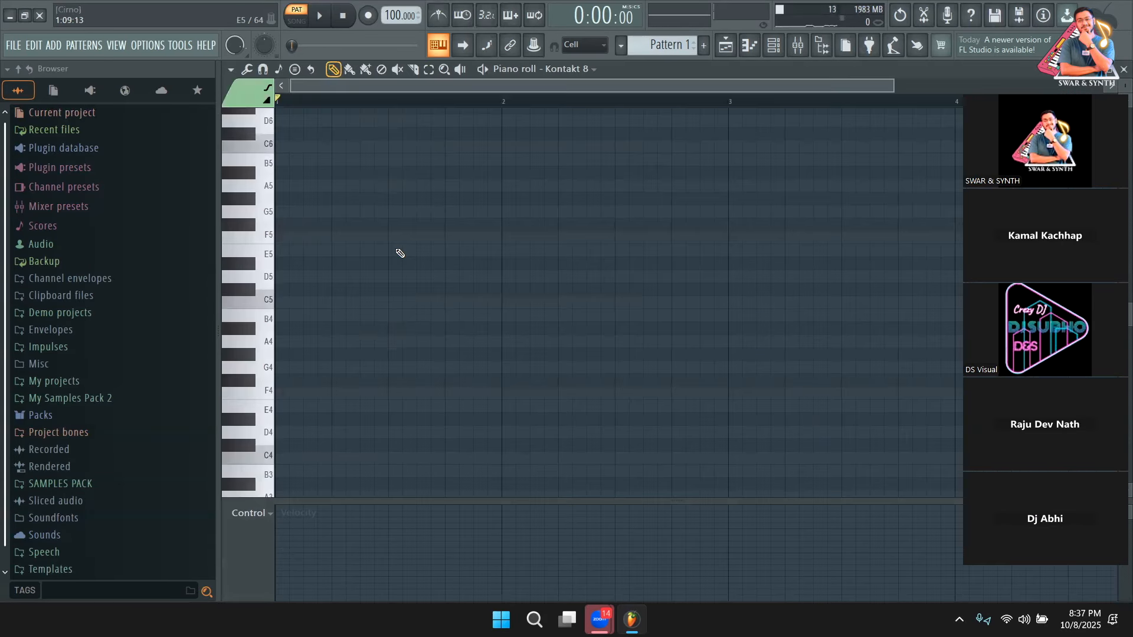
pyautogui.click(750, 46)
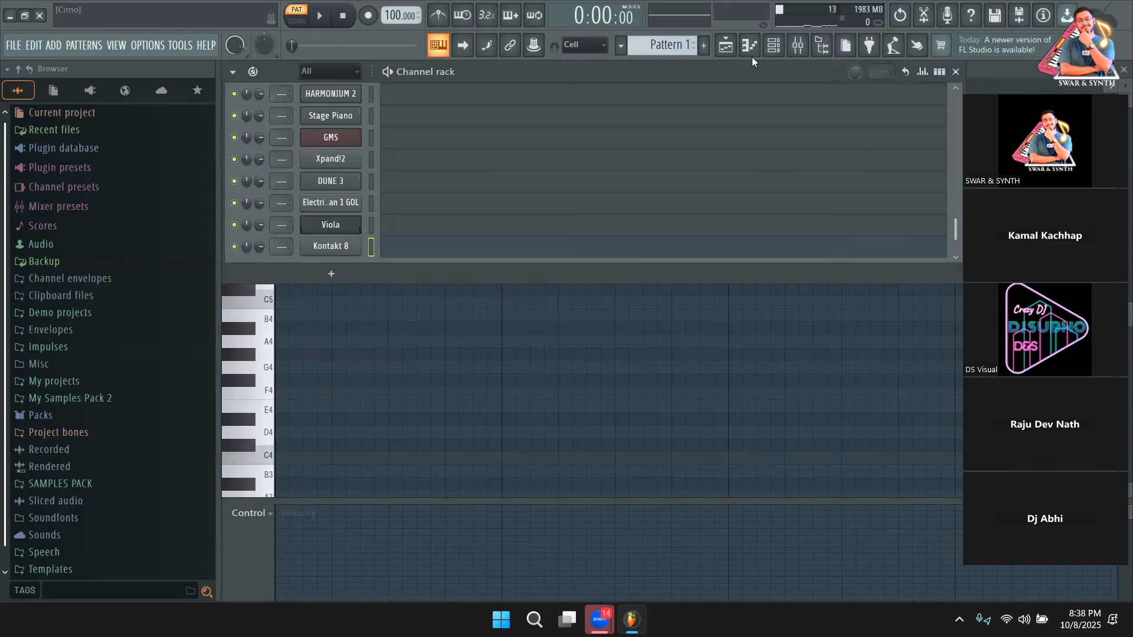
pyautogui.click(955, 72)
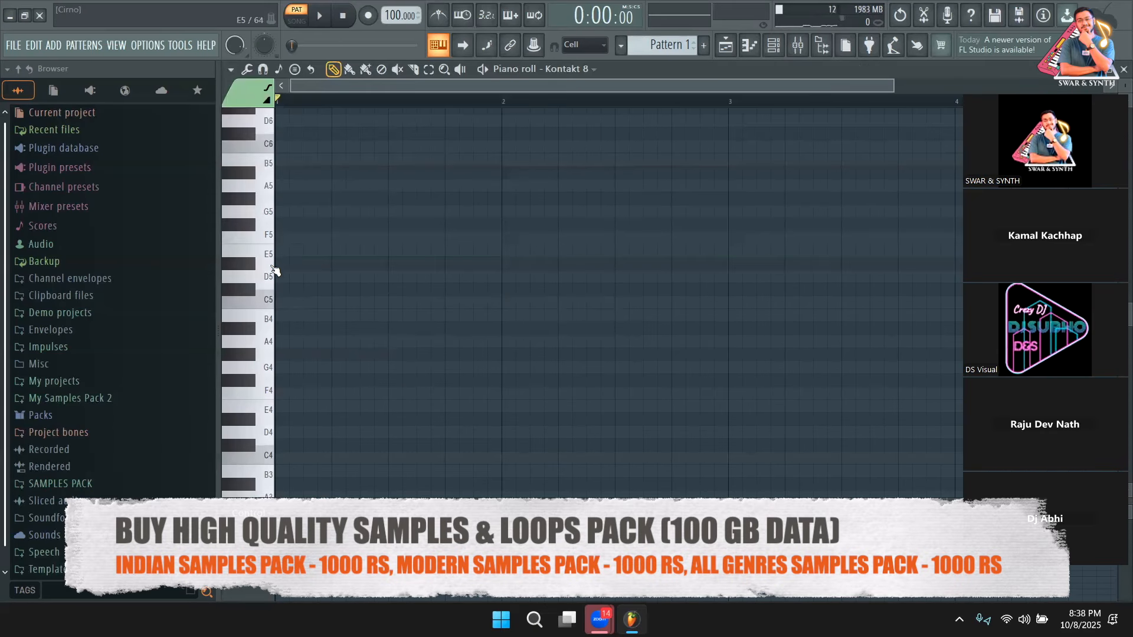
pyautogui.scroll(2, 293, 321)
pyautogui.click(283, 341)
pyautogui.click(318, 315)
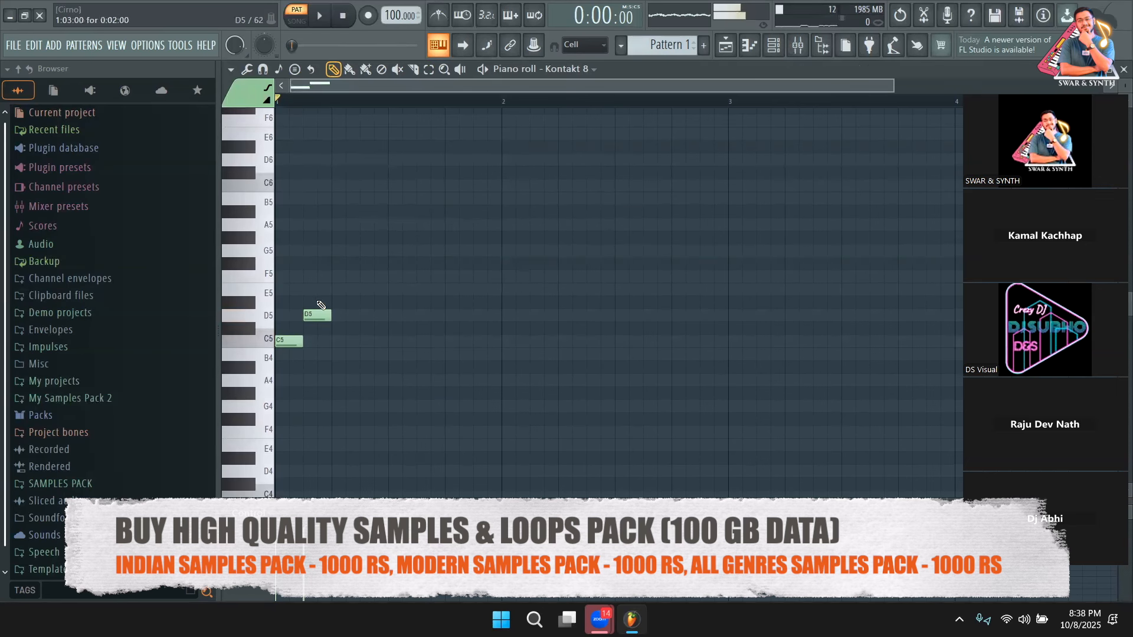
pyautogui.click(342, 290)
pyautogui.press('space')
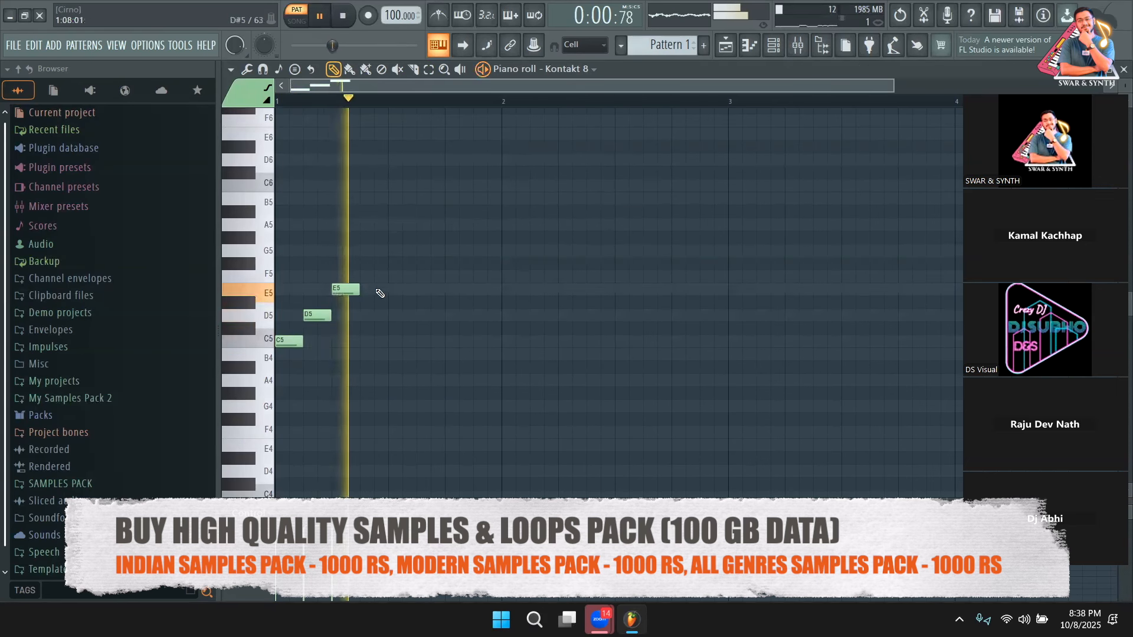
pyautogui.press('space')
# Add G5, A5, E5, D5 and F4 notes to fill the first bar of the Kontakt 8 melody, auditioning it in playback
pyautogui.click(396, 251)
pyautogui.click(427, 225)
pyautogui.click(457, 289)
pyautogui.press('space')
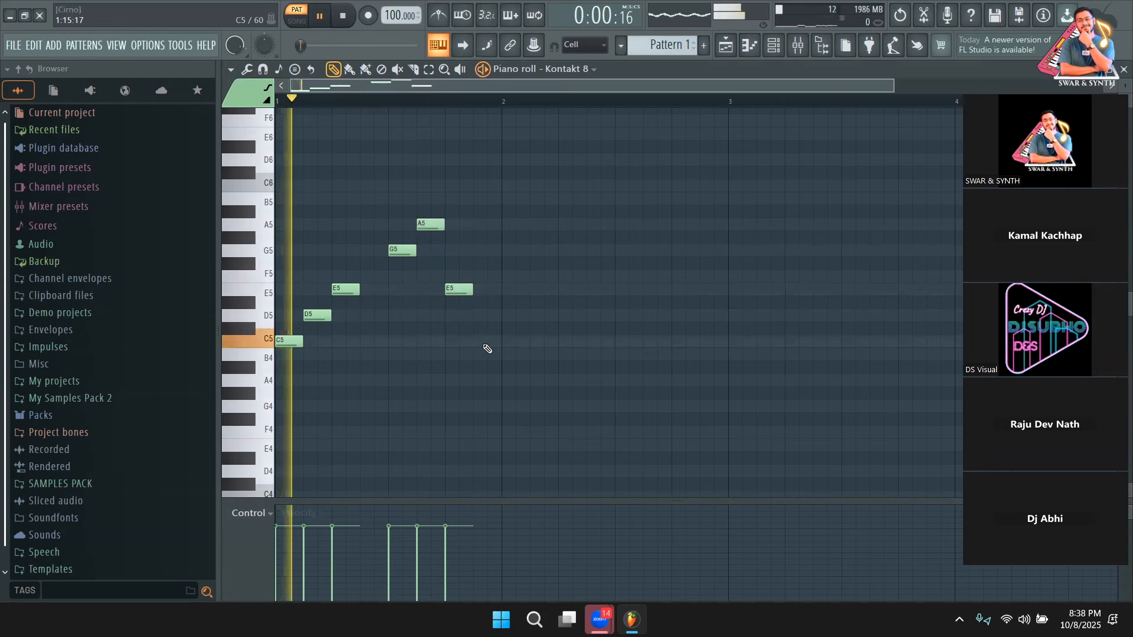
pyautogui.click(487, 316)
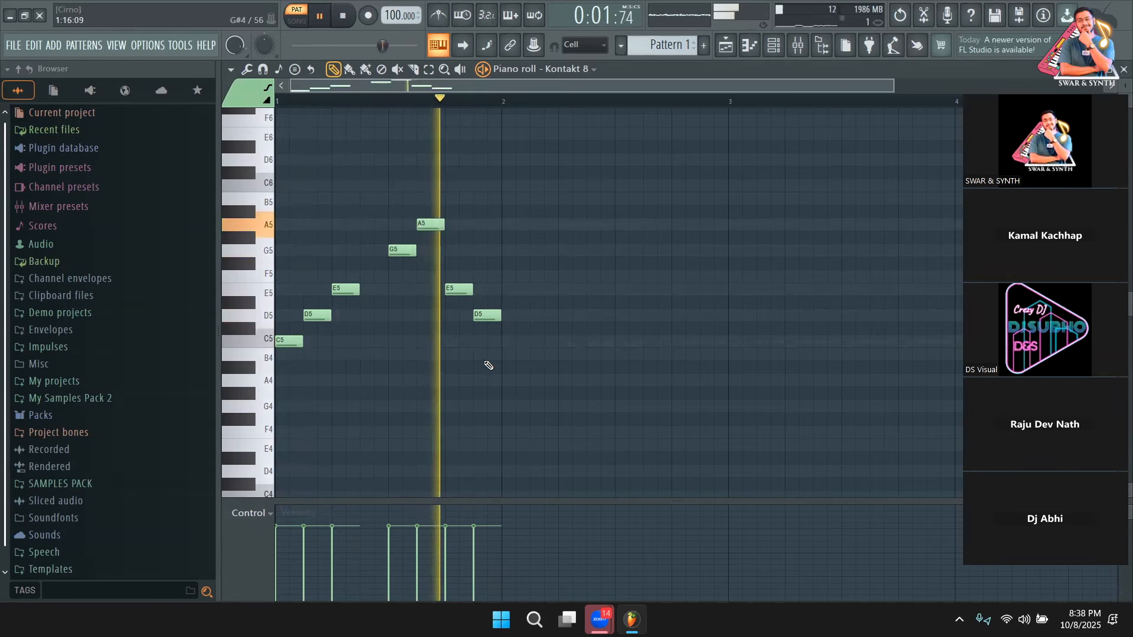
pyautogui.click(367, 431)
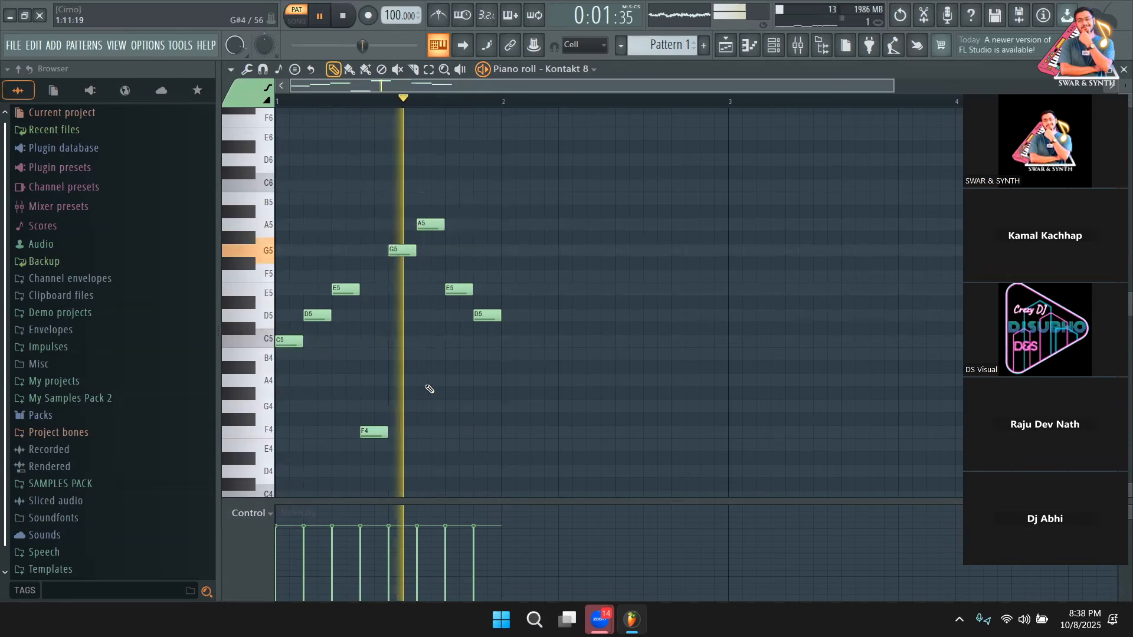
pyautogui.press('space')
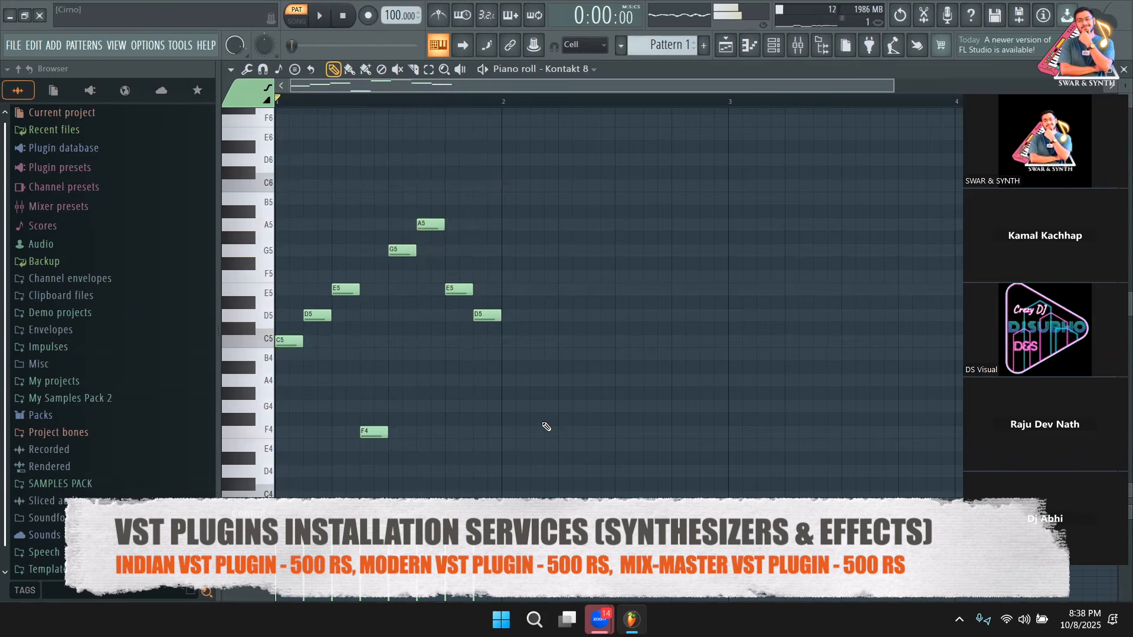
# Delete all notes from Kontakt 8's piano roll and clear the time selection
pyautogui.hotkey('ctrl', 'a')
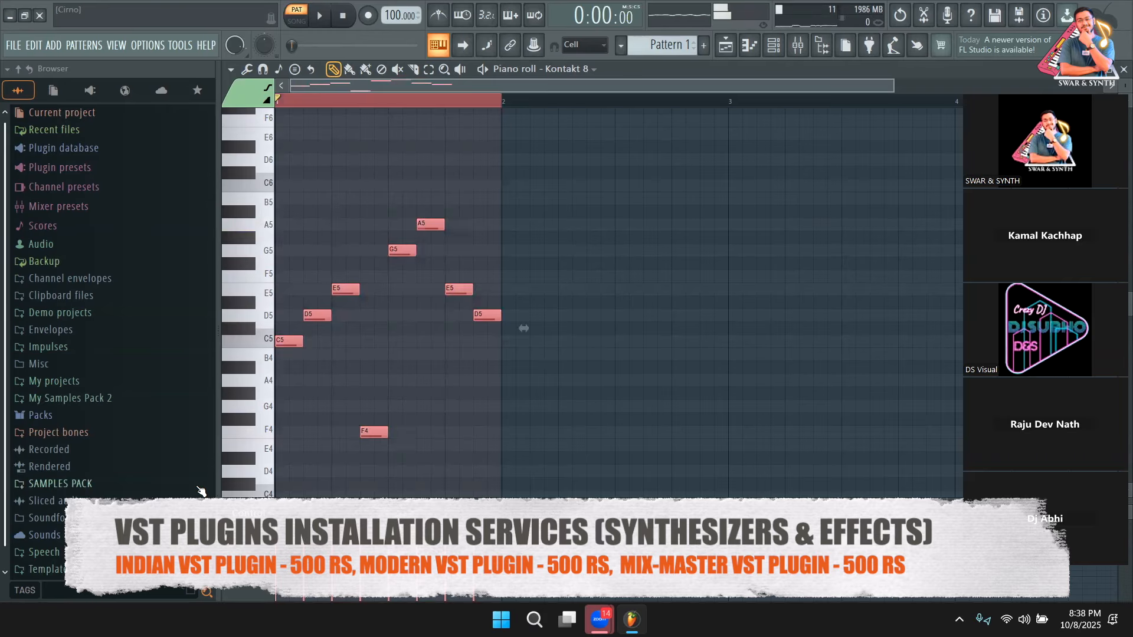
pyautogui.press('Delete')
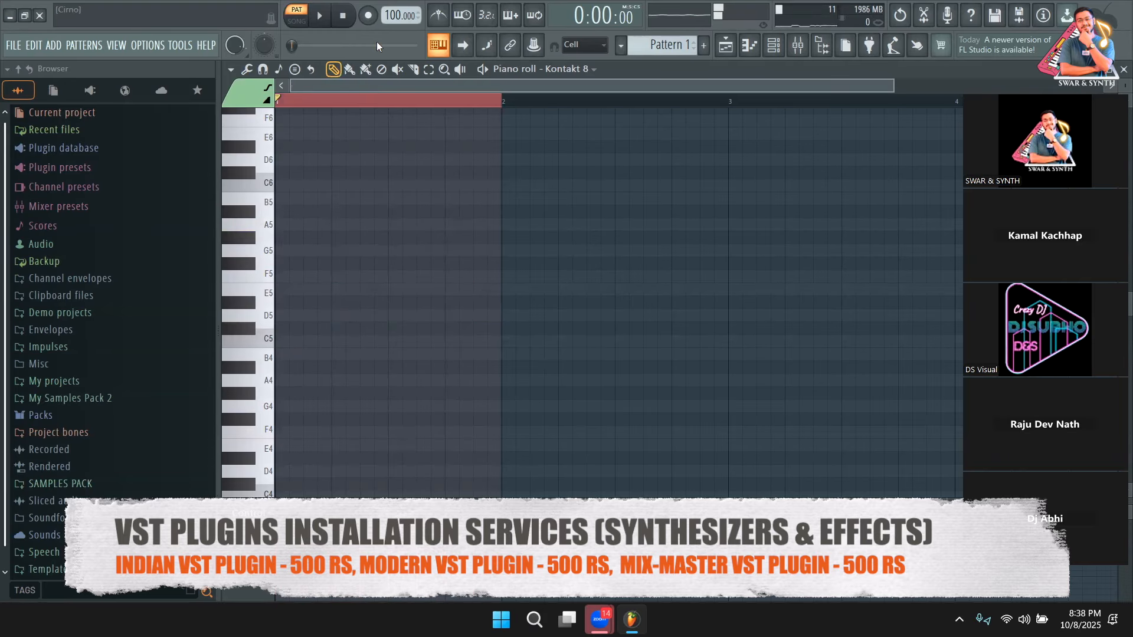
pyautogui.click(457, 105)
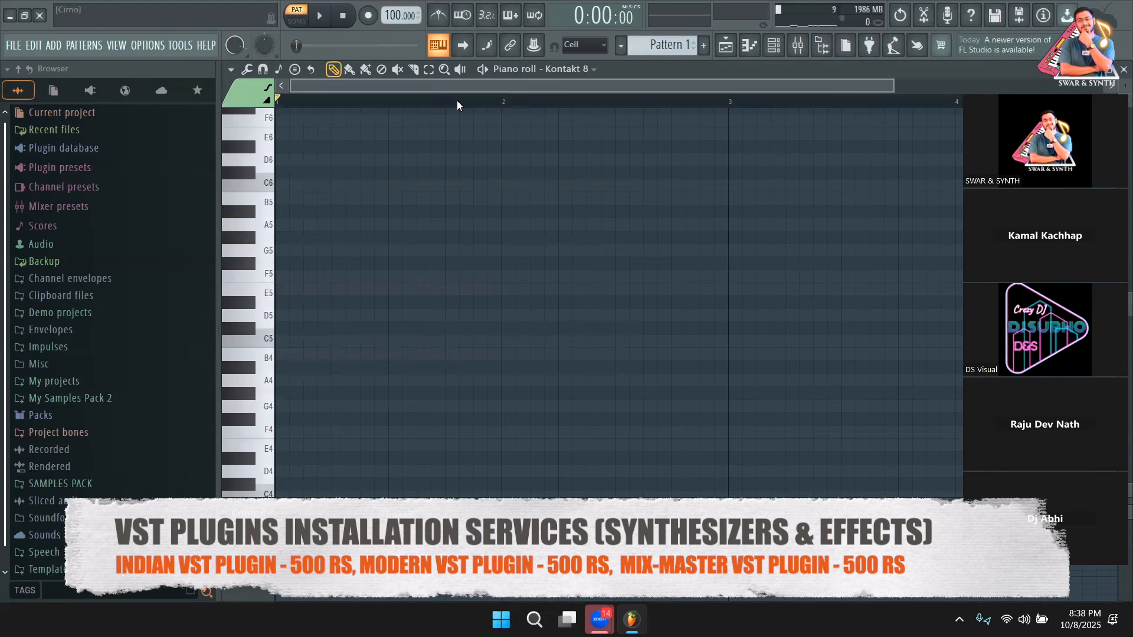
# Open the Xpand!2 channel's plugin and show its list of preset categories
pyautogui.click(771, 51)
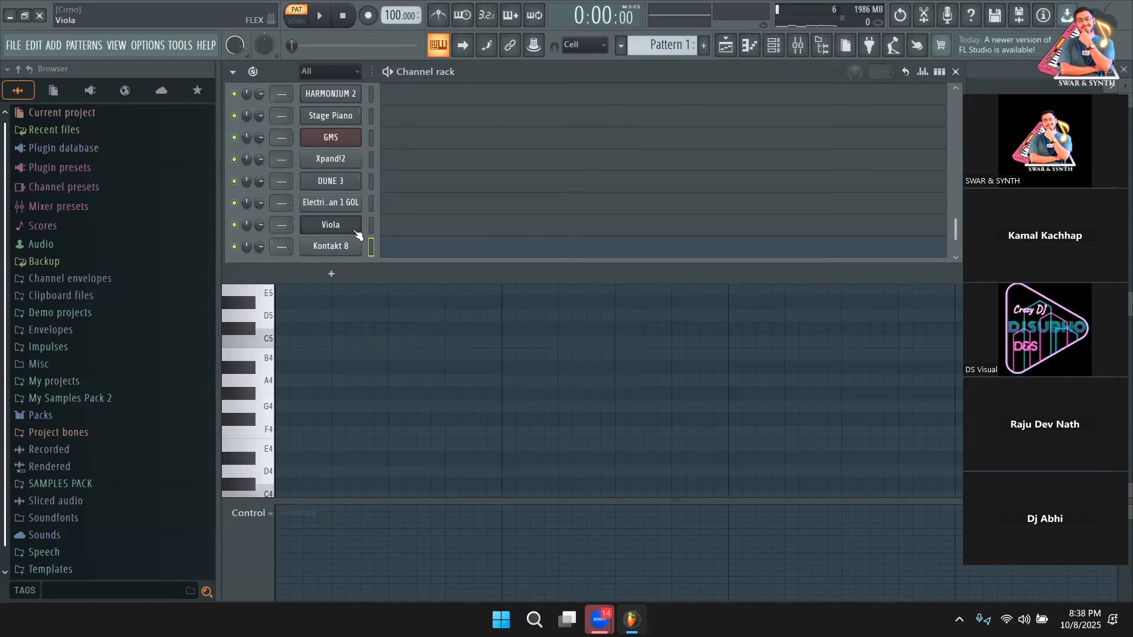
pyautogui.click(355, 235)
pyautogui.click(347, 162)
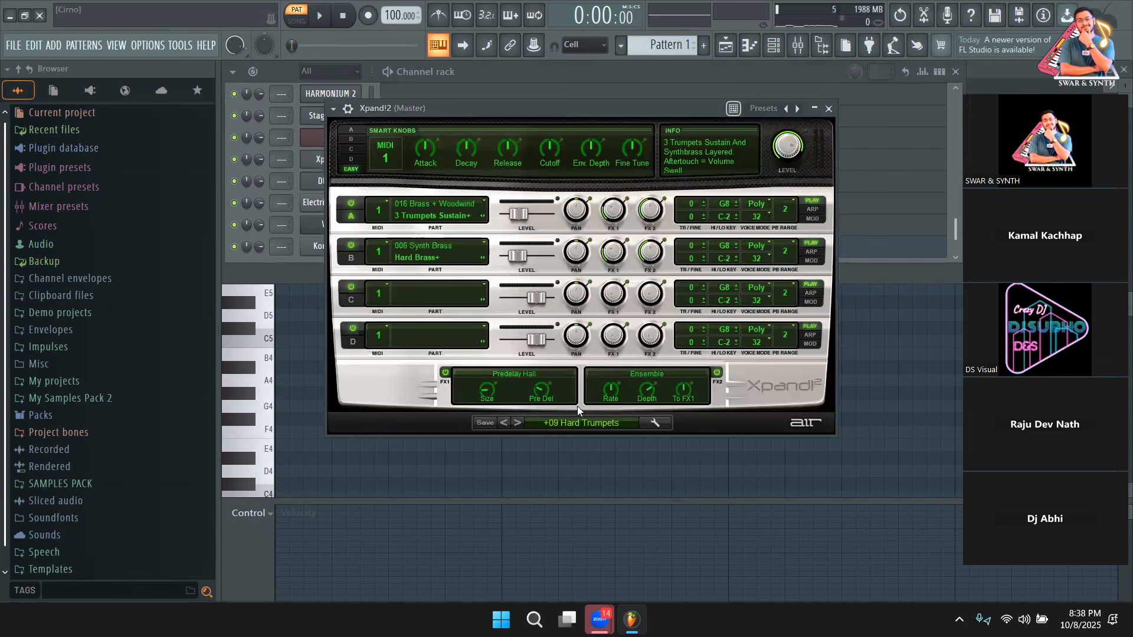
pyautogui.click(567, 423)
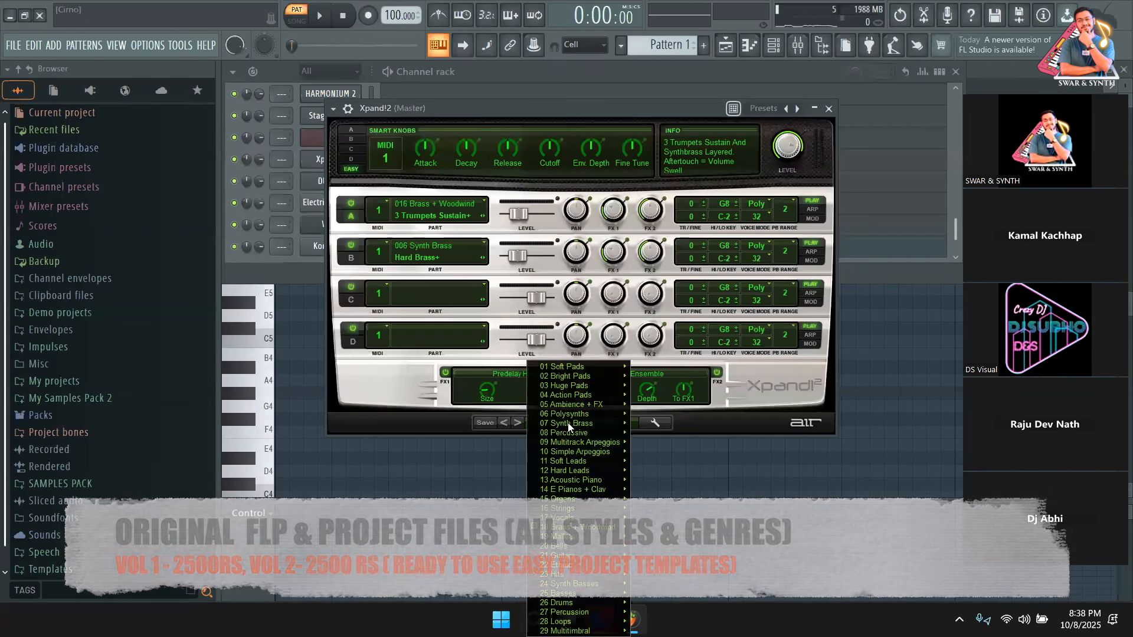
pyautogui.click(295, 264)
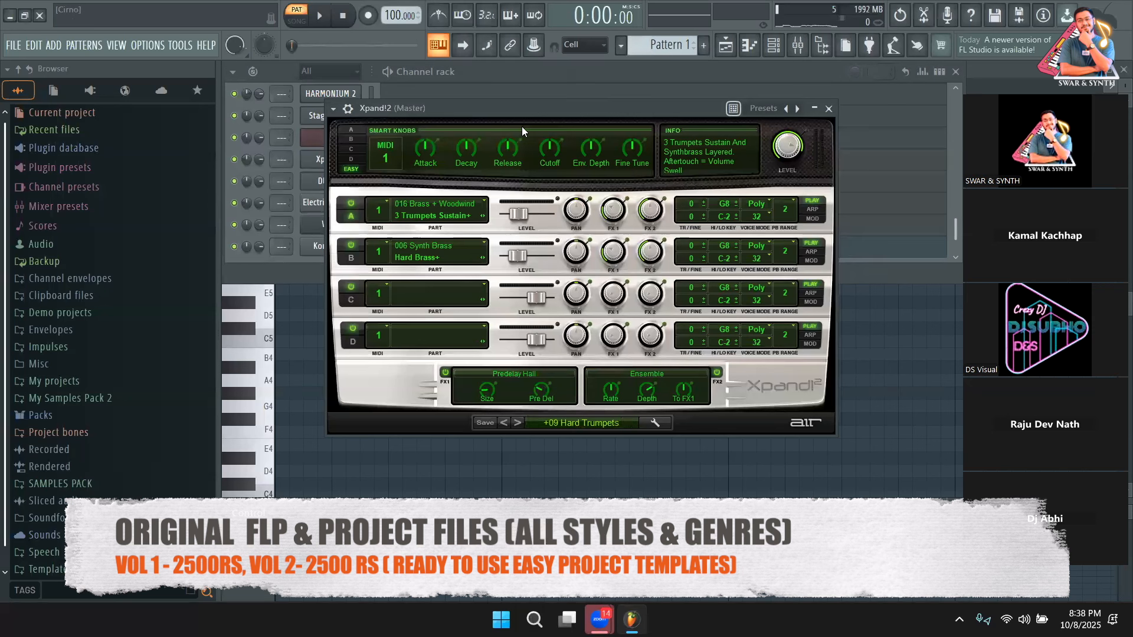
# Examine the Xpand!2 presets in categories such as Huge Pads, Percussive, Brass + Woodwind and Vocals without choosing one
pyautogui.click(558, 421)
pyautogui.moveTo(559, 385)
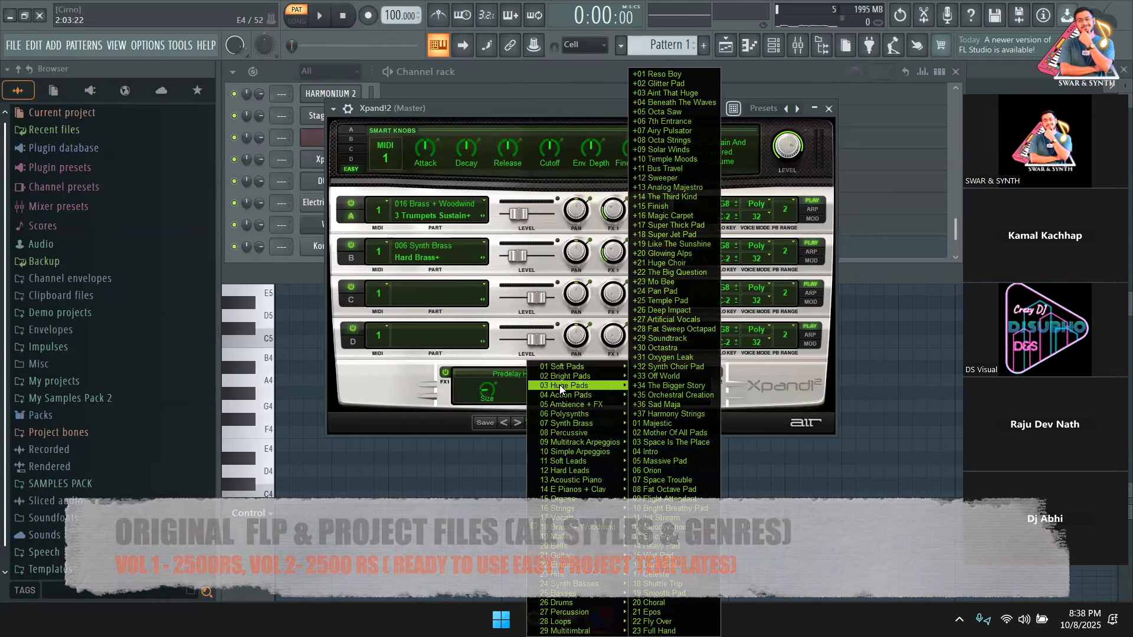
pyautogui.moveTo(608, 433)
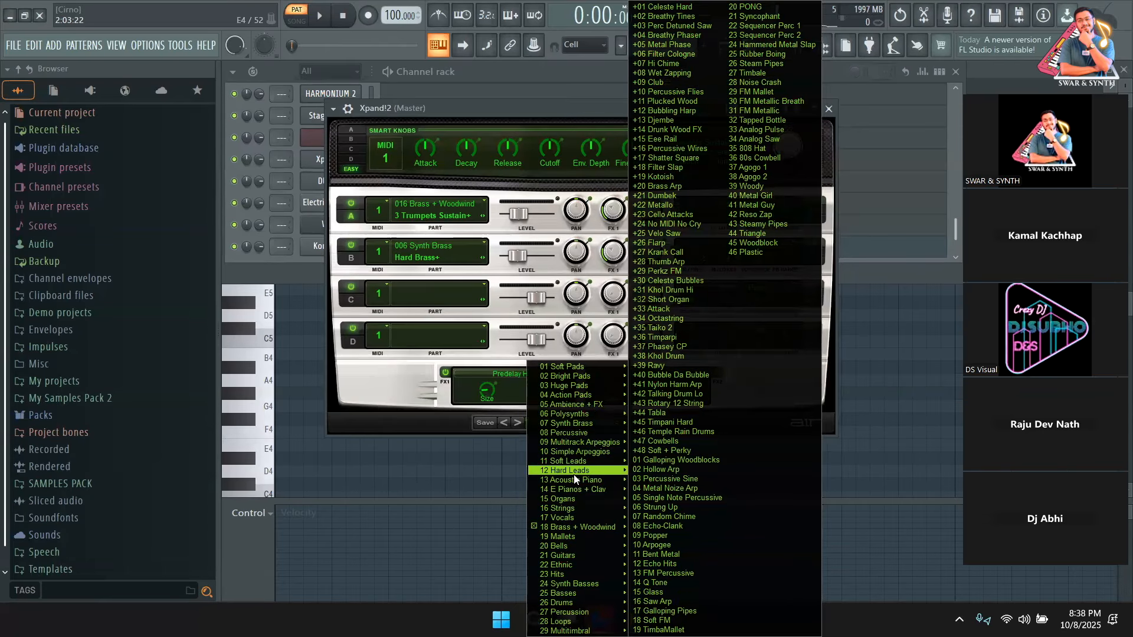
pyautogui.moveTo(573, 472)
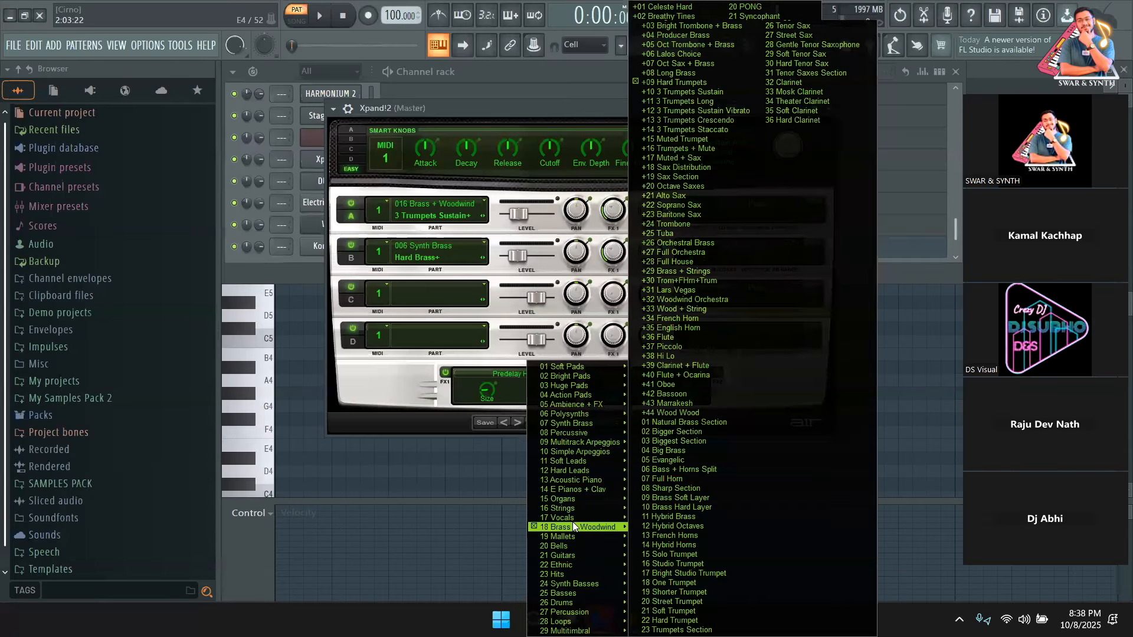
pyautogui.click(405, 379)
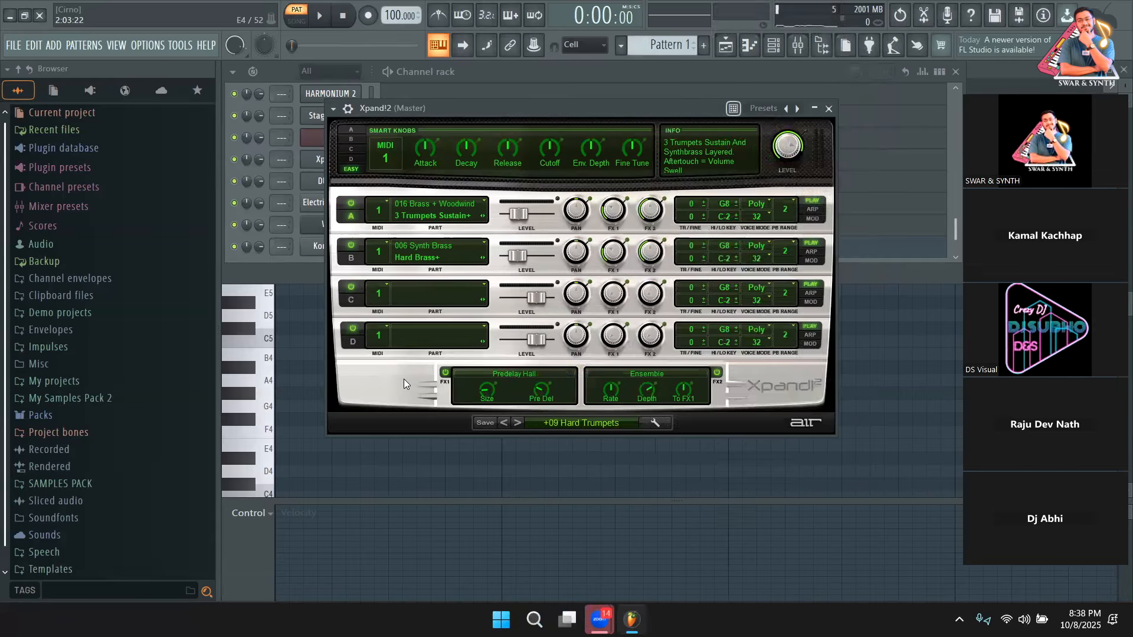
pyautogui.click(597, 426)
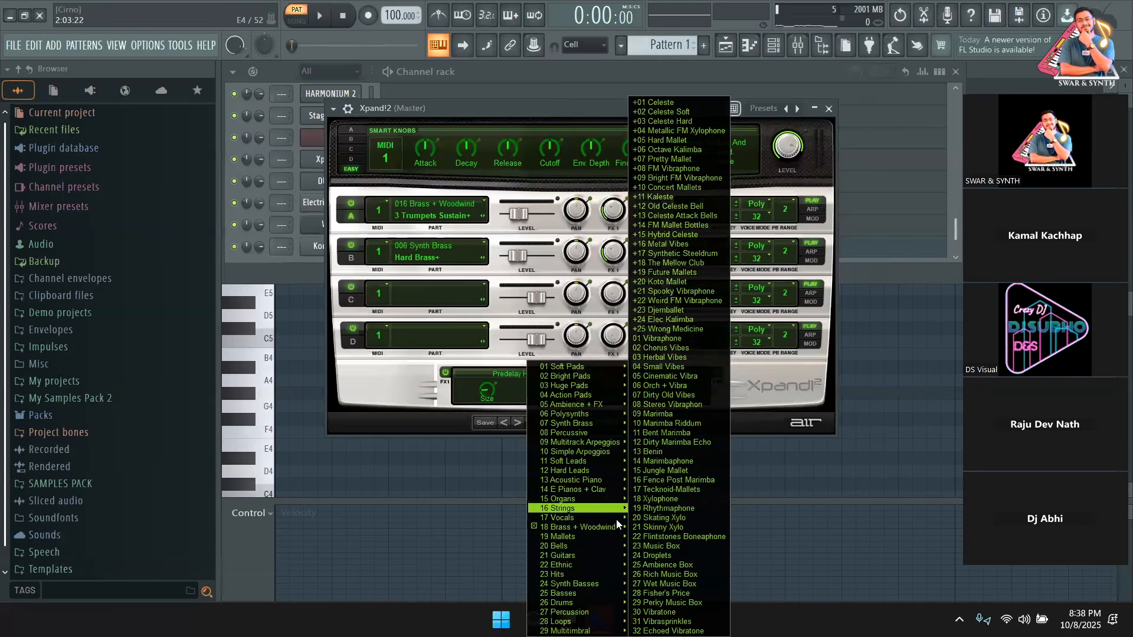
pyautogui.moveTo(531, 518)
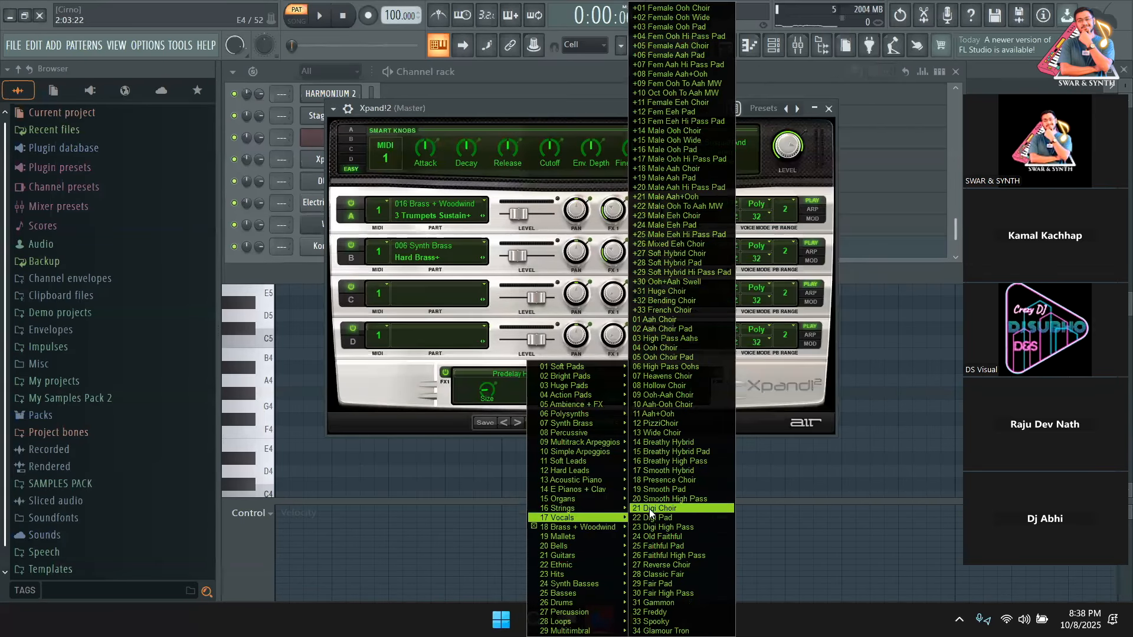
pyautogui.click(398, 384)
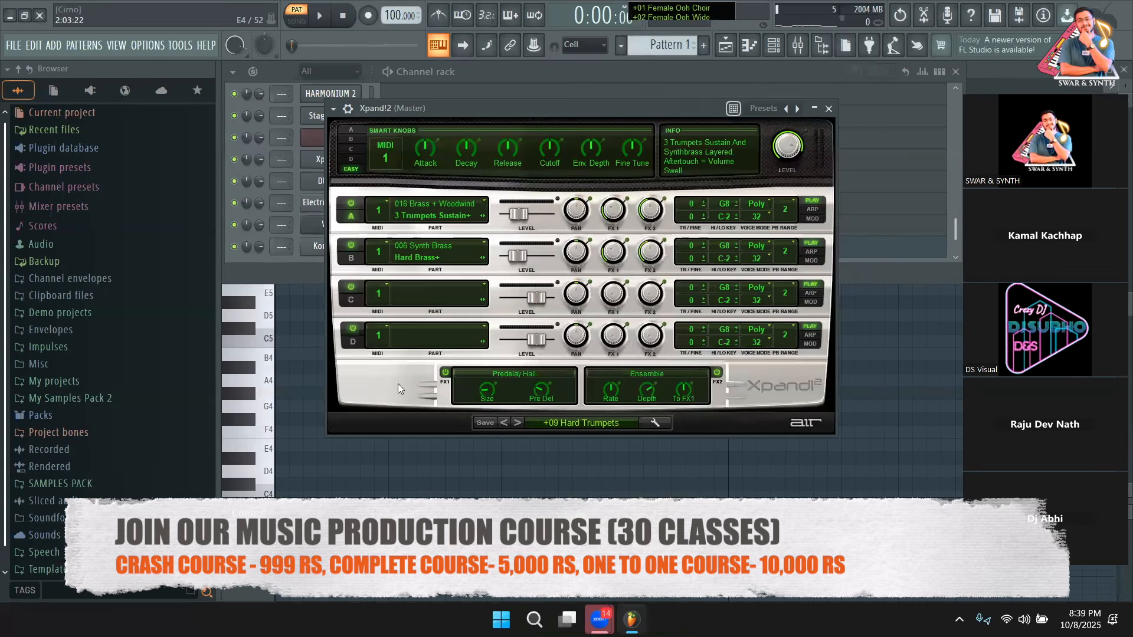
# Open the DUNE 3 channel's plugin and load the Bass soundbank from DUNE 2 Factory
pyautogui.click(297, 259)
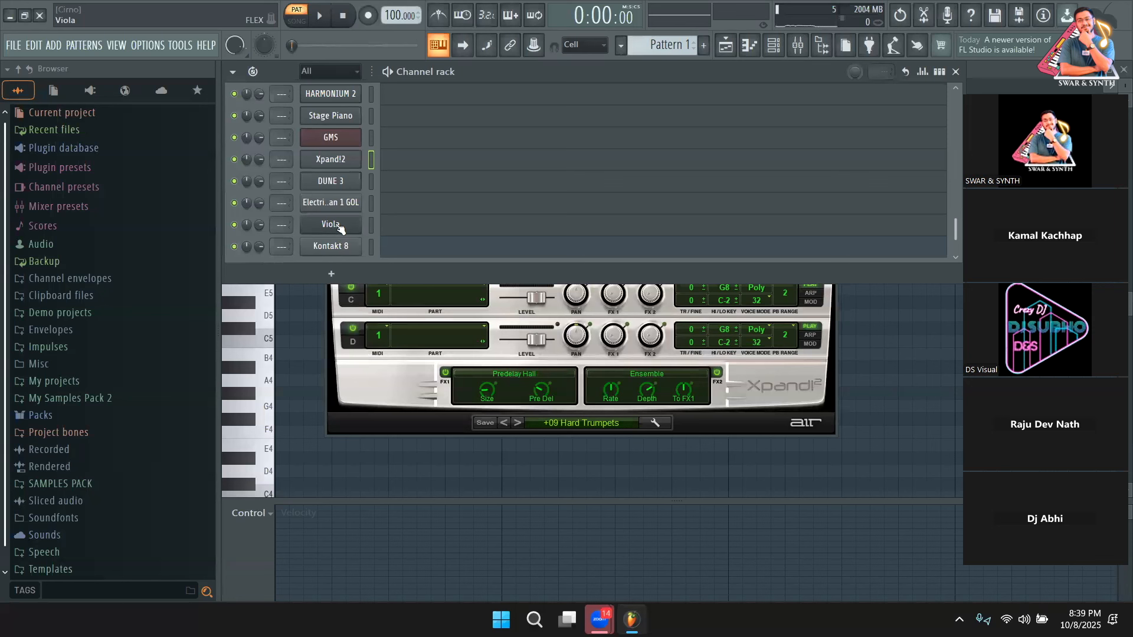
pyautogui.click(349, 181)
pyautogui.moveTo(518, 186); pyautogui.dragTo(490, 99)
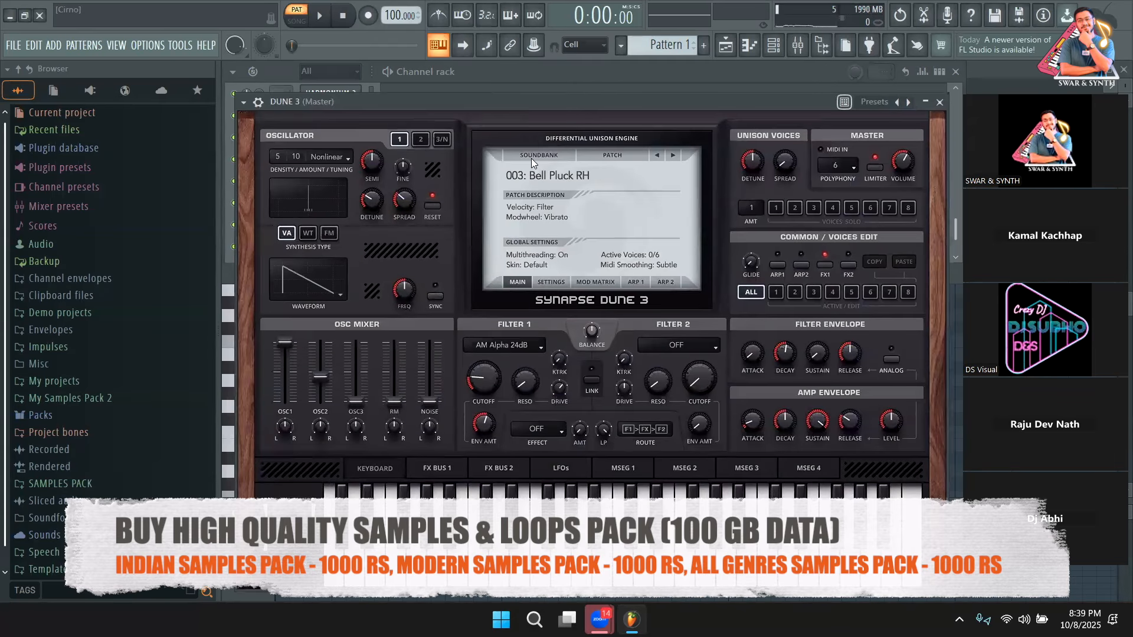
pyautogui.click(533, 159)
pyautogui.moveTo(600, 273)
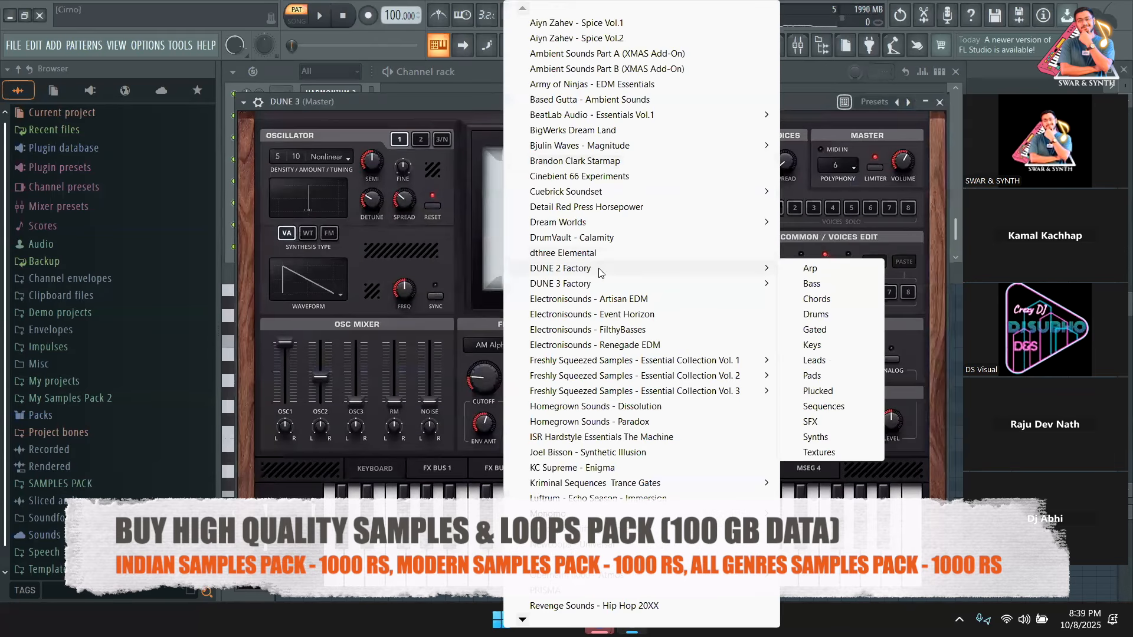
pyautogui.click(826, 284)
# Audition the first three Bass patches, from 32 Osc RH to Ancient Prophecy ST, by playing a C4 note
pyautogui.press('z')
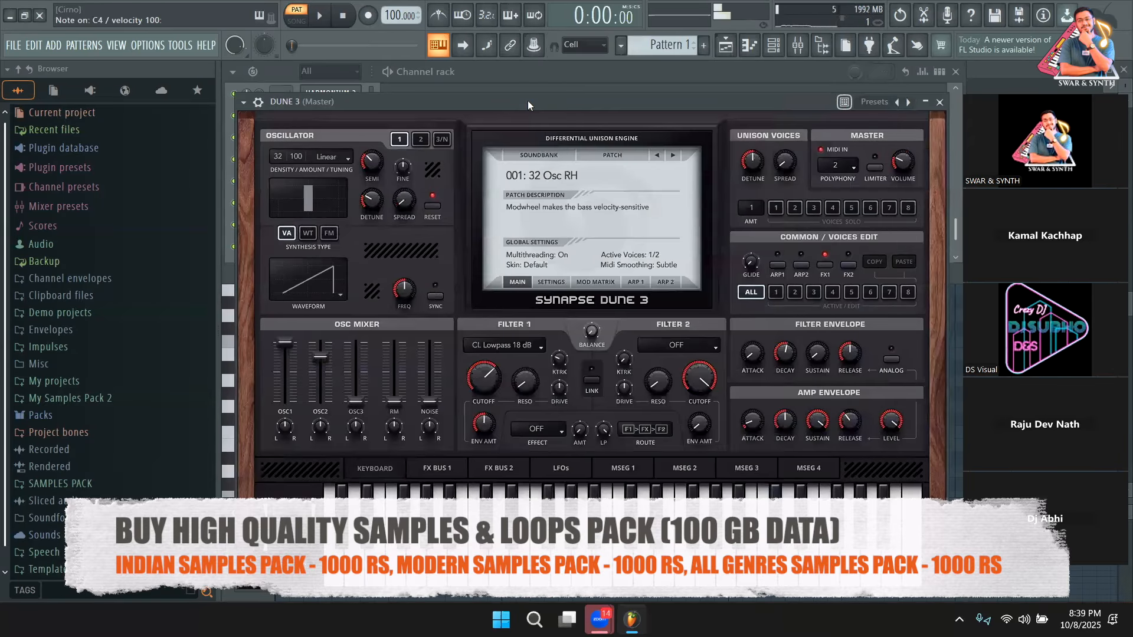
pyautogui.press('z')
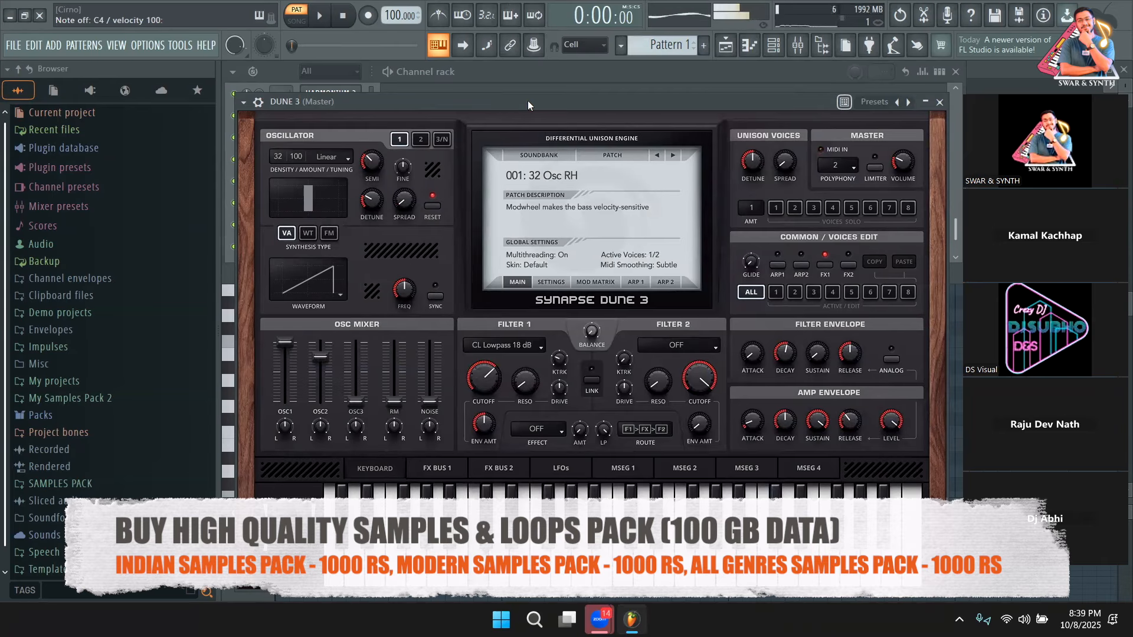
pyautogui.click(673, 155)
pyautogui.press('z')
pyautogui.press('z')
pyautogui.click(675, 154)
pyautogui.press('z')
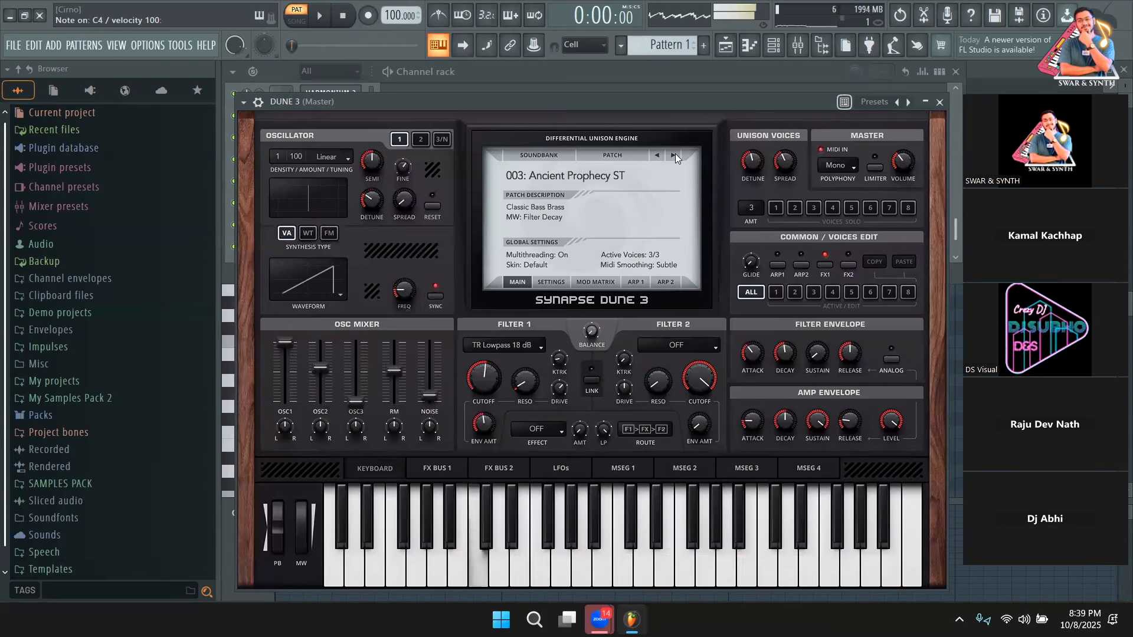
# Load the Leads soundbank from DUNE 3 Factory and audition the Blade Gunner ST patch
pyautogui.click(531, 155)
pyautogui.moveTo(589, 284)
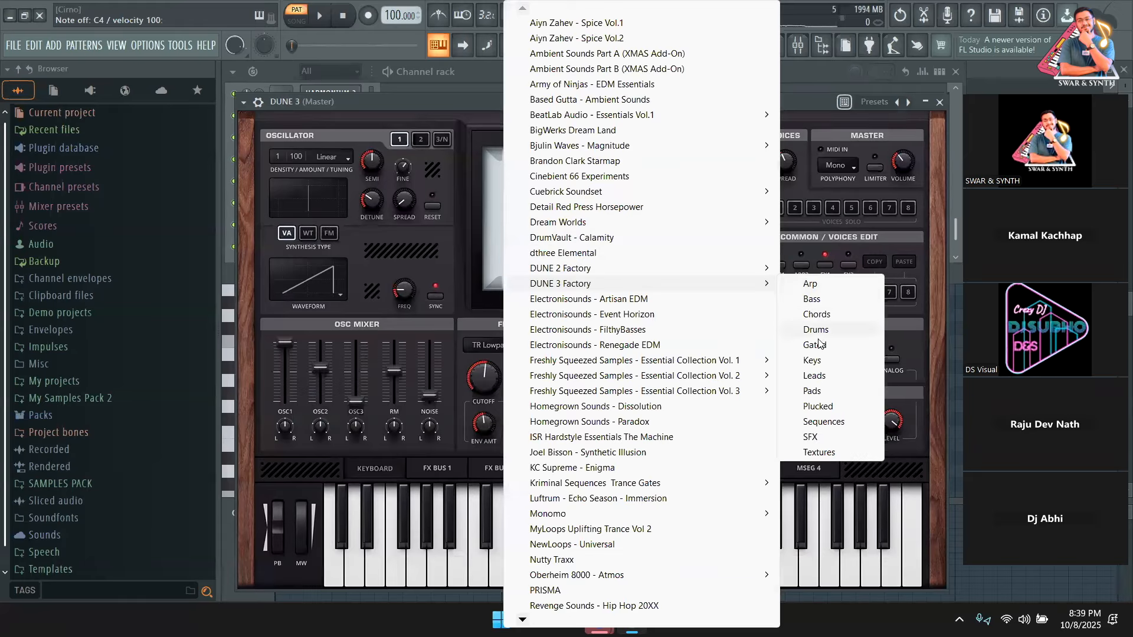
pyautogui.click(823, 381)
pyautogui.press('u')
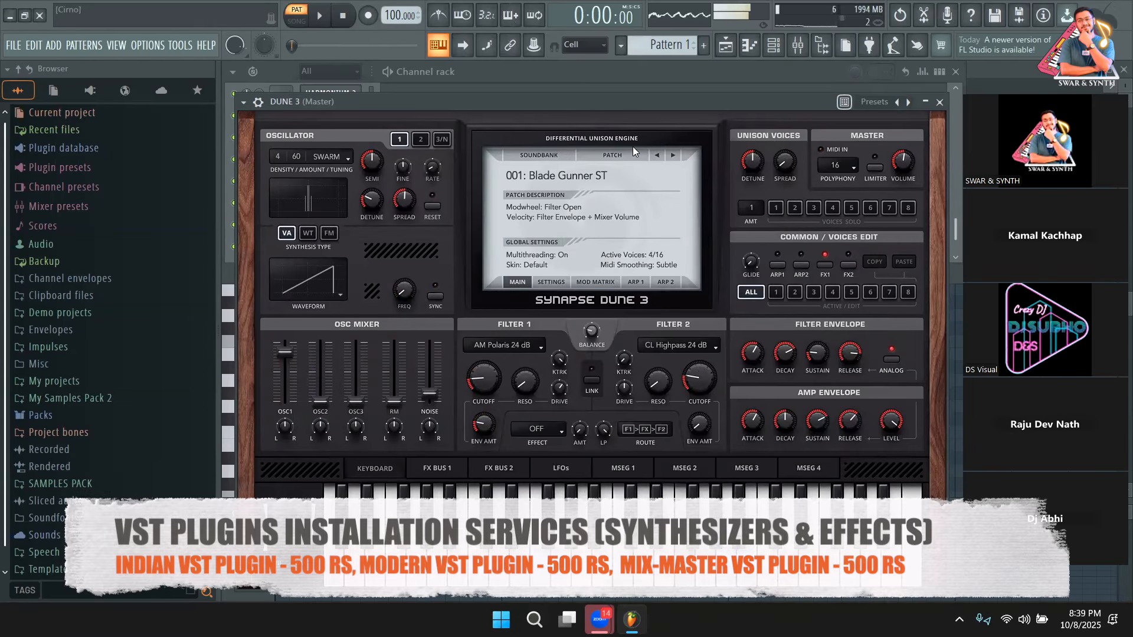
# Play a short melody on the Brass Voc Solo EDT lead patch and audition the following Bully EDT patch
pyautogui.click(674, 154)
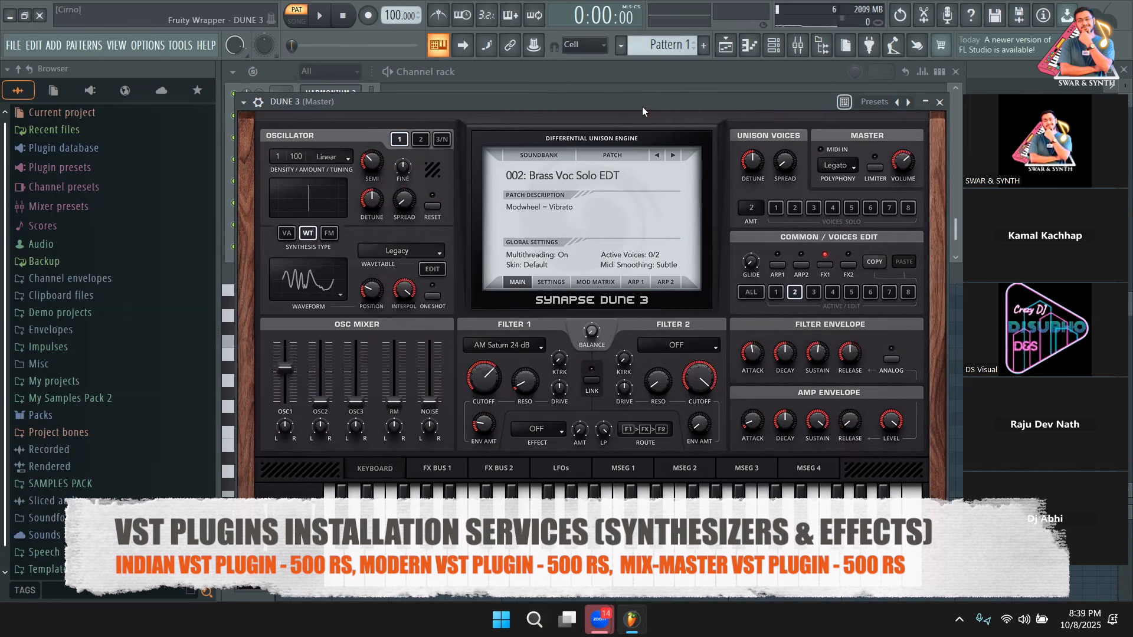
pyautogui.press('u')
pyautogui.press('y')
pyautogui.press('r')
pyautogui.press('p')
pyautogui.press('[')
pyautogui.press('p')
pyautogui.press('o')
pyautogui.press('i')
pyautogui.press('t')
pyautogui.press('y')
pyautogui.press('o')
pyautogui.press('i')
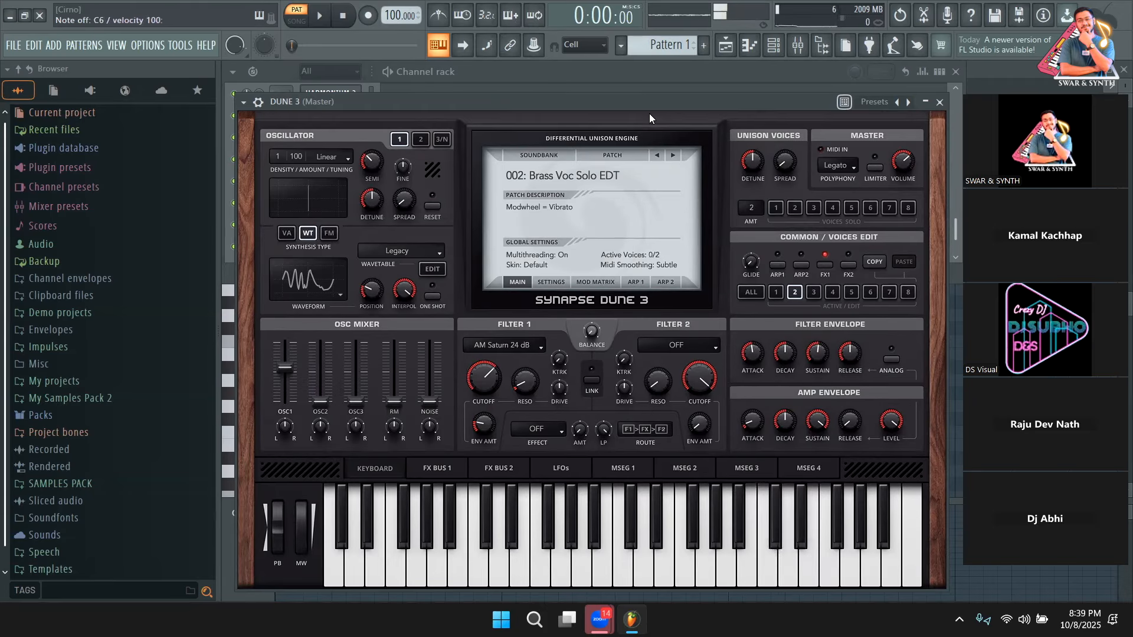
pyautogui.click(673, 153)
pyautogui.press('u')
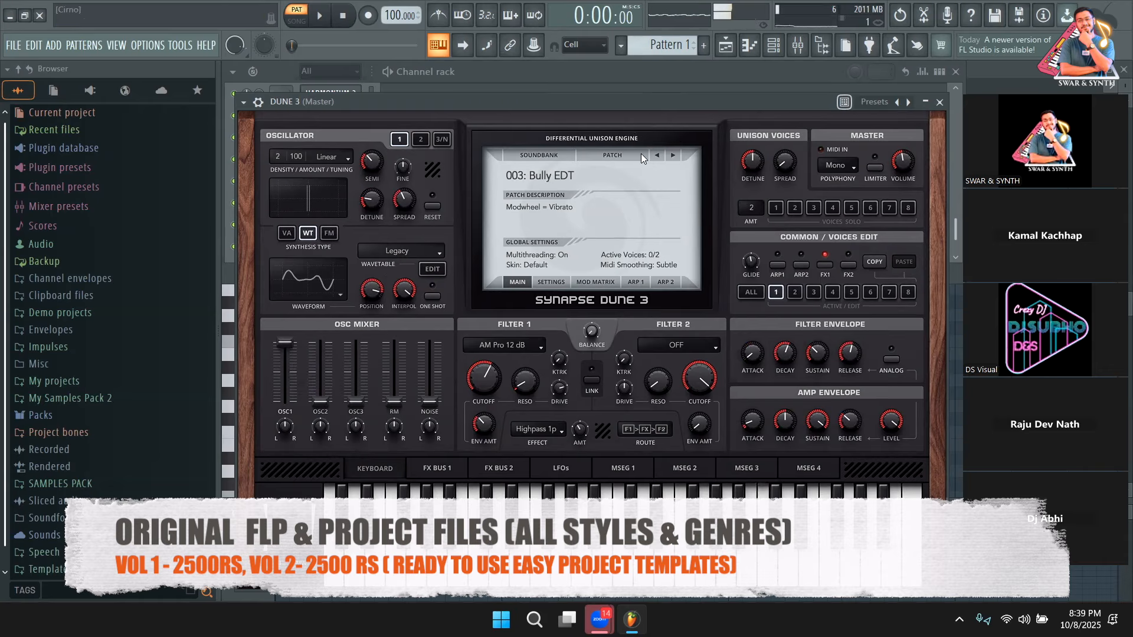
# Look through the DUNE 3 soundbanks and audition the DUNE 2 Factory Pads and Plucked banks
pyautogui.click(524, 152)
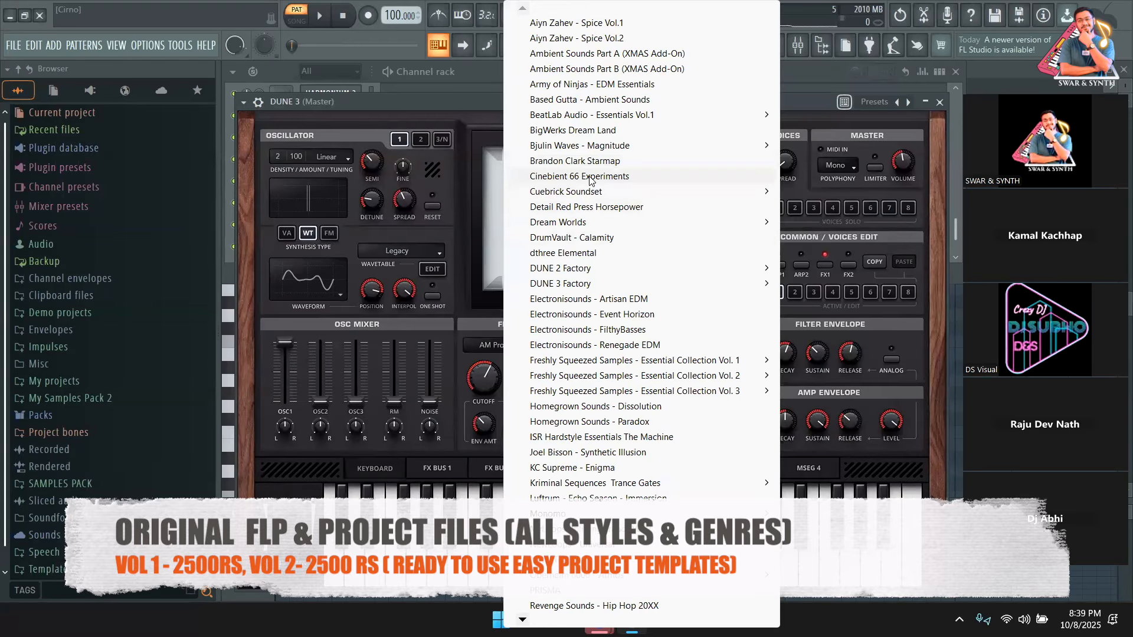
pyautogui.moveTo(614, 226)
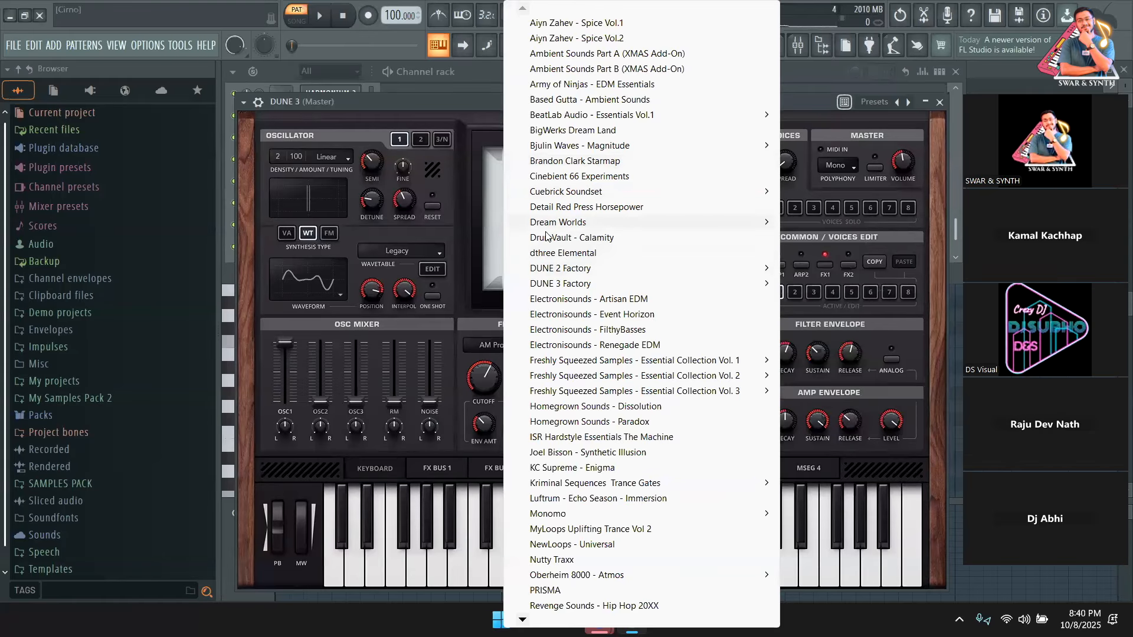
pyautogui.moveTo(615, 286)
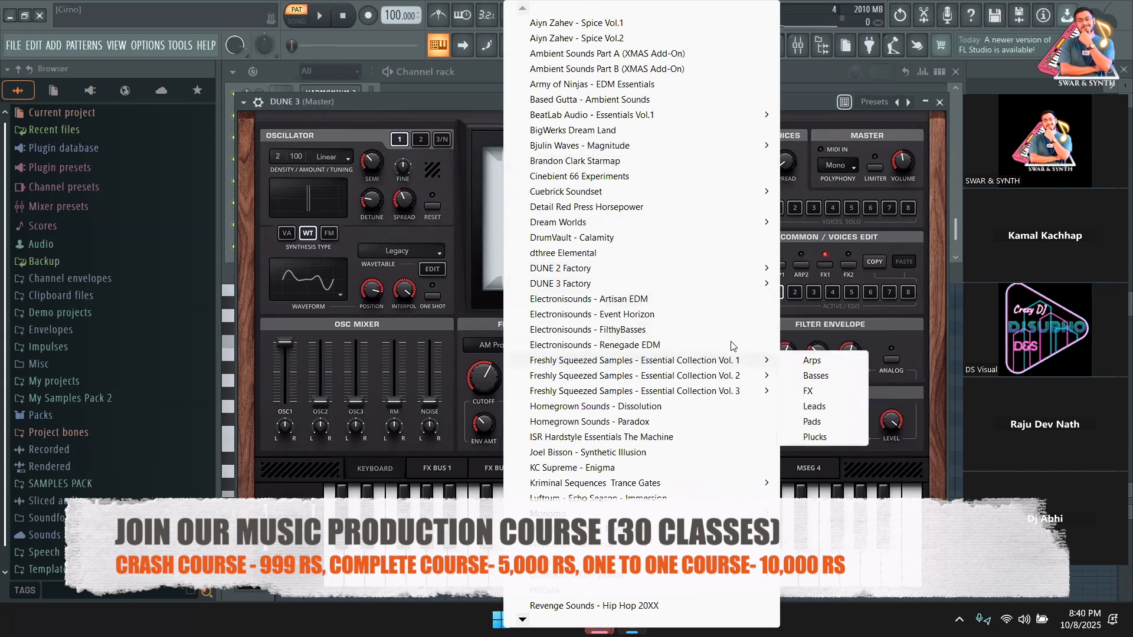
pyautogui.moveTo(703, 261)
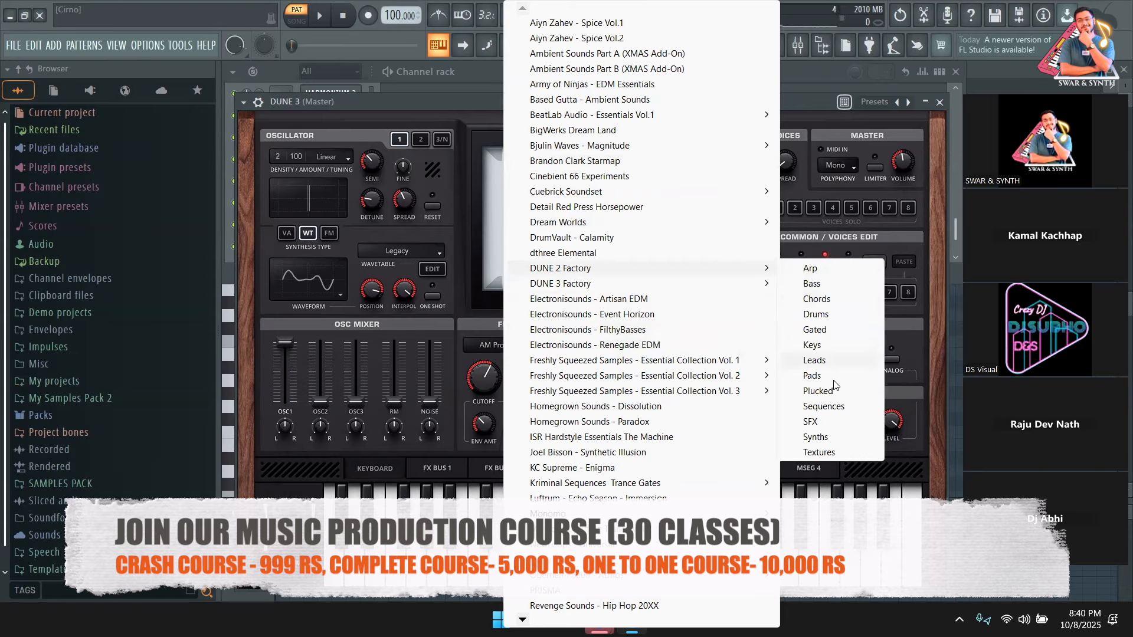
pyautogui.click(812, 376)
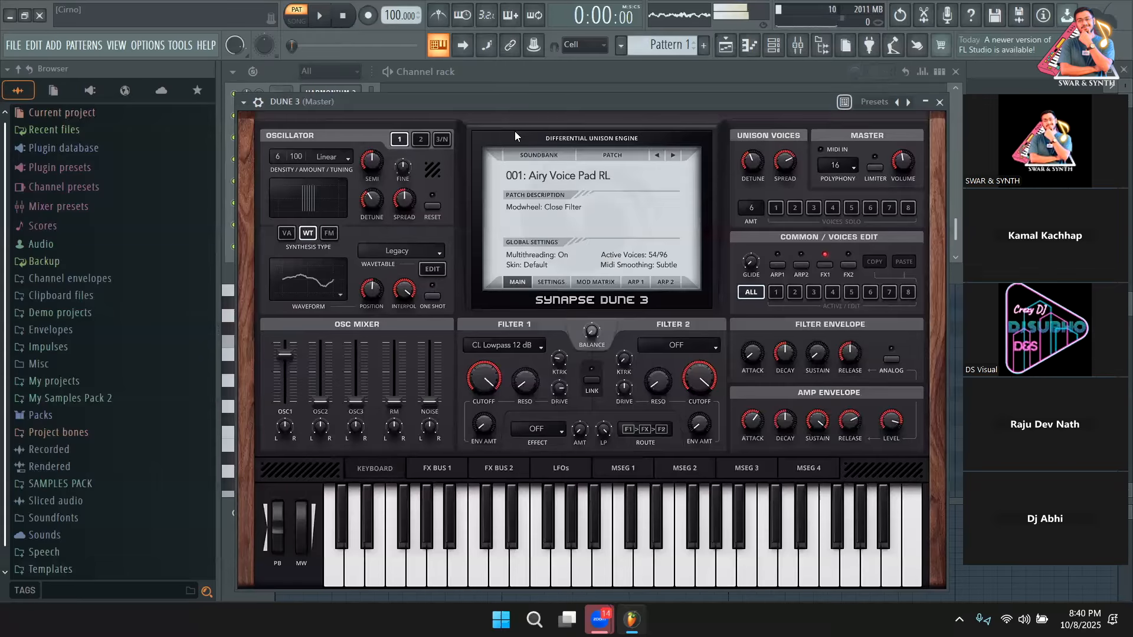
pyautogui.click(522, 154)
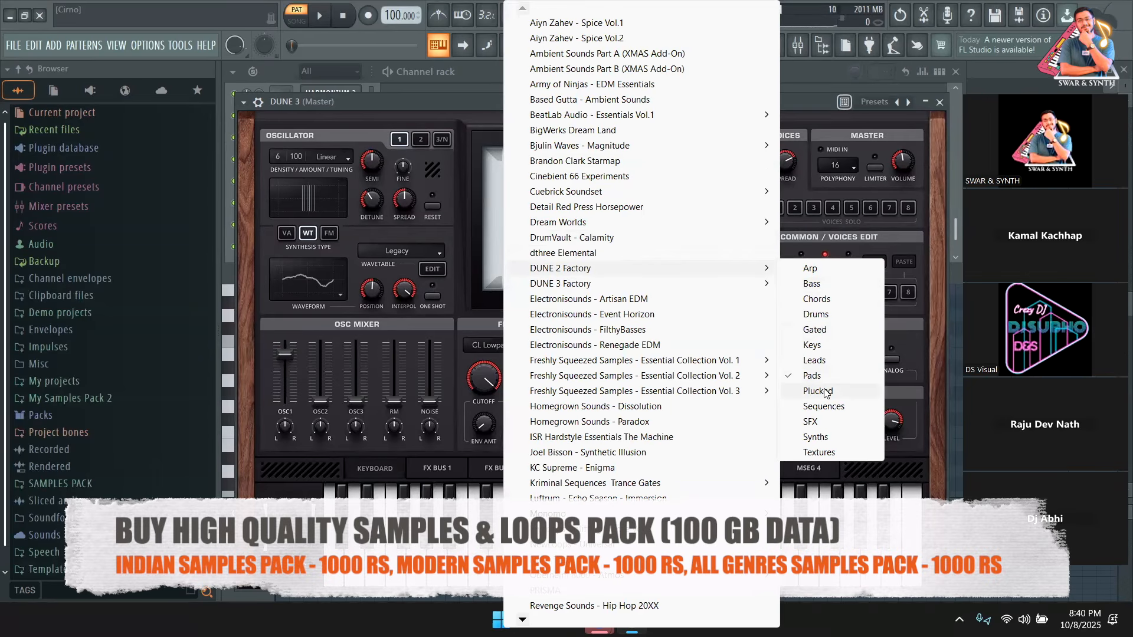
pyautogui.click(825, 390)
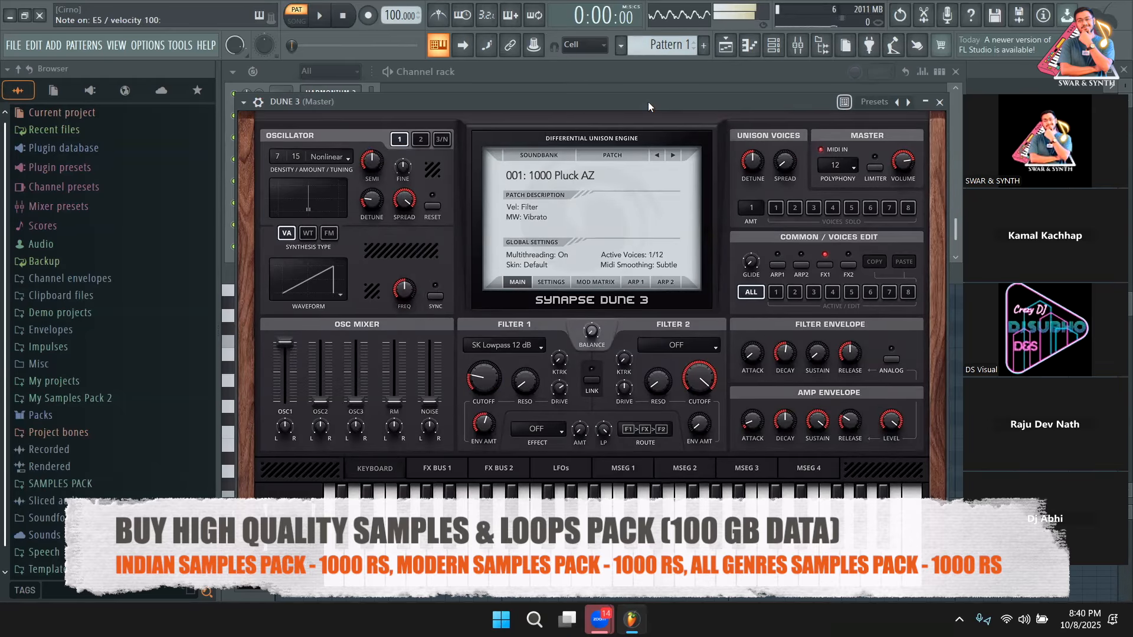
# Load the Arp soundbank from DUNE 2 Factory and audition the Angels Talking ST patch
pyautogui.click(545, 155)
pyautogui.moveTo(737, 268)
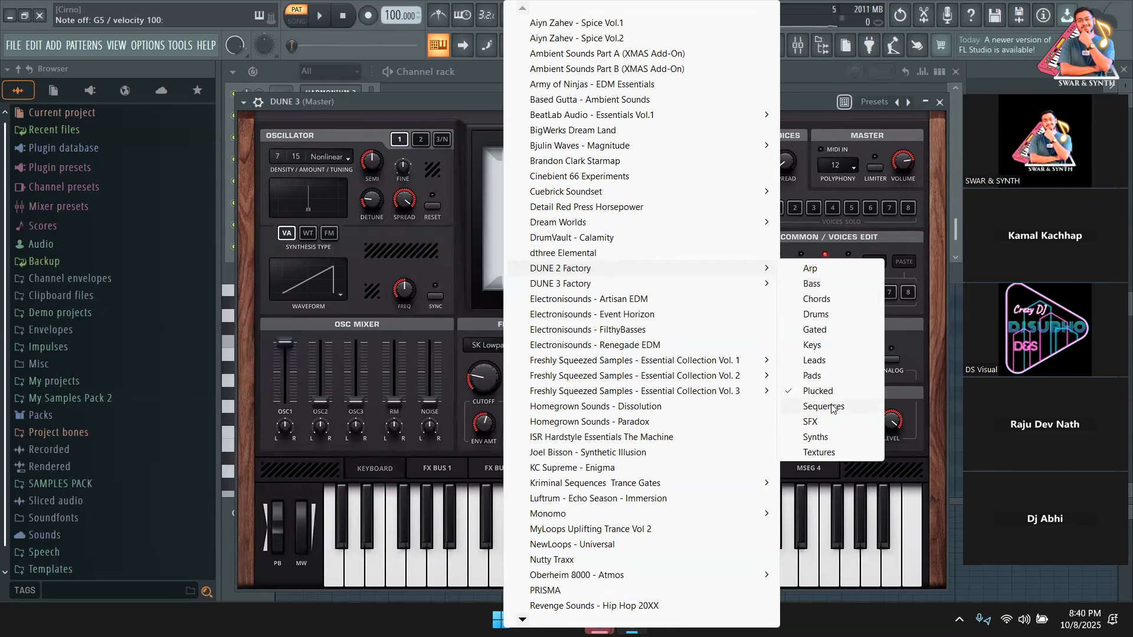
pyautogui.click(813, 269)
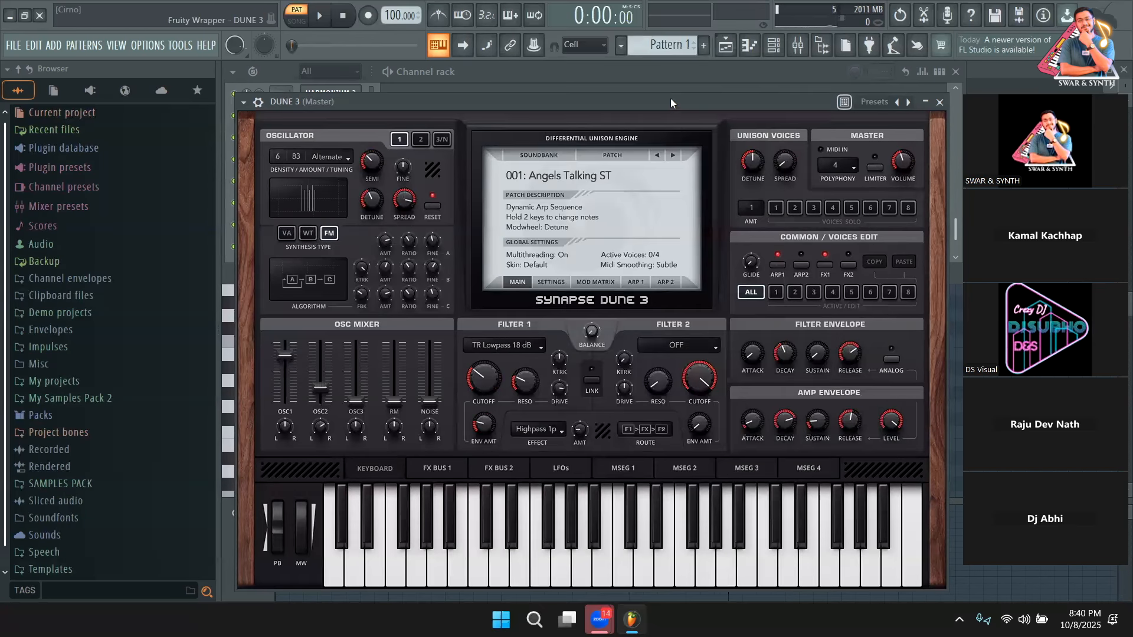
pyautogui.press('b')
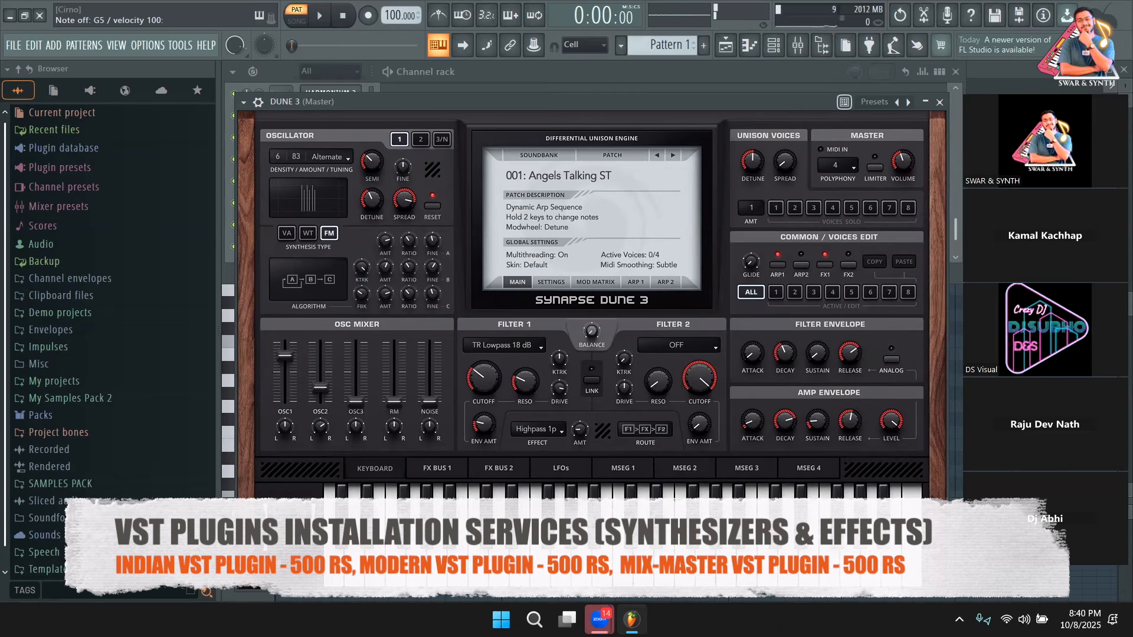
pyautogui.click(683, 543)
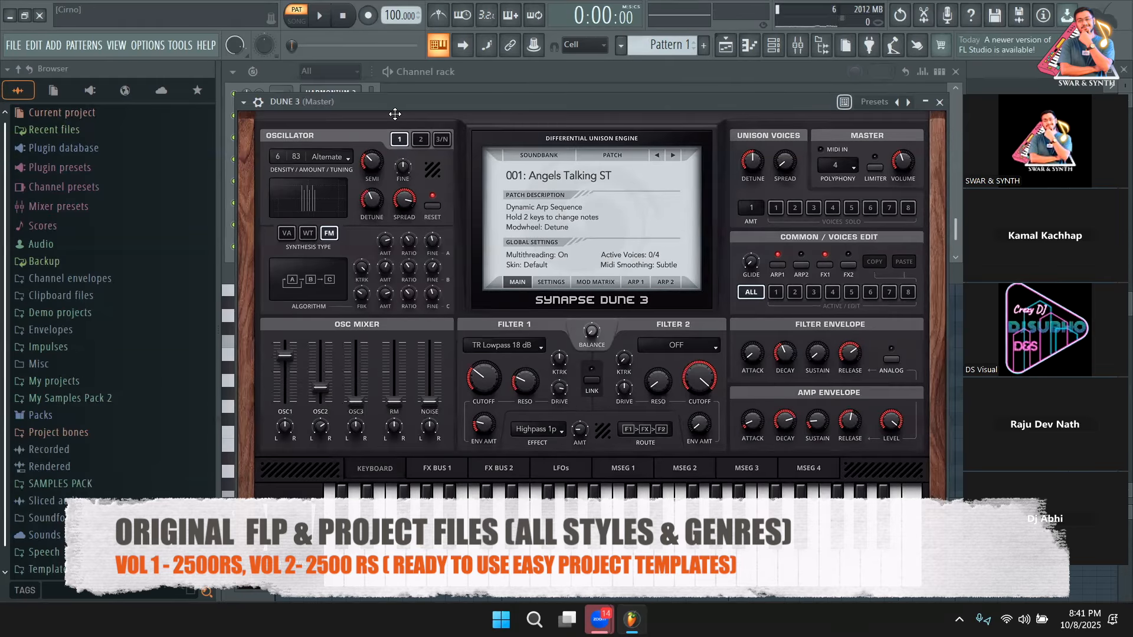
# Clear the DUNE 3 window out of the way and show the channel rack over the playlist
pyautogui.moveTo(394, 114); pyautogui.dragTo(455, 315)
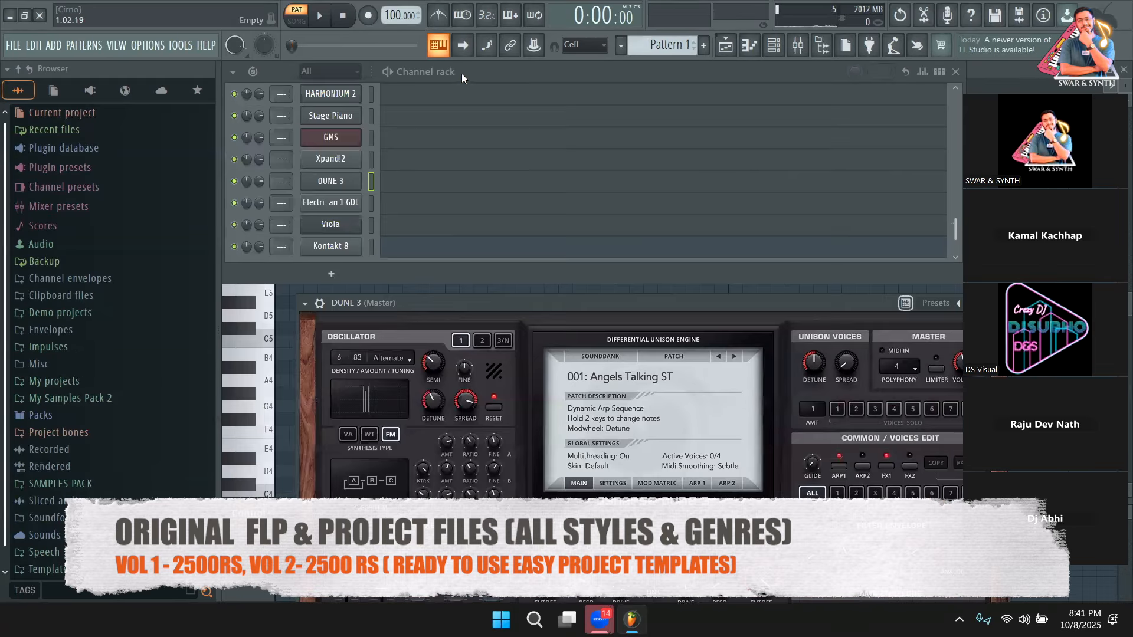
pyautogui.doubleClick(426, 254)
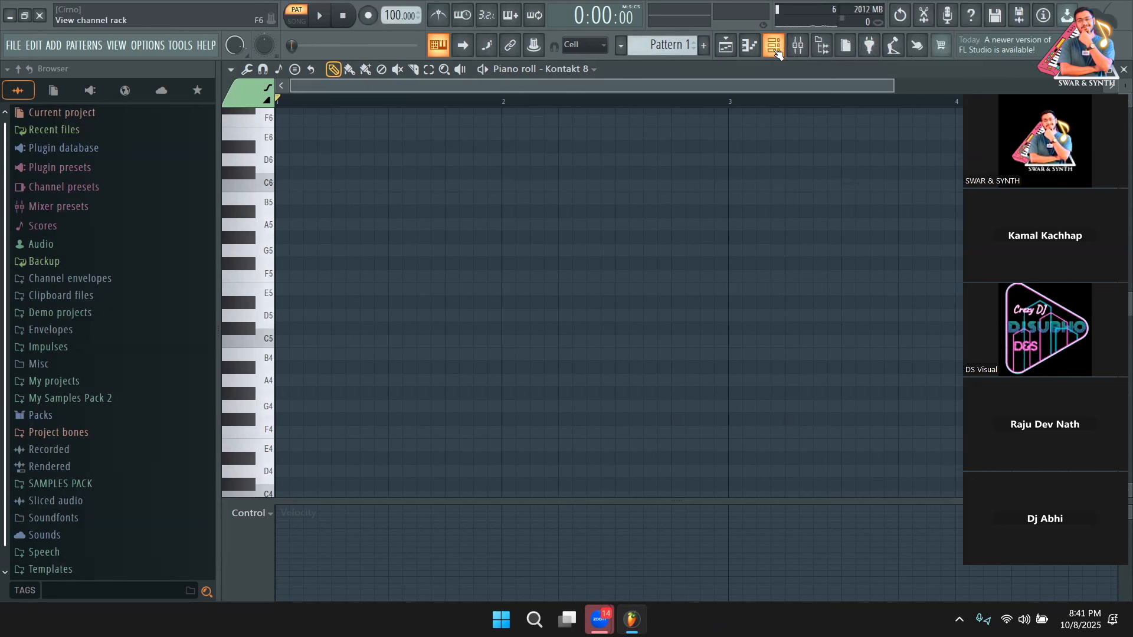
pyautogui.click(725, 49)
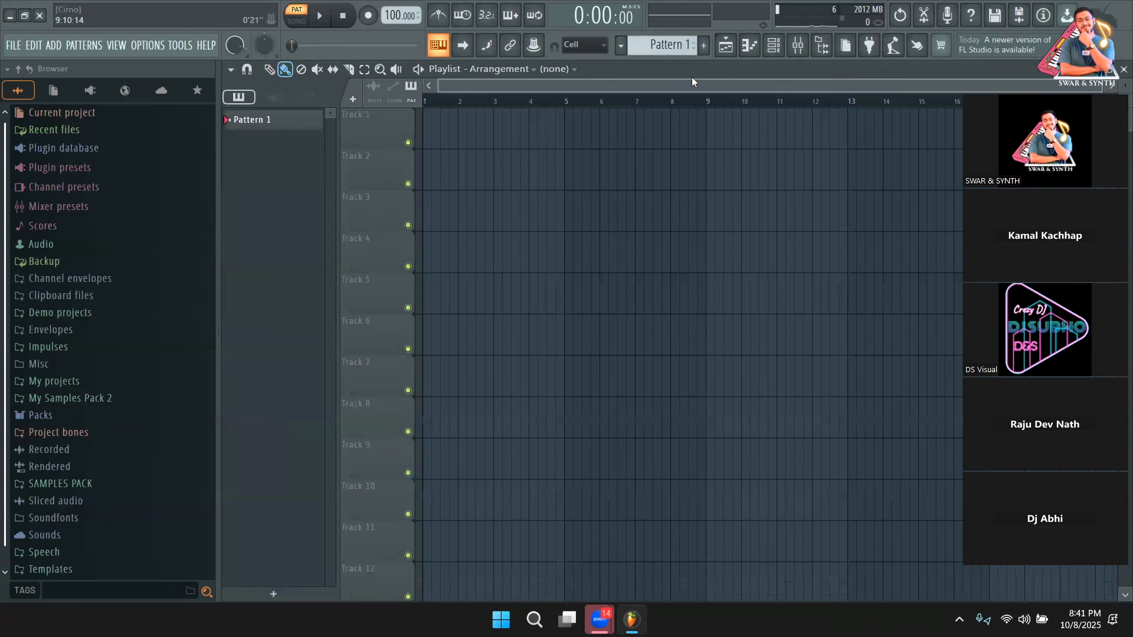
pyautogui.click(774, 47)
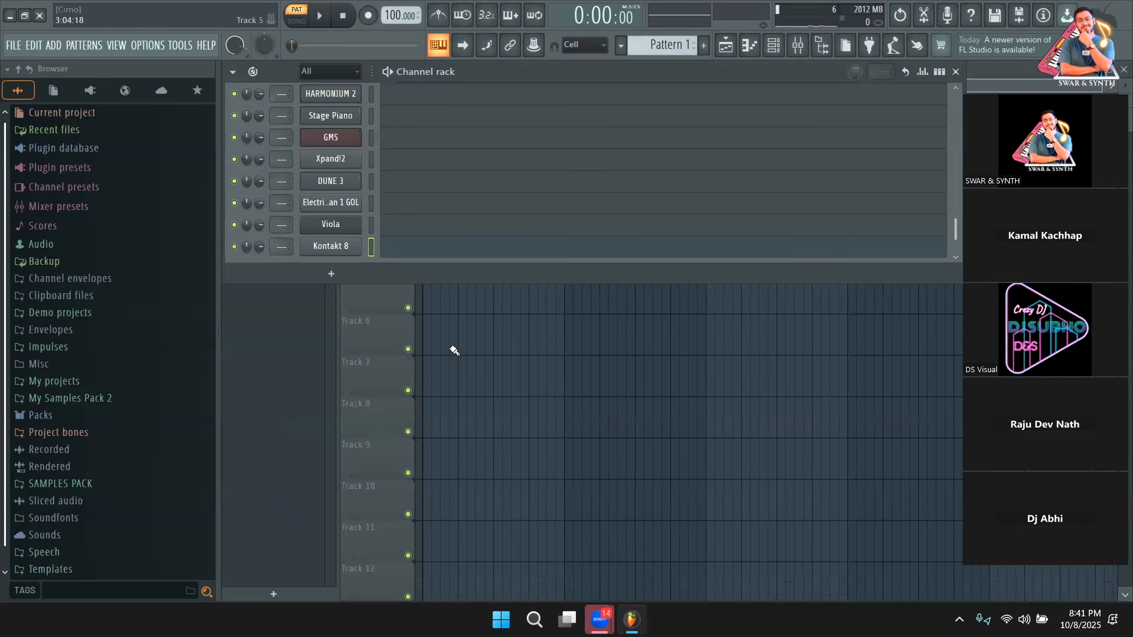
pyautogui.click(281, 385)
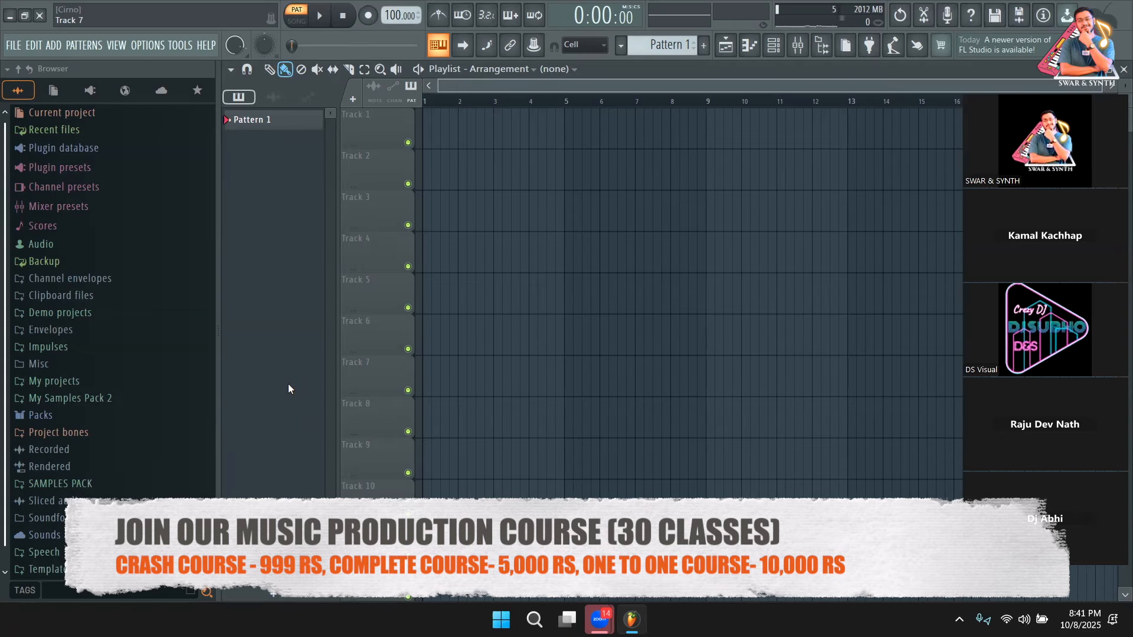
pyautogui.click(773, 47)
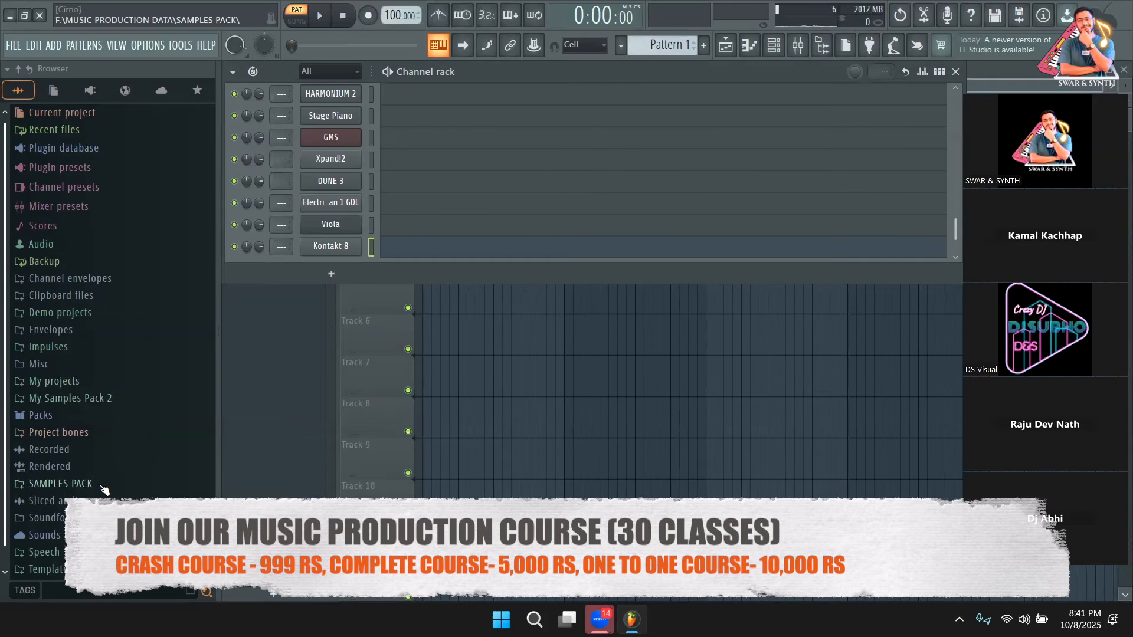
# Find Grv Kick 24 in the Kicks folder of the Drums pack and add it as a new channel
pyautogui.click(68, 416)
pyautogui.scroll(-4, 68, 418)
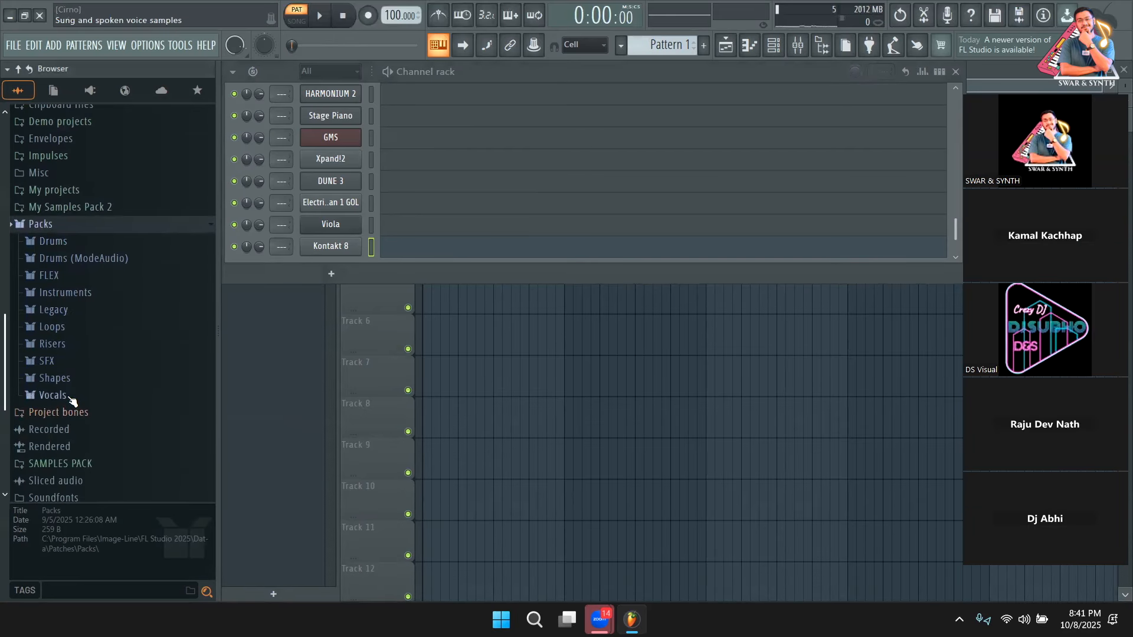
pyautogui.click(99, 241)
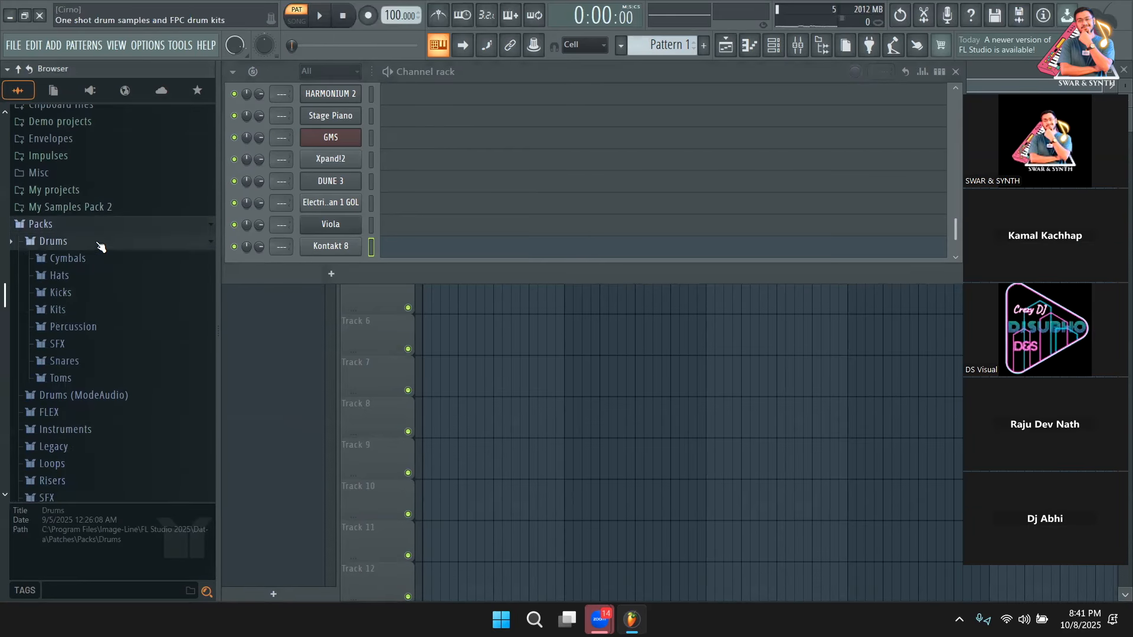
pyautogui.click(87, 295)
pyautogui.scroll(-10, 88, 298)
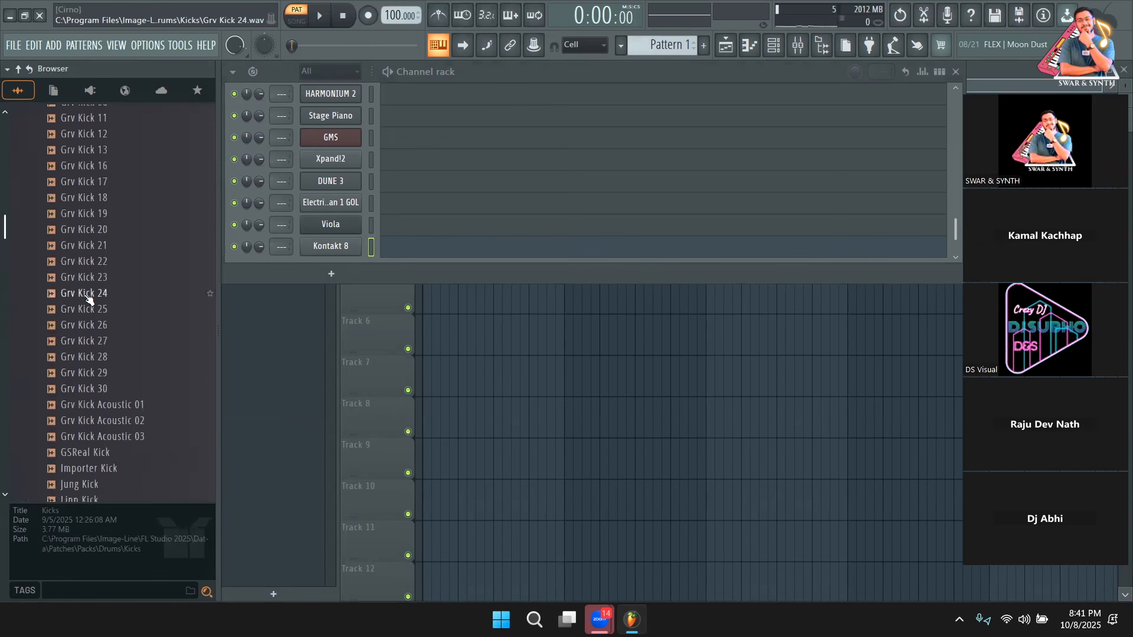
pyautogui.click(86, 295)
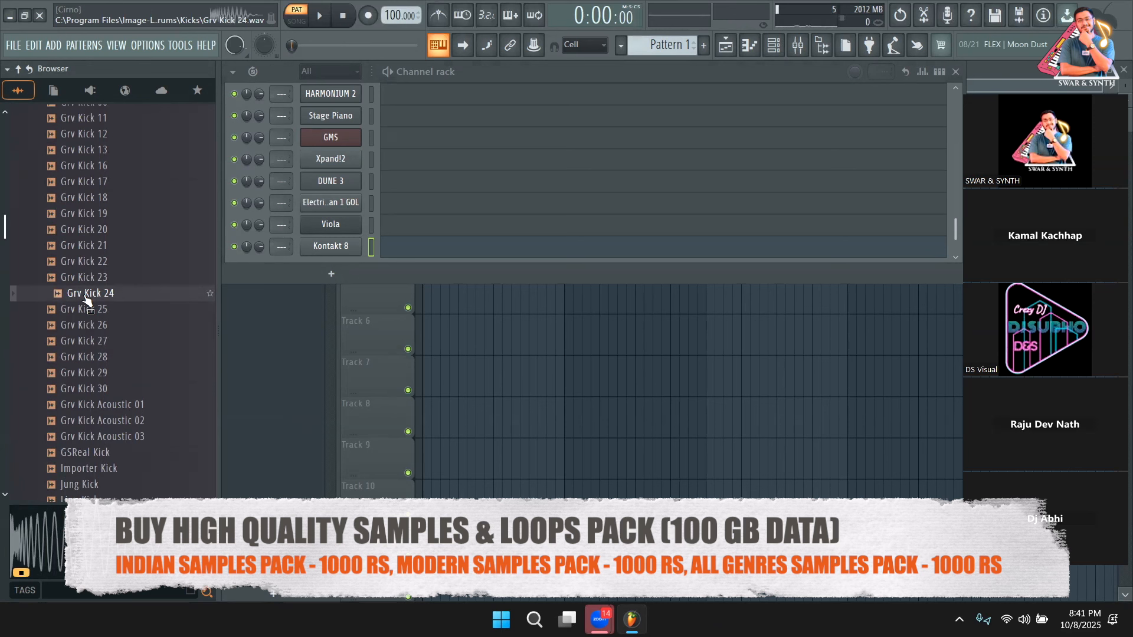
pyautogui.moveTo(86, 298); pyautogui.dragTo(300, 263)
# Replace the Grv Kick 24 channel's sample with Grv Kick 17 from the Kicks folder
pyautogui.scroll(10, 100, 354)
pyautogui.click(76, 415)
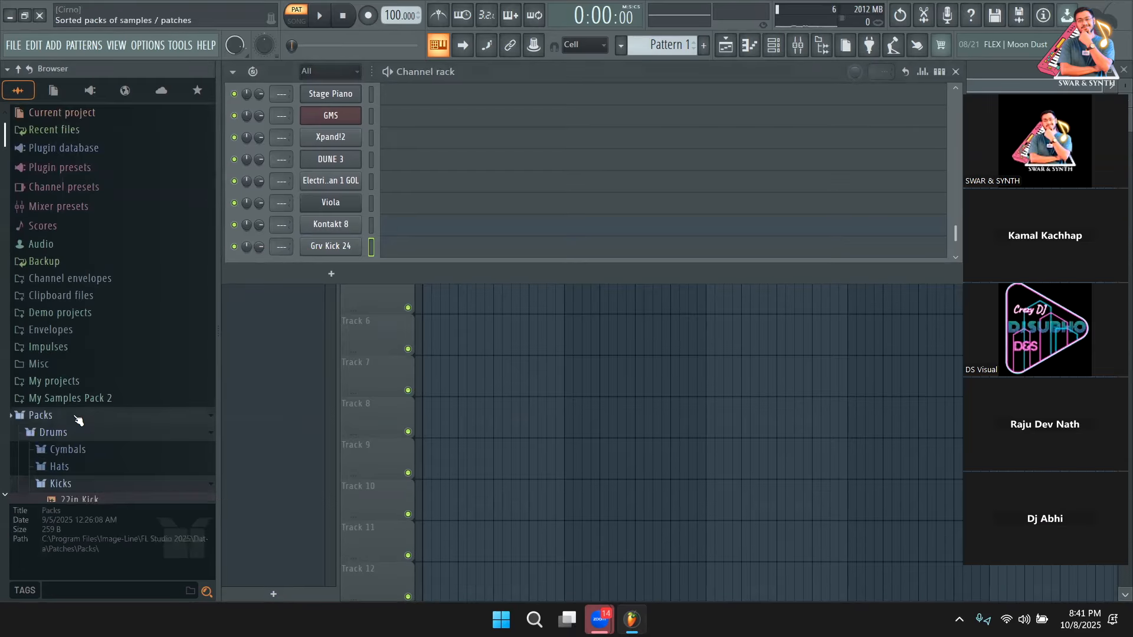
pyautogui.scroll(-2, 73, 392)
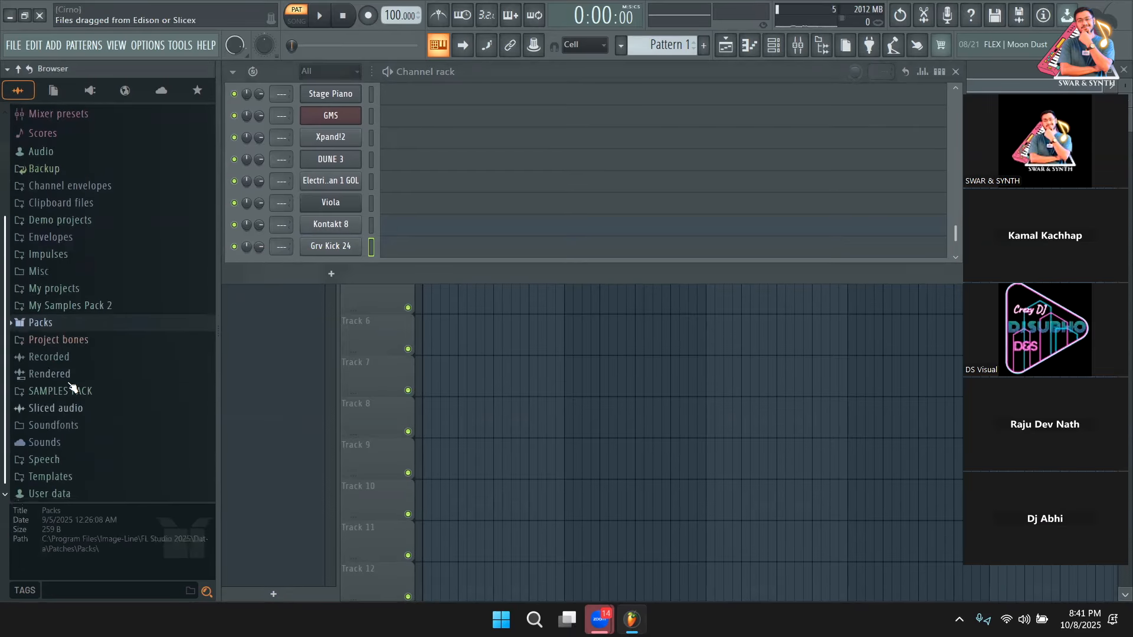
pyautogui.click(61, 328)
pyautogui.scroll(-4, 65, 325)
pyautogui.scroll(-3, 91, 372)
pyautogui.moveTo(91, 374); pyautogui.dragTo(358, 250)
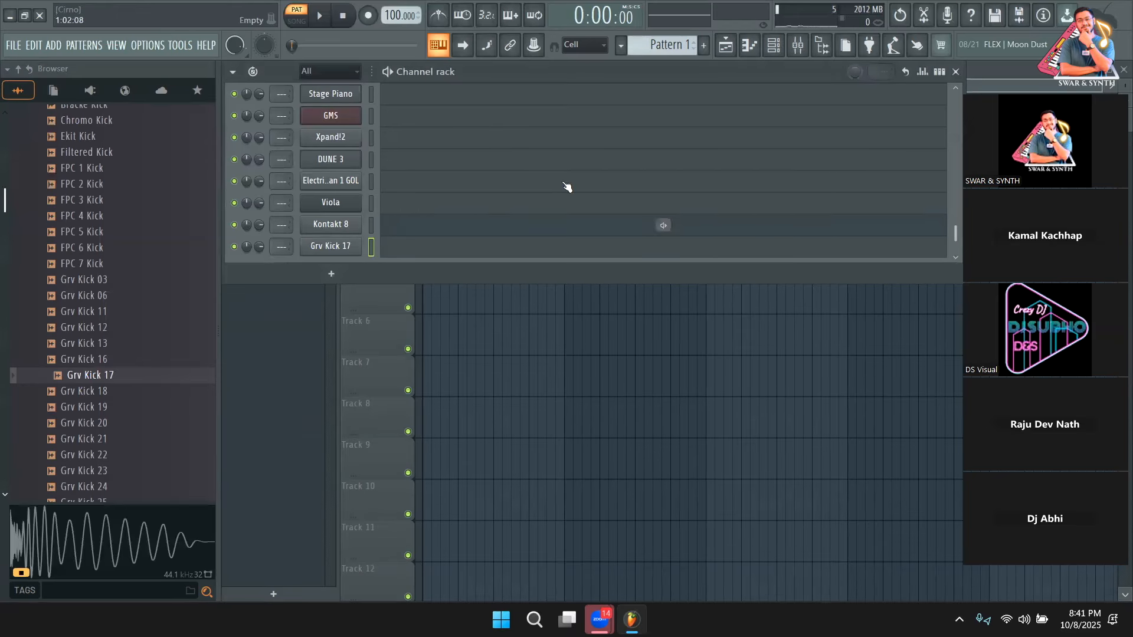
# Switch the channel rack from the piano roll overview to the step sequencer grid
pyautogui.click(939, 72)
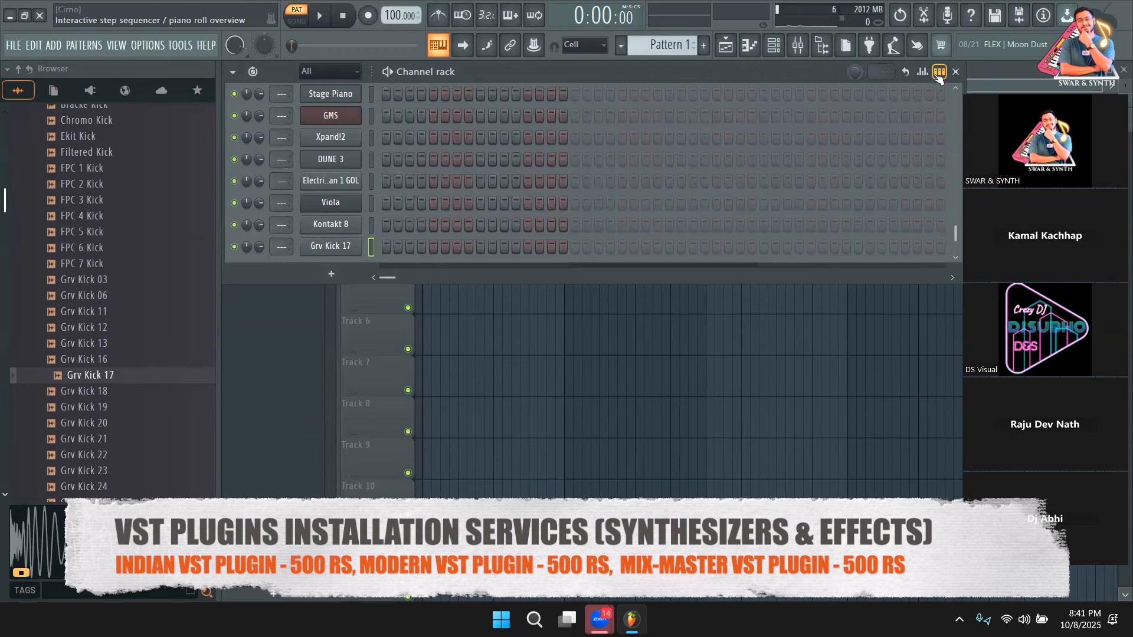
pyautogui.click(939, 74)
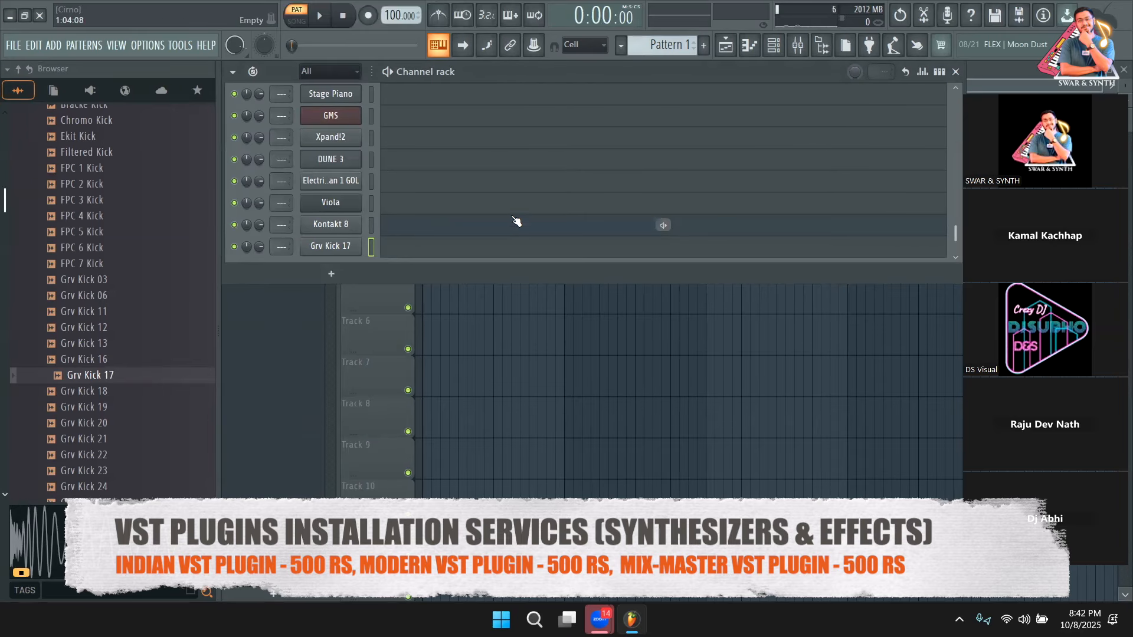
pyautogui.click(939, 72)
# Collapse the Kicks folder and its parent Drums folder in the browser's Packs list
pyautogui.scroll(6, 121, 328)
pyautogui.click(124, 200)
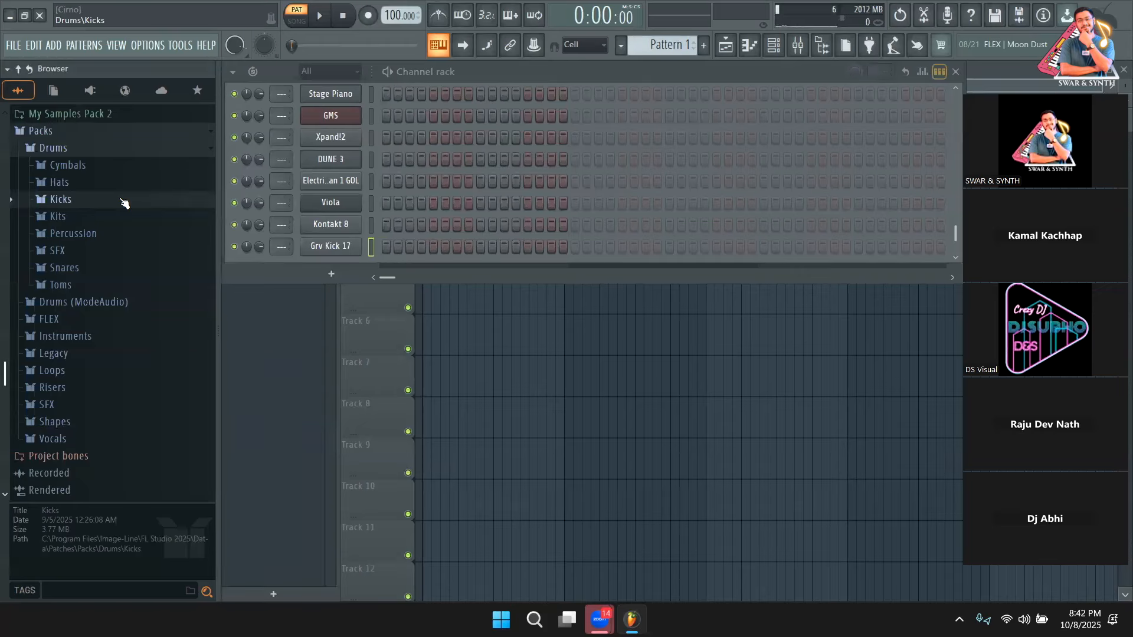
pyautogui.click(124, 201)
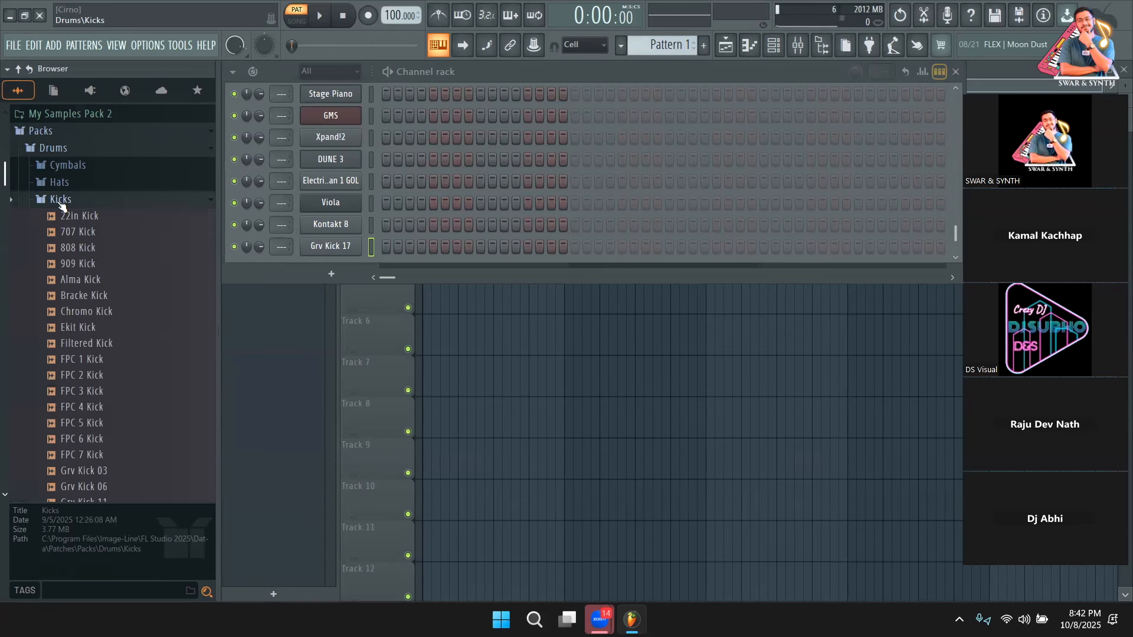
pyautogui.click(313, 413)
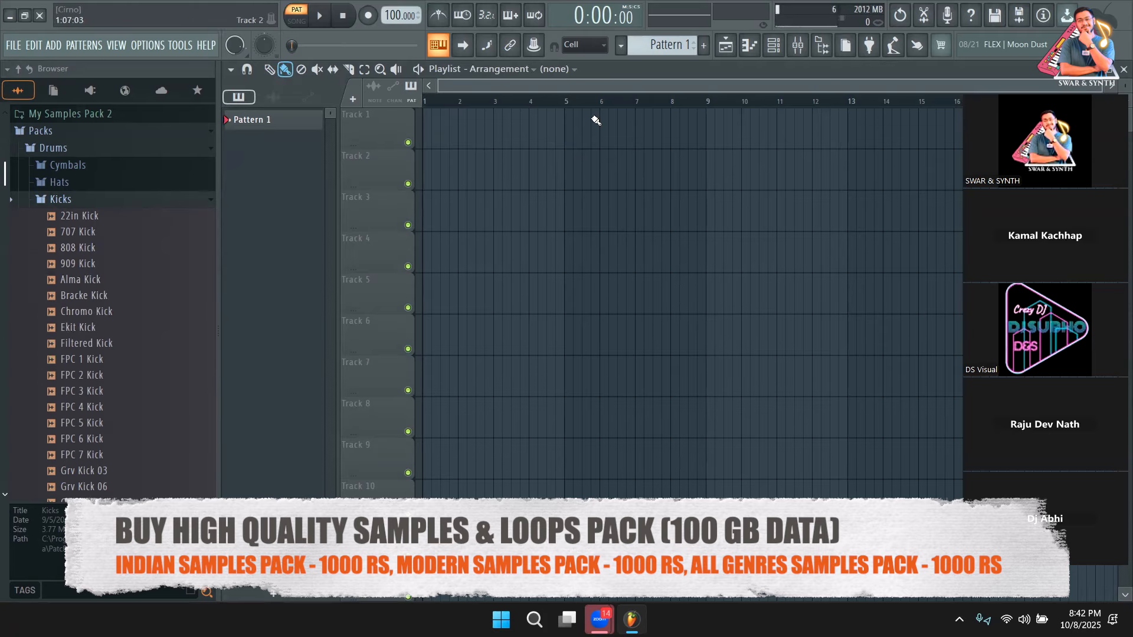
pyautogui.press('F6')
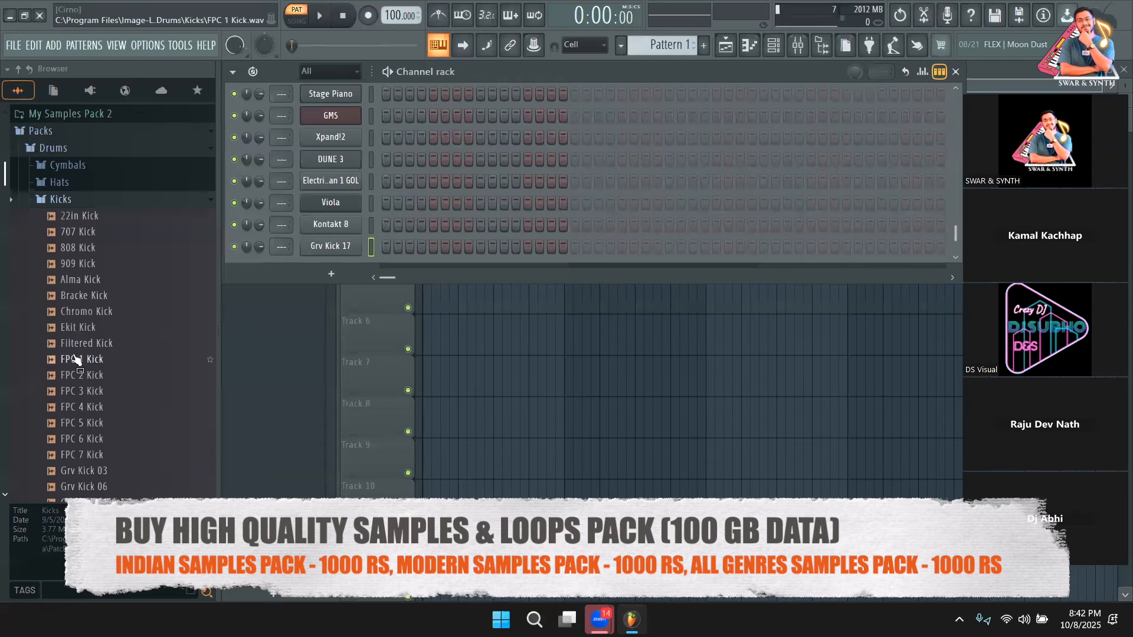
pyautogui.click(129, 204)
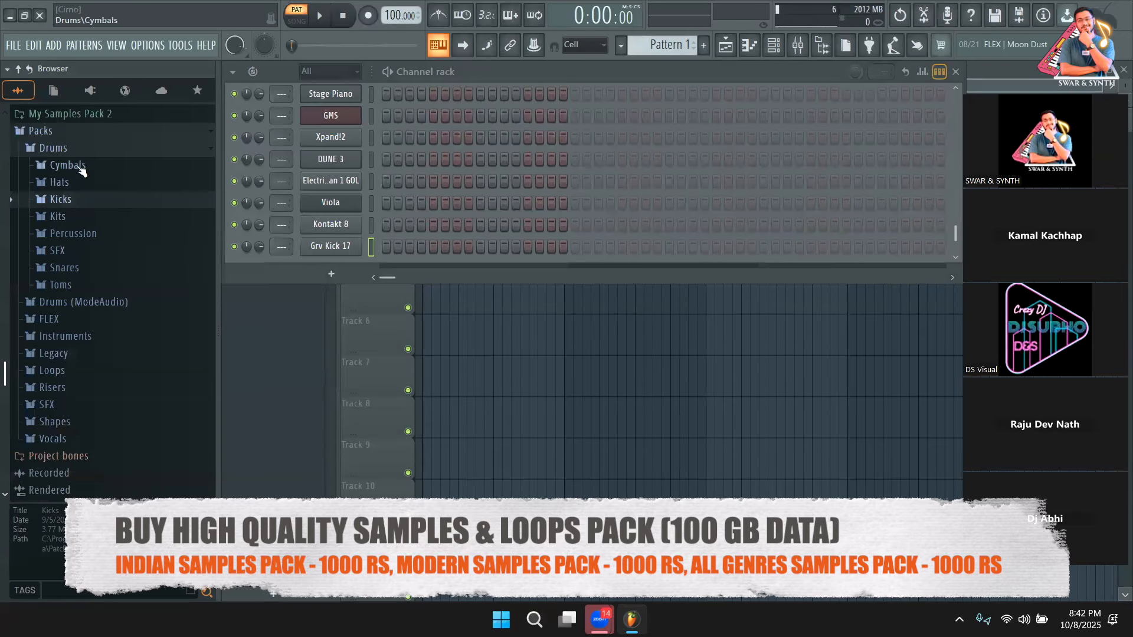
pyautogui.scroll(4, 81, 339)
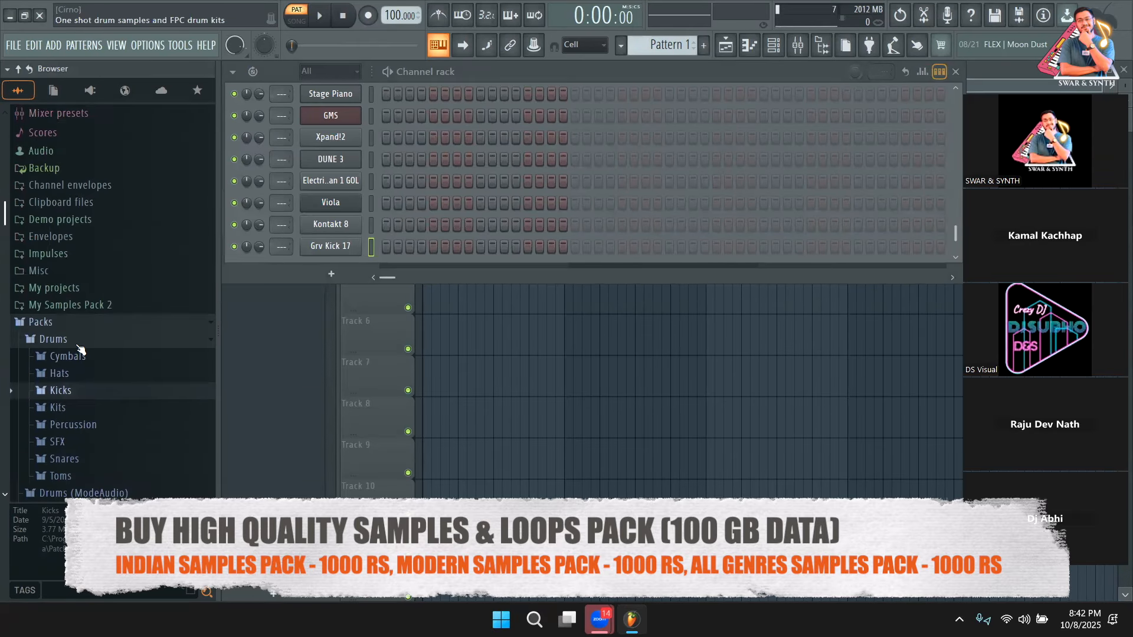
pyautogui.click(81, 341)
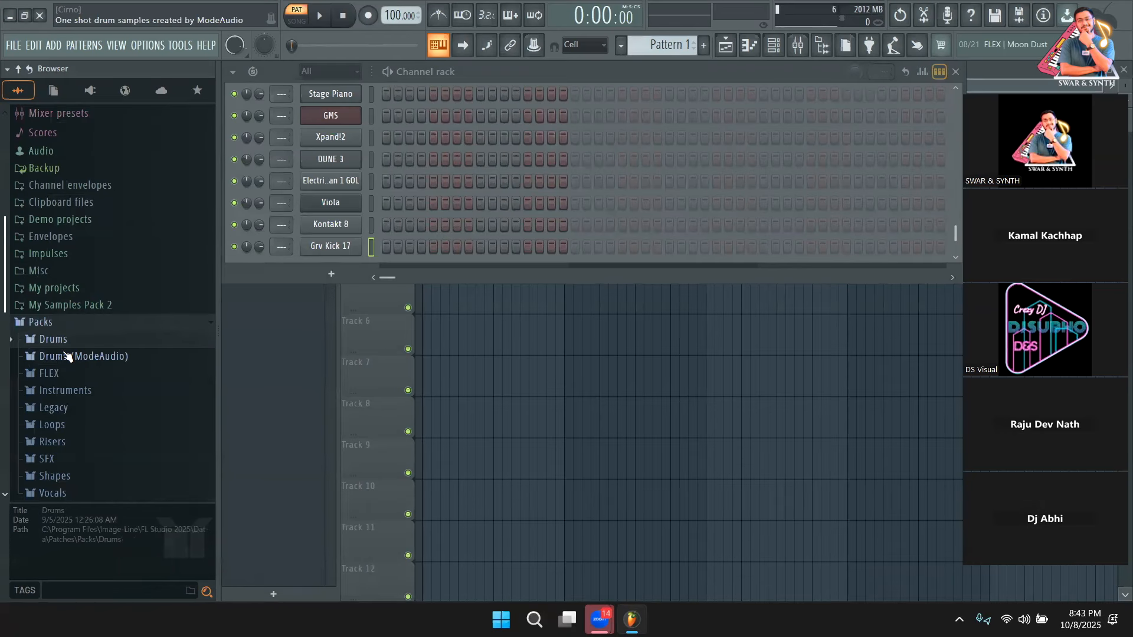
# Enlarge the channel rack to show every channel and expand the Drums pack's Kicks folder
pyautogui.moveTo(485, 283); pyautogui.dragTo(493, 462)
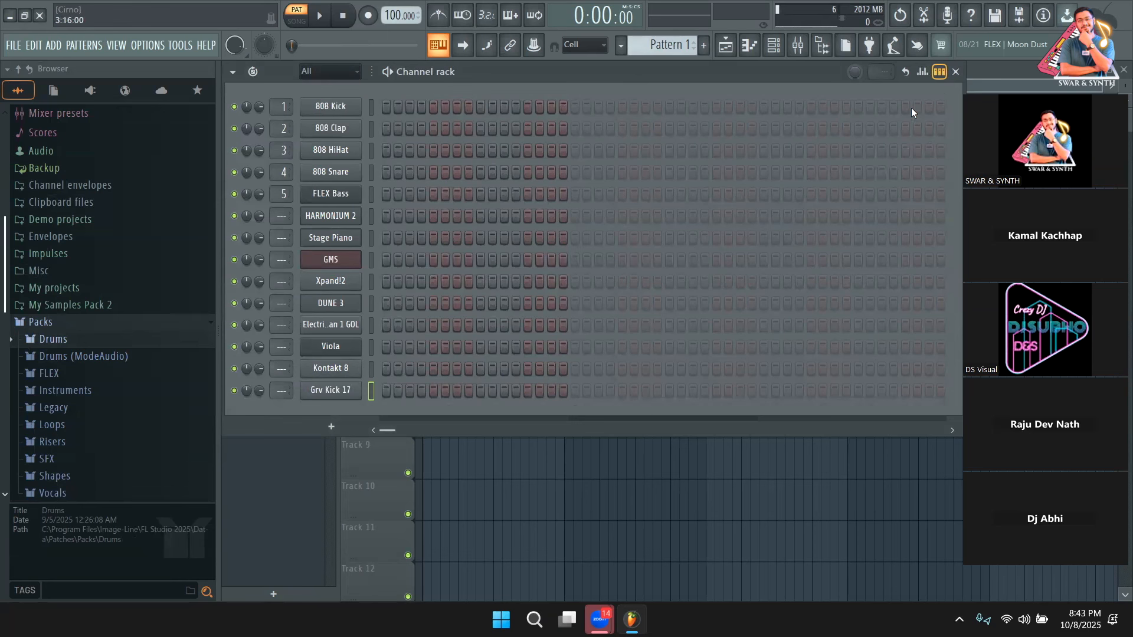
pyautogui.scroll(-3, 148, 379)
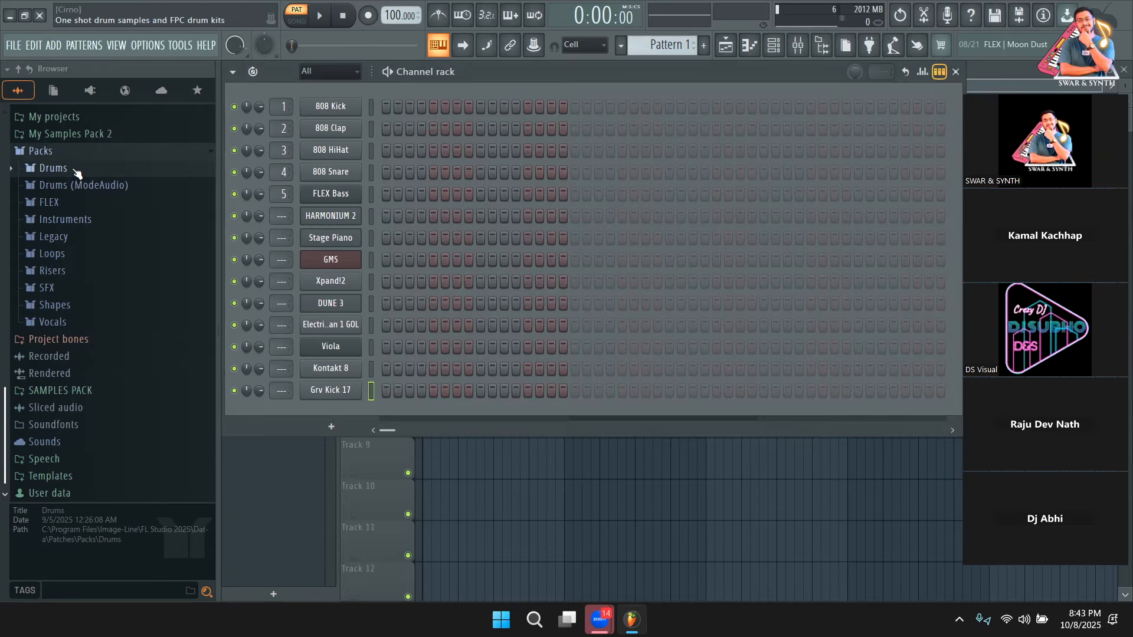
pyautogui.click(75, 170)
pyautogui.click(67, 219)
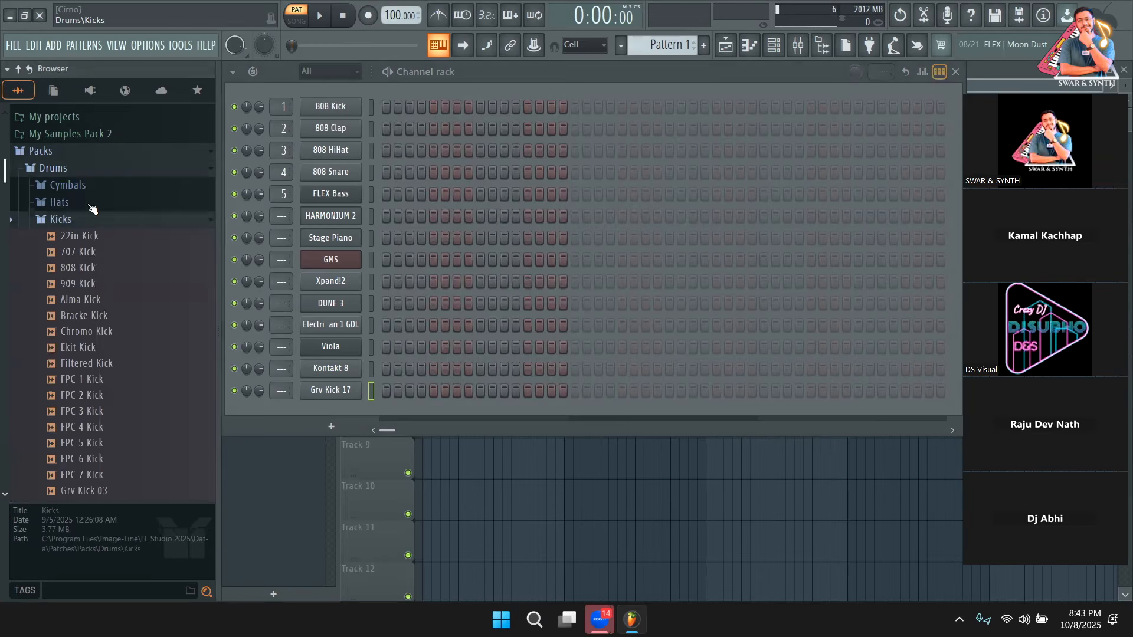
# Audition the Grv Kick 20 and Grv Kick 23 samples in the Kicks folder
pyautogui.scroll(-2, 74, 307)
pyautogui.scroll(-4, 81, 368)
pyautogui.click(98, 347)
pyautogui.scroll(-7, 100, 349)
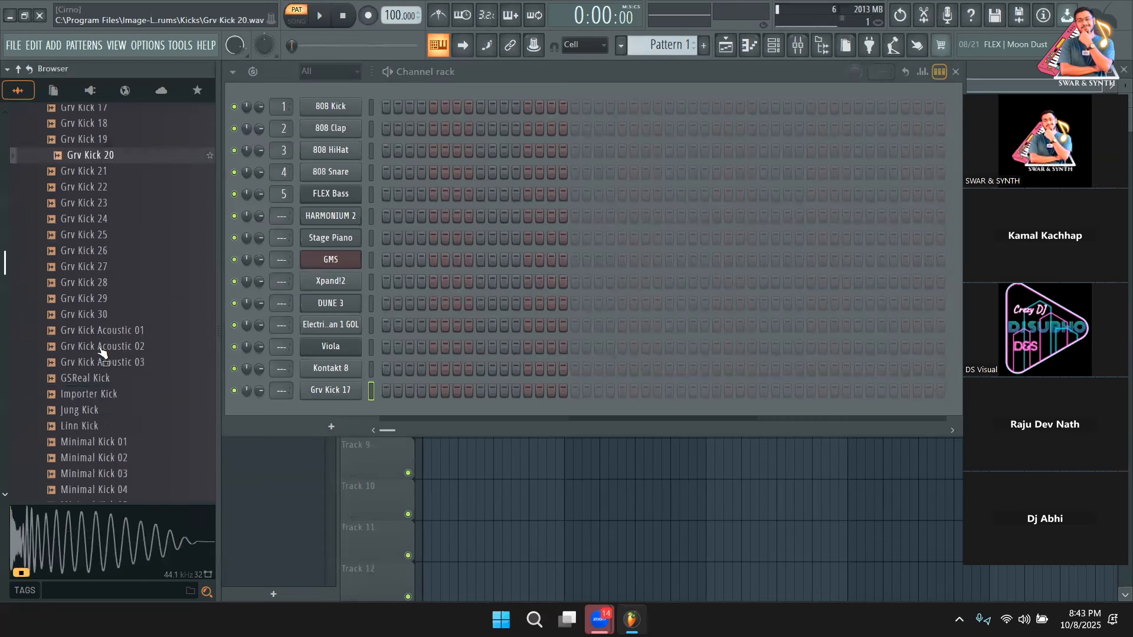
pyautogui.scroll(5, 98, 283)
pyautogui.click(94, 299)
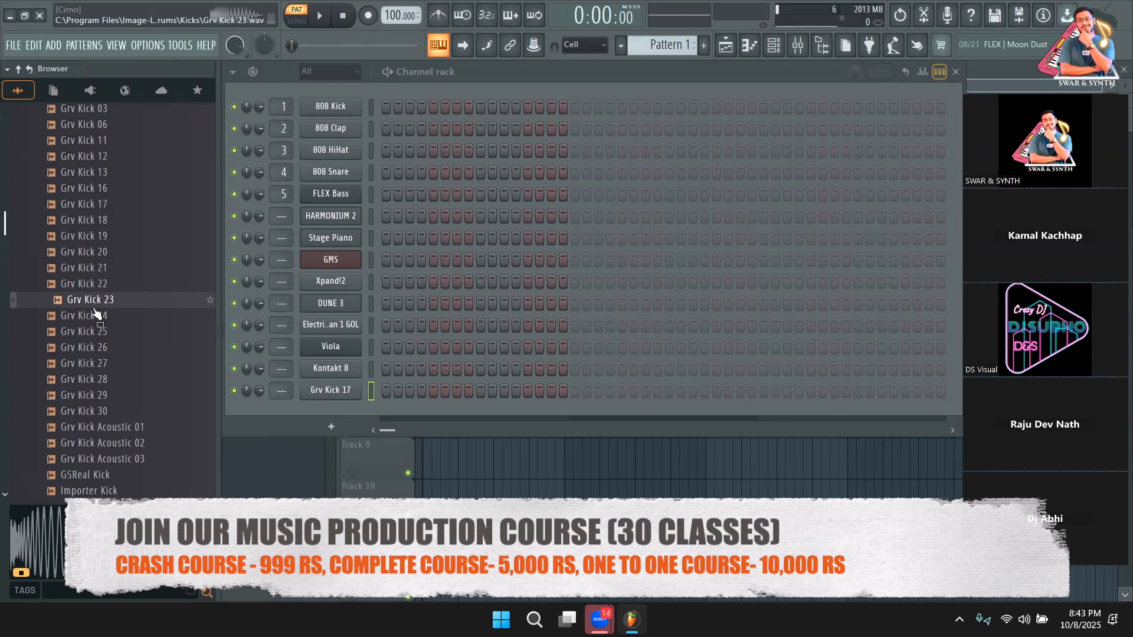
# Audition samples in the Drums pack's Percussion folder and add FPC Egg 1 as a new channel
pyautogui.scroll(5, 142, 341)
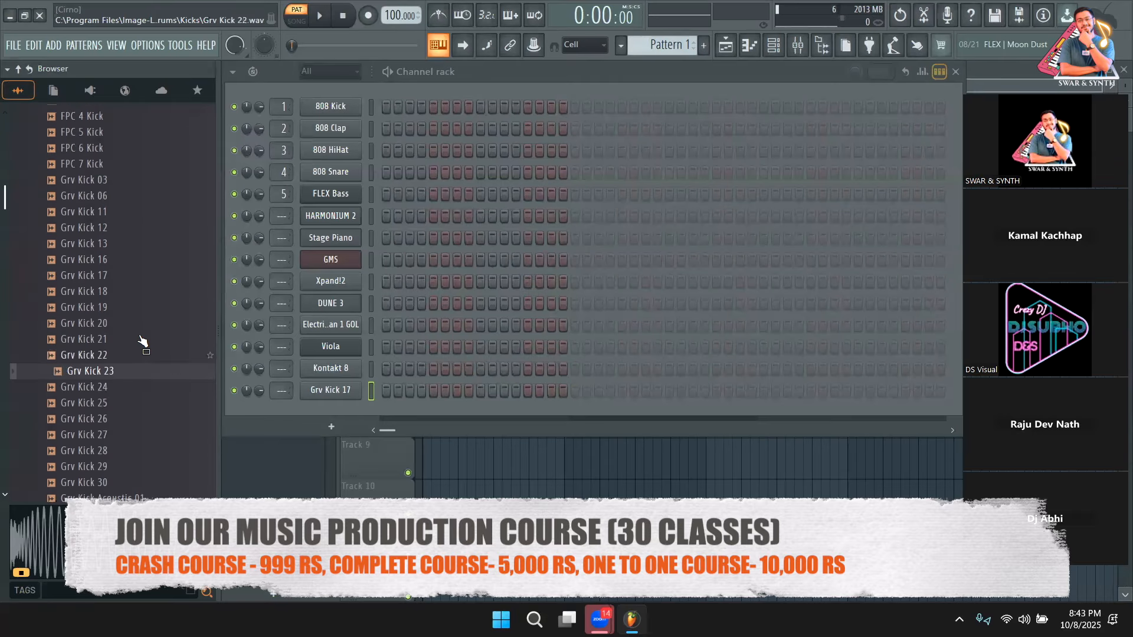
pyautogui.scroll(4, 61, 275)
pyautogui.click(69, 318)
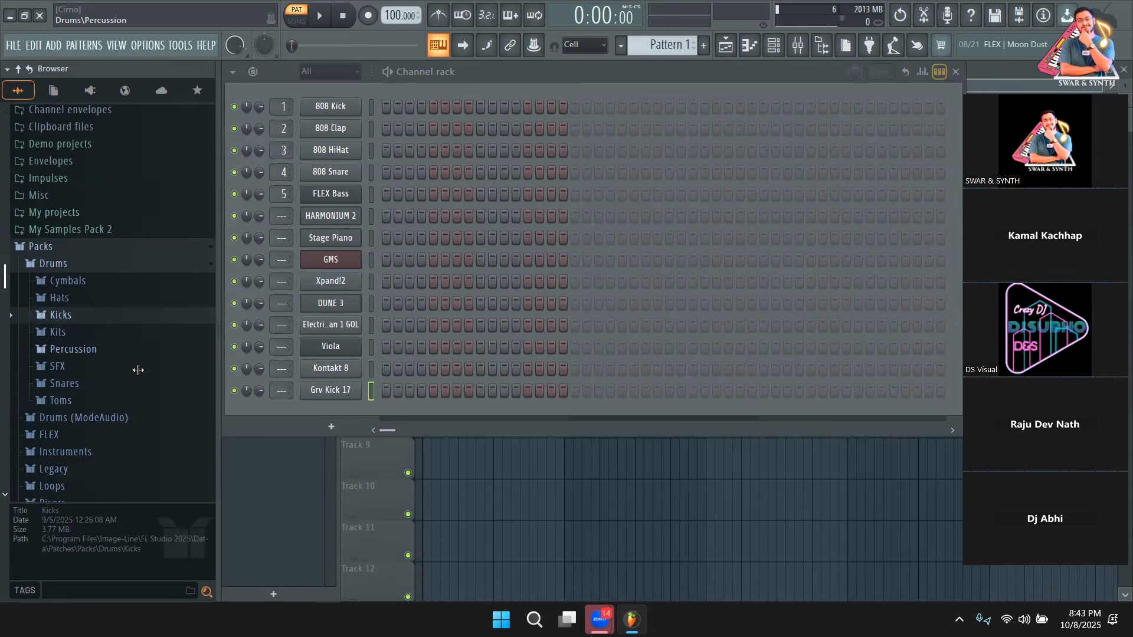
pyautogui.click(97, 351)
pyautogui.scroll(-4, 112, 272)
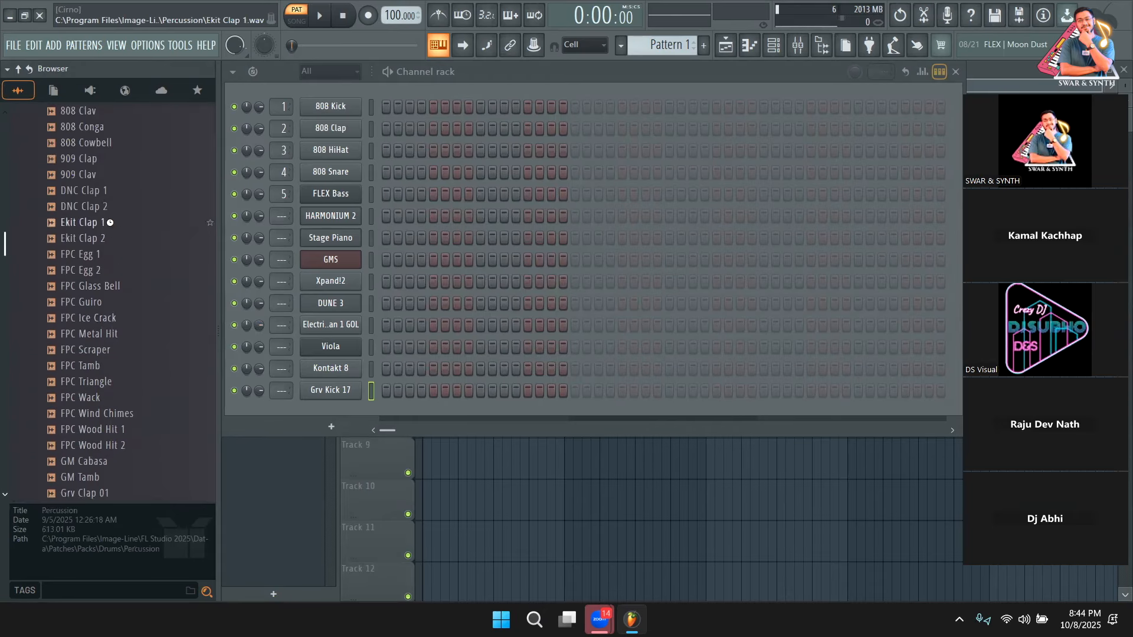
pyautogui.click(89, 238)
pyautogui.click(82, 253)
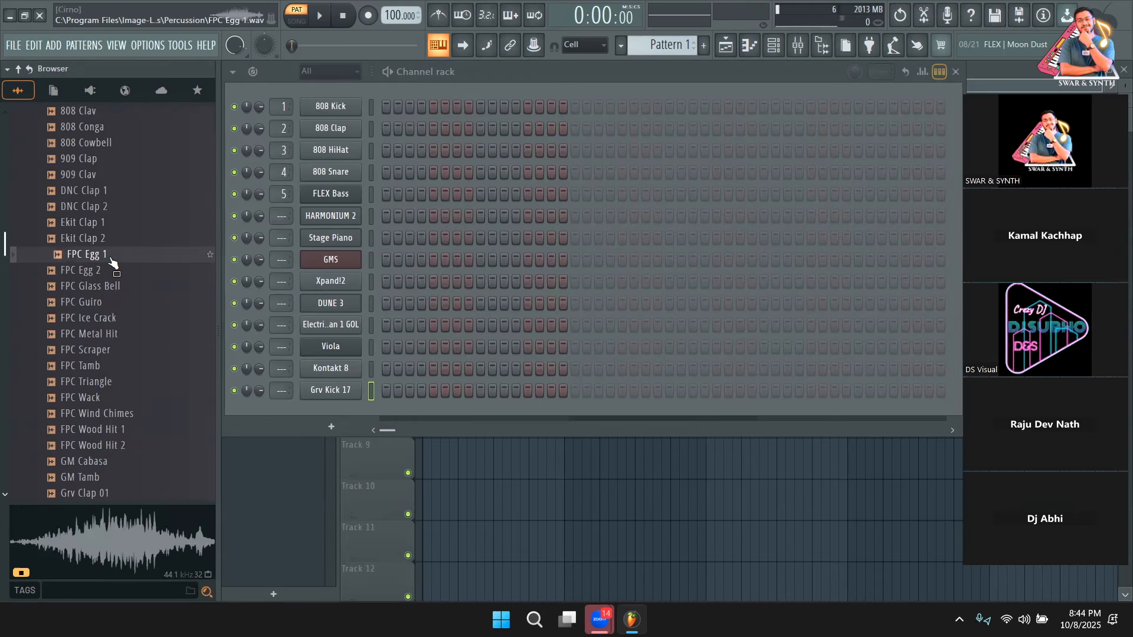
pyautogui.moveTo(112, 263); pyautogui.dragTo(289, 402)
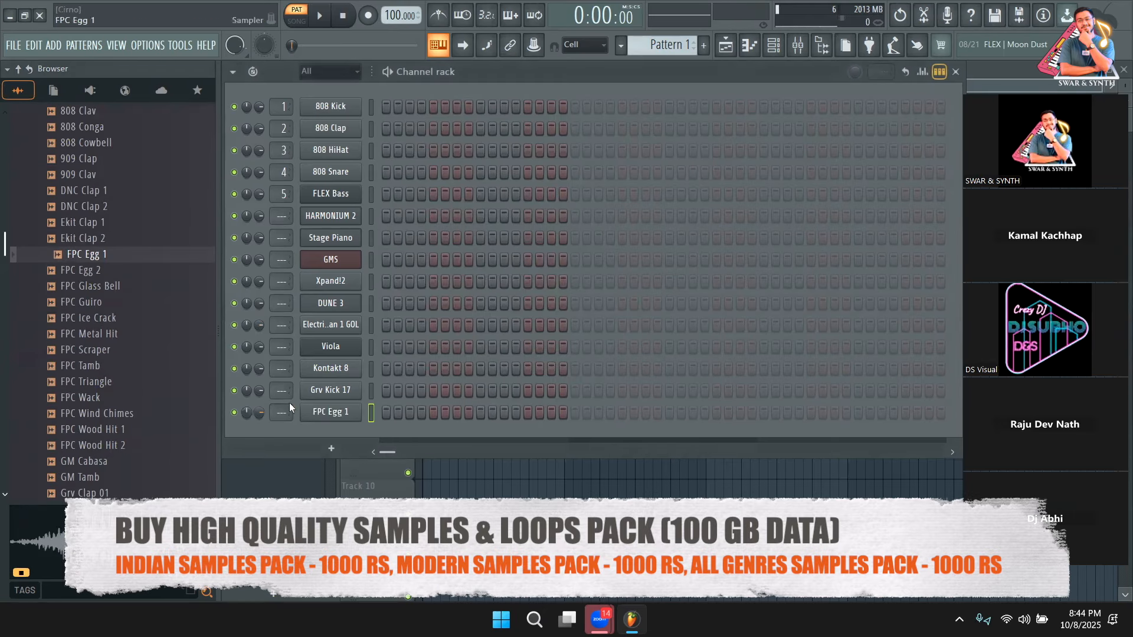
# Add FPC Tamb and GM Cabasa as new channels and open the sampler settings of the three percussion channels
pyautogui.moveTo(117, 375); pyautogui.dragTo(187, 431)
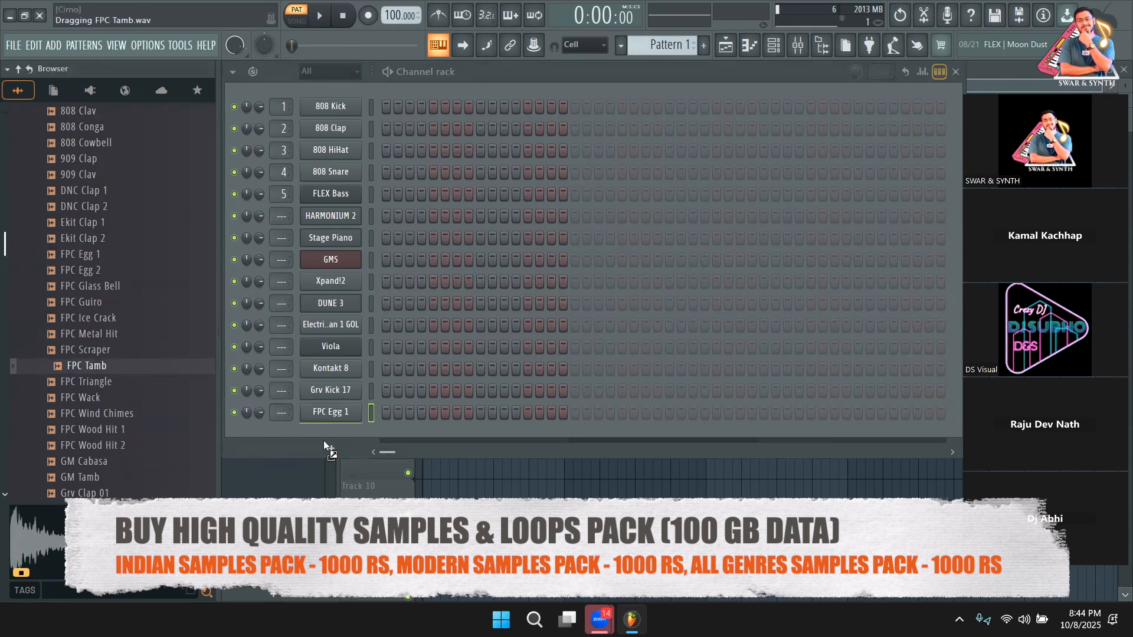
pyautogui.moveTo(323, 440); pyautogui.dragTo(324, 439)
pyautogui.click(334, 416)
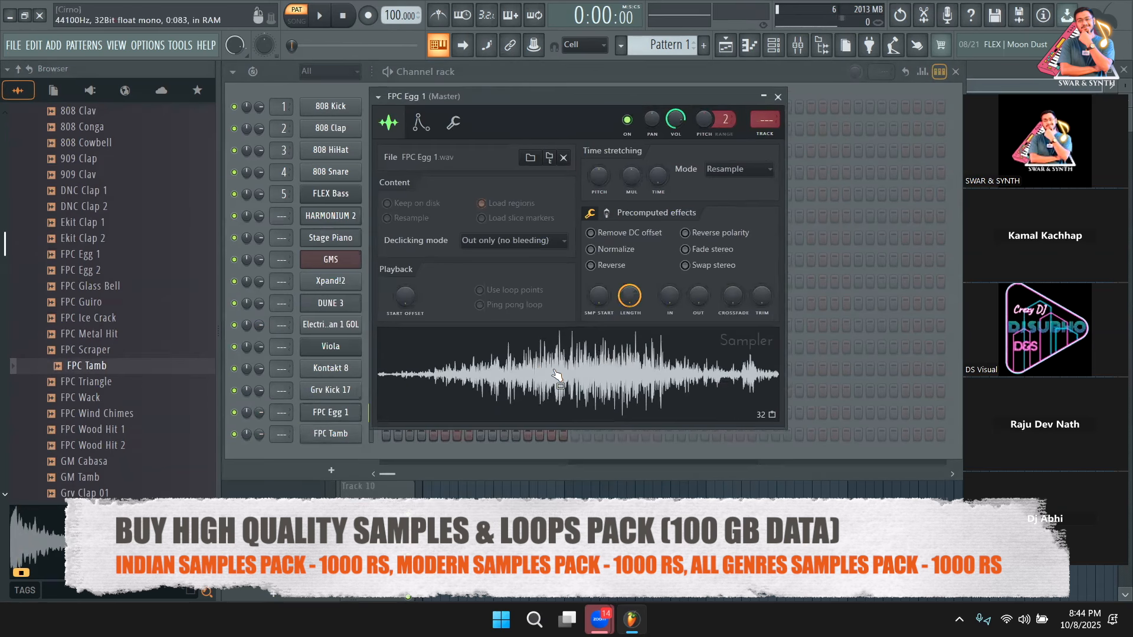
pyautogui.click(331, 433)
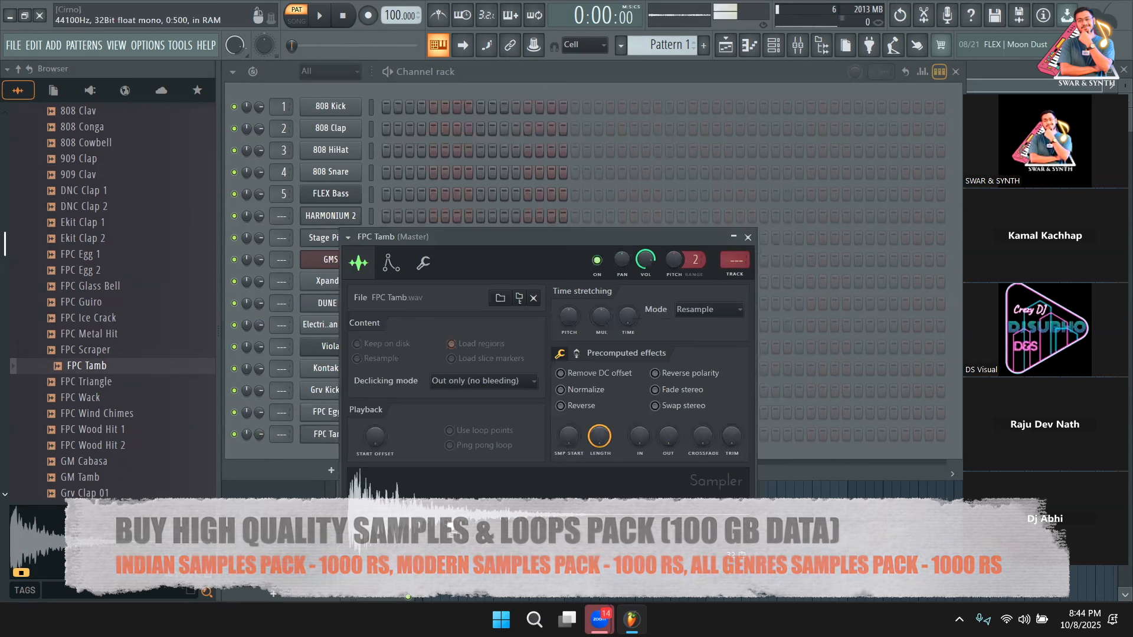
pyautogui.moveTo(89, 461); pyautogui.dragTo(317, 455)
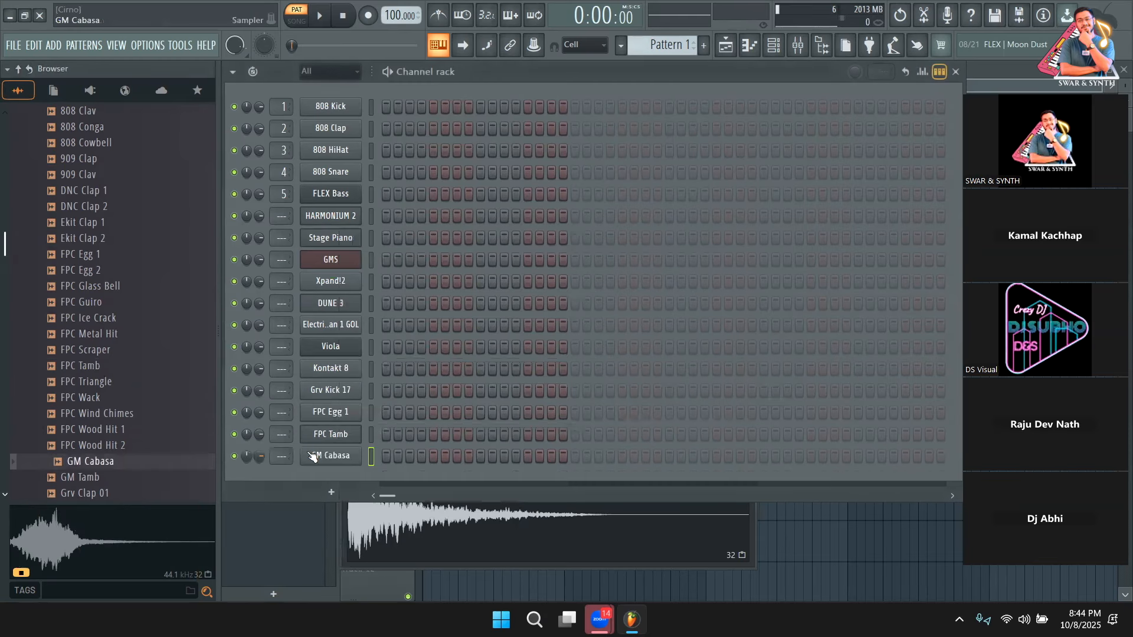
pyautogui.click(357, 461)
# Audition Percussion folder samples such as Grv Clap 02, FPC Guiro, FPC Glass Bell, 808 Conga, RD Woodblock and SC Clap
pyautogui.scroll(-2, 88, 425)
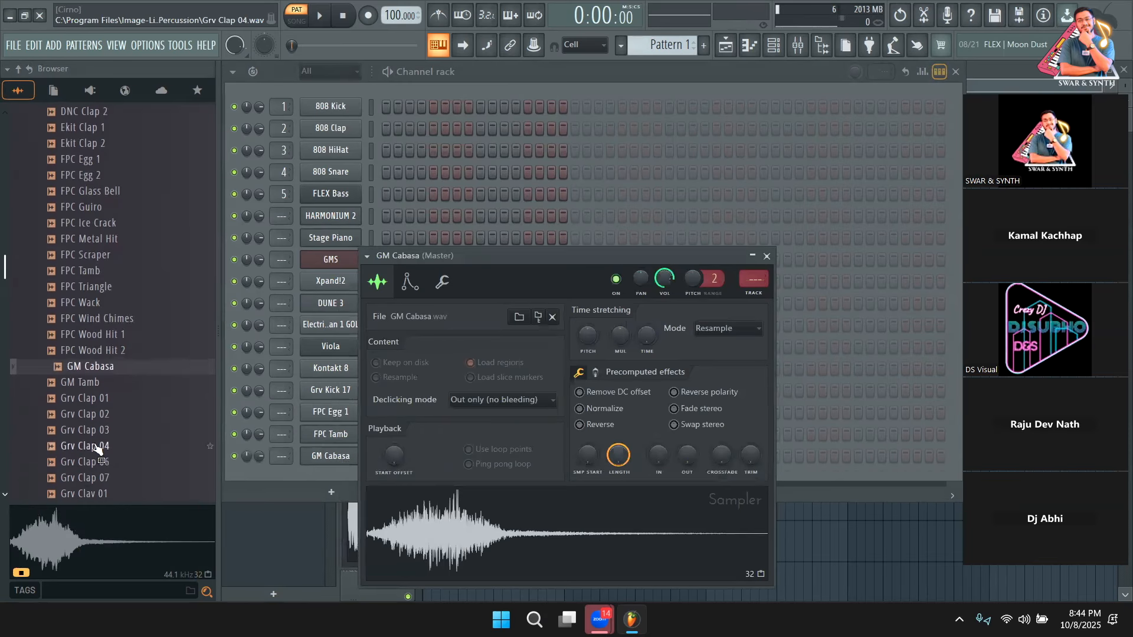
pyautogui.click(90, 414)
pyautogui.scroll(2, 90, 403)
pyautogui.click(115, 301)
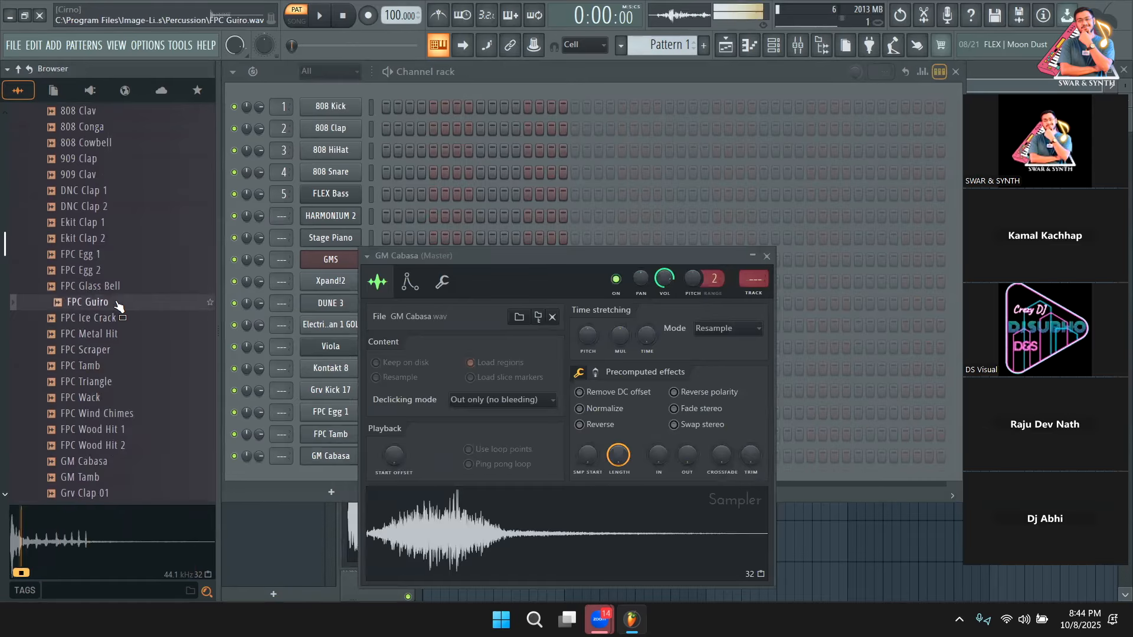
pyautogui.click(115, 286)
pyautogui.scroll(4, 114, 287)
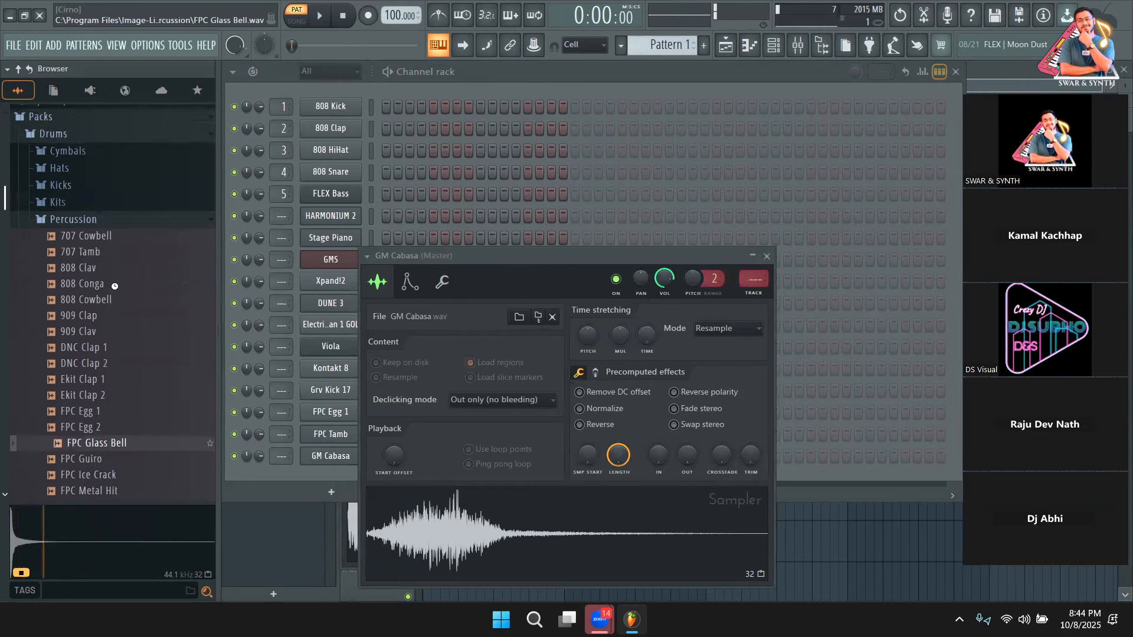
pyautogui.click(107, 383)
pyautogui.click(102, 319)
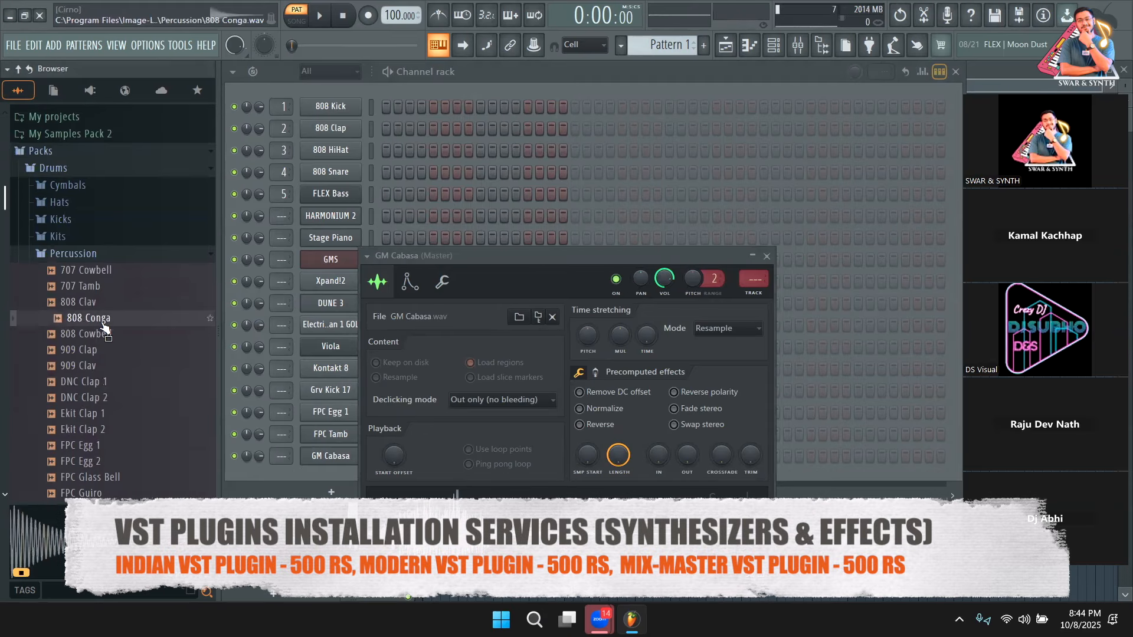
pyautogui.scroll(-15, 104, 326)
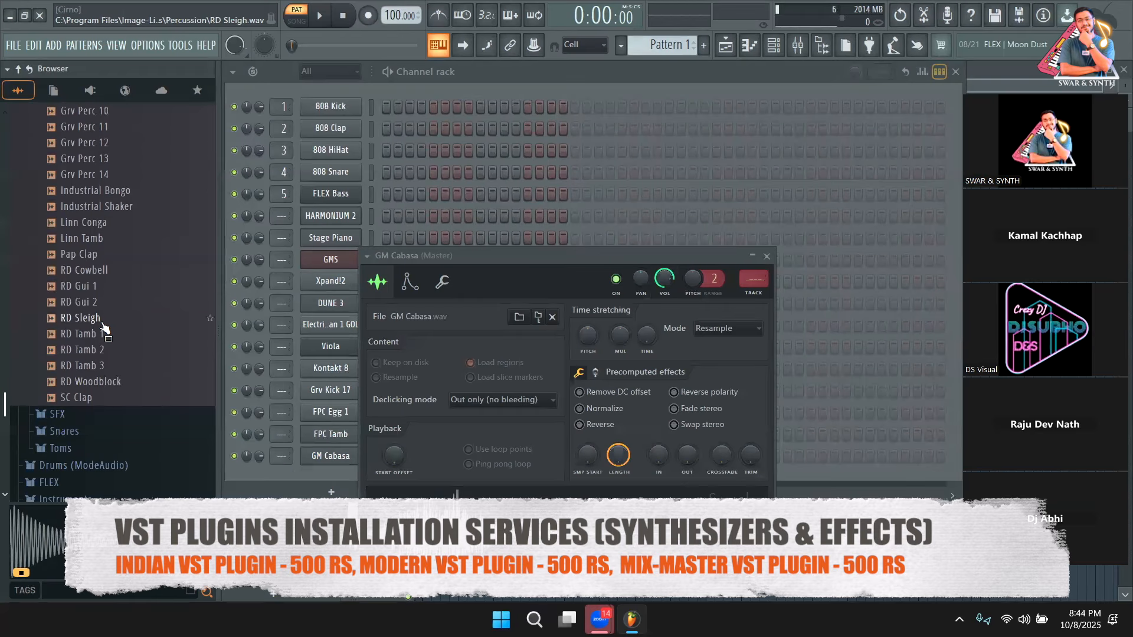
pyautogui.scroll(4, 104, 327)
pyautogui.click(105, 383)
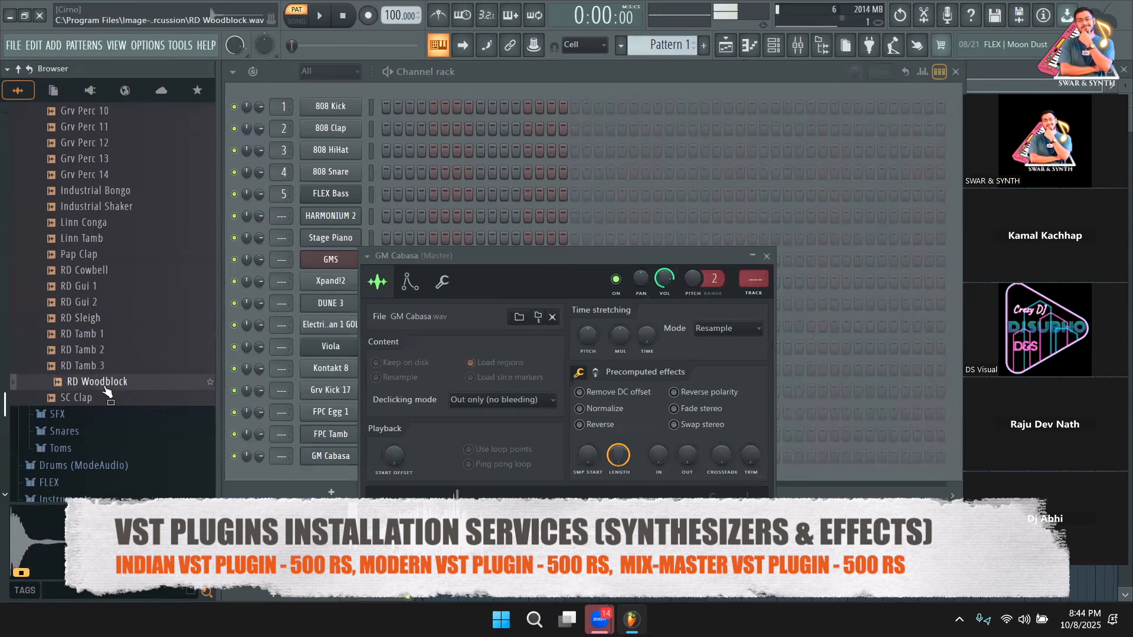
pyautogui.click(99, 397)
# Open the Toms folder and audition its tom samples, including 808 Tom, Overhead Tom and Toidiling Tom
pyautogui.click(89, 447)
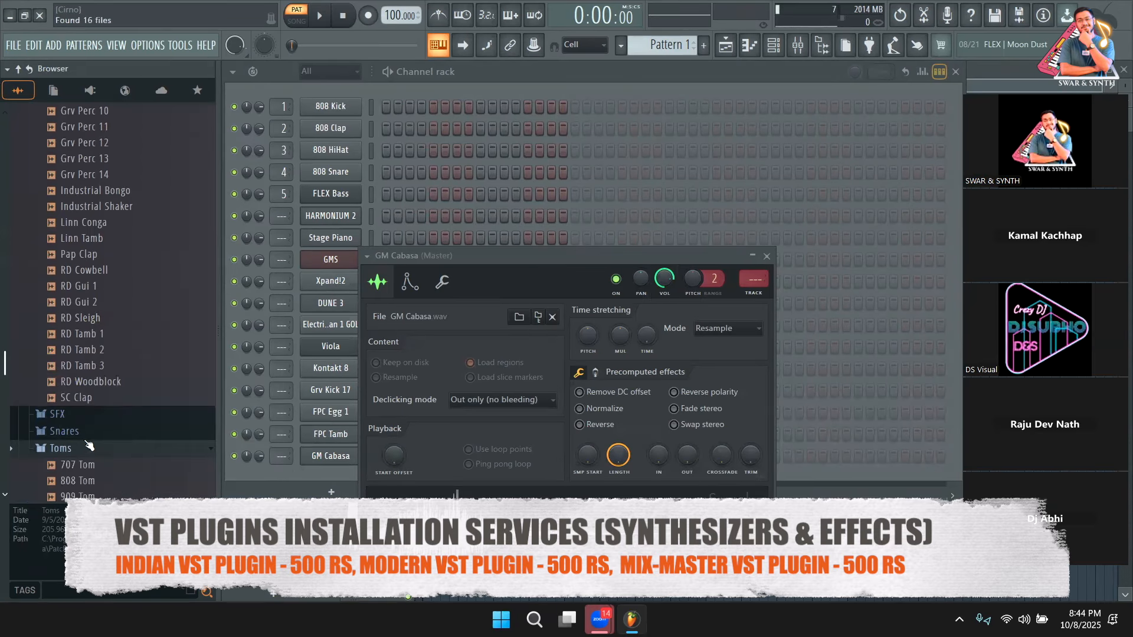
pyautogui.scroll(-4, 101, 307)
pyautogui.click(98, 291)
pyautogui.click(95, 307)
pyautogui.click(99, 324)
pyautogui.click(108, 352)
pyautogui.click(109, 369)
pyautogui.click(110, 401)
pyautogui.click(112, 417)
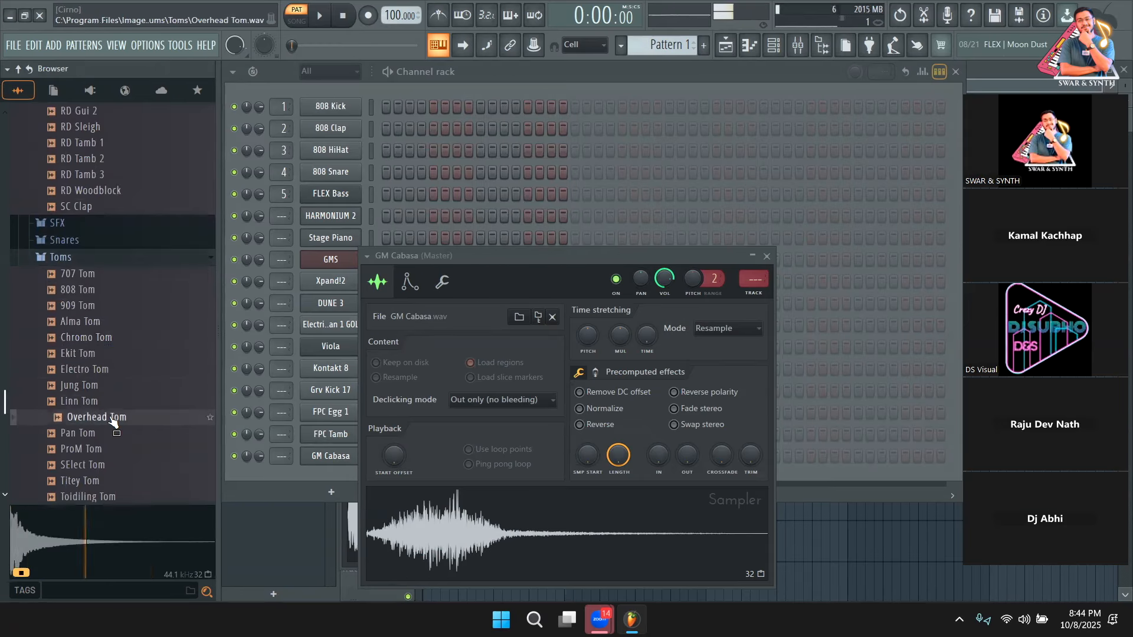
pyautogui.press('Down')
pyautogui.press('Down')
pyautogui.press('Down')
pyautogui.press('Down')
pyautogui.press('Down')
pyautogui.press('Down')
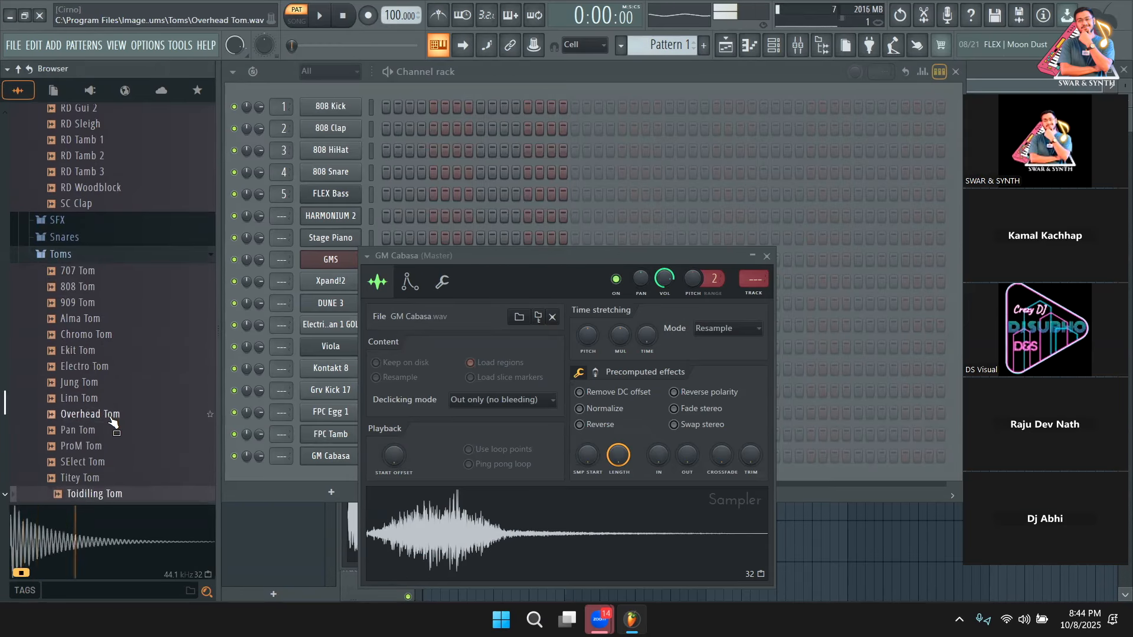
# Open the Hats folder of the Drums pack and audition several of its hi-hat samples
pyautogui.scroll(-3, 112, 421)
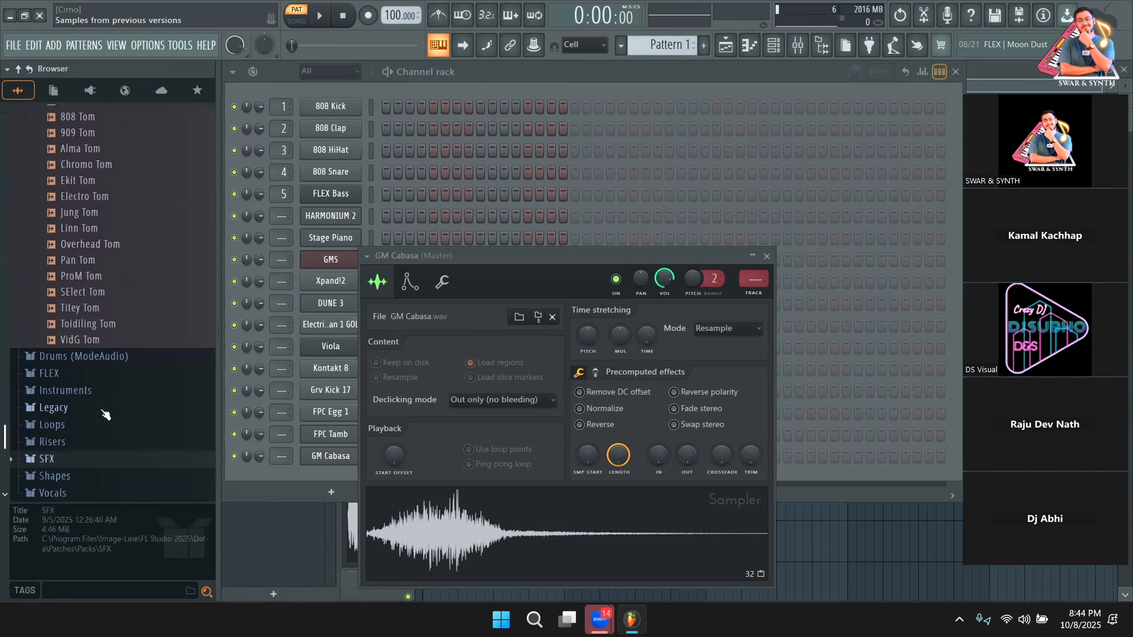
pyautogui.scroll(15, 105, 415)
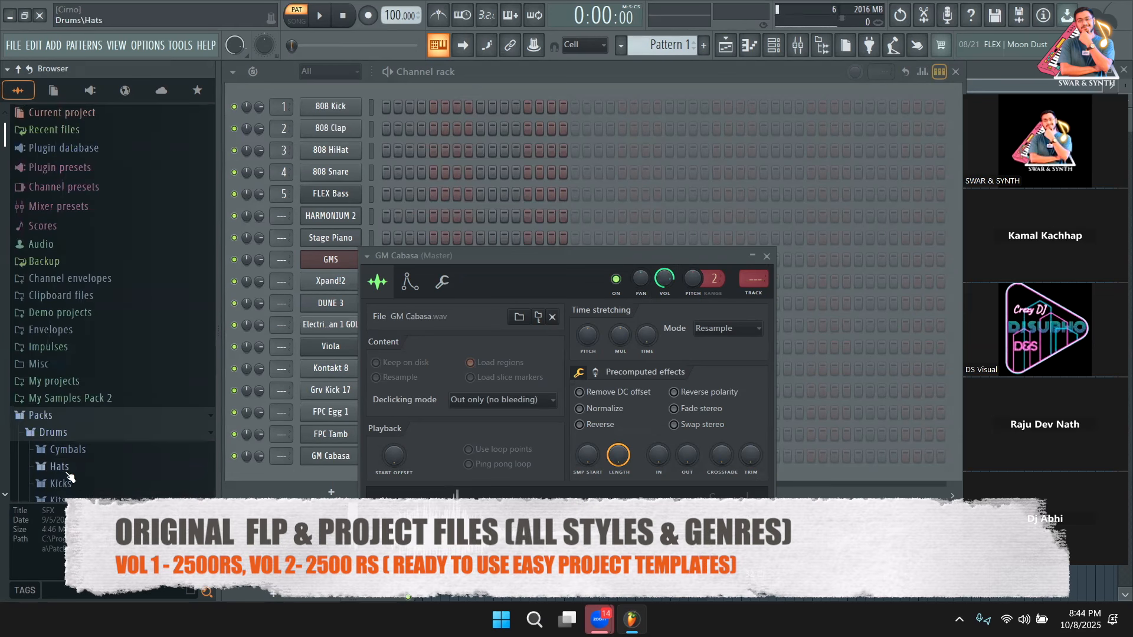
pyautogui.click(66, 472)
pyautogui.click(89, 322)
pyautogui.click(91, 306)
pyautogui.click(91, 294)
pyautogui.click(86, 341)
pyautogui.click(89, 356)
pyautogui.click(90, 388)
pyautogui.click(94, 420)
pyautogui.click(97, 452)
pyautogui.click(95, 469)
# Find Grv CH 06 in the Hats folder and add it as a new channel below GM Cabasa
pyautogui.scroll(-8, 98, 424)
pyautogui.click(101, 345)
pyautogui.click(93, 435)
pyautogui.click(96, 451)
pyautogui.click(480, 107)
pyautogui.moveTo(116, 454); pyautogui.dragTo(238, 458)
pyautogui.moveTo(348, 485); pyautogui.dragTo(349, 481)
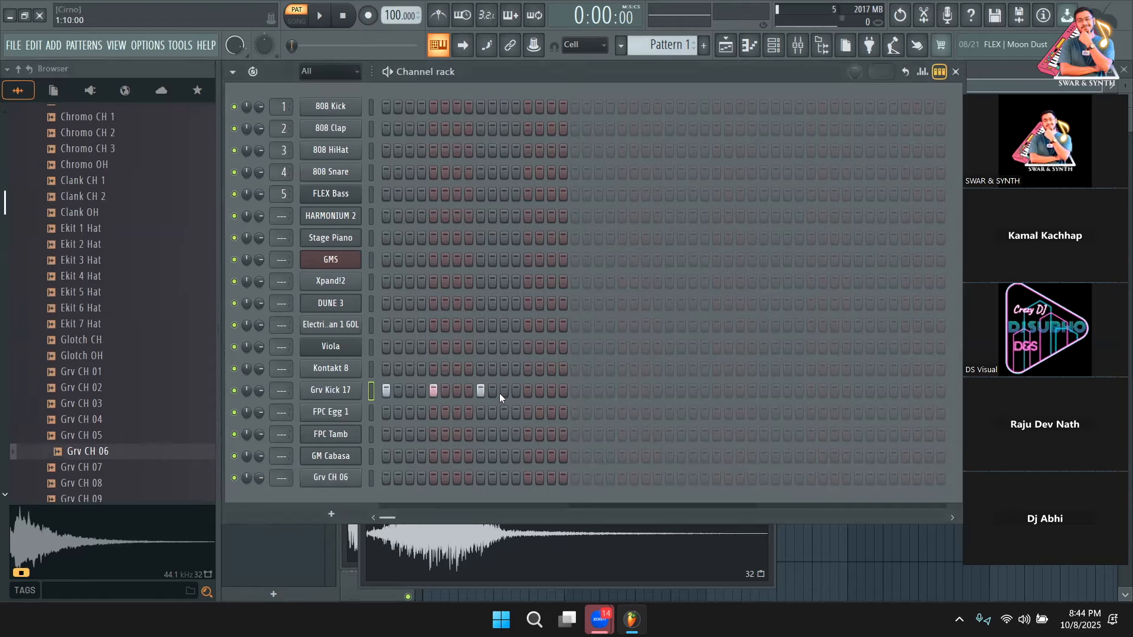
# Start playback and program FPC Egg 1 on steps 5 and 13 and FPC Tamb on steps 3, 7, 11 and 15
pyautogui.click(435, 413)
pyautogui.press('space')
pyautogui.click(526, 414)
pyautogui.click(410, 434)
pyautogui.click(456, 434)
pyautogui.click(504, 434)
pyautogui.click(551, 435)
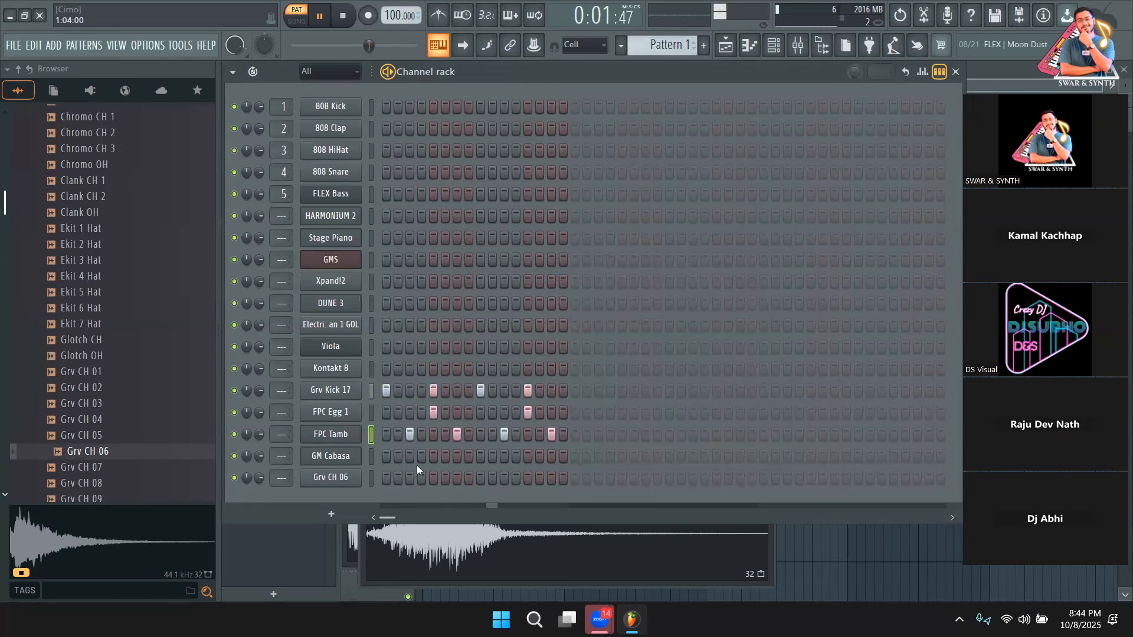
# Program GM Cabasa on steps 7 and 15 and Grv CH 06 on steps 1, 5, 9 and 13, and listen to the pattern
pyautogui.click(550, 456)
pyautogui.click(386, 478)
pyautogui.click(433, 478)
pyautogui.click(480, 478)
pyautogui.click(527, 478)
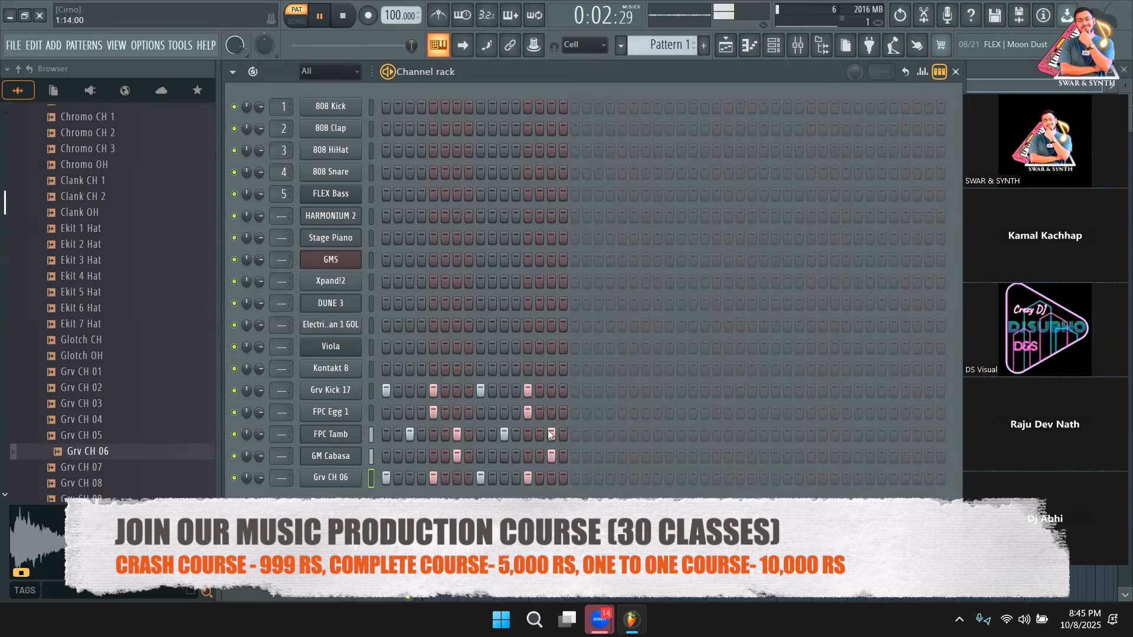
pyautogui.press('space')
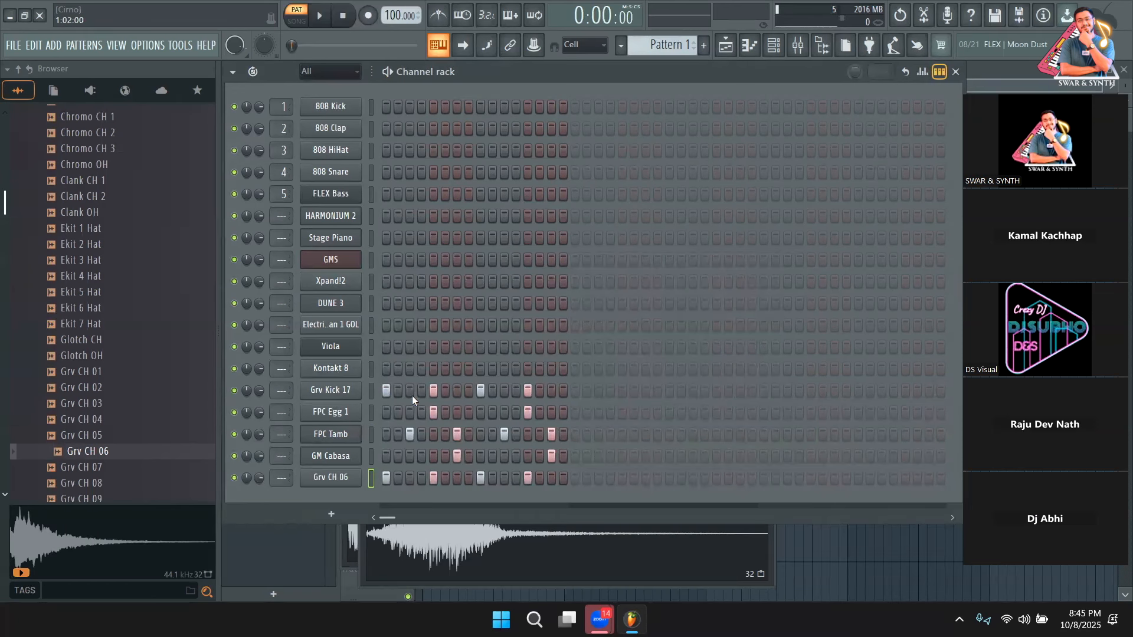
pyautogui.press('space')
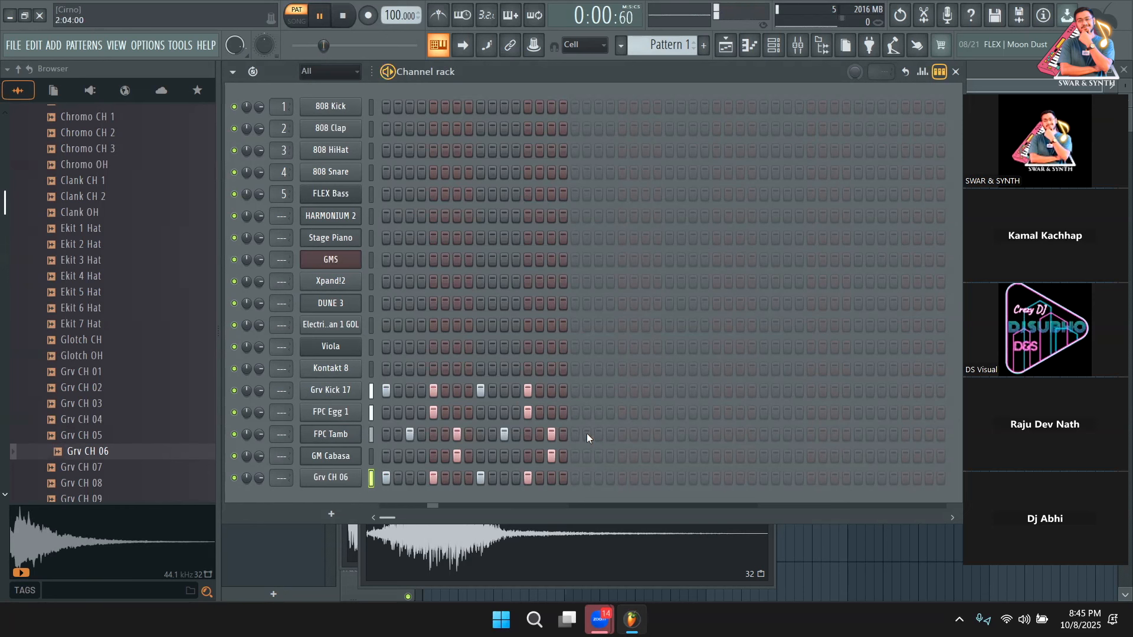
pyautogui.scroll(5, 75, 287)
pyautogui.press('space')
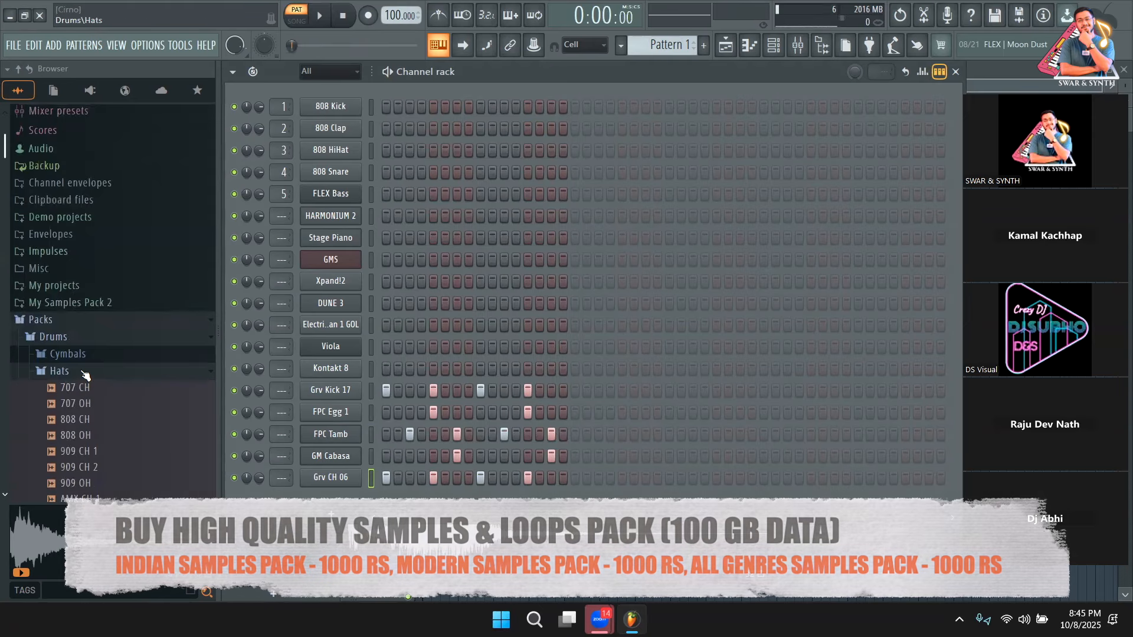
# Collapse the Hats folder and clear all programmed steps from the Grv Kick 17, FPC Egg 1, FPC Tamb, GM Cabasa and Grv CH 06 channels
pyautogui.click(85, 373)
pyautogui.moveTo(541, 387); pyautogui.dragTo(384, 390)
pyautogui.moveTo(398, 434); pyautogui.dragTo(593, 438)
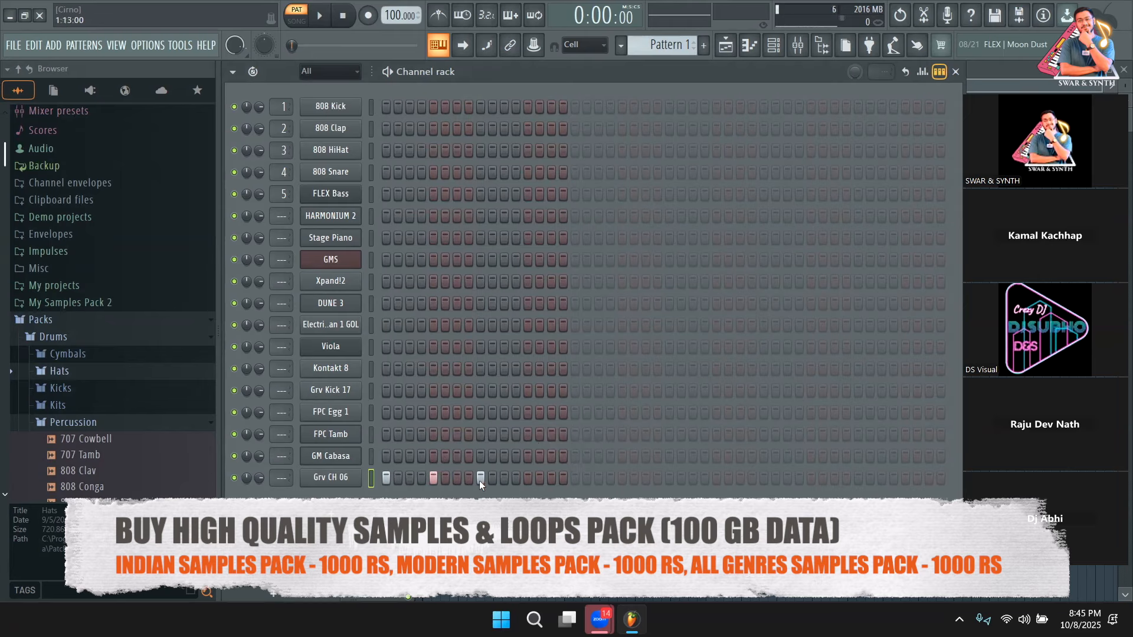
pyautogui.scroll(-5, 94, 425)
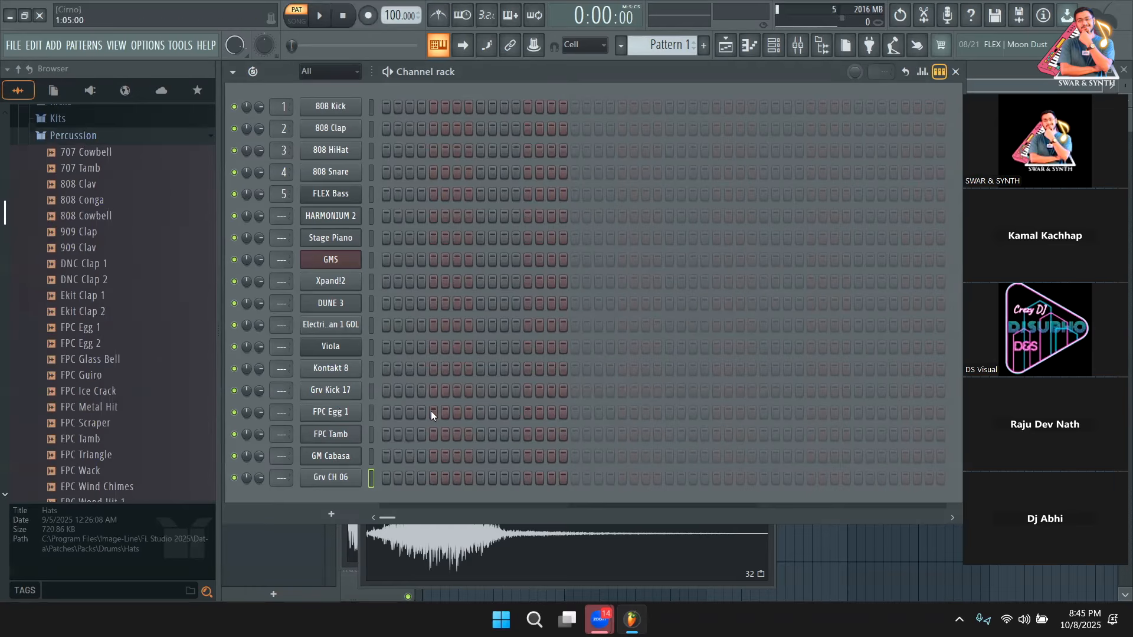
# Find FLEX among the Synth classic generators in the plugin database and add it as a new channel below Grv CH 06
pyautogui.scroll(10, 110, 389)
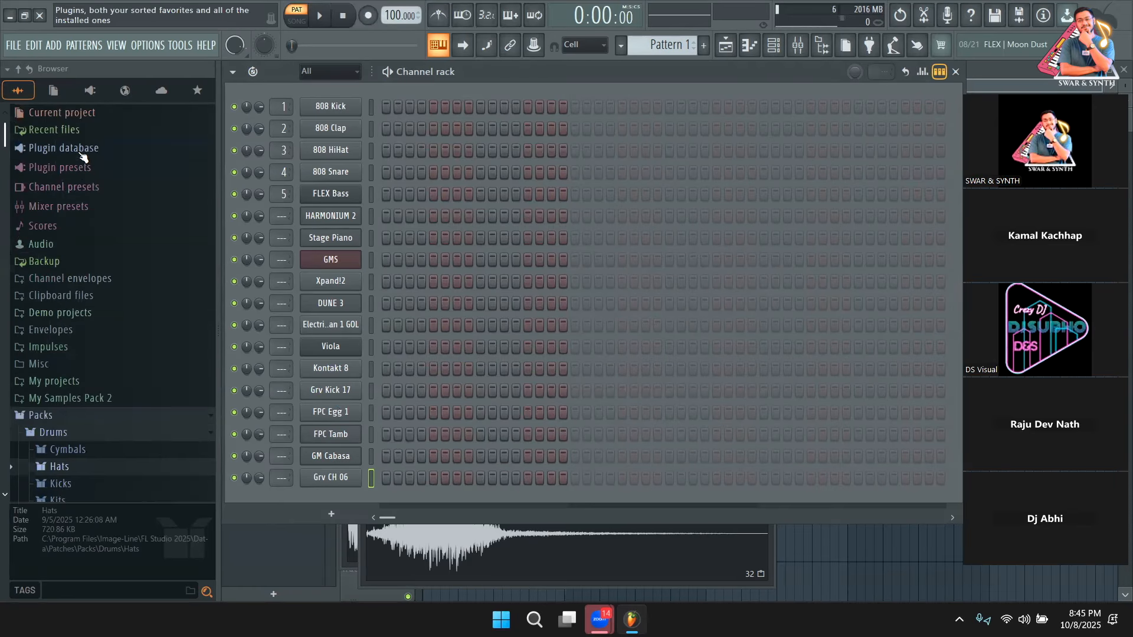
pyautogui.click(82, 152)
pyautogui.click(77, 186)
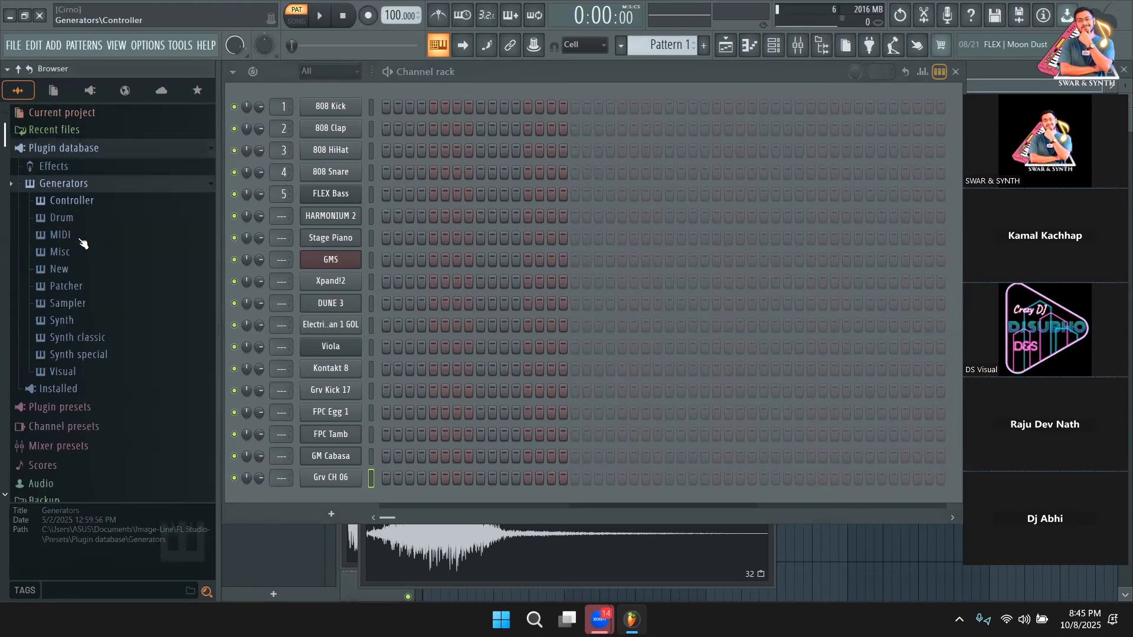
pyautogui.click(89, 337)
pyautogui.scroll(-3, 89, 331)
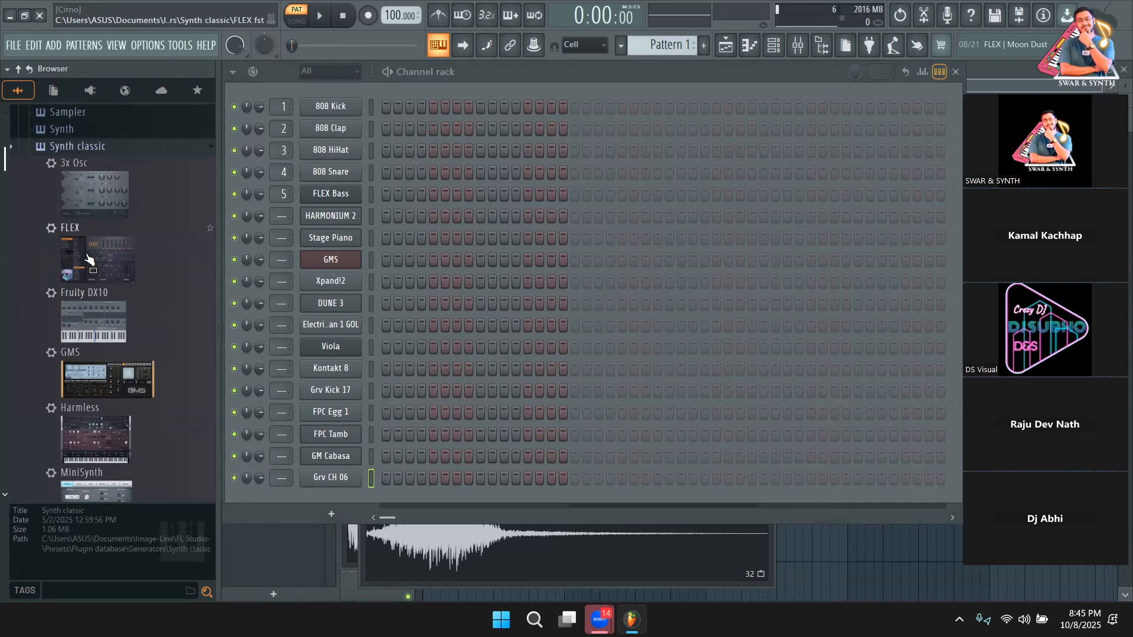
pyautogui.moveTo(89, 253); pyautogui.dragTo(146, 371)
pyautogui.moveTo(323, 516); pyautogui.dragTo(324, 508)
# Load the Dark Resonance preset in FLEX, audition it with a few notes and return to the channel rack
pyautogui.moveTo(404, 143); pyautogui.dragTo(348, 72)
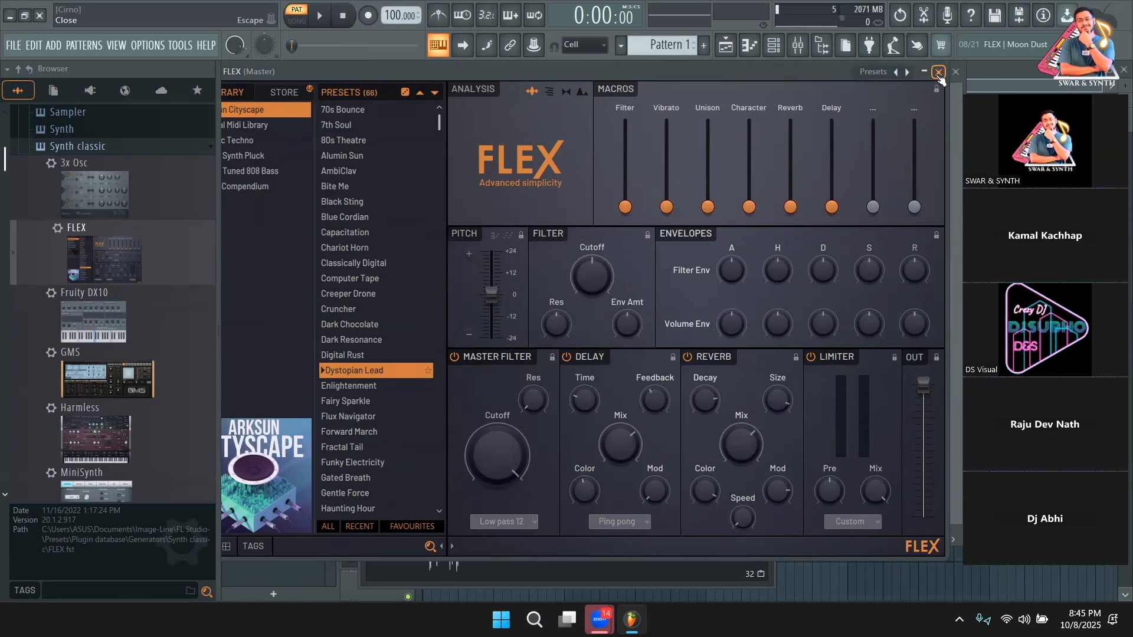
pyautogui.moveTo(716, 71); pyautogui.dragTo(758, 78)
pyautogui.click(413, 347)
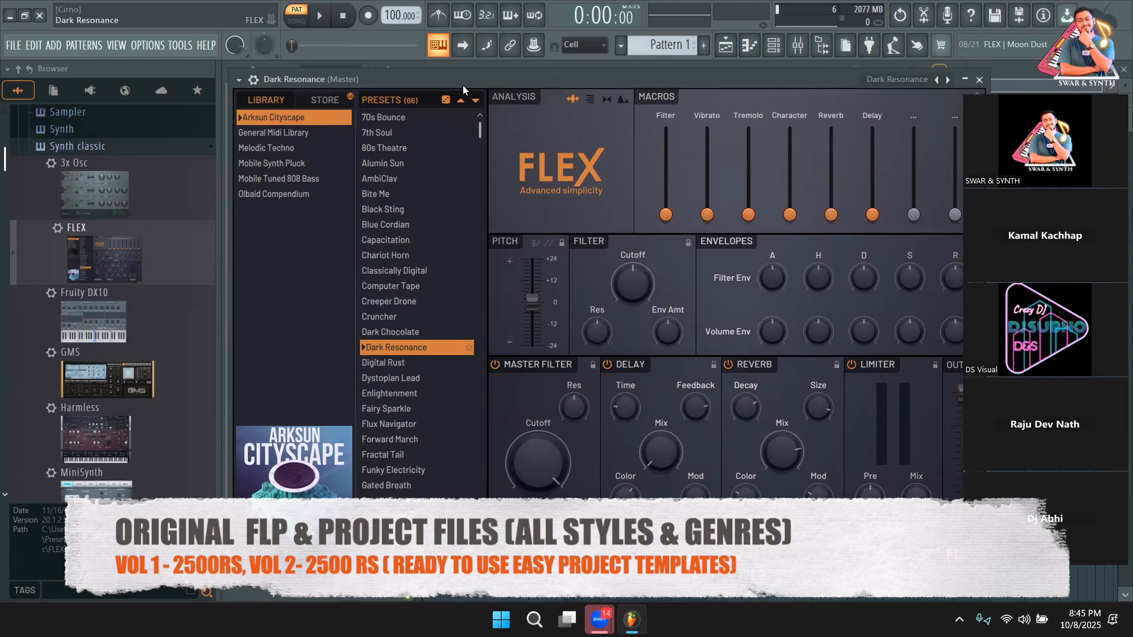
pyautogui.press('w')
pyautogui.press('m')
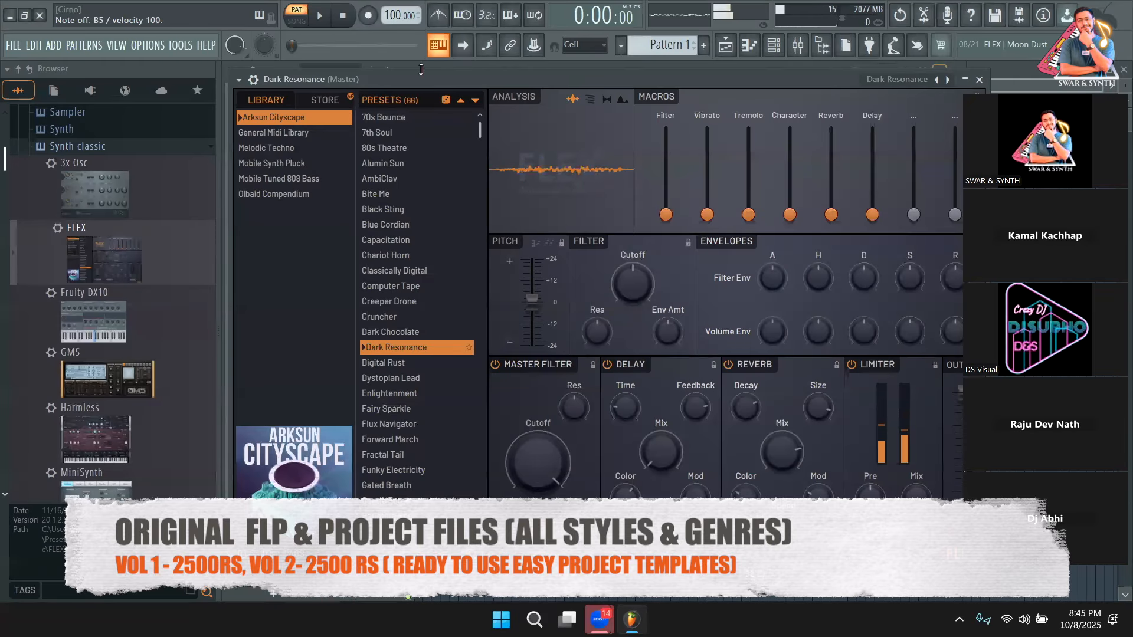
pyautogui.moveTo(394, 77); pyautogui.dragTo(478, 98)
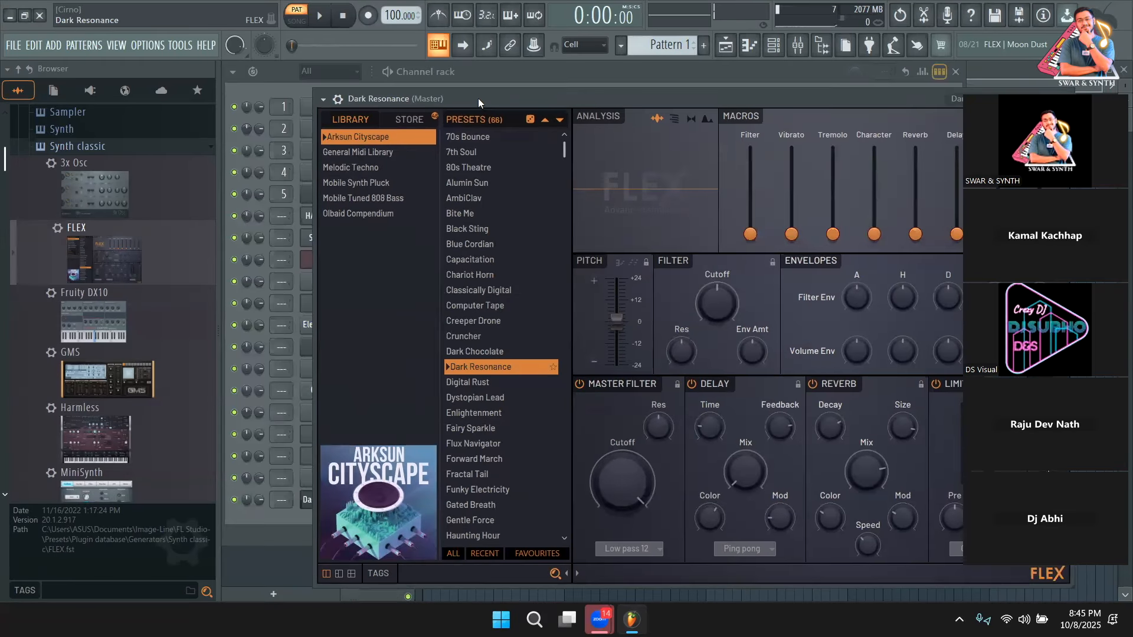
pyautogui.click(498, 75)
# Open the Snares folder of the Drums pack and audition a range of its samples, including Alum Snare 1 and Ekit Snare
pyautogui.moveTo(2, 271); pyautogui.dragTo(8, 432)
pyautogui.click(65, 204)
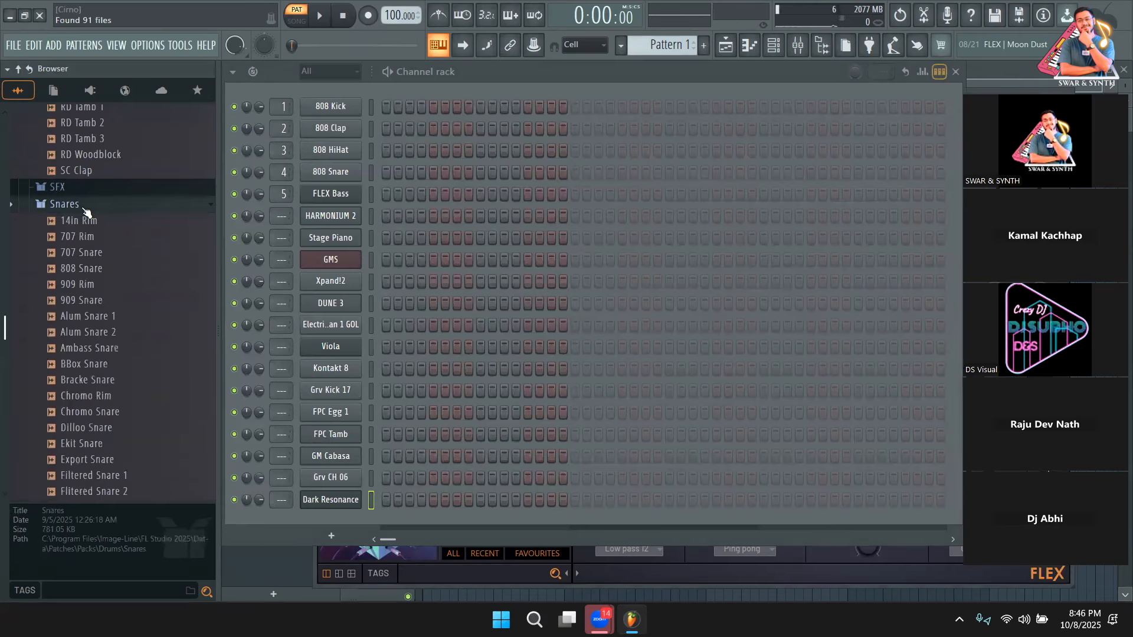
pyautogui.click(90, 316)
pyautogui.click(104, 426)
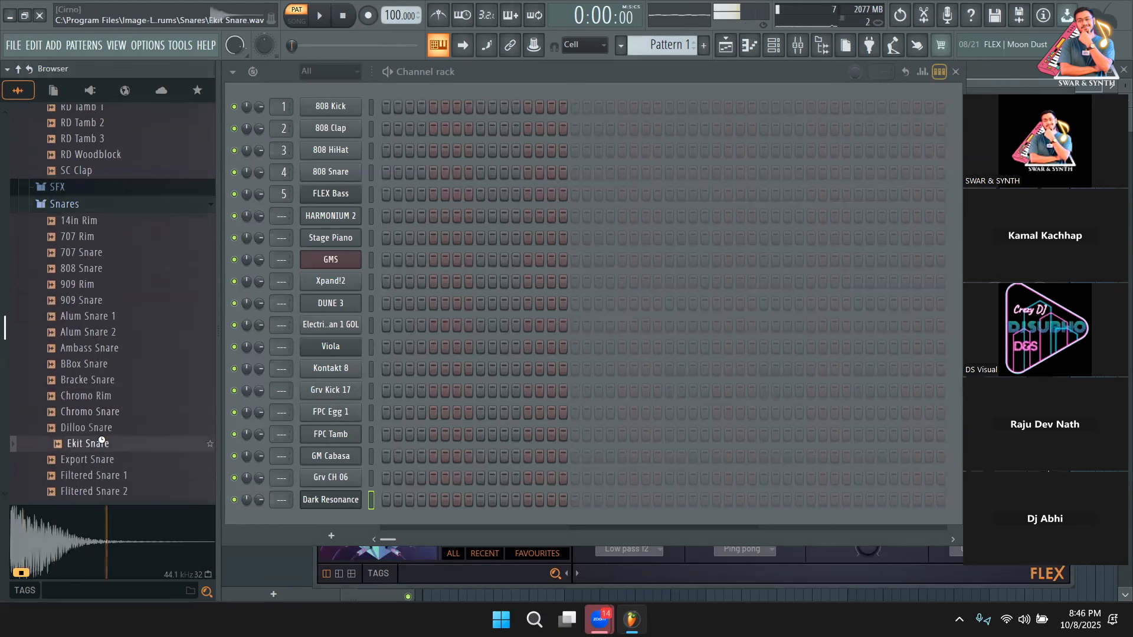
pyautogui.scroll(-6, 104, 422)
pyautogui.click(94, 348)
pyautogui.click(104, 366)
pyautogui.click(102, 367)
pyautogui.click(103, 398)
pyautogui.scroll(-4, 105, 404)
pyautogui.click(94, 300)
pyautogui.click(96, 331)
pyautogui.click(96, 364)
pyautogui.scroll(-6, 96, 372)
pyautogui.click(93, 269)
pyautogui.click(90, 332)
pyautogui.click(89, 364)
pyautogui.click(94, 380)
# Open the Loops folder inside the Legacy pack and audition DL_Electrobox, DL_Electroloop and DL_Housetime
pyautogui.scroll(-15, 94, 378)
pyautogui.scroll(-7, 87, 259)
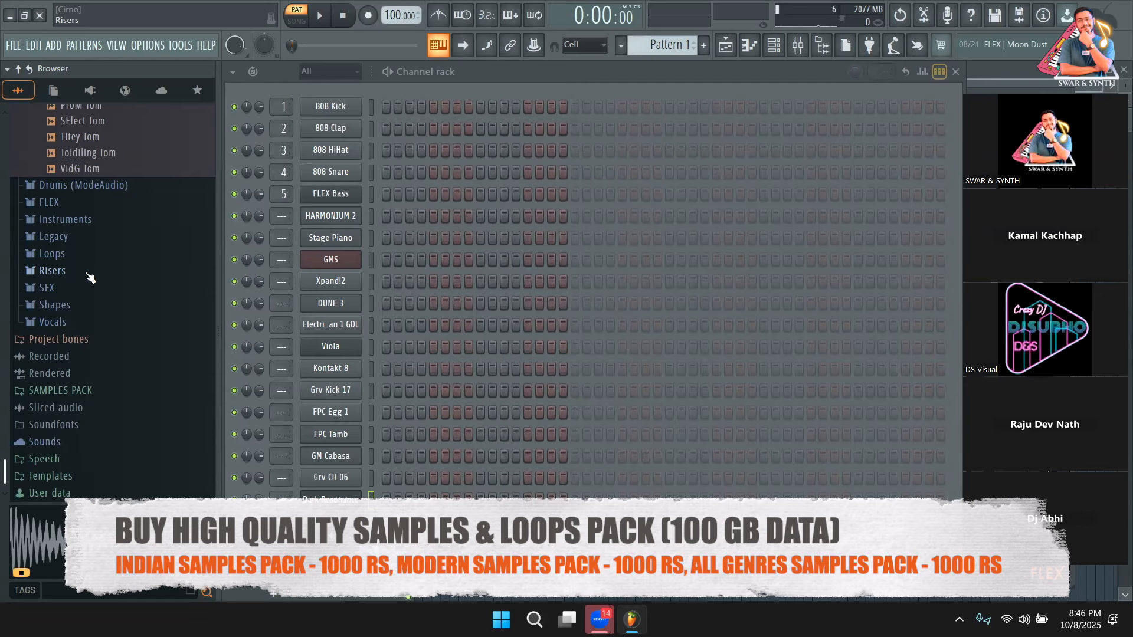
pyautogui.click(80, 235)
pyautogui.scroll(2, 73, 240)
pyautogui.scroll(-2, 82, 259)
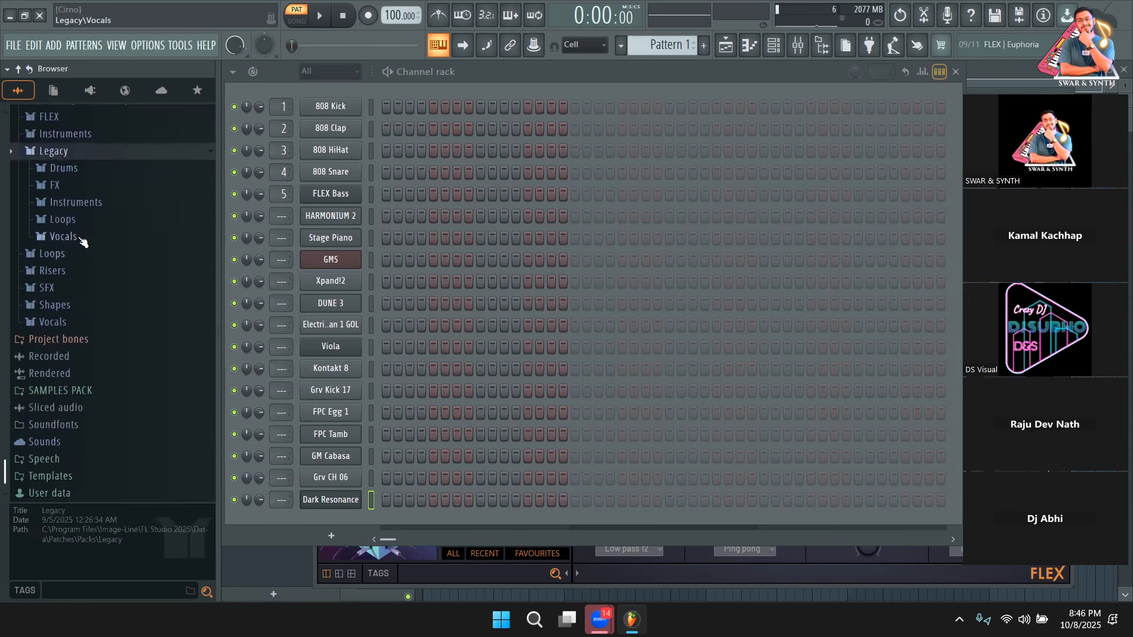
pyautogui.click(79, 224)
pyautogui.click(97, 283)
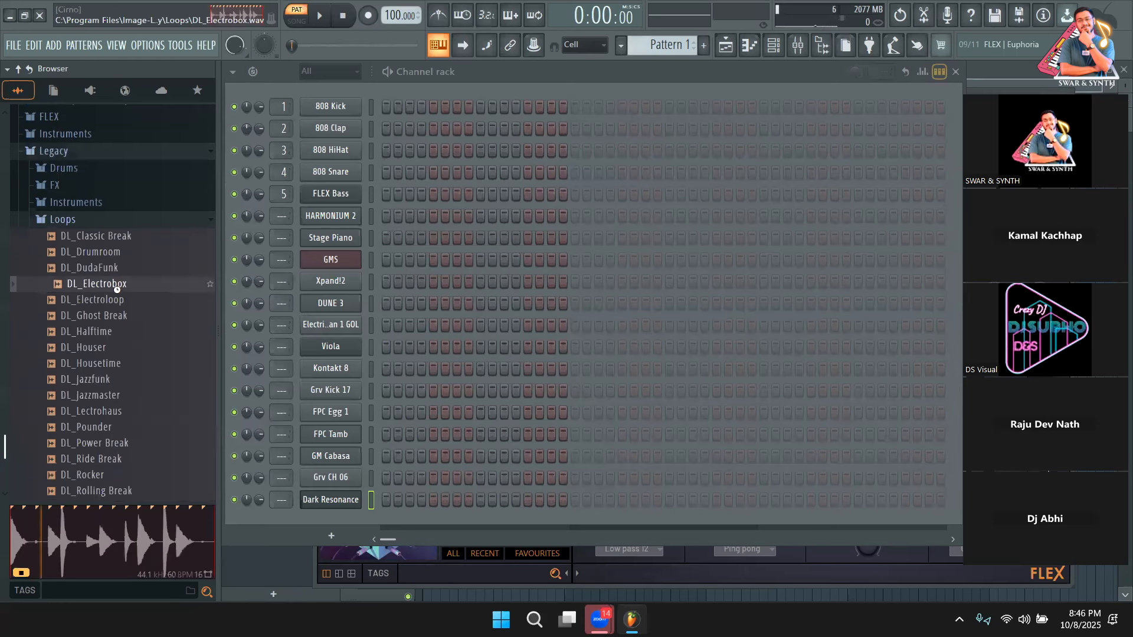
pyautogui.click(117, 300)
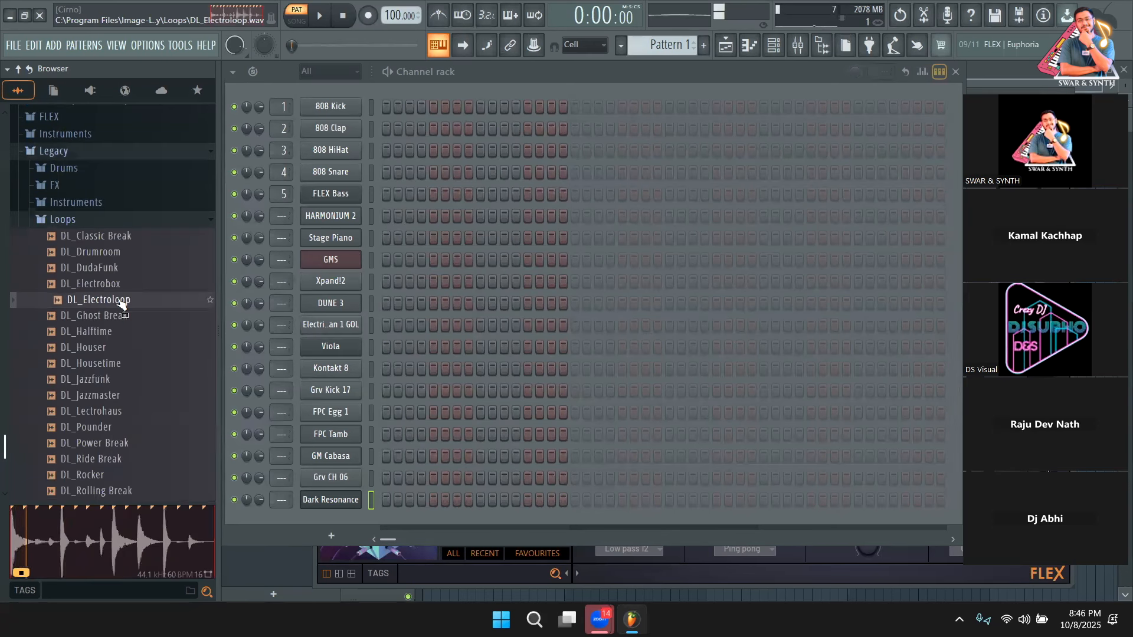
pyautogui.scroll(-2, 119, 301)
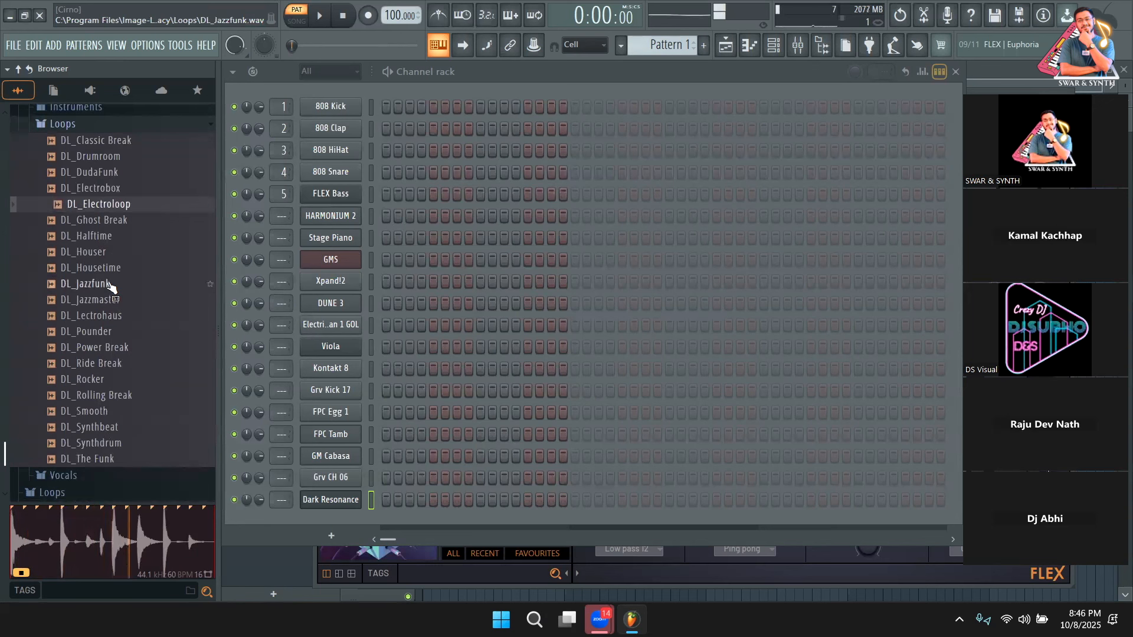
pyautogui.click(128, 273)
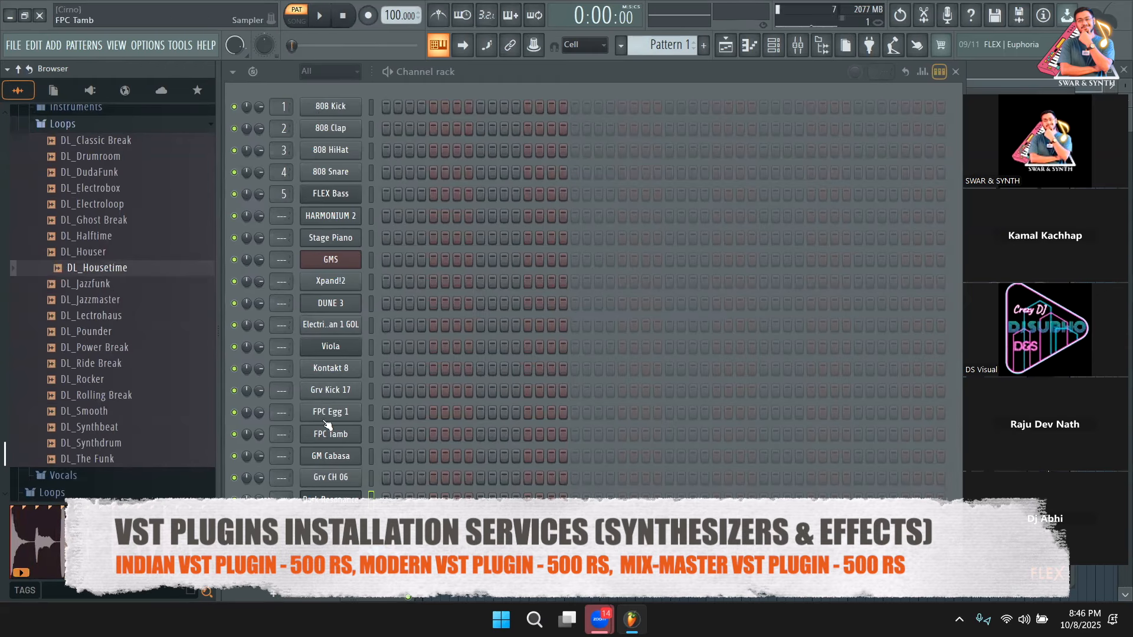
# Examine the sampler settings and waveforms of the Grv Kick 17, FPC Egg 1 and FPC Tamb channels
pyautogui.click(333, 388)
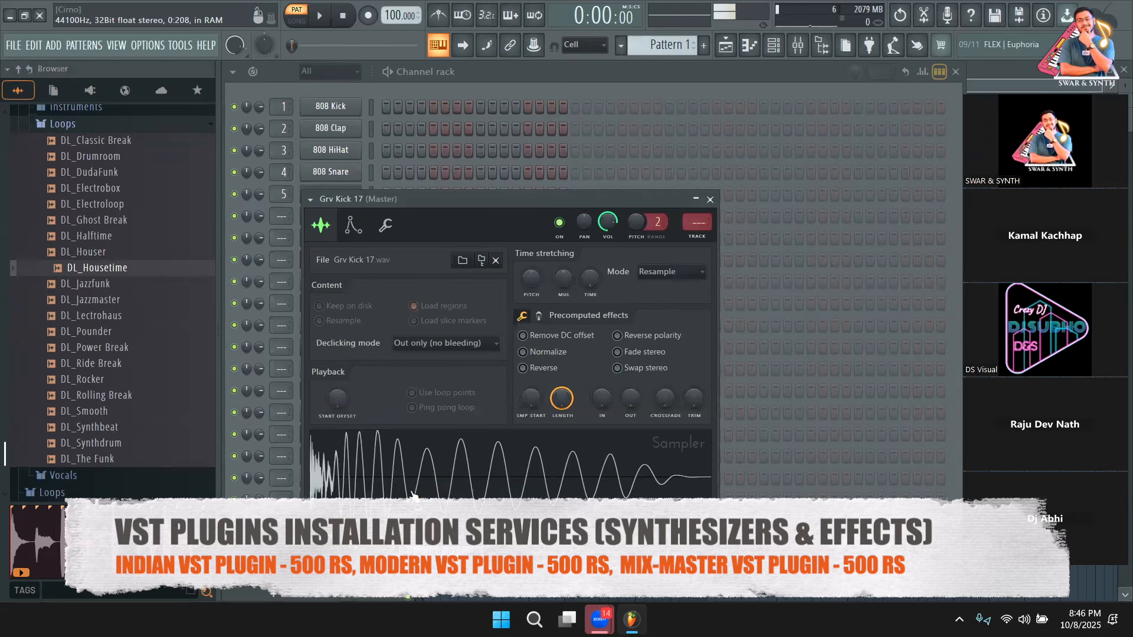
pyautogui.press('Escape')
pyautogui.click(355, 410)
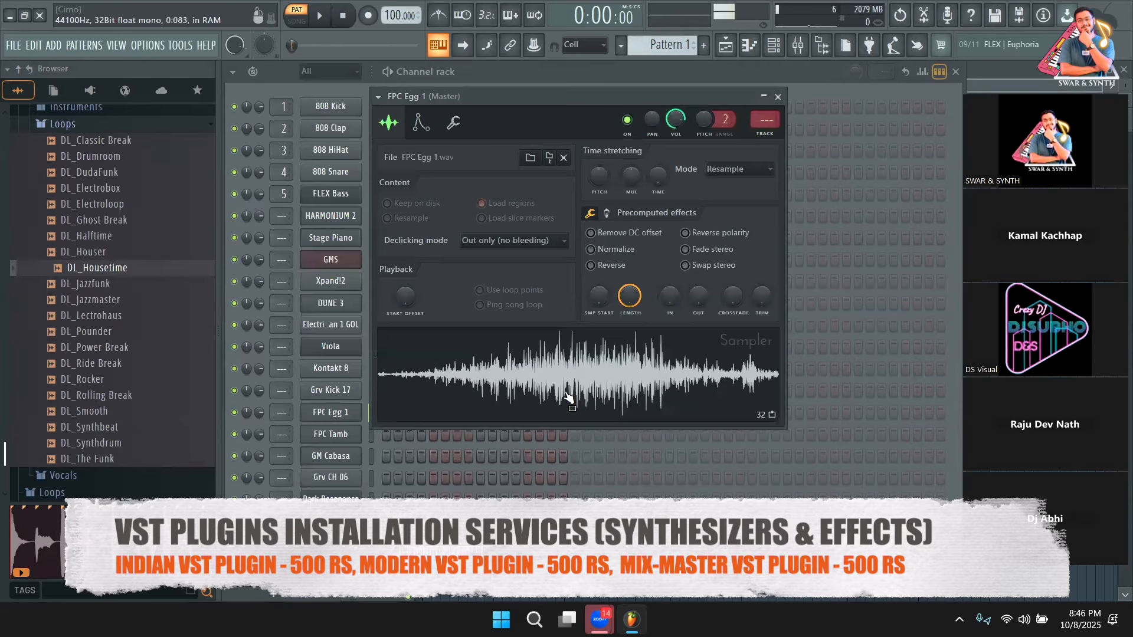
pyautogui.click(344, 437)
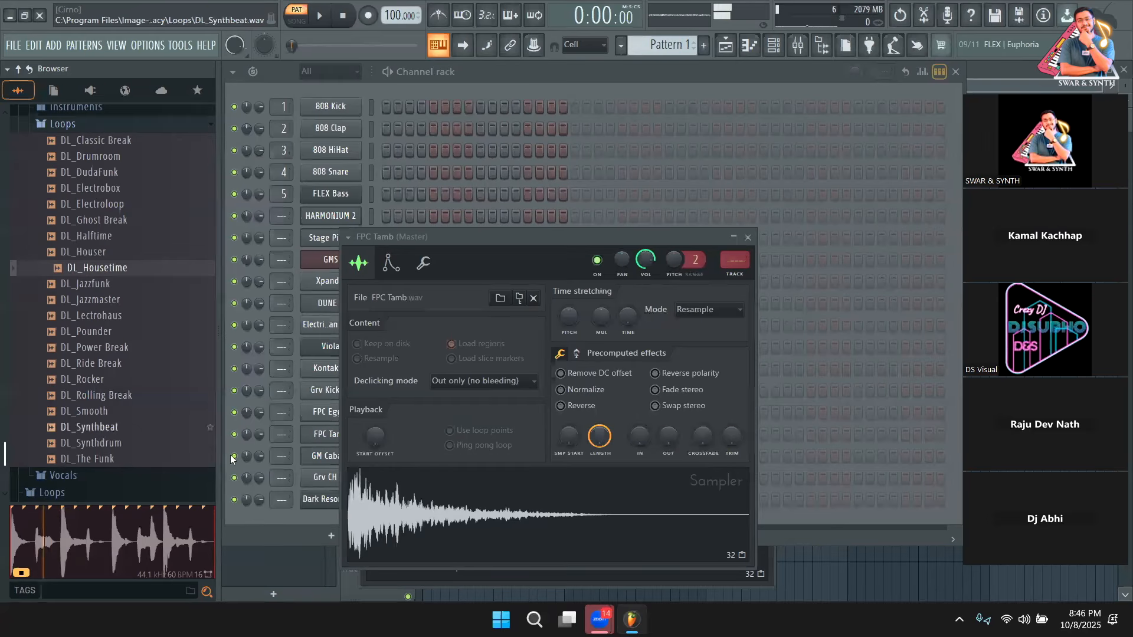
pyautogui.press('Escape')
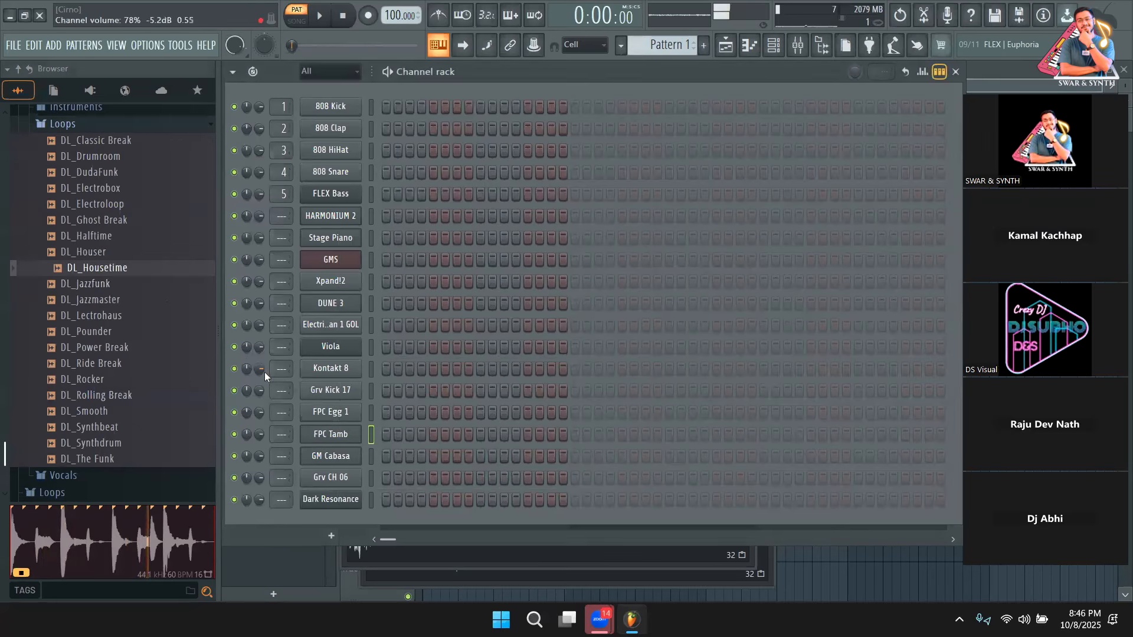
pyautogui.click(328, 390)
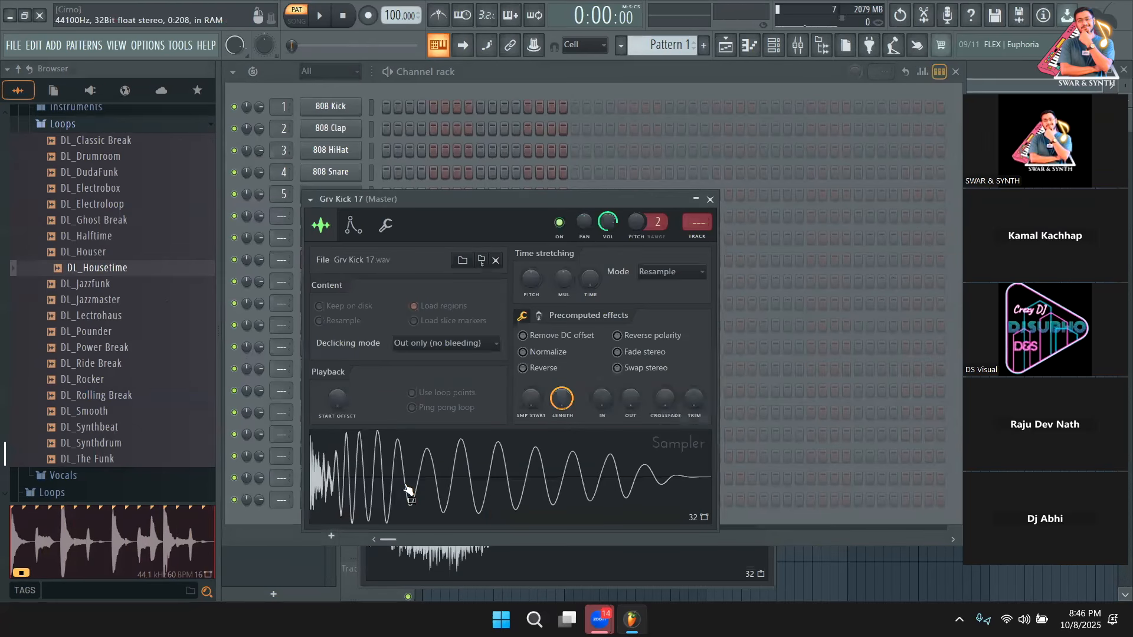
# Audition more Legacy drum loops, including DL_Houser, DL_Housetime, DL_Power Break, DL_Rocker and DL_Rolling Break
pyautogui.click(119, 254)
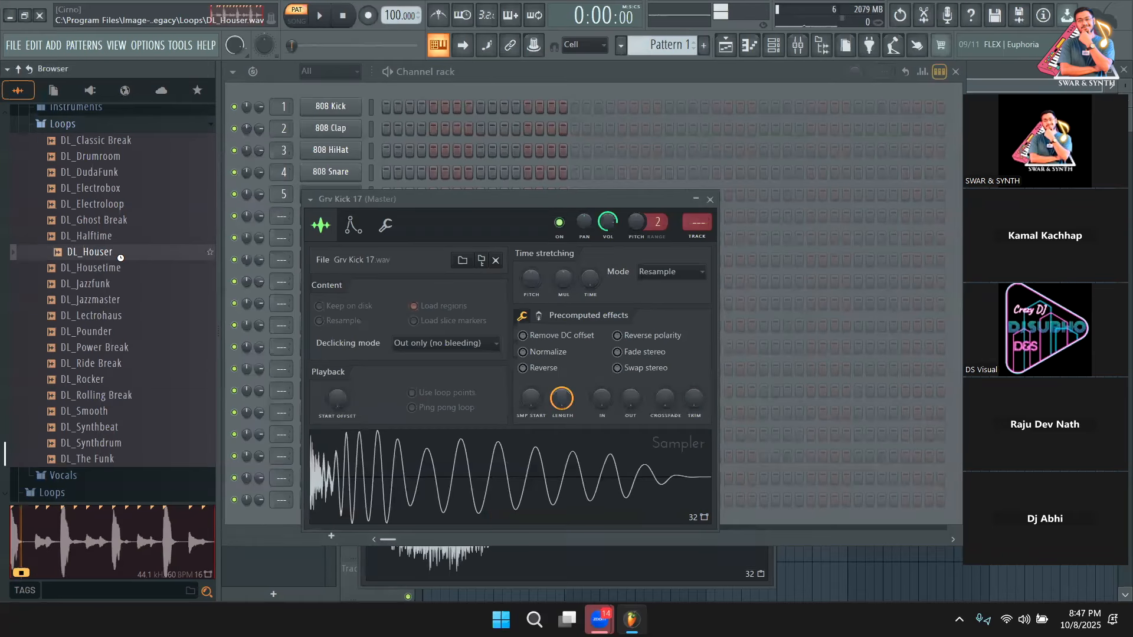
pyautogui.click(123, 269)
pyautogui.scroll(-2, 123, 277)
pyautogui.click(118, 253)
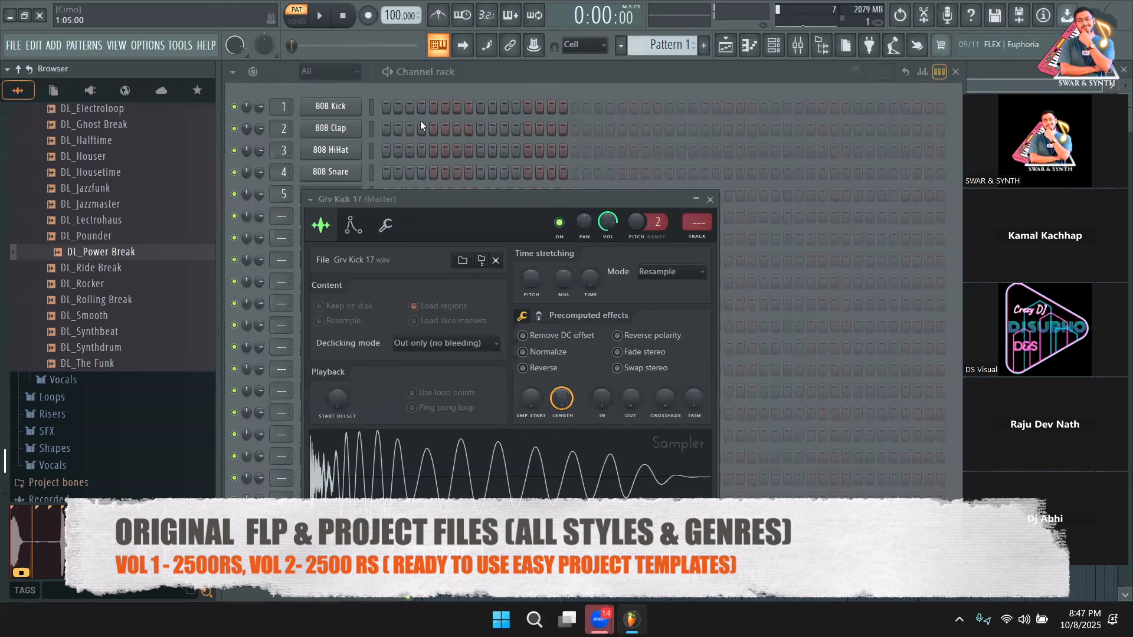
pyautogui.click(410, 106)
pyautogui.click(409, 106)
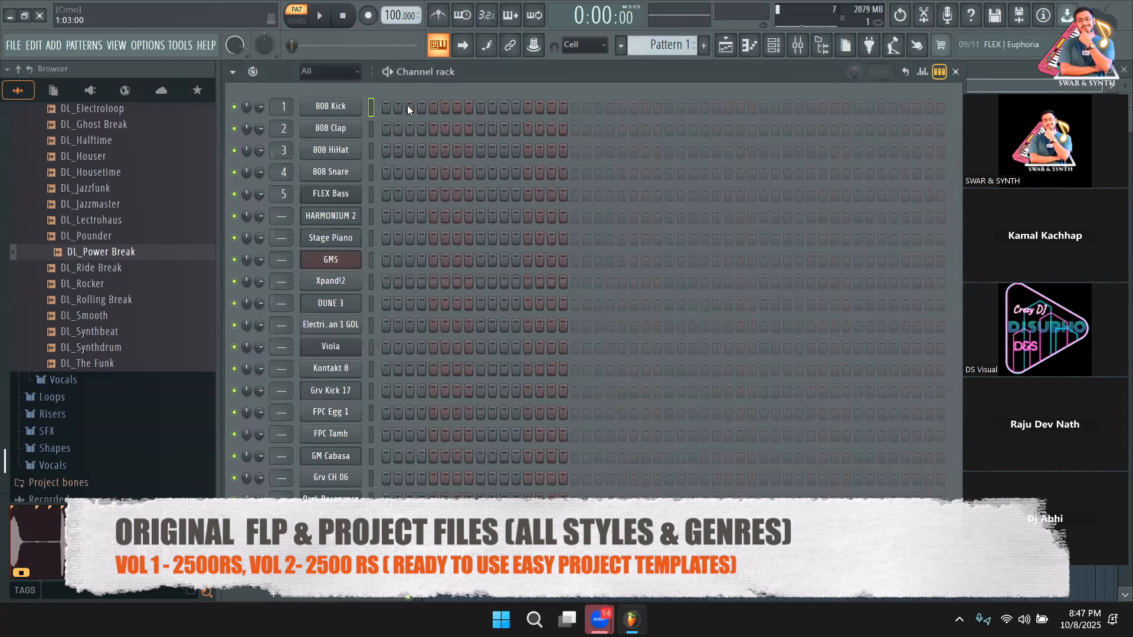
pyautogui.click(160, 271)
pyautogui.click(153, 284)
pyautogui.click(150, 299)
# Open the Legacy Vocals folder, audition FLS_Alright 001 and FLS_AreUHere2Move_002, and collapse the folder
pyautogui.scroll(-3, 150, 295)
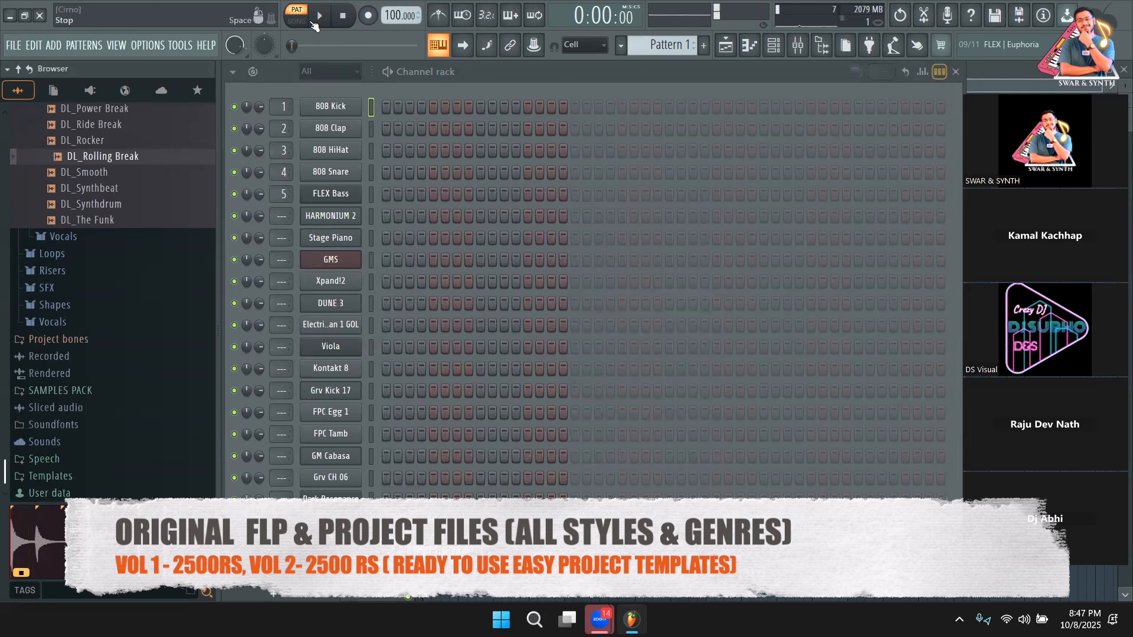
pyautogui.click(59, 237)
pyautogui.click(108, 275)
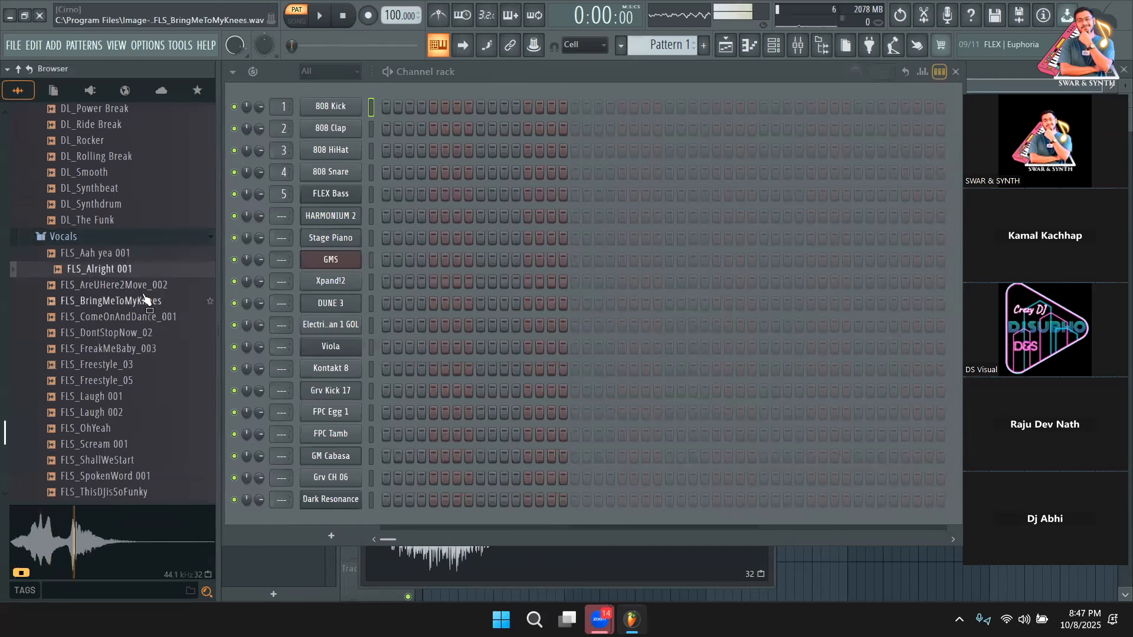
pyautogui.click(141, 285)
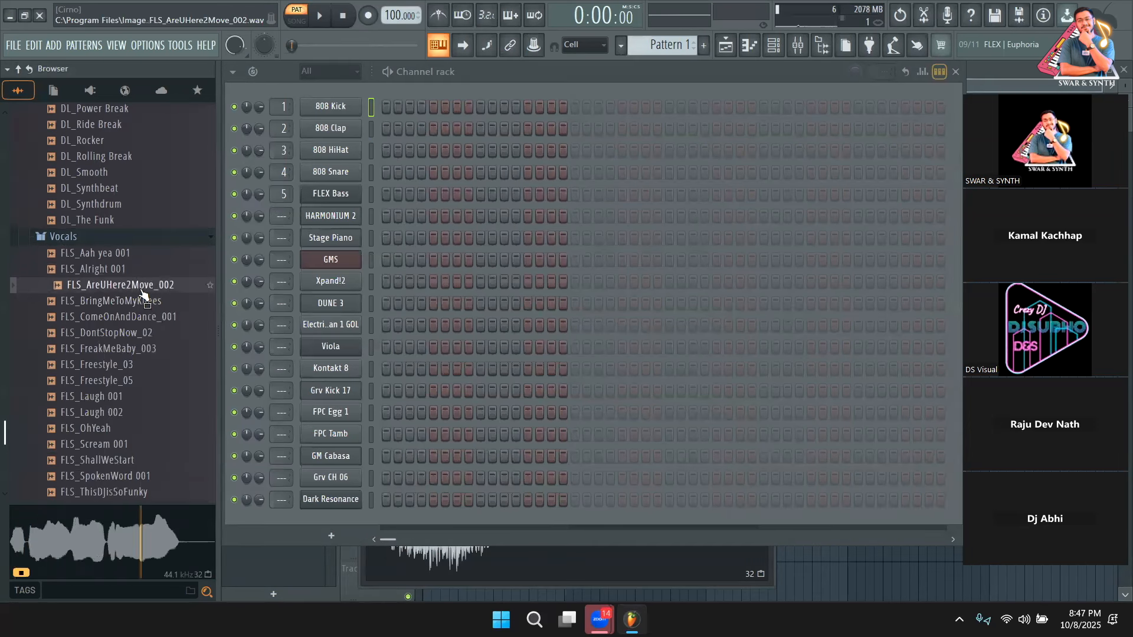
pyautogui.click(121, 237)
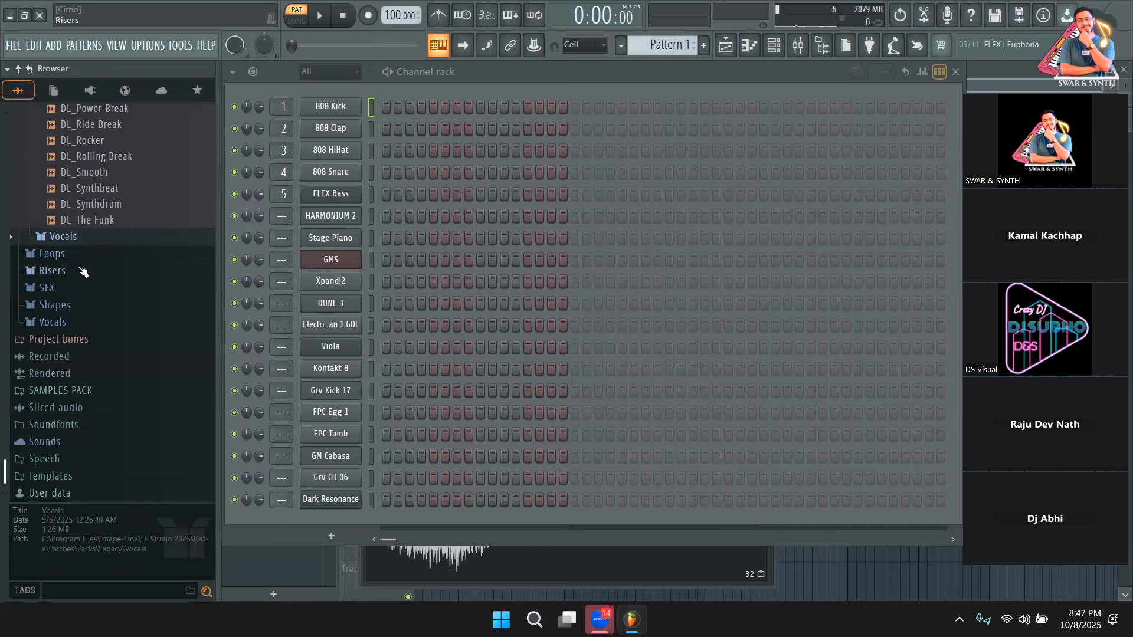
# Open the Risers pack and audition the Riser Laboratory sample
pyautogui.click(84, 271)
pyautogui.scroll(-5, 87, 268)
pyautogui.click(87, 210)
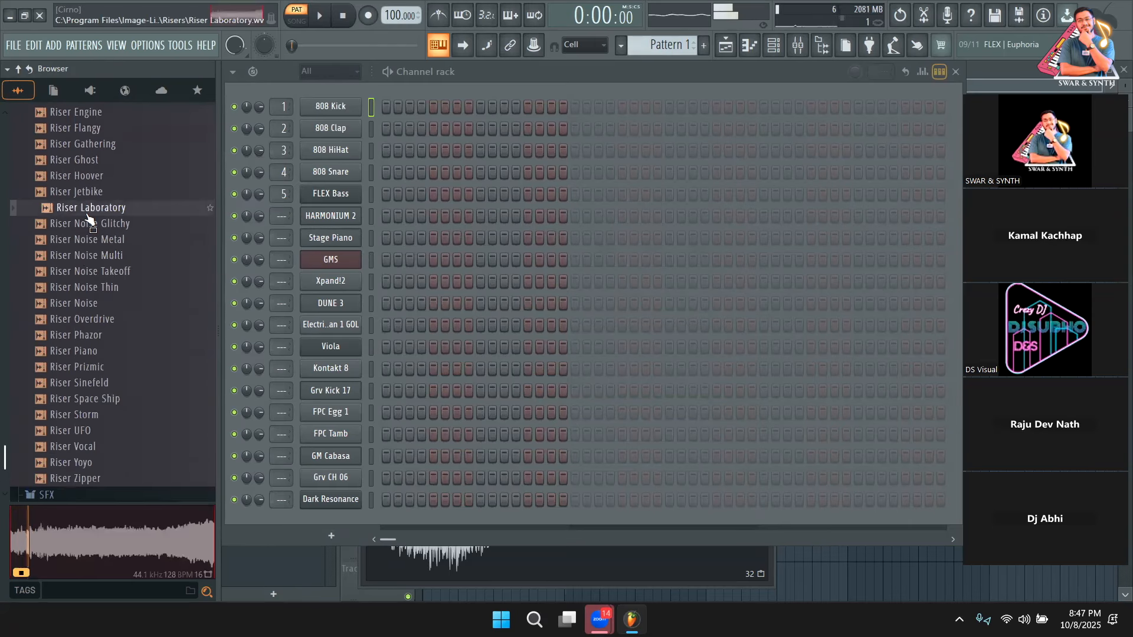
# Open the Vocals pack below the Risers samples
pyautogui.scroll(-5, 59, 354)
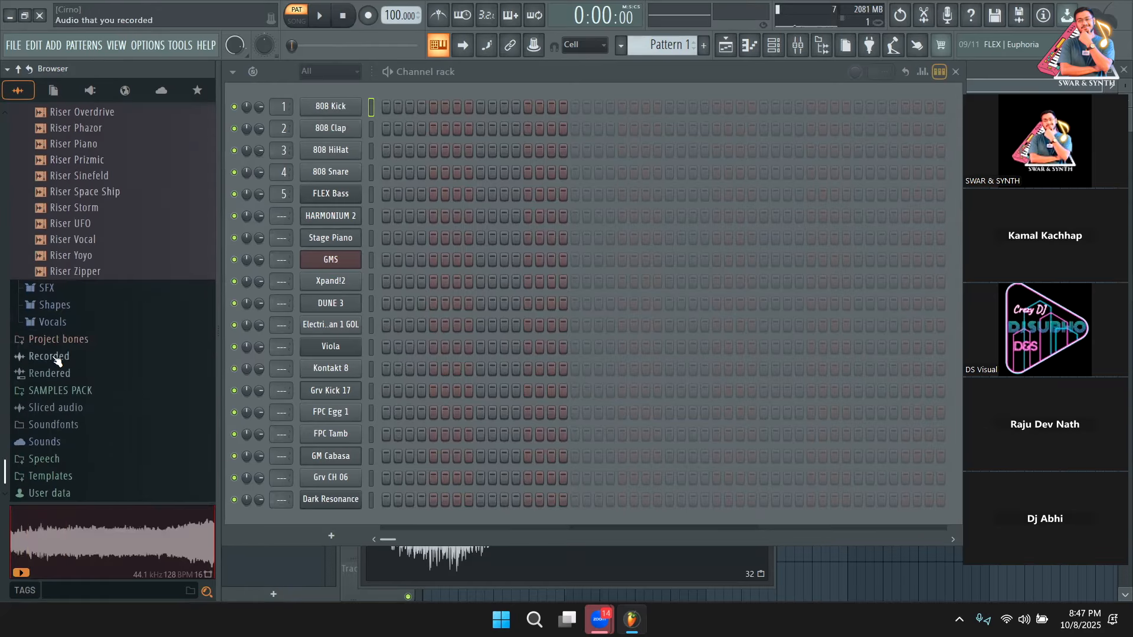
pyautogui.click(82, 323)
pyautogui.scroll(20, 97, 303)
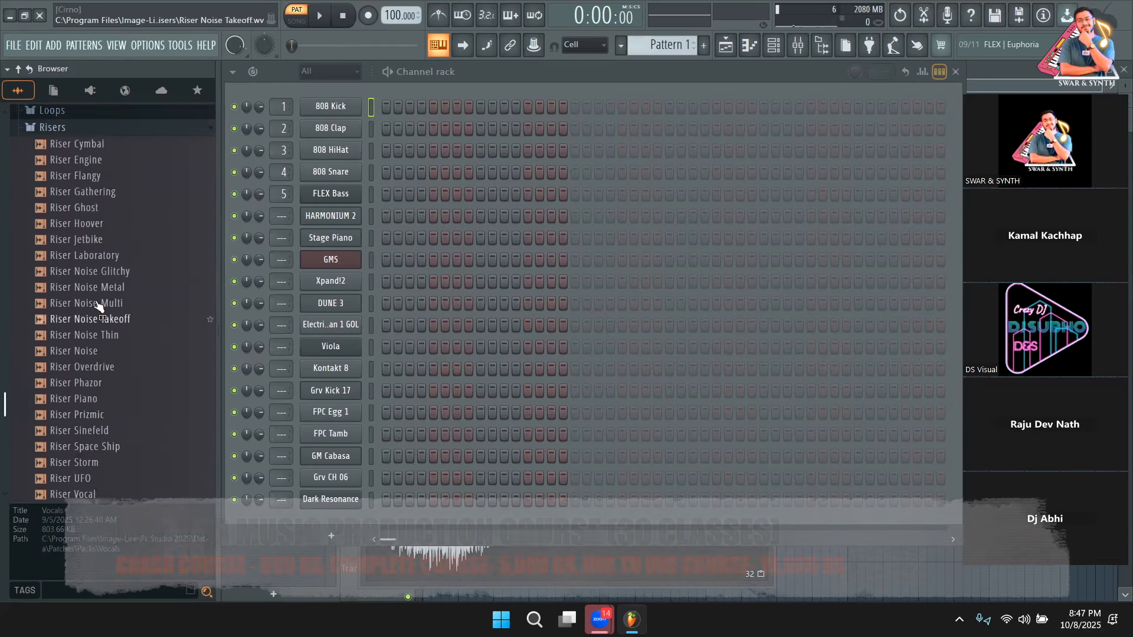
# Collapse the Plugin database and Packs folders in the browser
pyautogui.scroll(20, 98, 304)
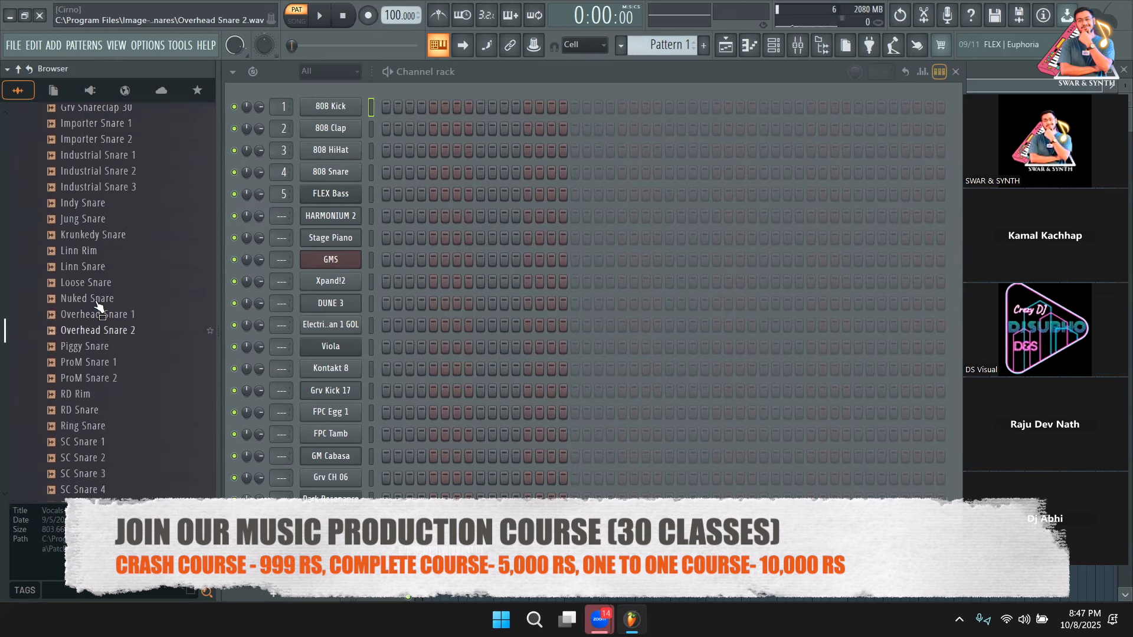
pyautogui.scroll(20, 57, 377)
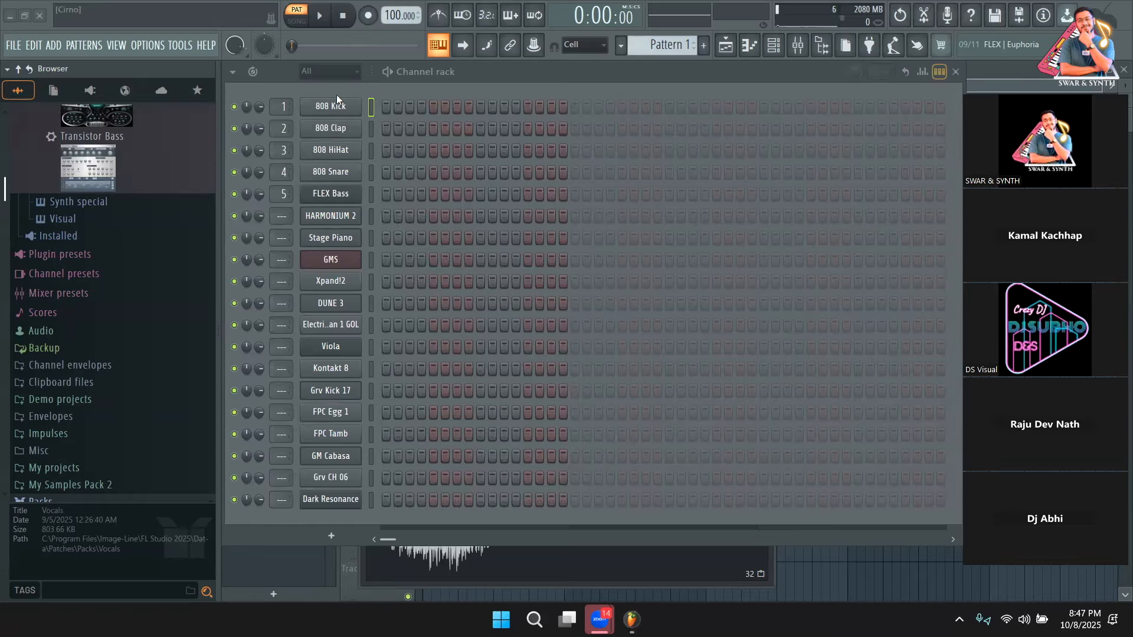
pyautogui.scroll(5, 147, 245)
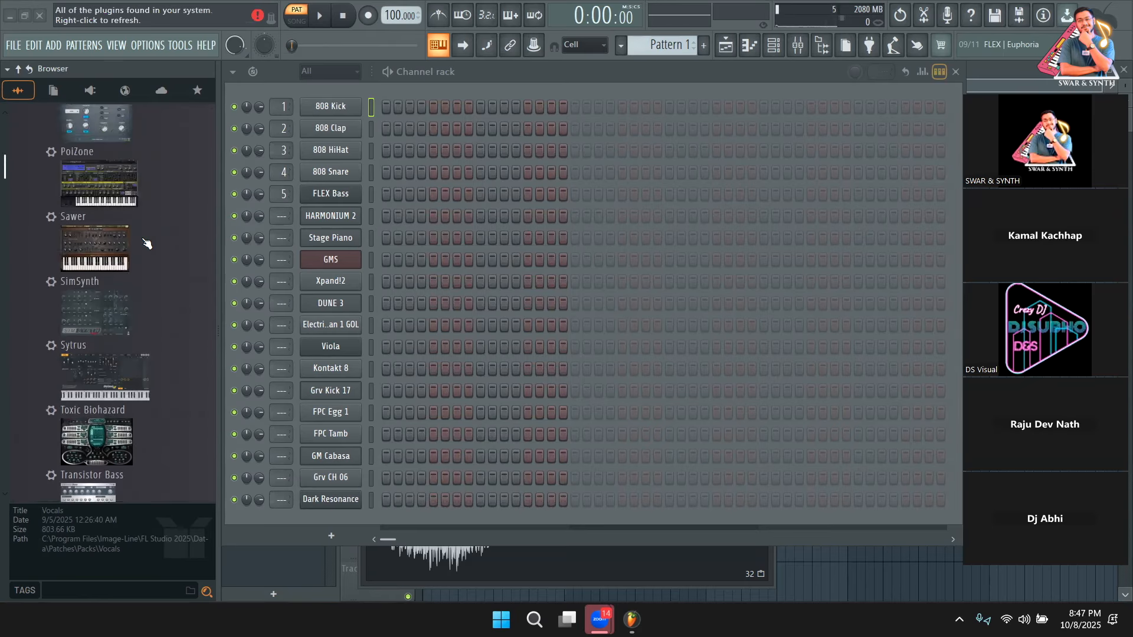
pyautogui.scroll(4, 145, 245)
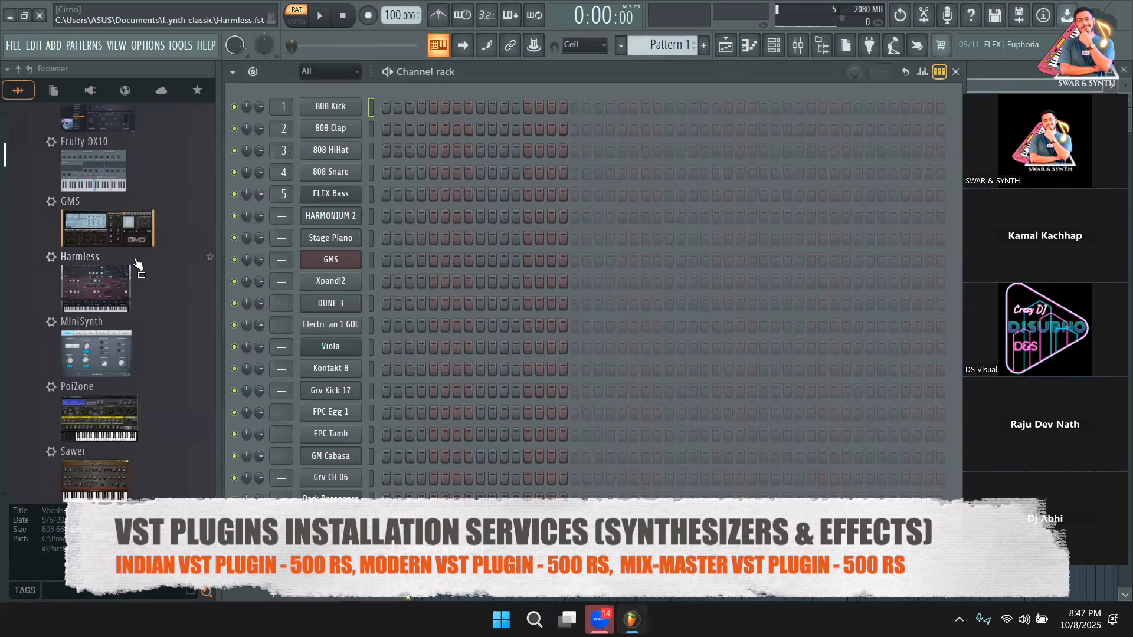
pyautogui.scroll(3, 136, 265)
pyautogui.scroll(3, 136, 265)
pyautogui.click(61, 147)
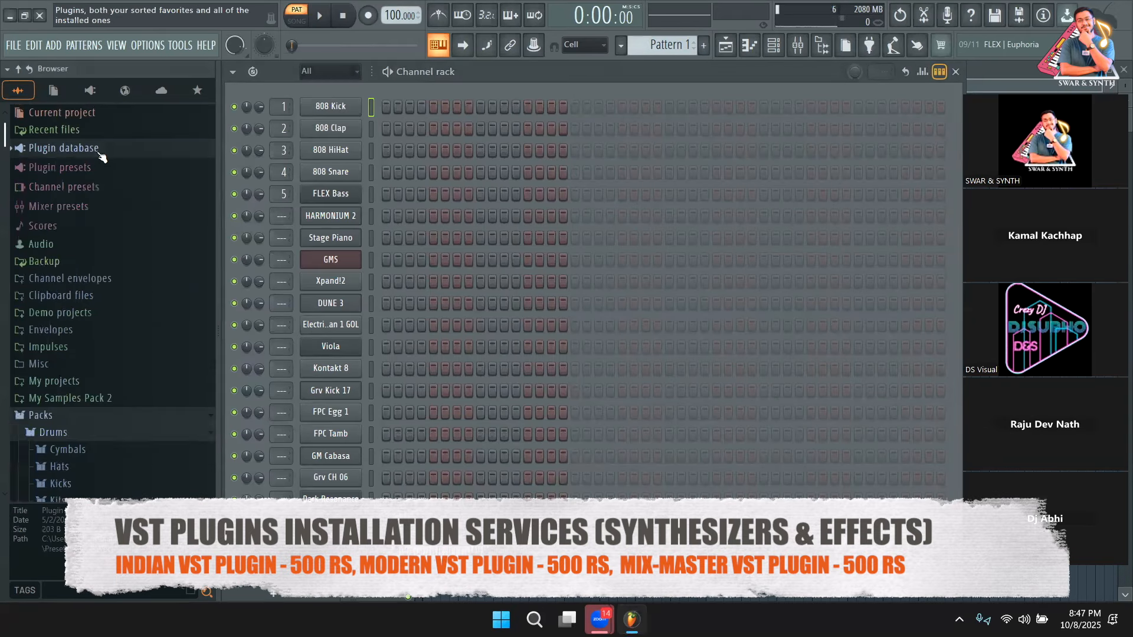
pyautogui.click(40, 414)
# Open the SAMPLES PACK folder and look through its list of sample pack folders
pyautogui.scroll(-1, 77, 441)
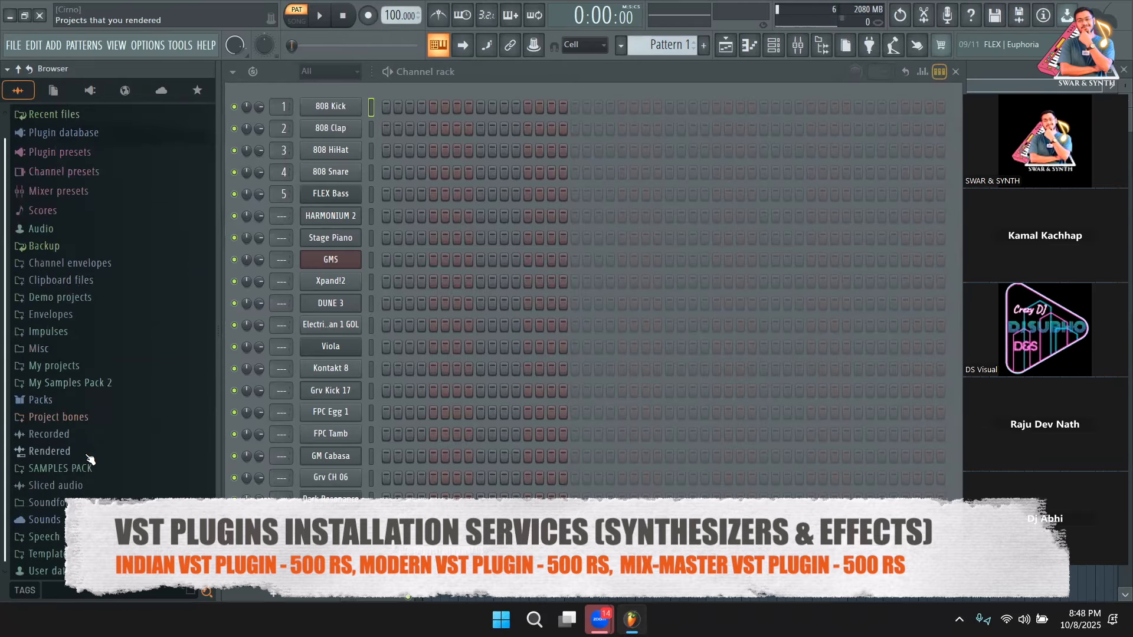
pyautogui.scroll(-15, 77, 440)
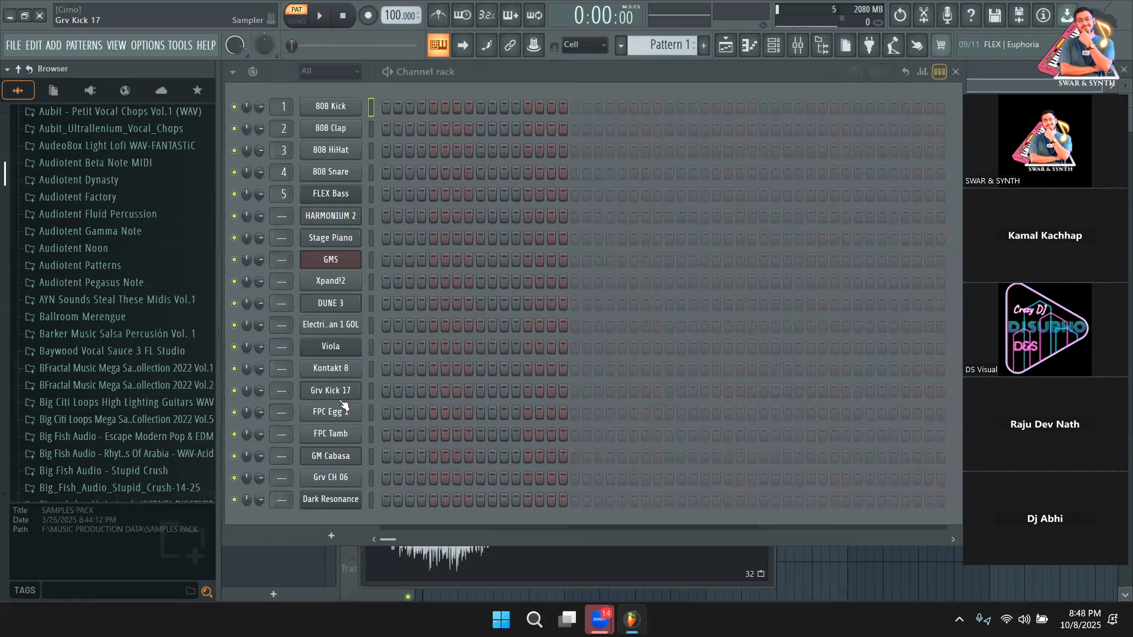
pyautogui.scroll(-10, 100, 419)
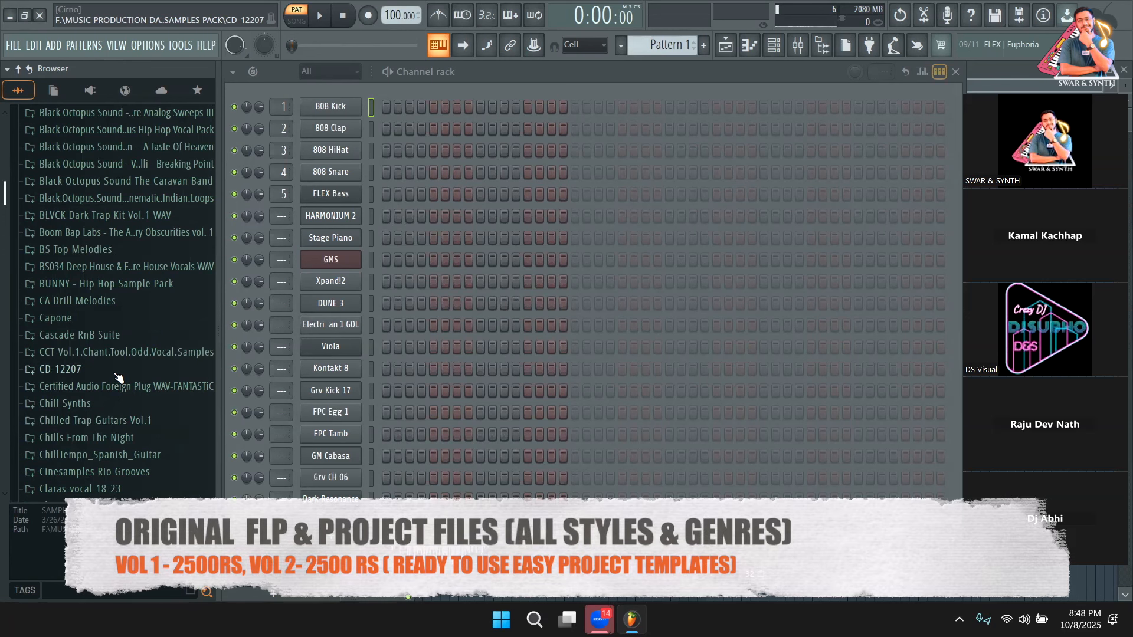
pyautogui.scroll(6, 118, 377)
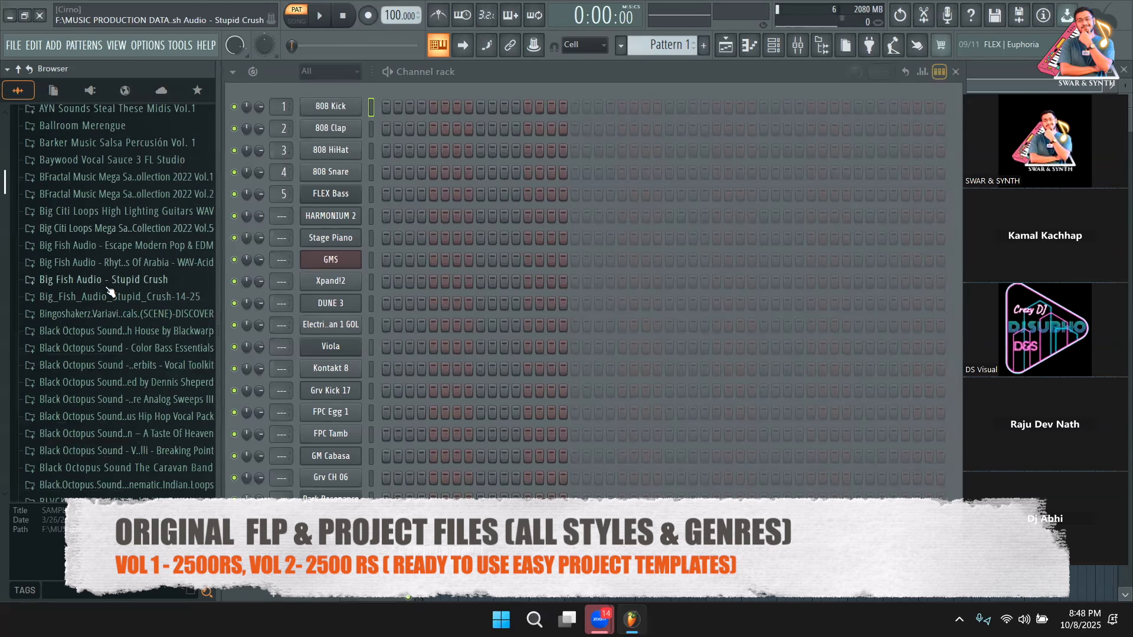
pyautogui.scroll(2, 109, 292)
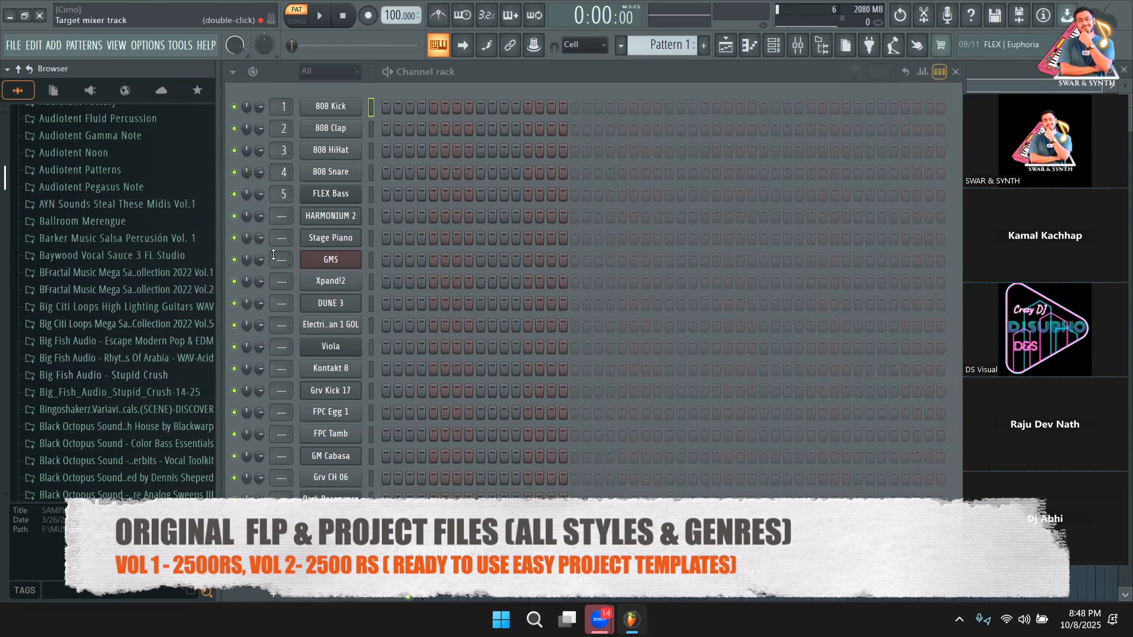
# View the Leads & Synths bank in the GMS channel's presets library and close the synth
pyautogui.click(331, 259)
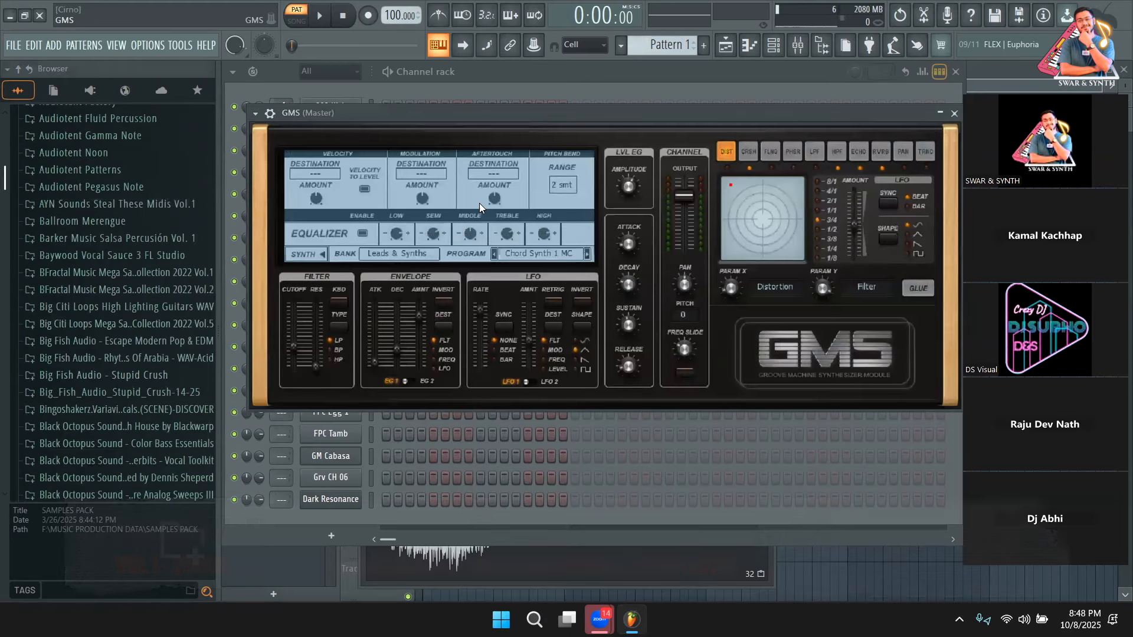
pyautogui.click(518, 256)
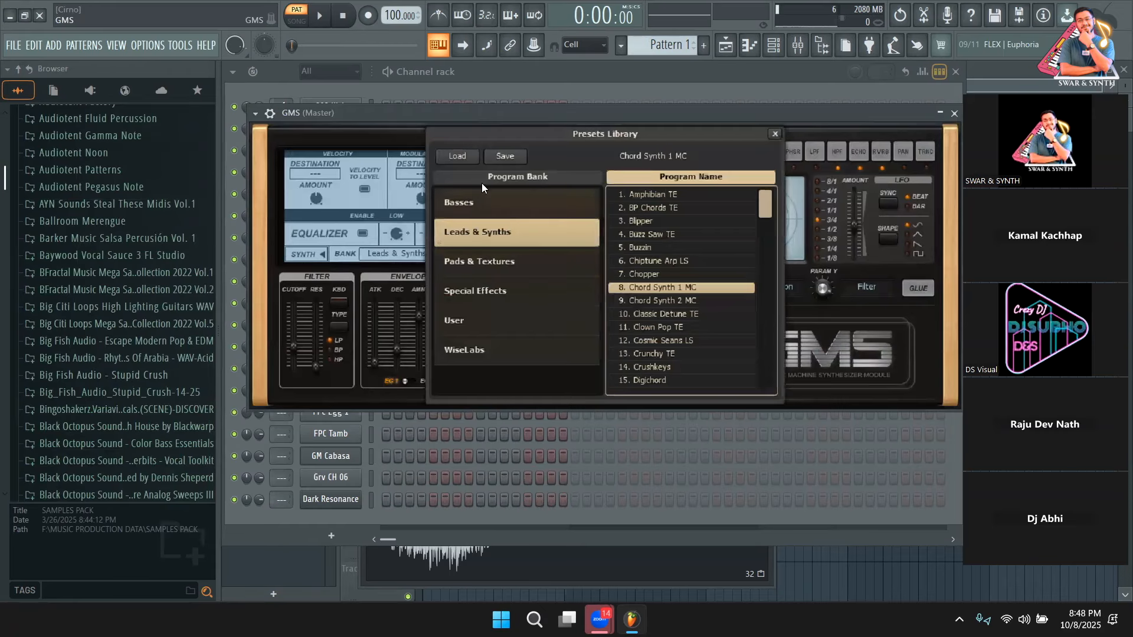
pyautogui.click(454, 96)
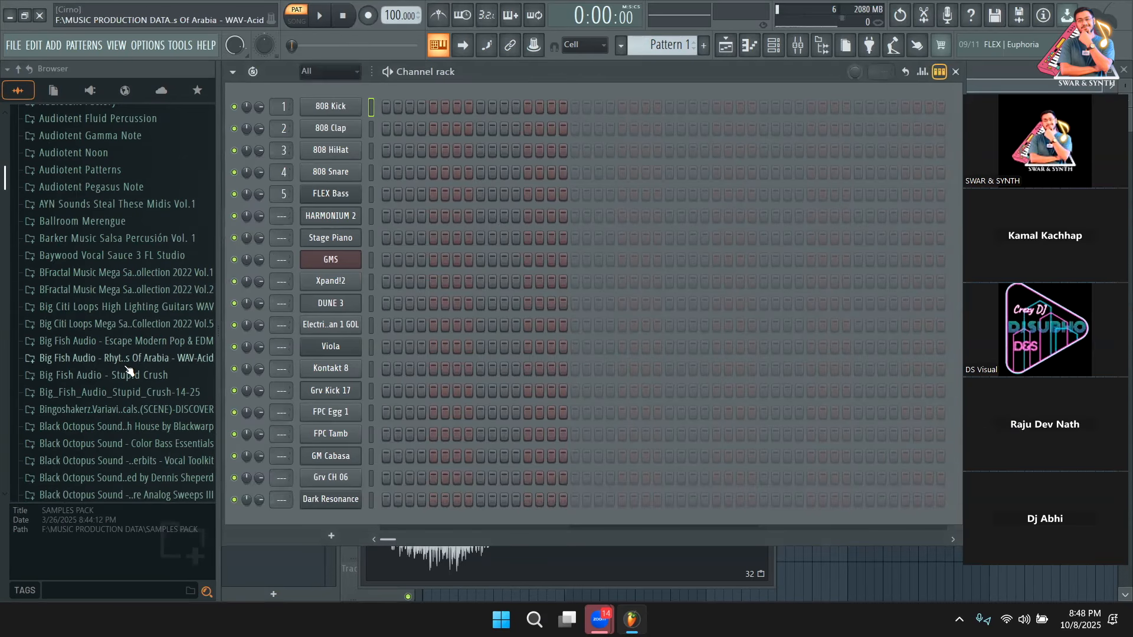
# Open the INDIAN Percussions folder inside ALL TIME FAVS and look through its Indian sample packs
pyautogui.scroll(4, 128, 362)
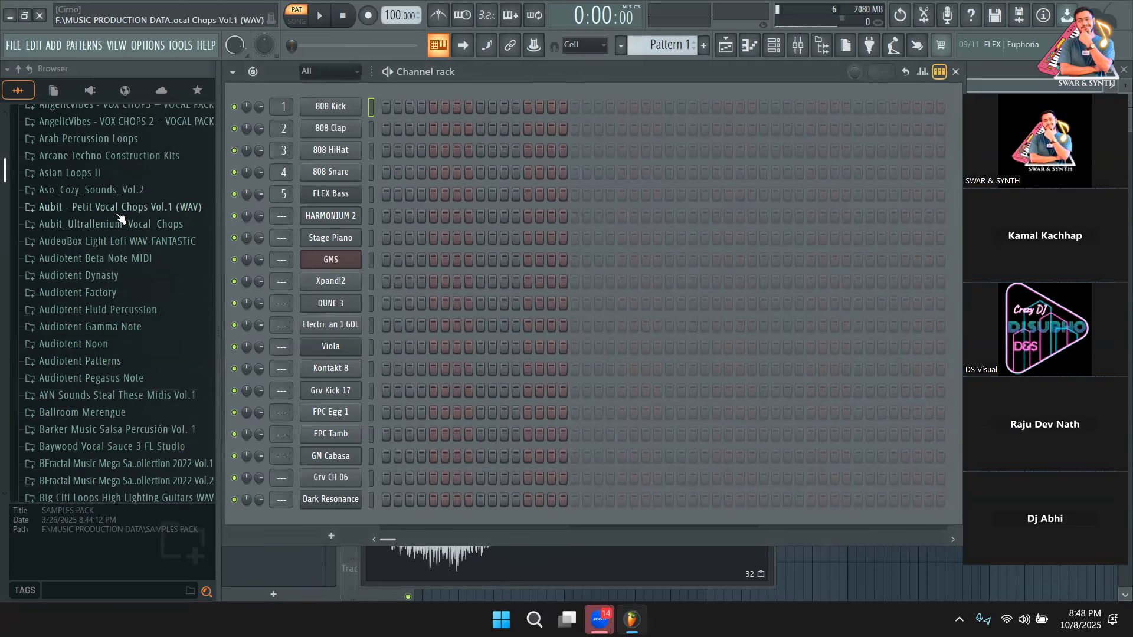
pyautogui.scroll(4, 120, 287)
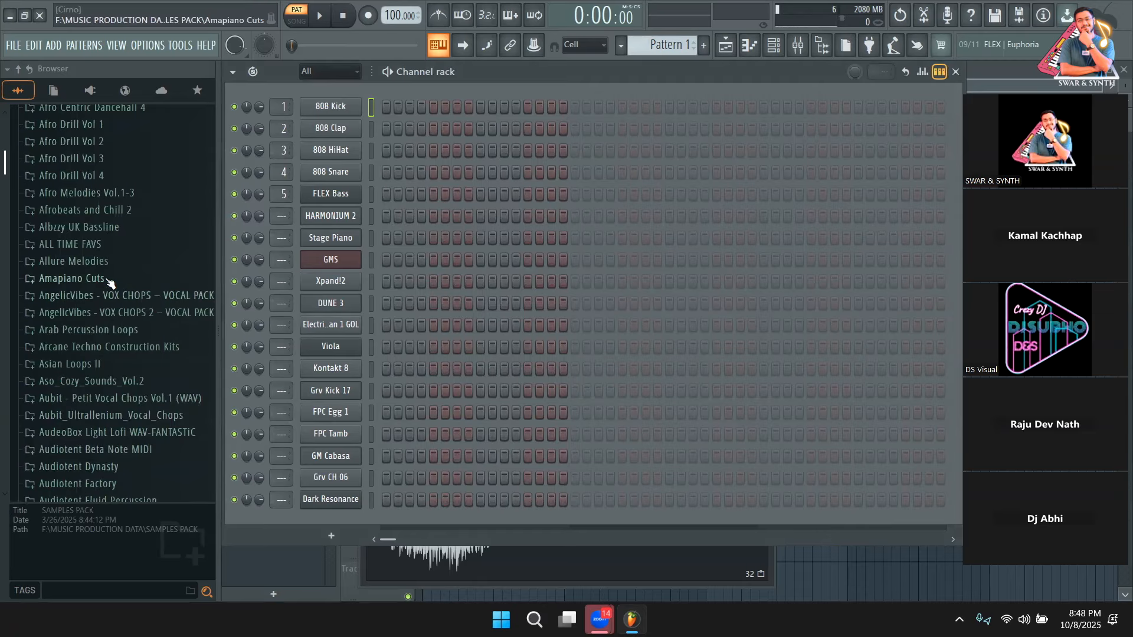
pyautogui.click(112, 245)
pyautogui.click(115, 264)
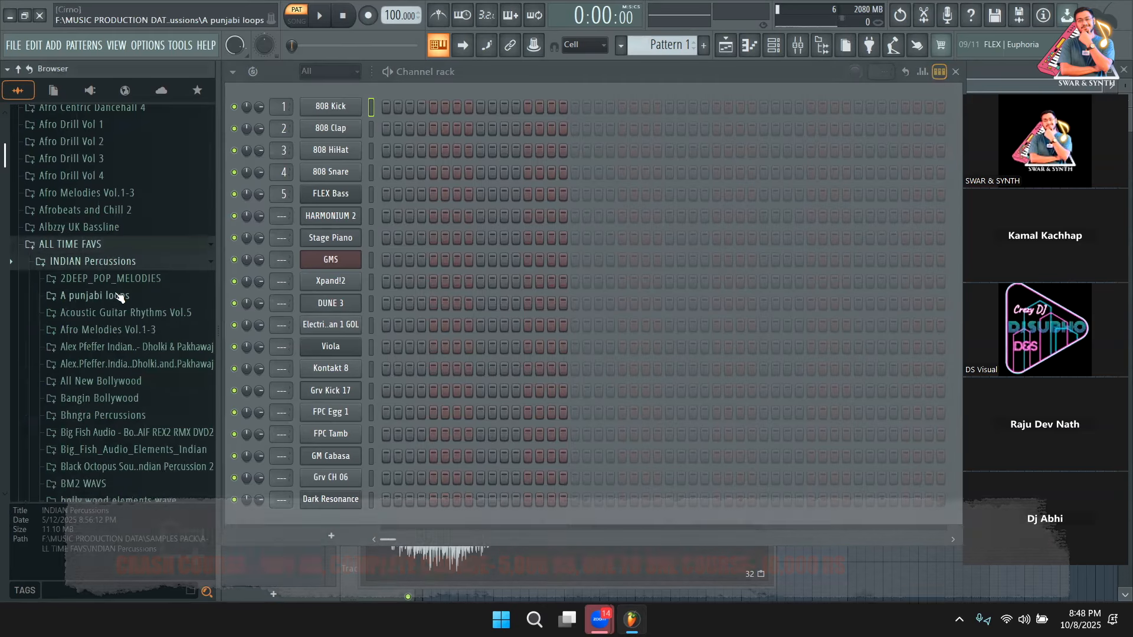
pyautogui.scroll(-4, 118, 325)
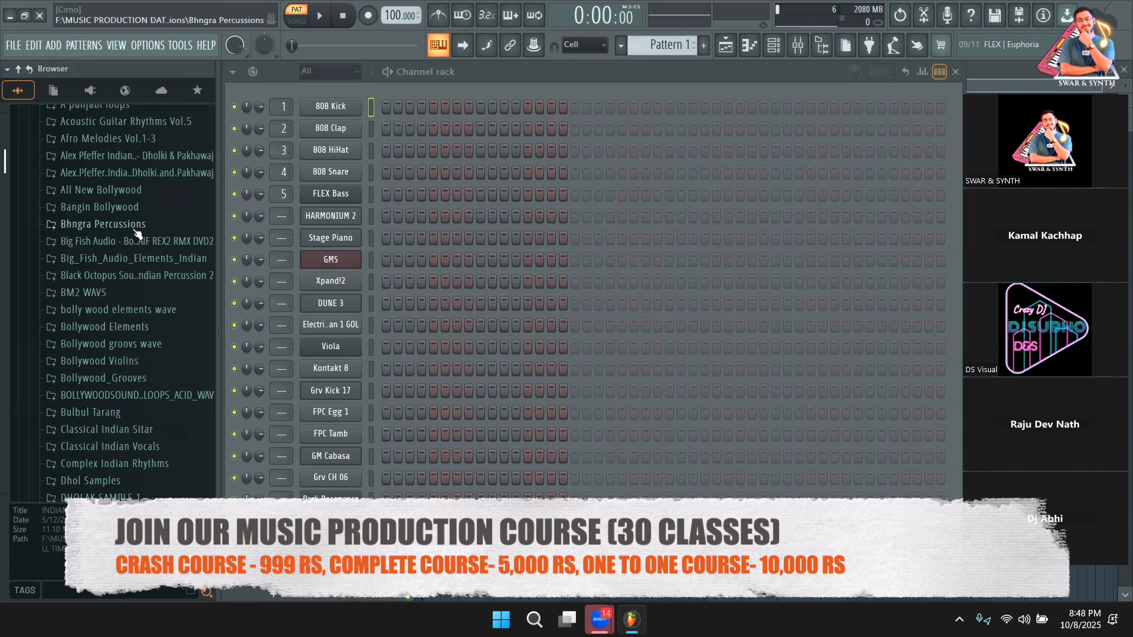
pyautogui.scroll(-9, 136, 233)
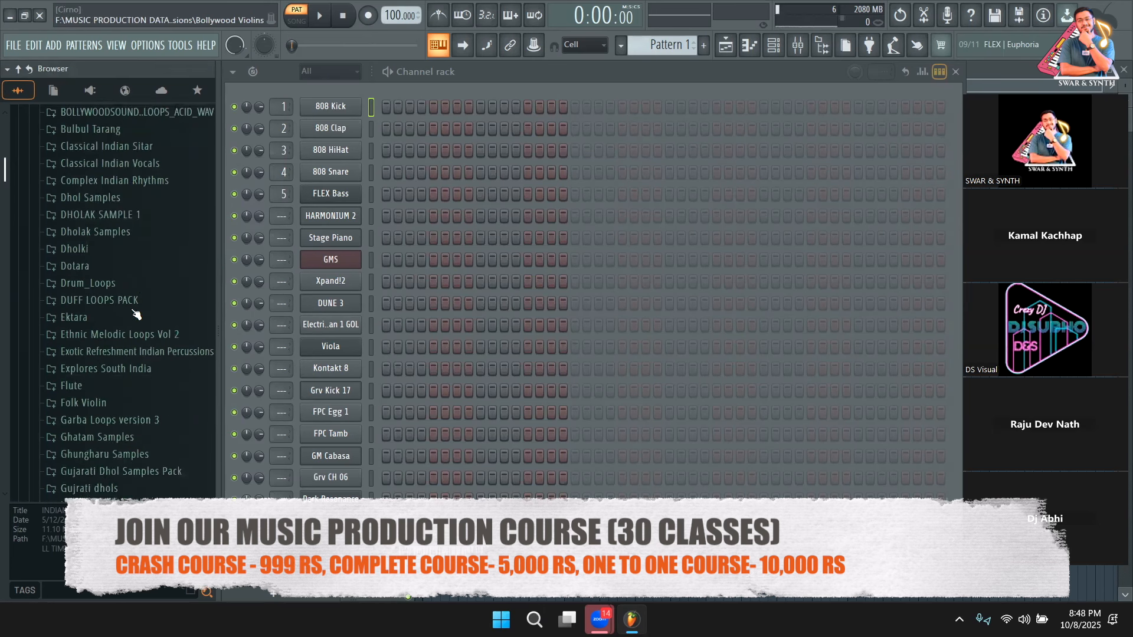
pyautogui.scroll(-6, 135, 313)
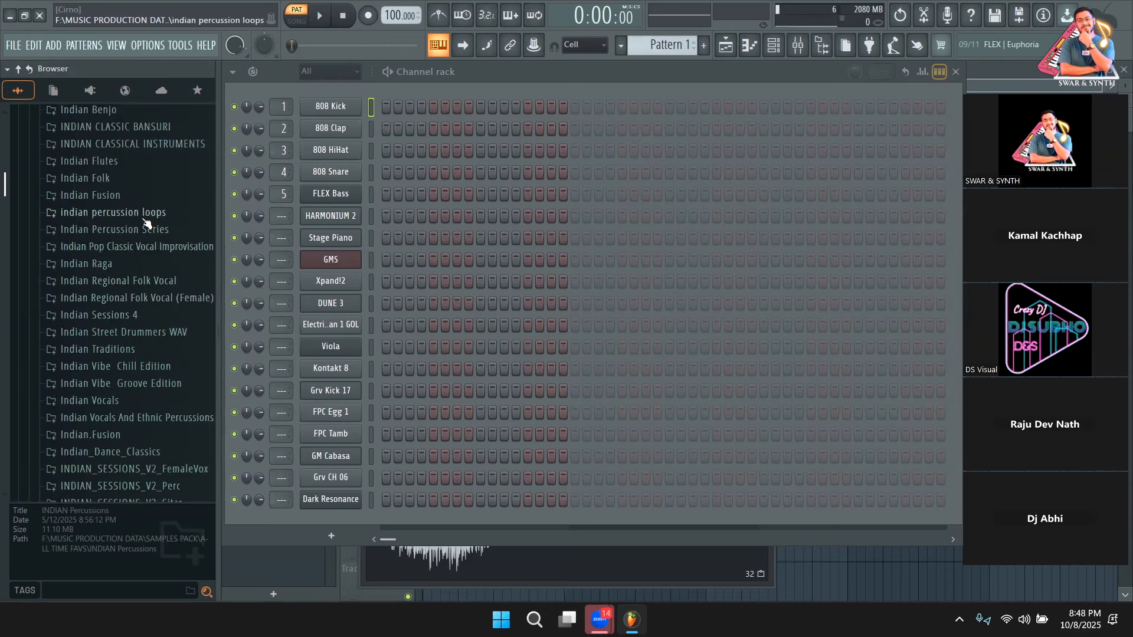
# Open the Indian Vibe Chill Edition folder and audition some of its loops, starting with the bass loops
pyautogui.click(116, 371)
pyautogui.scroll(-4, 124, 377)
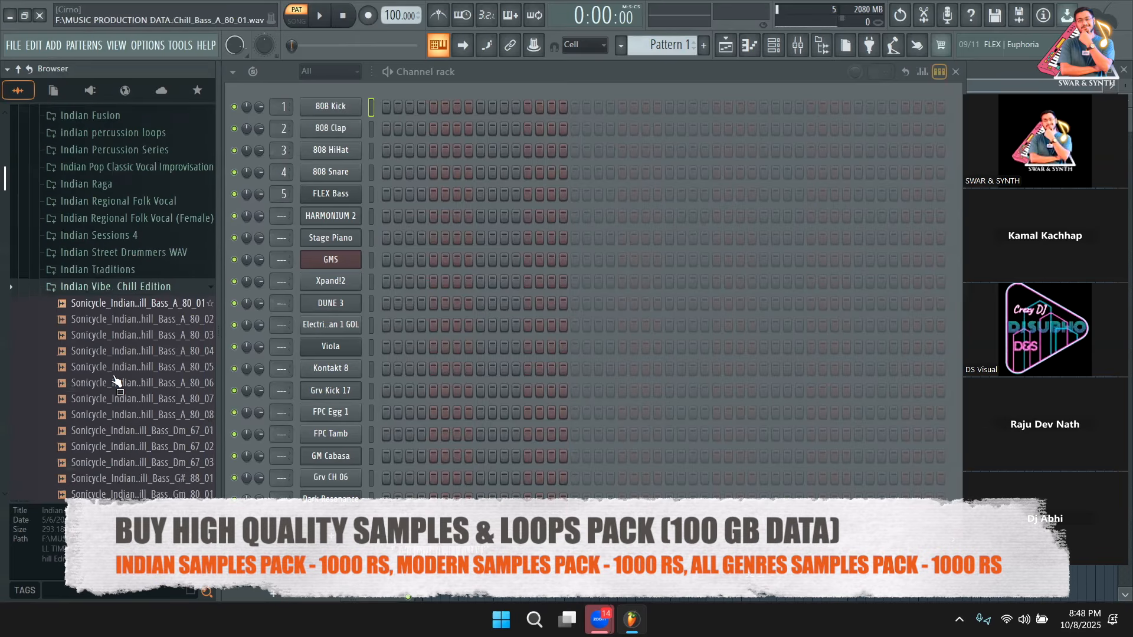
pyautogui.click(140, 351)
pyautogui.scroll(-4, 139, 352)
pyautogui.click(140, 272)
pyautogui.scroll(-4, 141, 302)
pyautogui.scroll(-5, 145, 289)
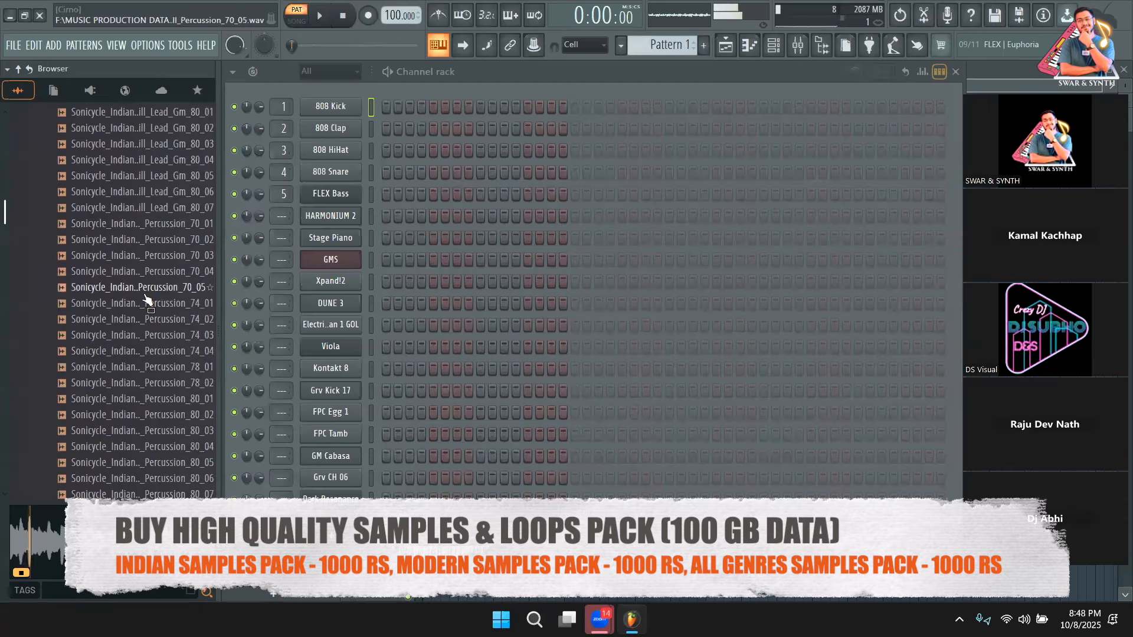
# Audition percussion loops from the Indian Vibe Chill Edition pack
pyautogui.click(152, 272)
pyautogui.scroll(-6, 152, 290)
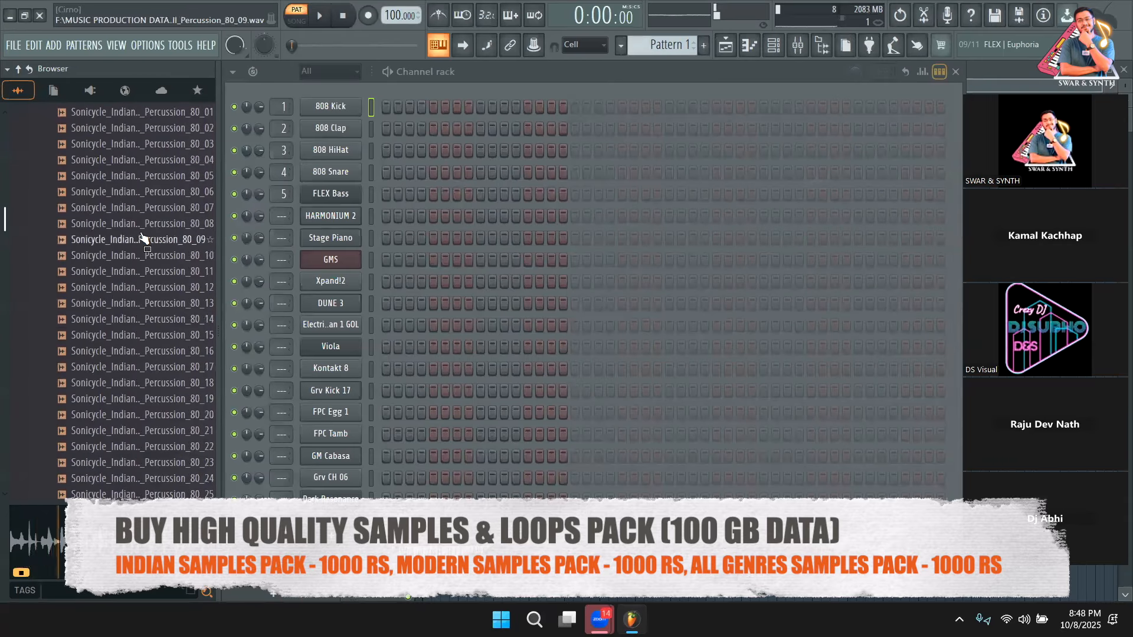
pyautogui.scroll(-4, 142, 236)
pyautogui.click(147, 240)
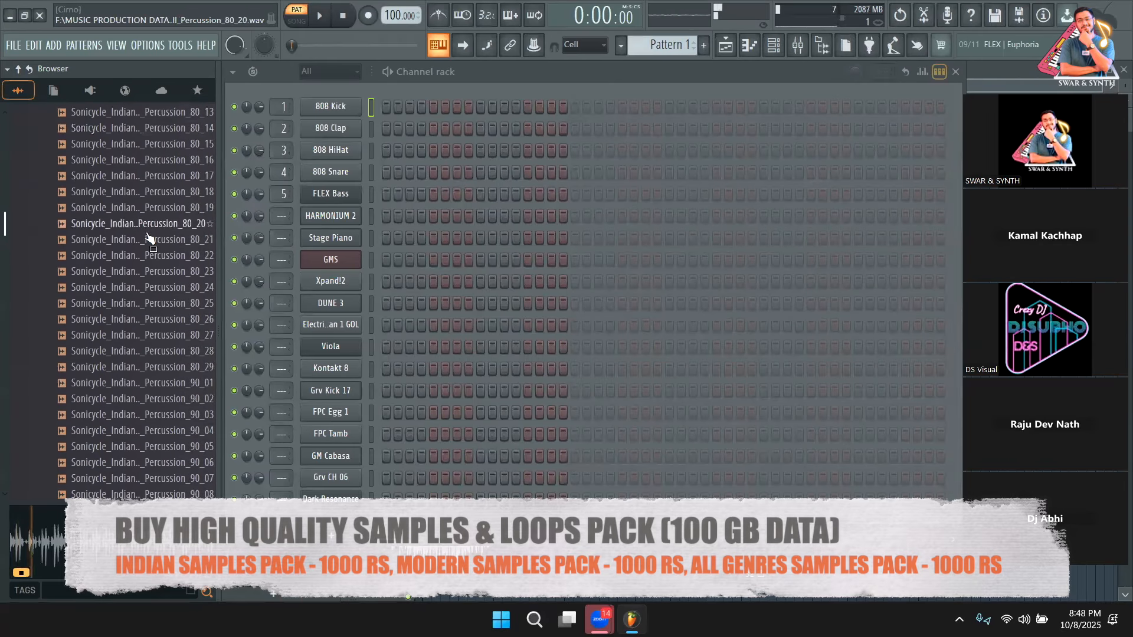
pyautogui.scroll(-10, 147, 239)
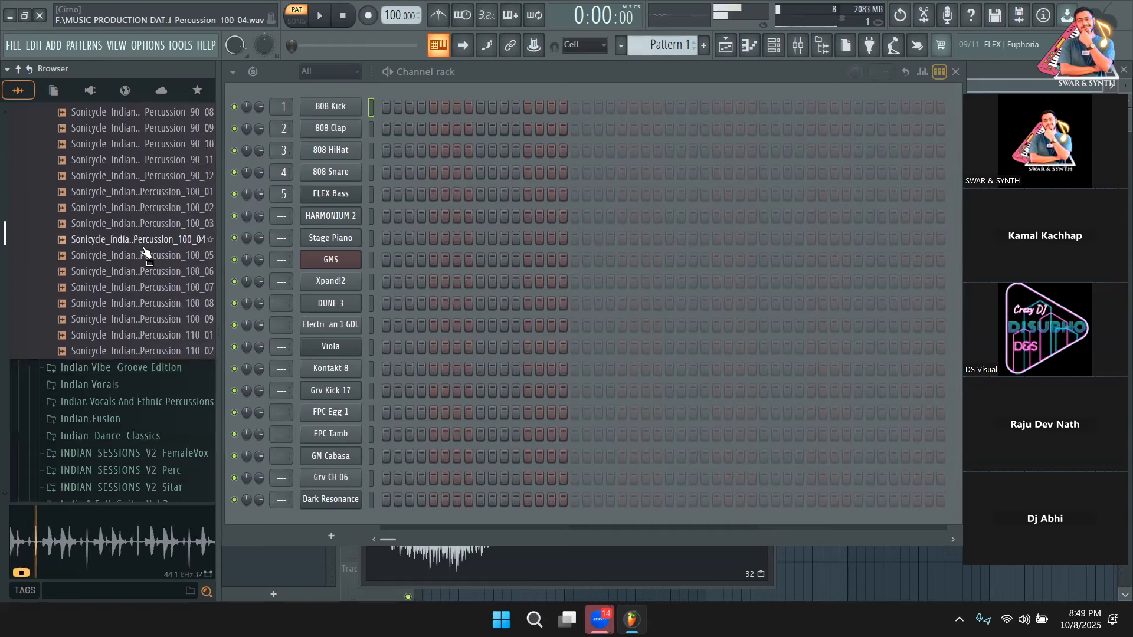
# Open the Indian Vibe Groove Edition folder and audition the Bass_Am_130_02 and Groove_Beat_70_03 loops
pyautogui.click(126, 368)
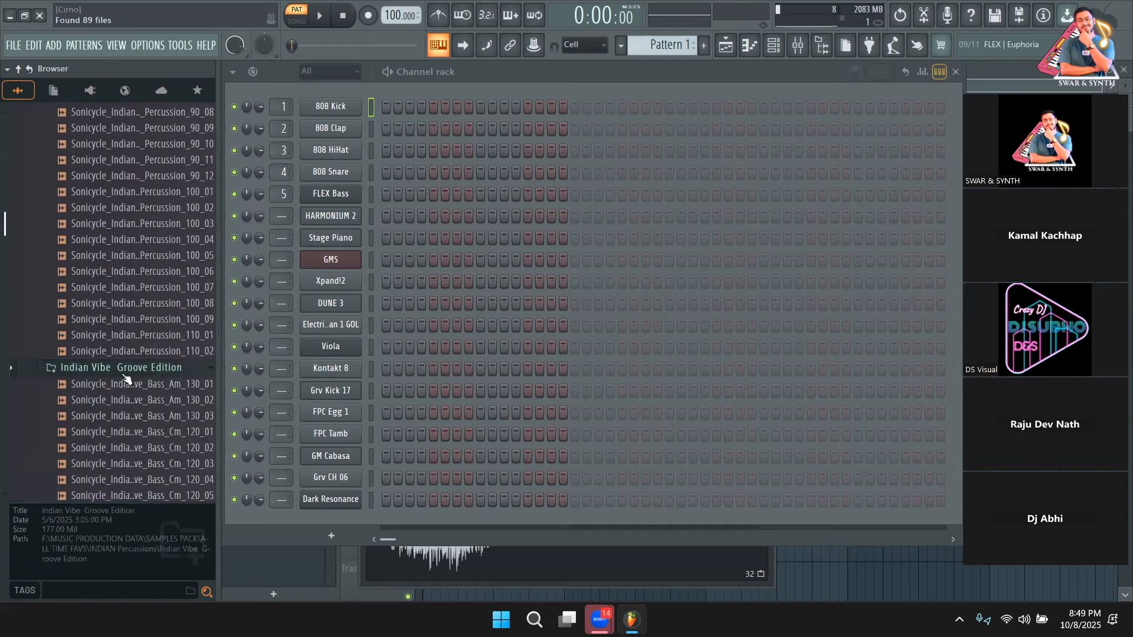
pyautogui.click(125, 400)
pyautogui.scroll(-4, 123, 395)
pyautogui.click(123, 354)
pyautogui.scroll(-20, 126, 352)
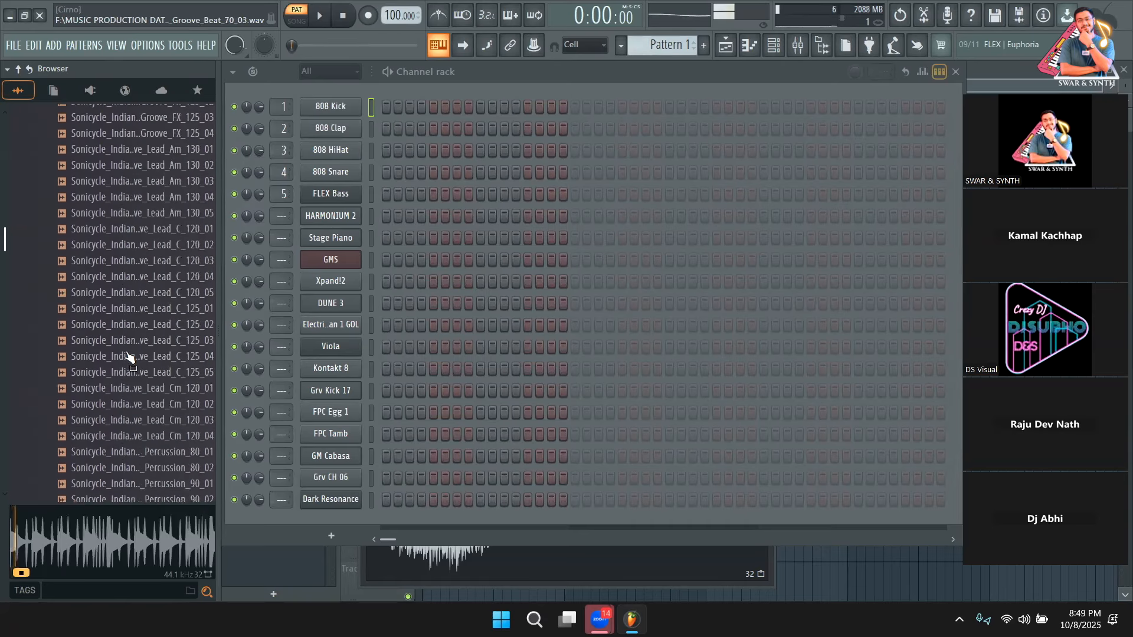
pyautogui.scroll(-15, 129, 354)
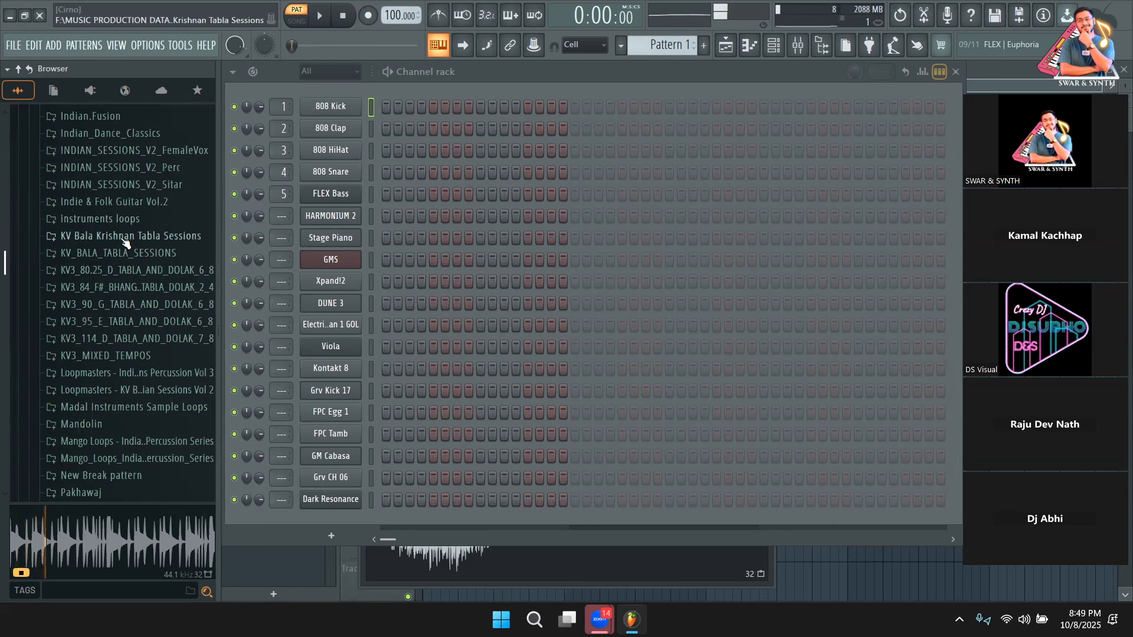
# Open the TSE_85_C folder in the KV Bala Krishnan Tabla Sessions REX files and audition TSE_85_C_1_Shaker_2-4
pyautogui.click(129, 235)
pyautogui.click(134, 269)
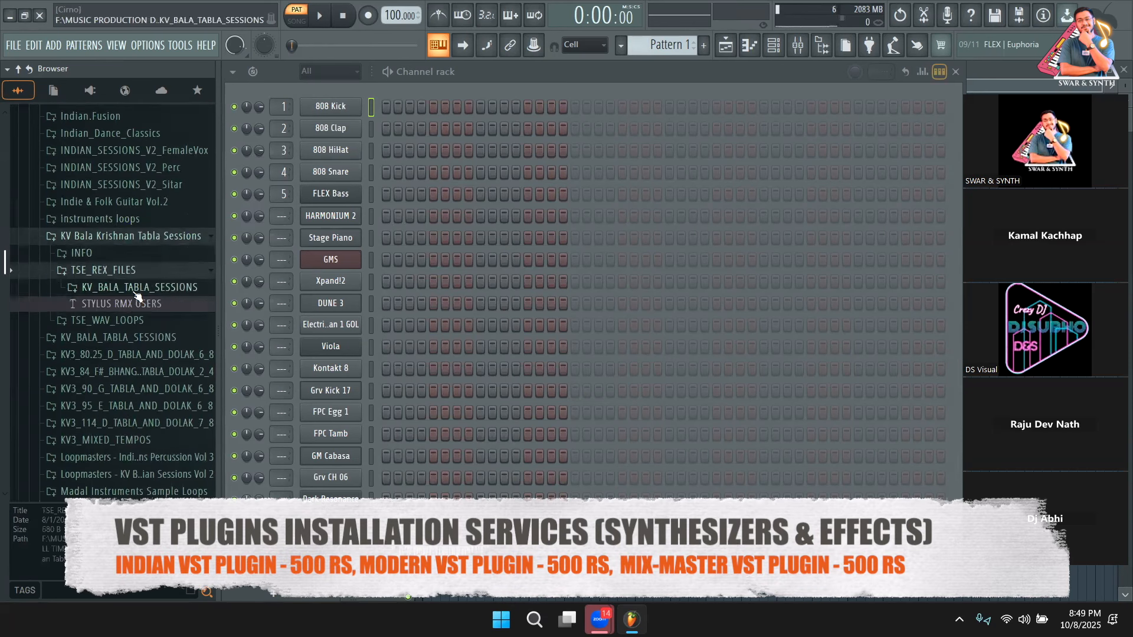
pyautogui.click(140, 286)
pyautogui.click(144, 327)
pyautogui.click(144, 339)
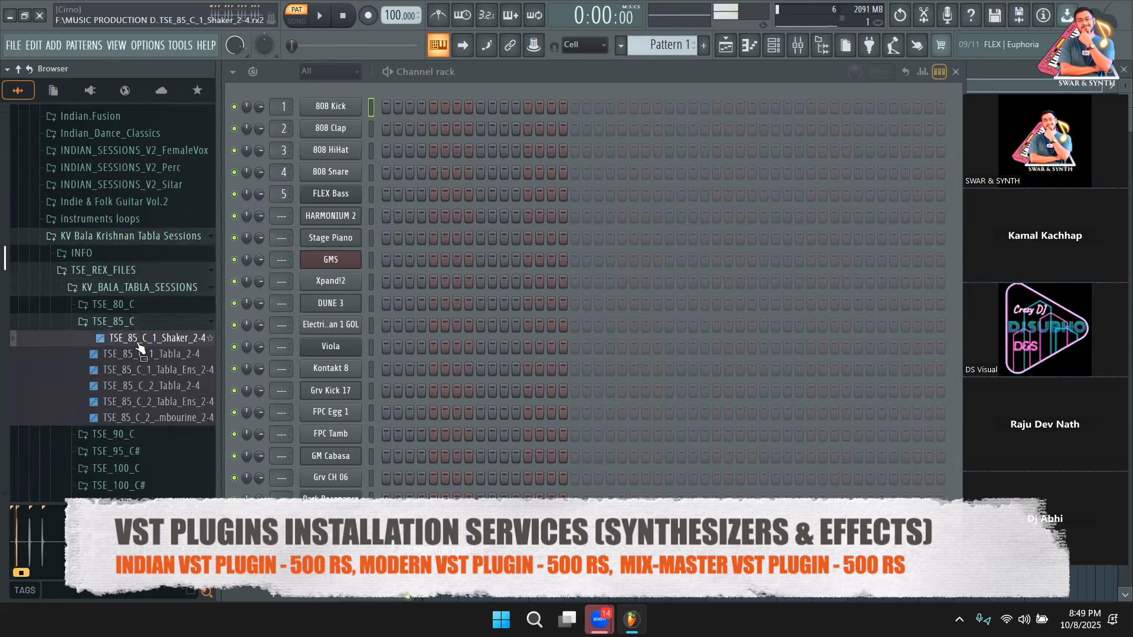
# Open the TSE_80_C folder under TSE_WAV_LOOPS and audition TSE_80_C_2_Shakers_2-4 and TSE_80_C_3_Tabla_2-4
pyautogui.scroll(-3, 145, 360)
pyautogui.scroll(-7, 143, 361)
pyautogui.click(139, 332)
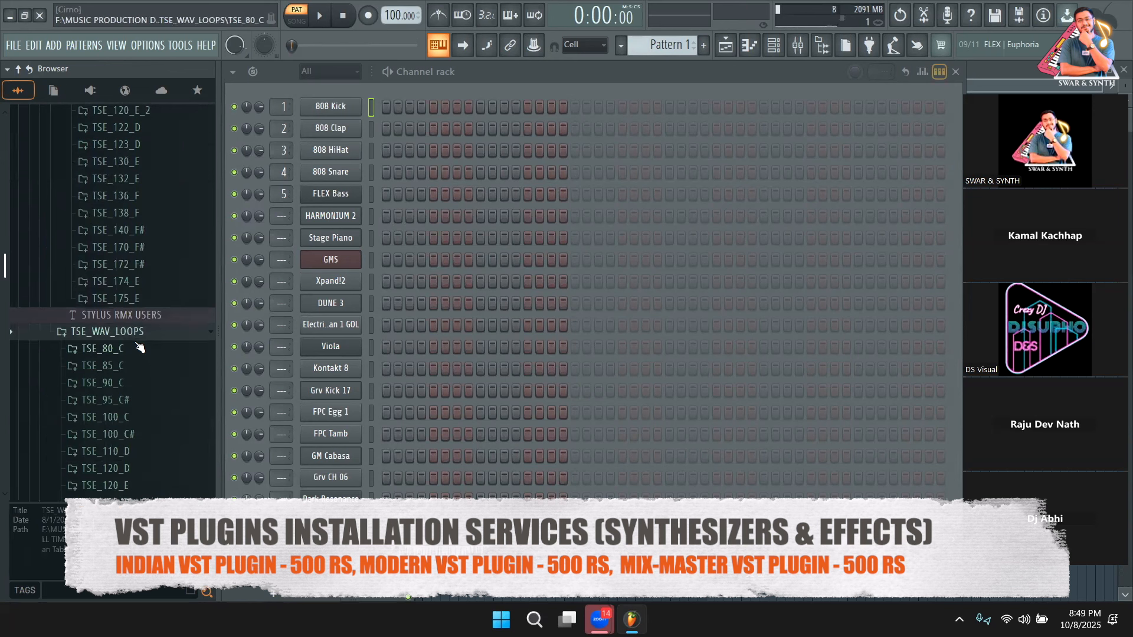
pyautogui.click(138, 348)
pyautogui.click(141, 412)
pyautogui.scroll(-6, 145, 384)
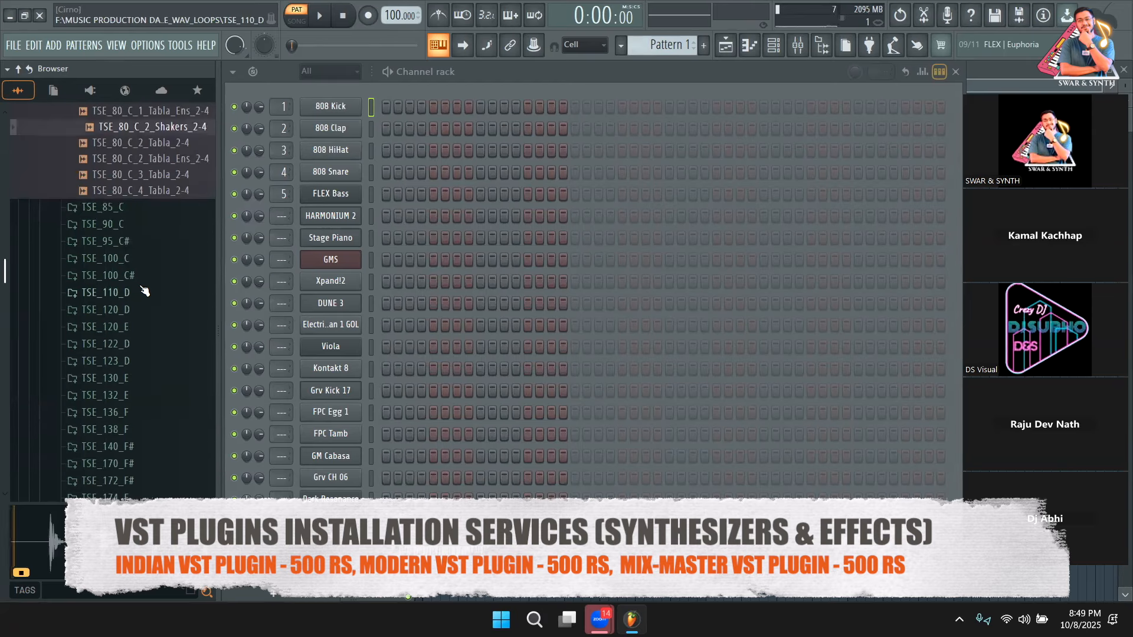
pyautogui.click(147, 176)
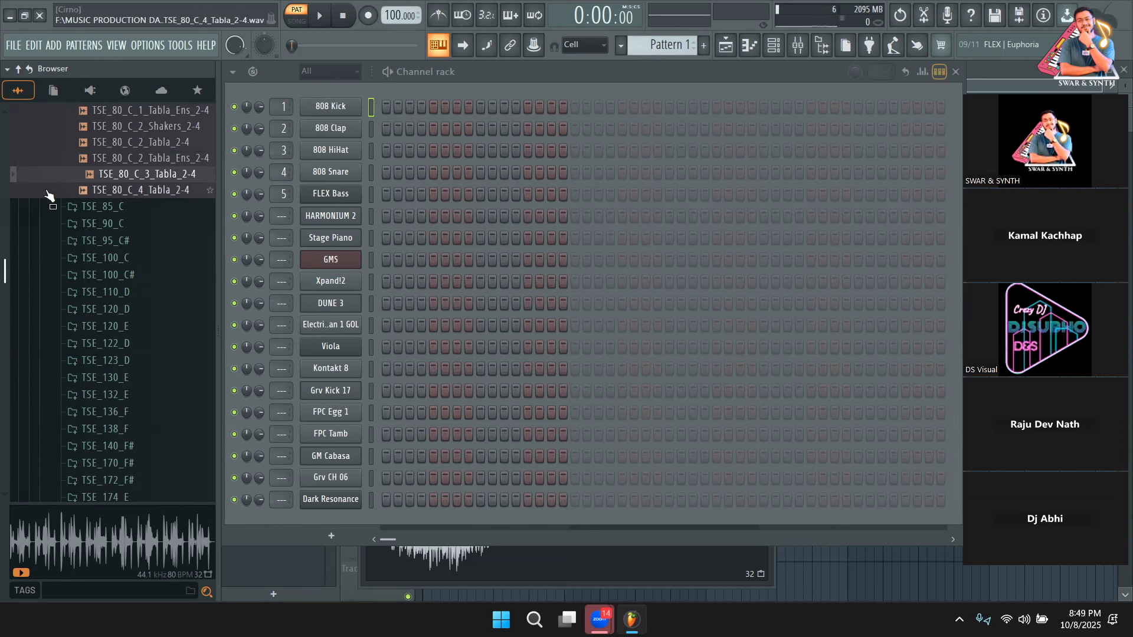
pyautogui.scroll(-7, 94, 250)
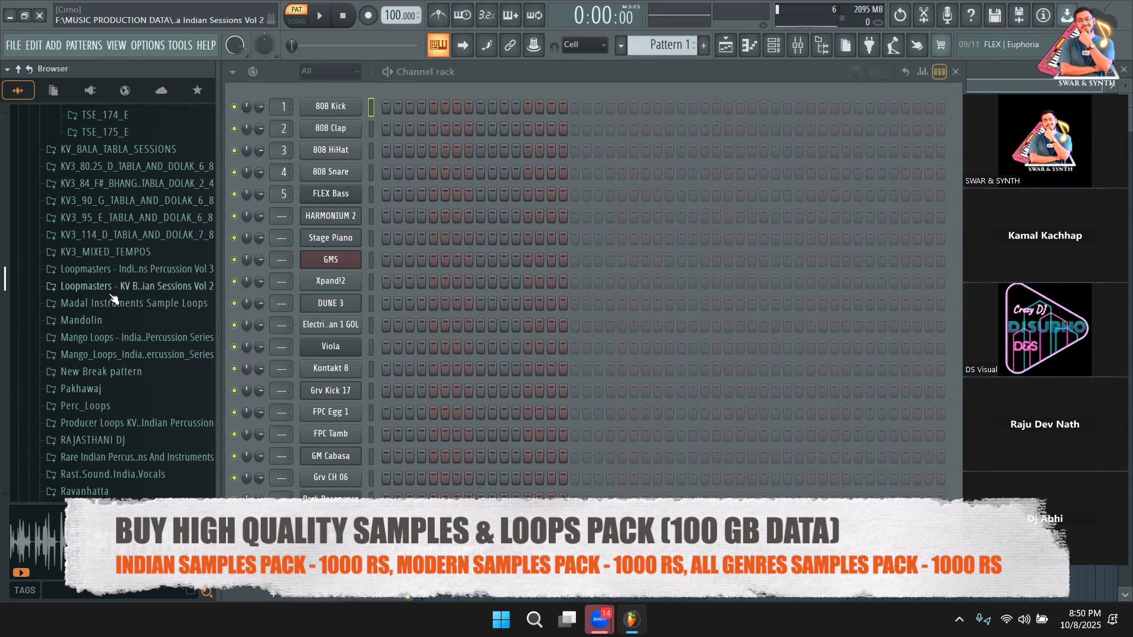
# Open the TSE_172_F# folder and audition the TSE_172_F#_Tabla_1 and TSE_172_F#_Tabla_3 loops
pyautogui.scroll(6, 114, 299)
pyautogui.scroll(-4, 130, 197)
pyautogui.click(130, 196)
pyautogui.click(131, 212)
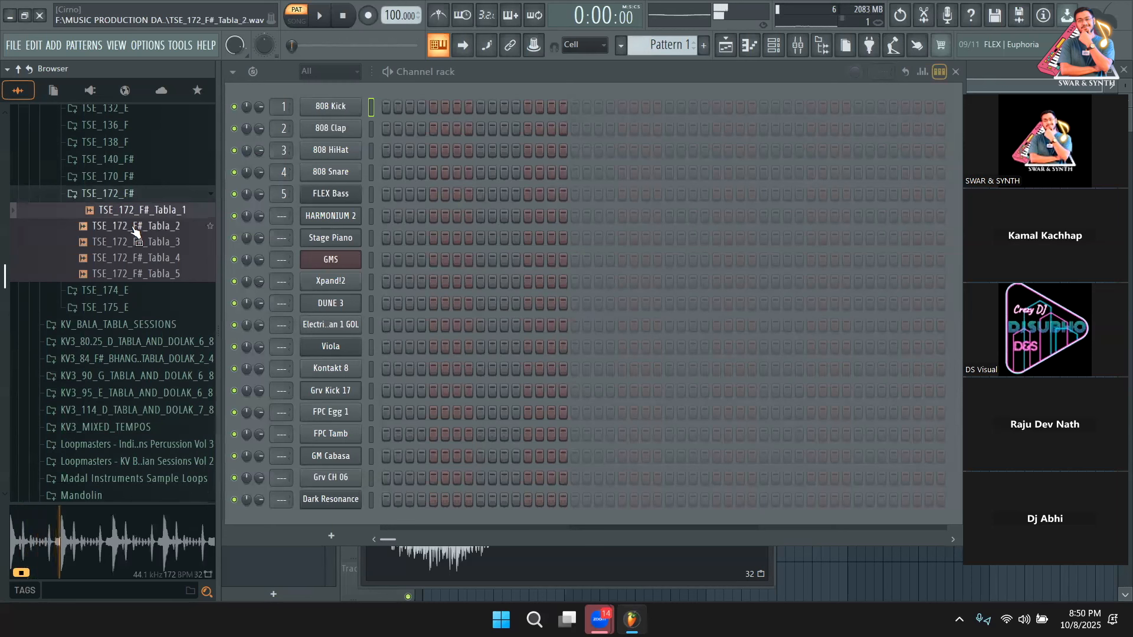
pyautogui.click(137, 243)
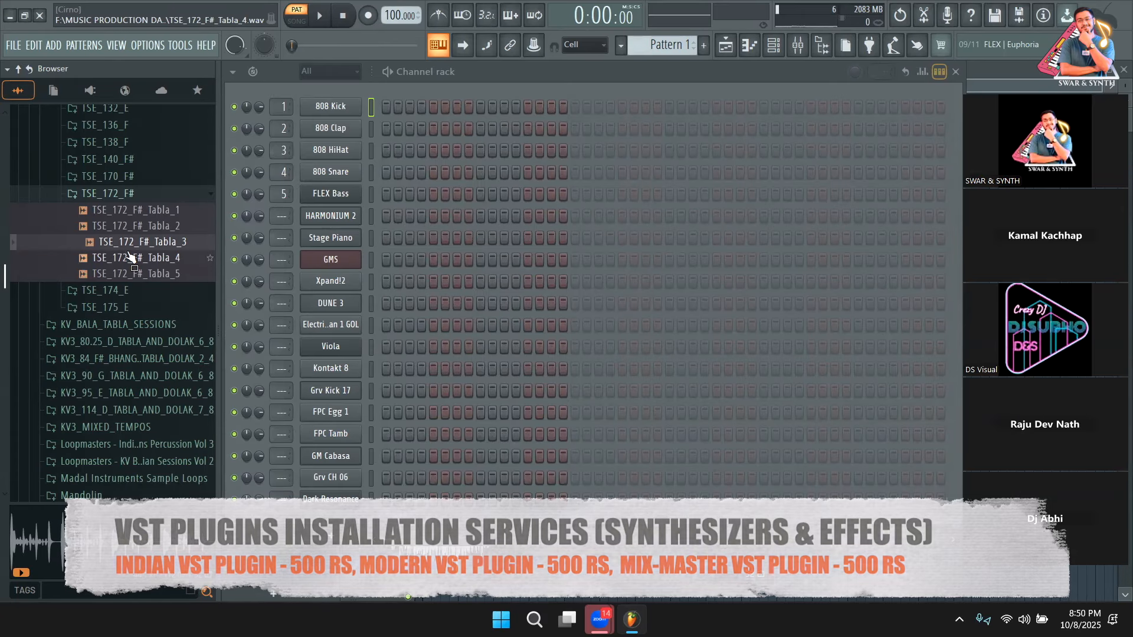
# Open the Saajh_Banjo Darbaari C folder and audition one of its banjo loops
pyautogui.scroll(-6, 112, 260)
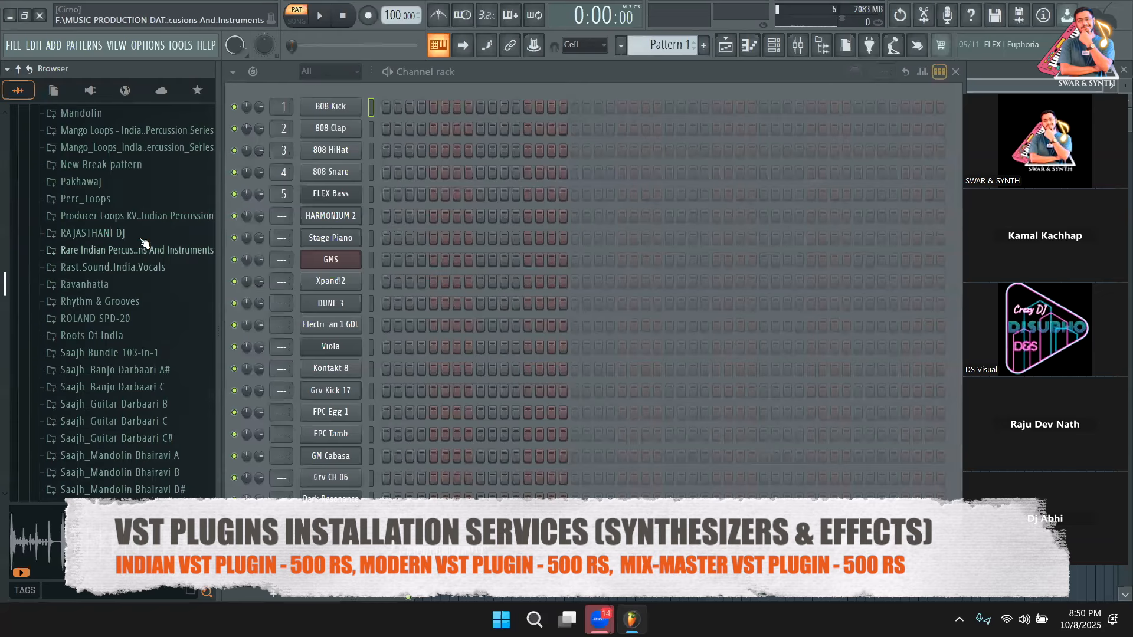
pyautogui.scroll(-4, 127, 283)
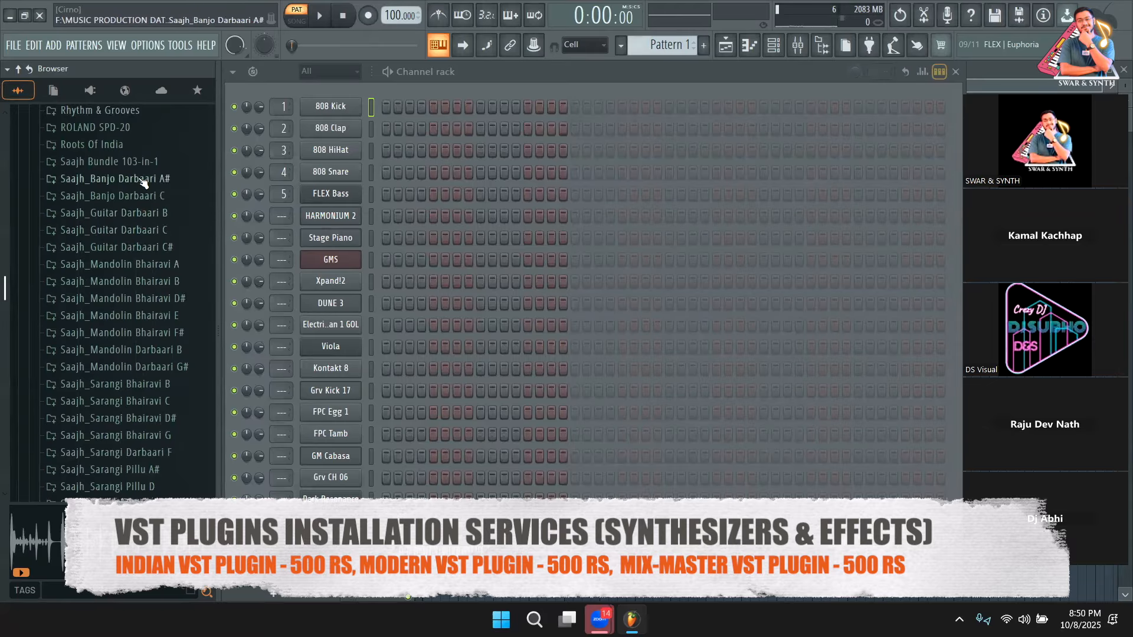
pyautogui.click(143, 198)
pyautogui.click(138, 227)
pyautogui.scroll(-5, 141, 289)
# Open the Saajh_Sarangi Bhairavi G folder and audition its first 83 bpm sarangi loop
pyautogui.scroll(-8, 134, 298)
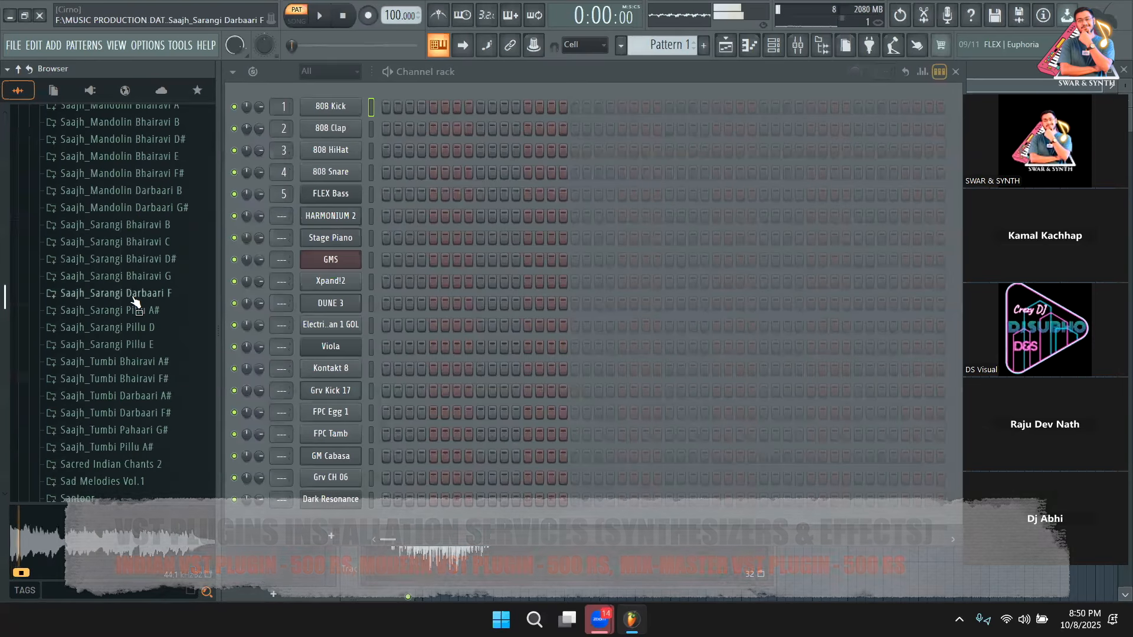
pyautogui.click(127, 275)
pyautogui.click(125, 295)
pyautogui.scroll(-6, 126, 321)
# Expand the Sarangi and Santoor folders and audition a santoor lick from Santoor's Major 080 folder
pyautogui.scroll(-10, 125, 313)
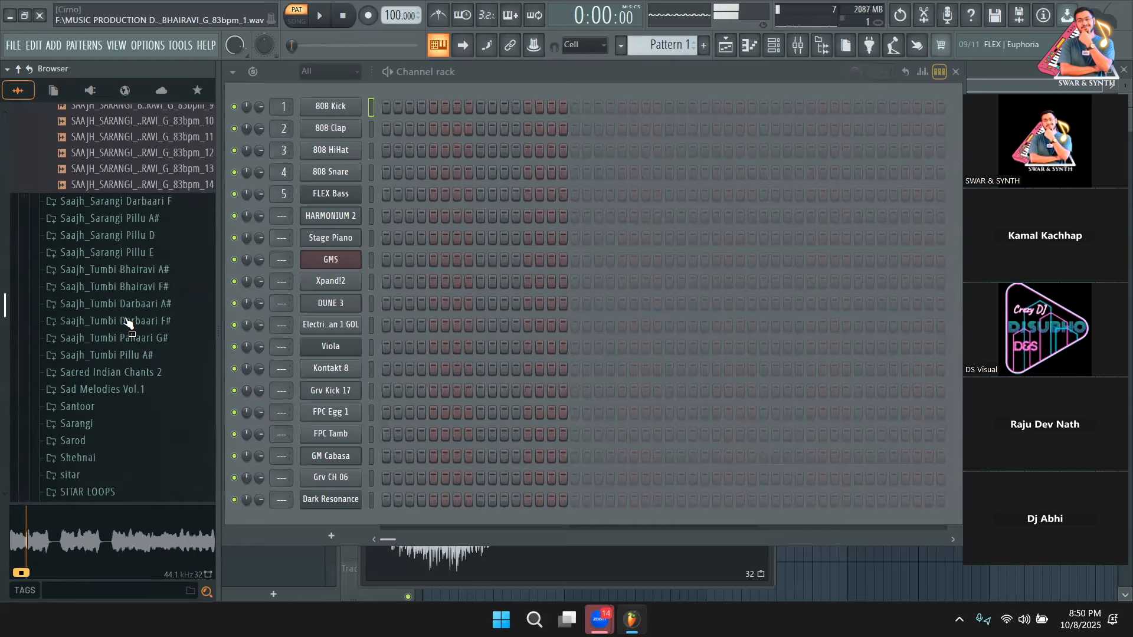
pyautogui.click(111, 295)
pyautogui.click(105, 277)
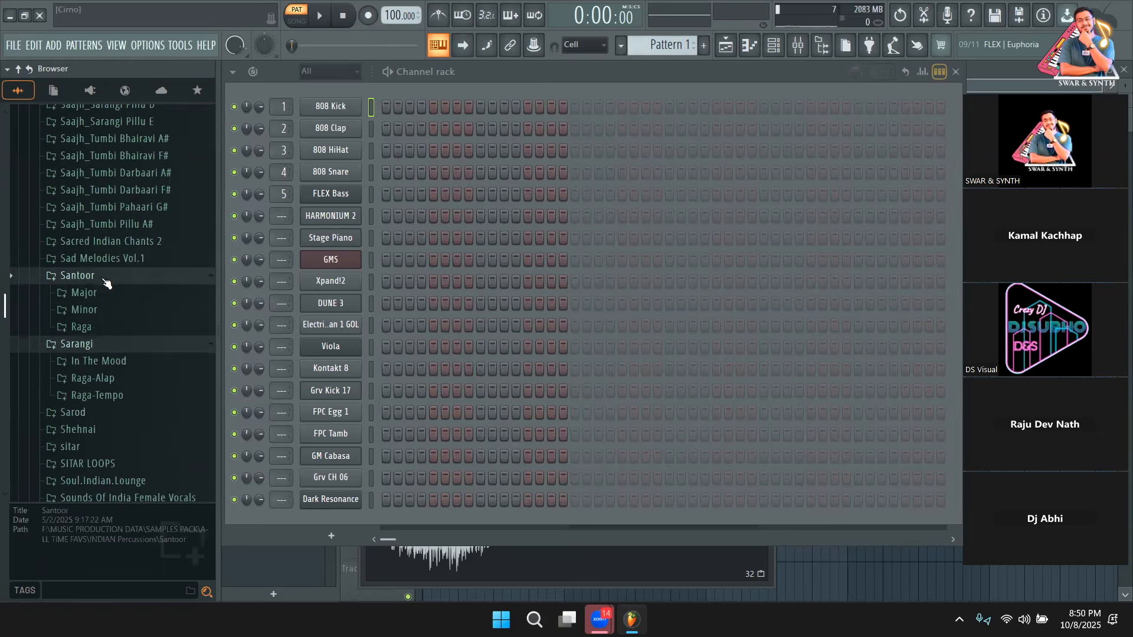
pyautogui.click(103, 295)
pyautogui.click(100, 312)
pyautogui.click(106, 327)
pyautogui.scroll(-2, 109, 335)
# In Feed Your Soul Indian Lounge, audition a loop from the Drones folder and Tabla [80] Dm Om 8 from the Tabla folder
pyautogui.scroll(-6, 113, 337)
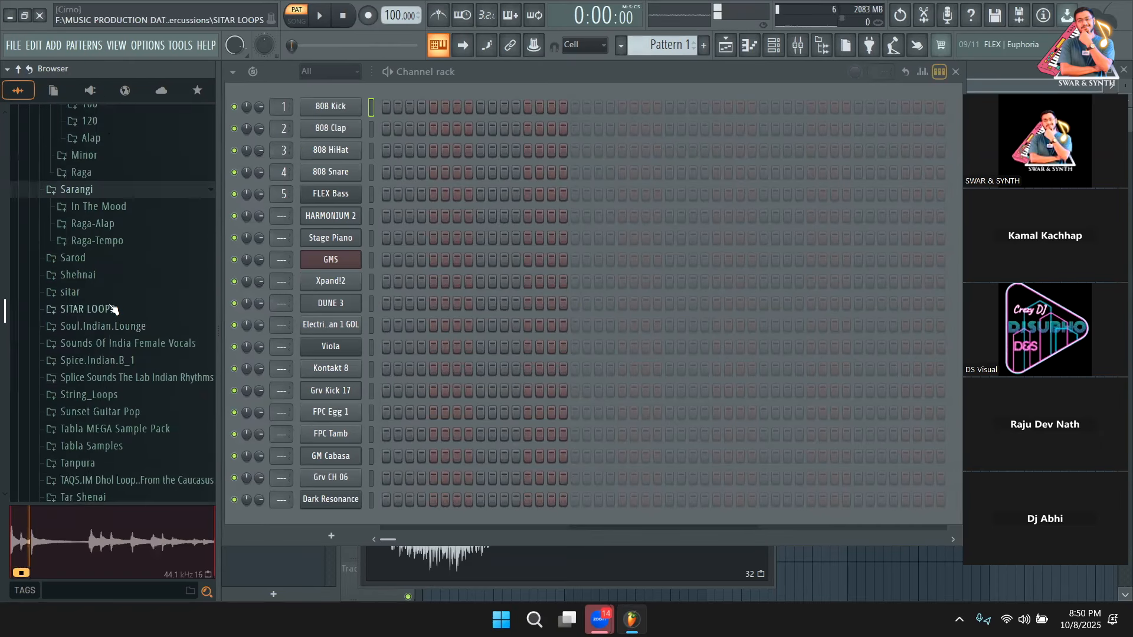
pyautogui.click(107, 326)
pyautogui.click(112, 343)
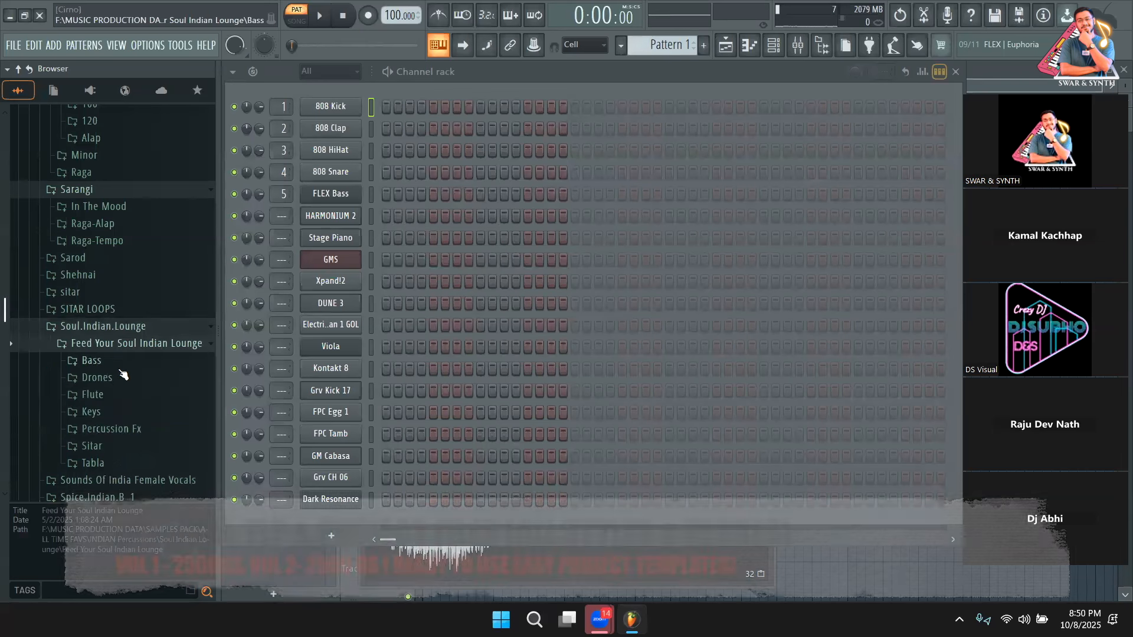
pyautogui.click(105, 377)
pyautogui.scroll(-5, 118, 354)
pyautogui.click(143, 282)
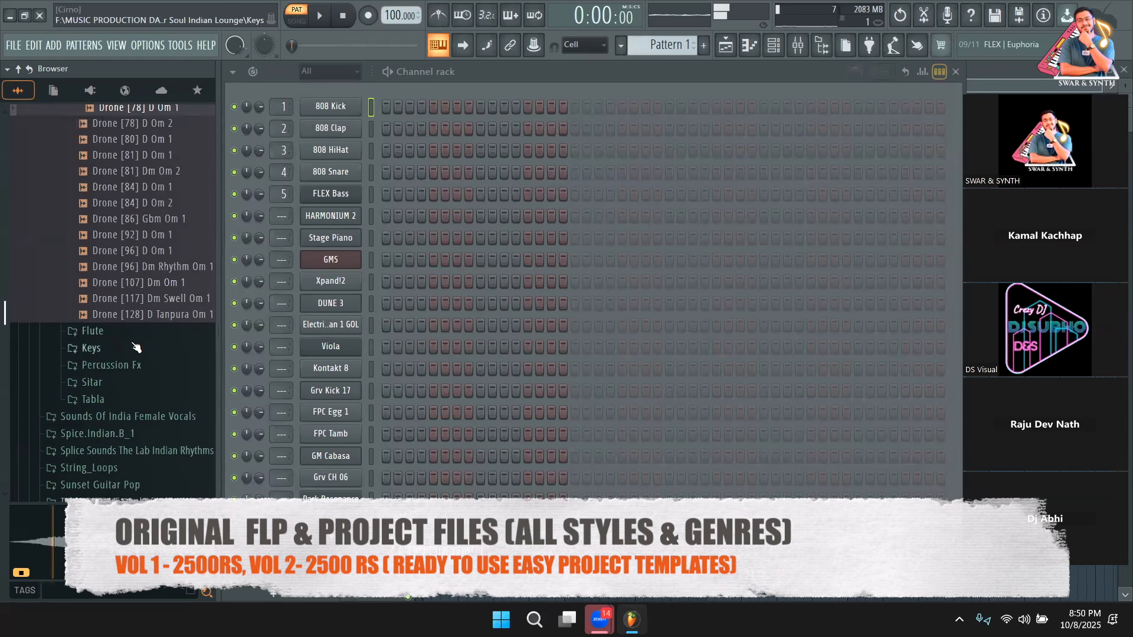
pyautogui.click(92, 399)
pyautogui.click(131, 244)
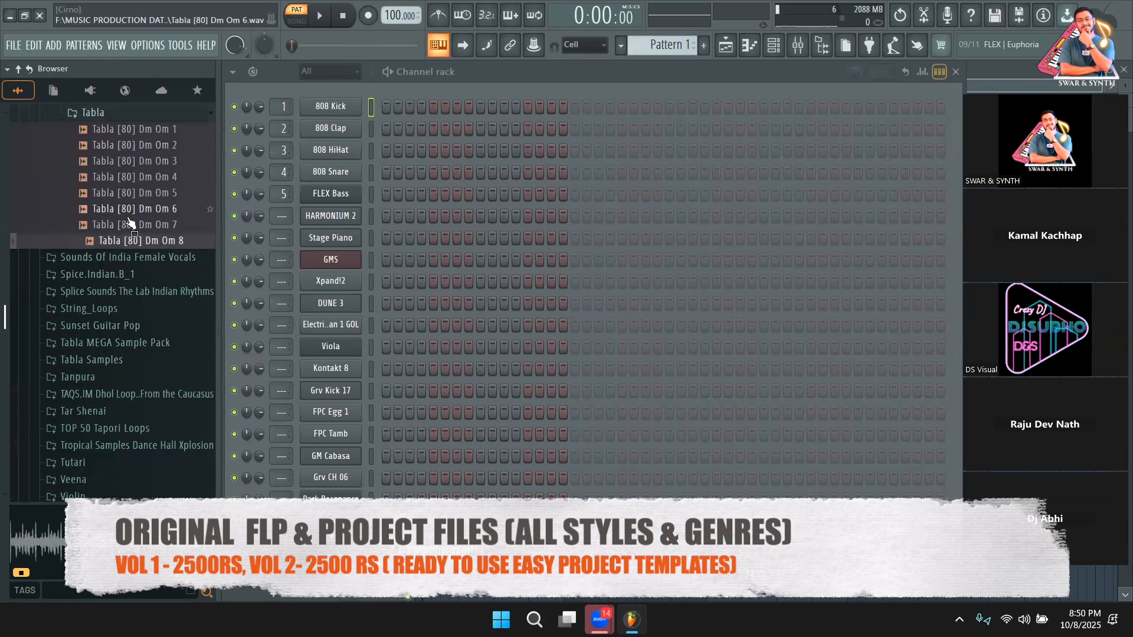
# Open Veena's Licks-Major 100 folder and audition VnaMajJhala100 01(lp)
pyautogui.scroll(-4, 128, 242)
pyautogui.click(98, 291)
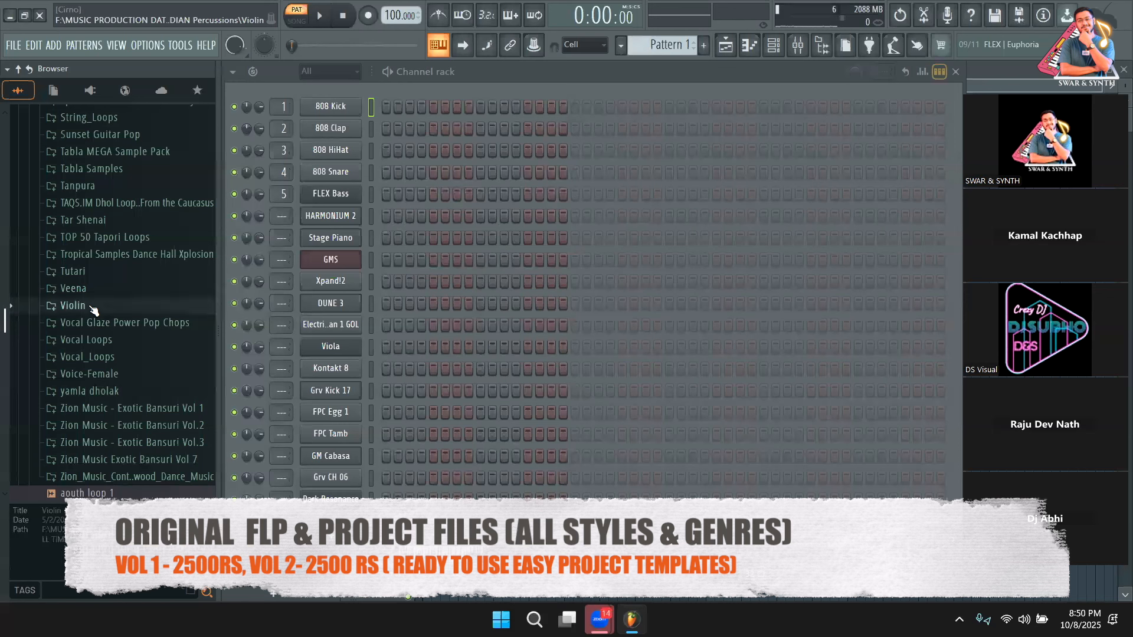
pyautogui.click(116, 324)
pyautogui.click(118, 358)
pyautogui.click(118, 373)
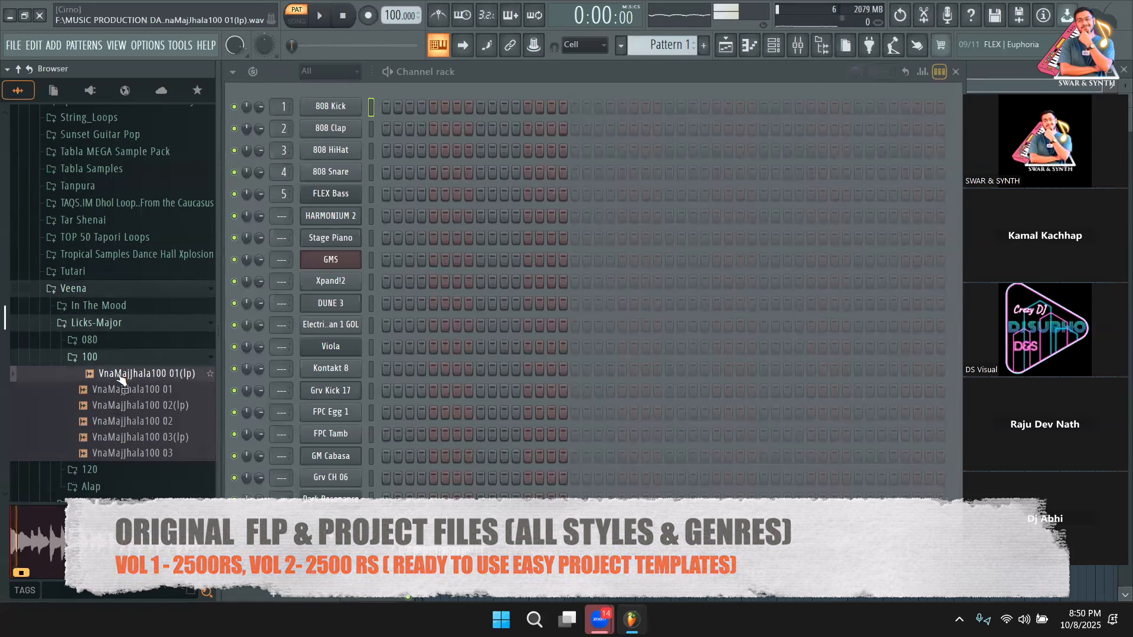
# Audition loop 2 from the Zion Music - Exotic Bansuri Vol 1 folder, and collapse that folder
pyautogui.scroll(-10, 118, 372)
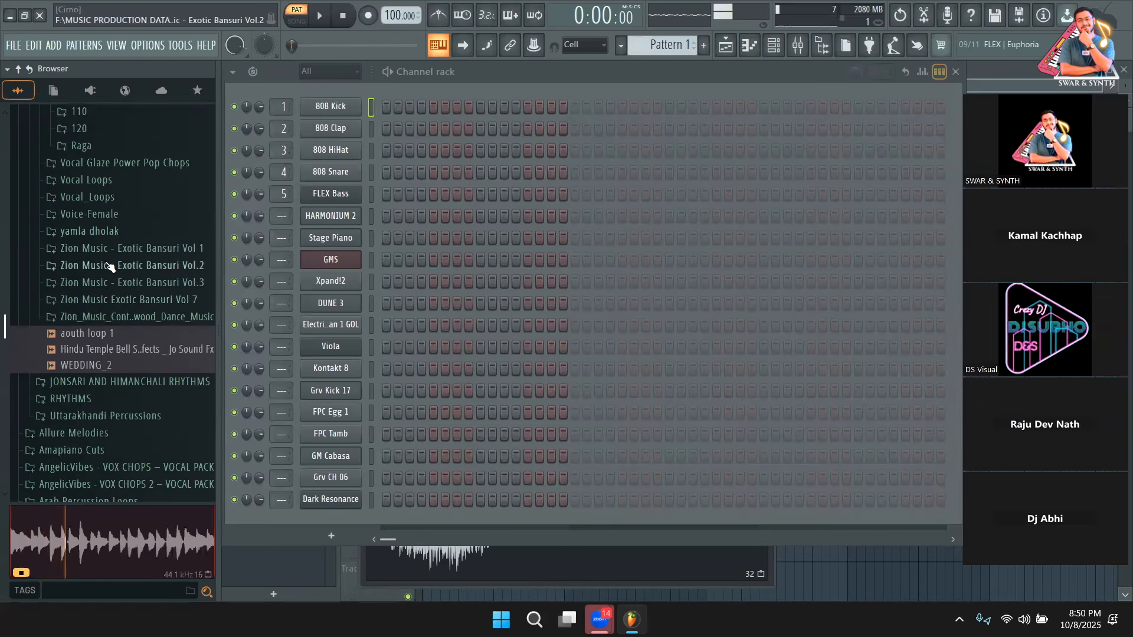
pyautogui.click(112, 249)
pyautogui.click(126, 281)
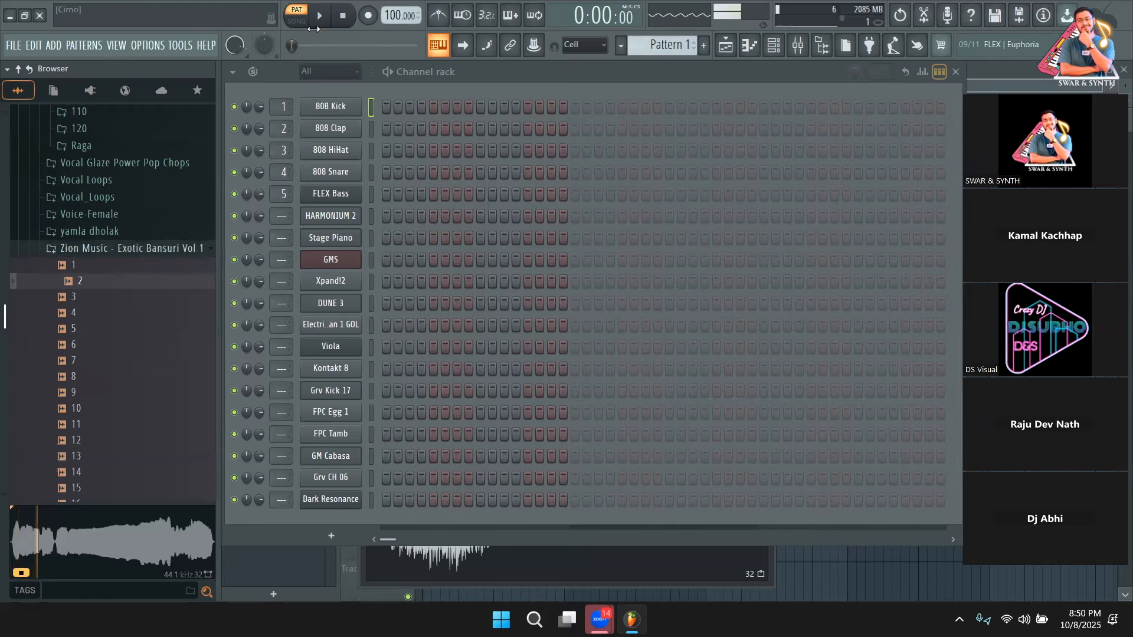
pyautogui.click(119, 250)
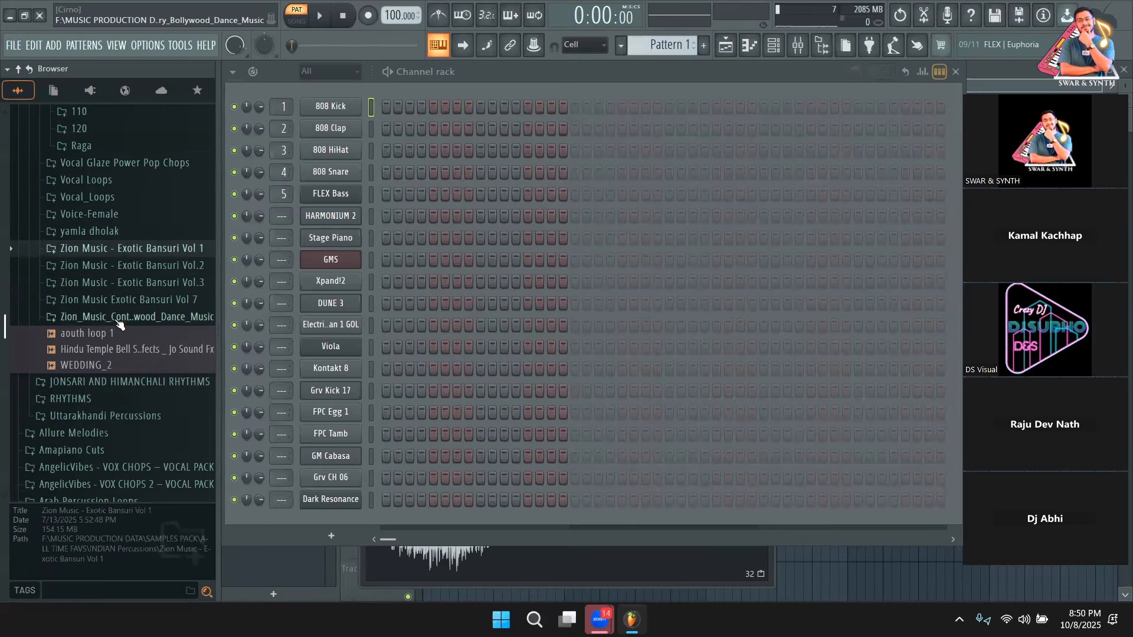
# Collapse the browser's folder tree to its top level and bring the playlist to the front
pyautogui.scroll(15, 119, 325)
pyautogui.scroll(10, 81, 280)
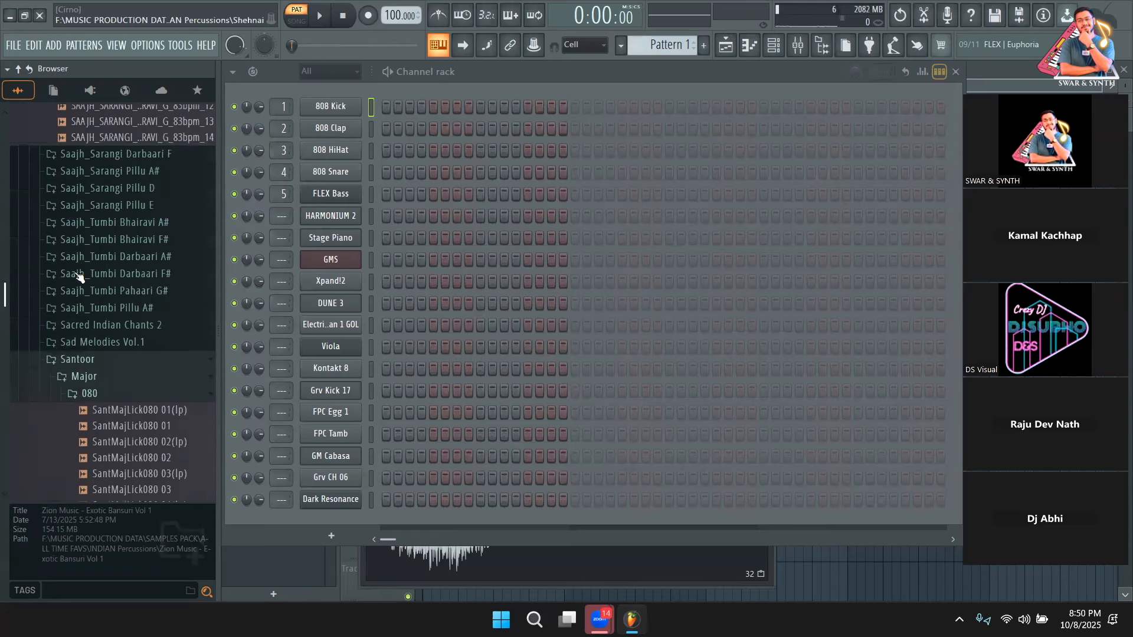
pyautogui.click(19, 70)
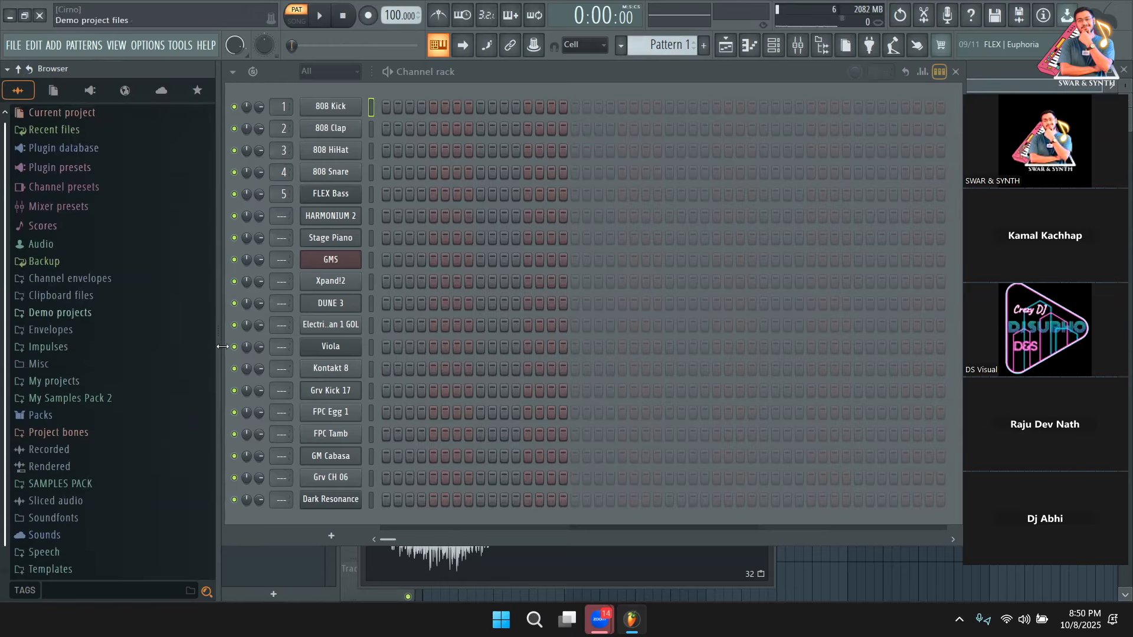
pyautogui.click(276, 579)
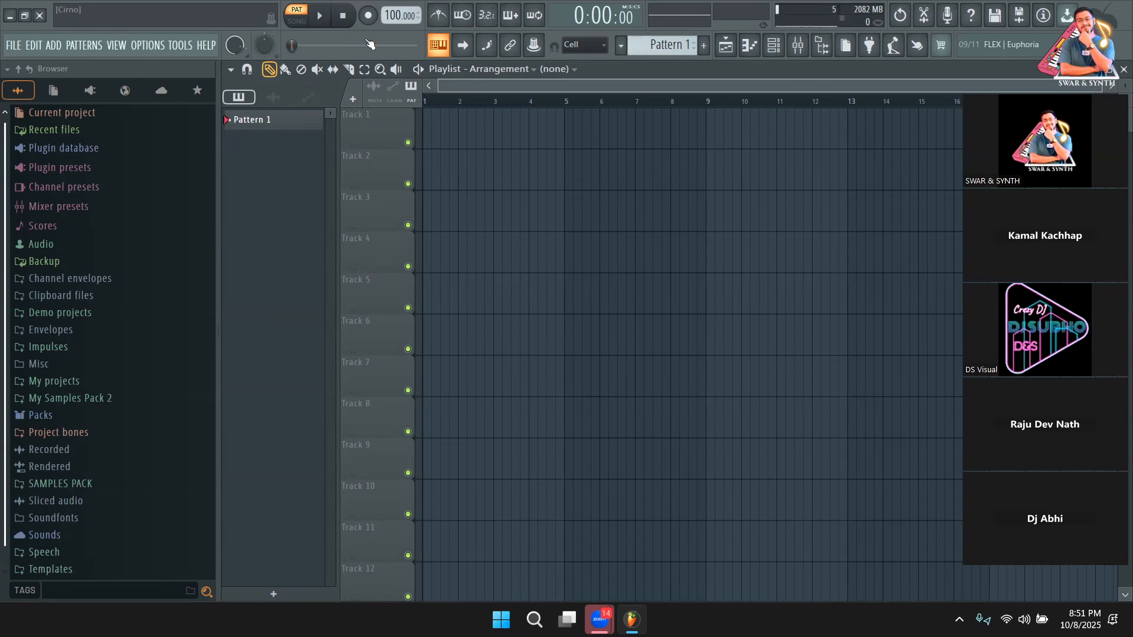
# Show the mixer and open the Fruity NoteBook 2 notes loaded on the Master track
pyautogui.click(804, 49)
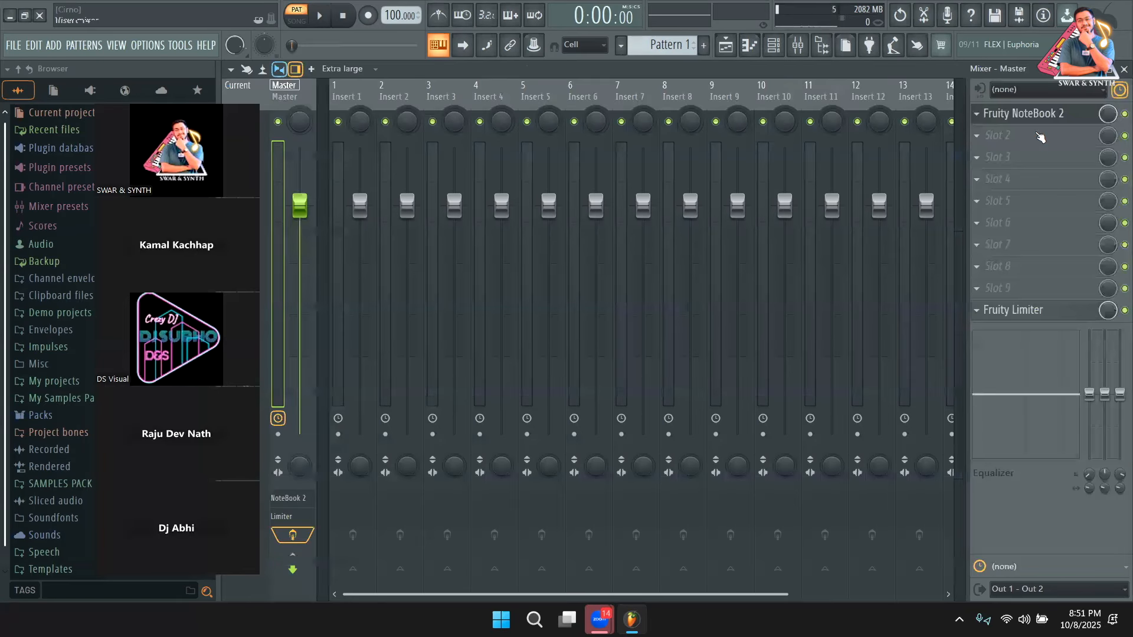
pyautogui.click(1026, 114)
pyautogui.moveTo(633, 194); pyautogui.dragTo(670, 186)
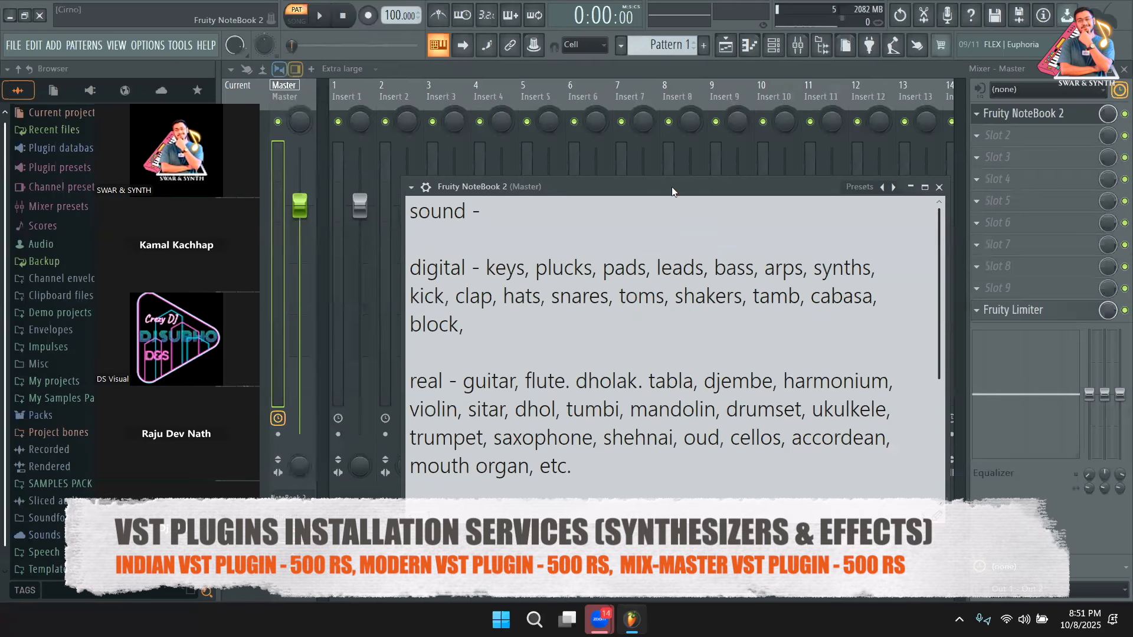
# Go through the notes, highlighting the sound, digital, SAMPLES/LOOPS and SYNTHS, VSTS entries one after another
pyautogui.click(578, 472)
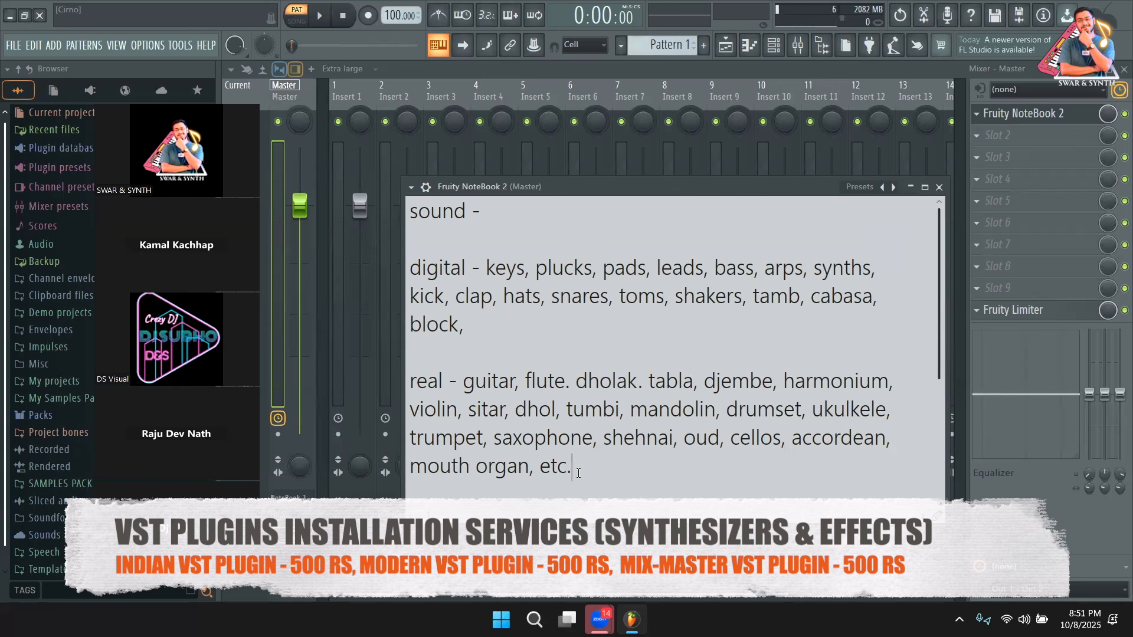
pyautogui.click(518, 297)
pyautogui.press('Down')
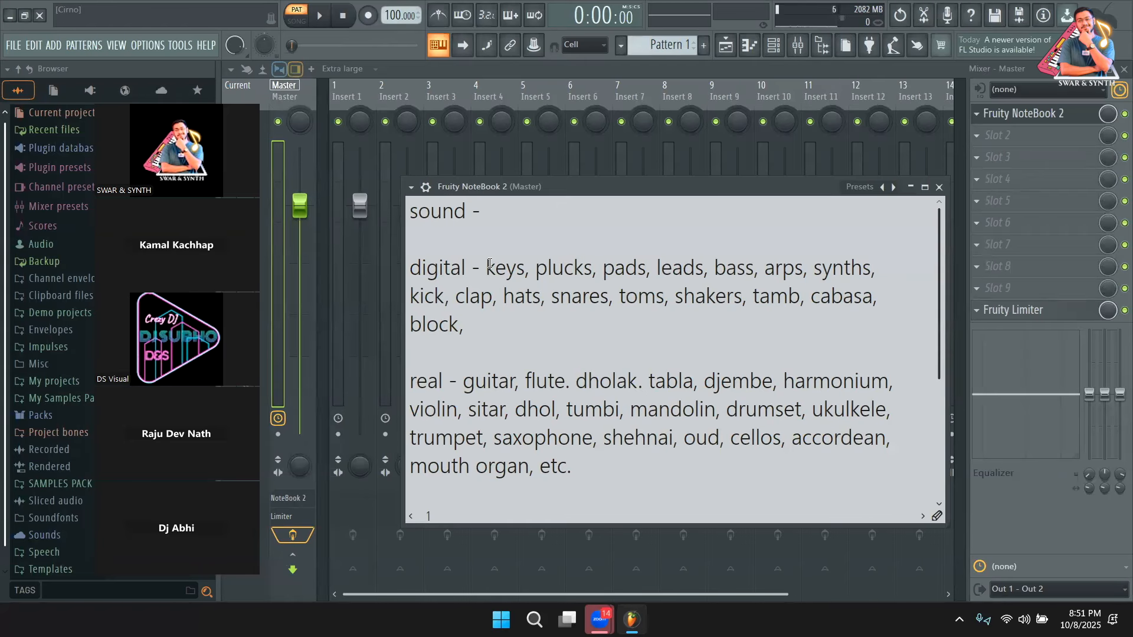
pyautogui.moveTo(483, 210); pyautogui.dragTo(360, 224)
pyautogui.moveTo(462, 270); pyautogui.dragTo(422, 263)
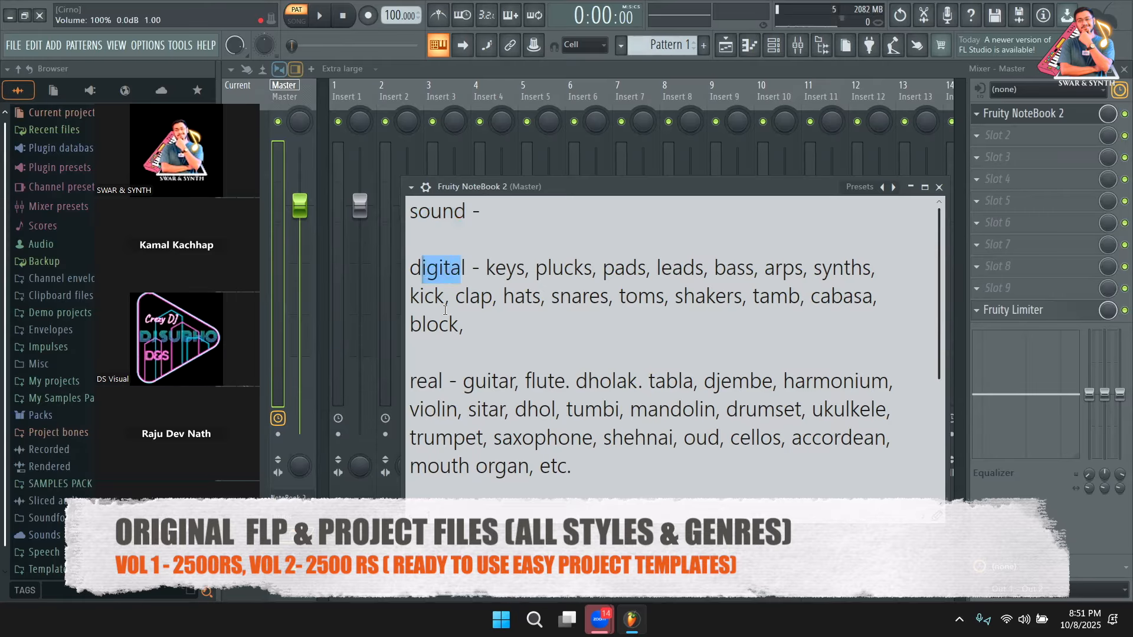
pyautogui.scroll(-3, 445, 310)
pyautogui.moveTo(590, 405); pyautogui.dragTo(383, 406)
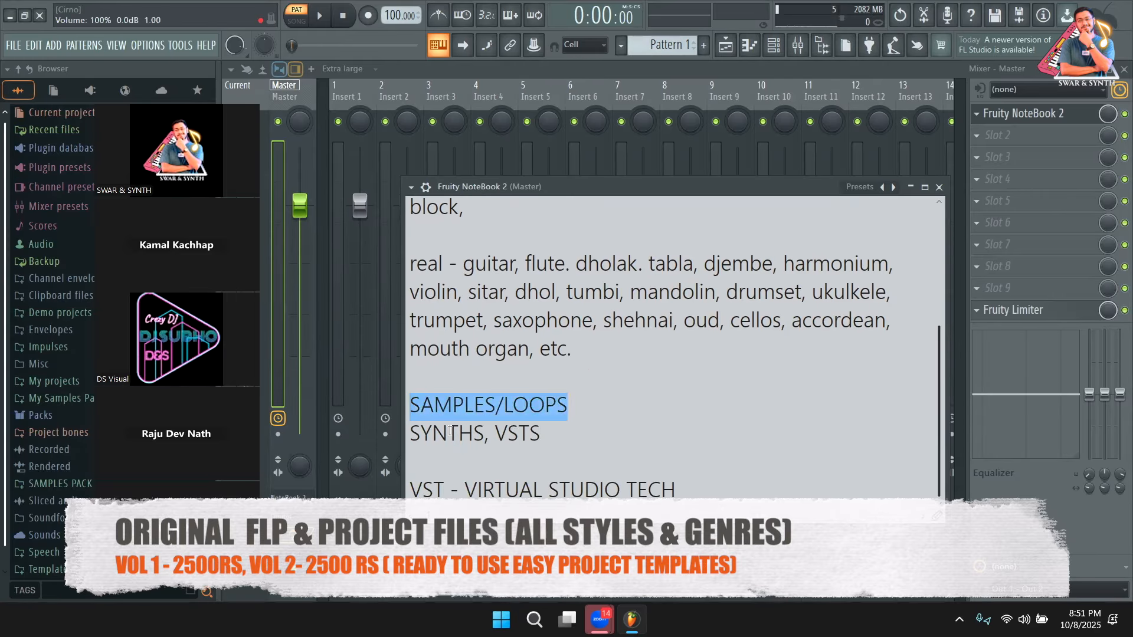
pyautogui.tripleClick(412, 434)
pyautogui.click(584, 439)
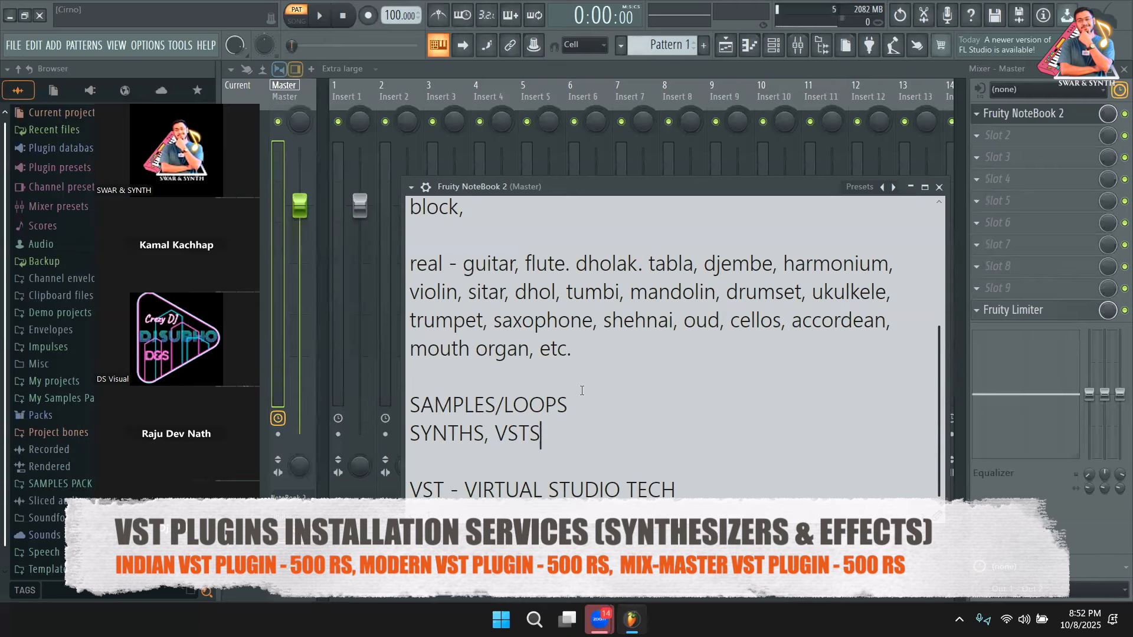
# Review the notes on digital and real sounds and reposition the Fruity NoteBook 2 window over the mixer
pyautogui.scroll(1, 516, 285)
pyautogui.scroll(3, 516, 284)
pyautogui.scroll(-3, 516, 284)
pyautogui.scroll(3, 439, 295)
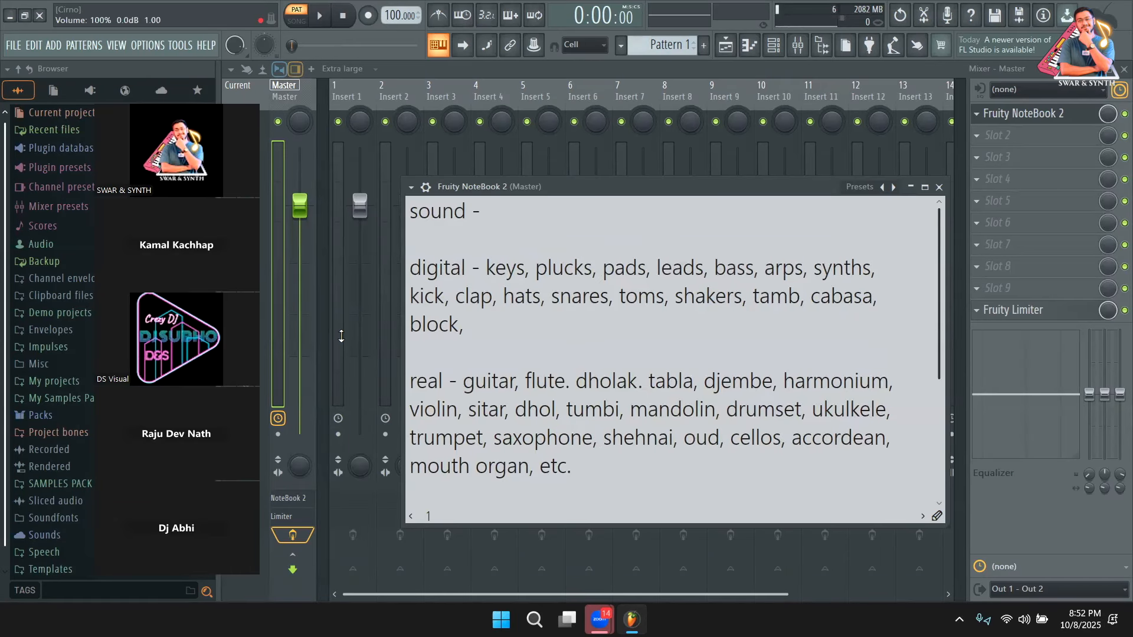
pyautogui.moveTo(691, 183)
pyautogui.mouseDown()
pyautogui.moveTo(781, 177)
pyautogui.moveTo(700, 165)
pyautogui.mouseUp()
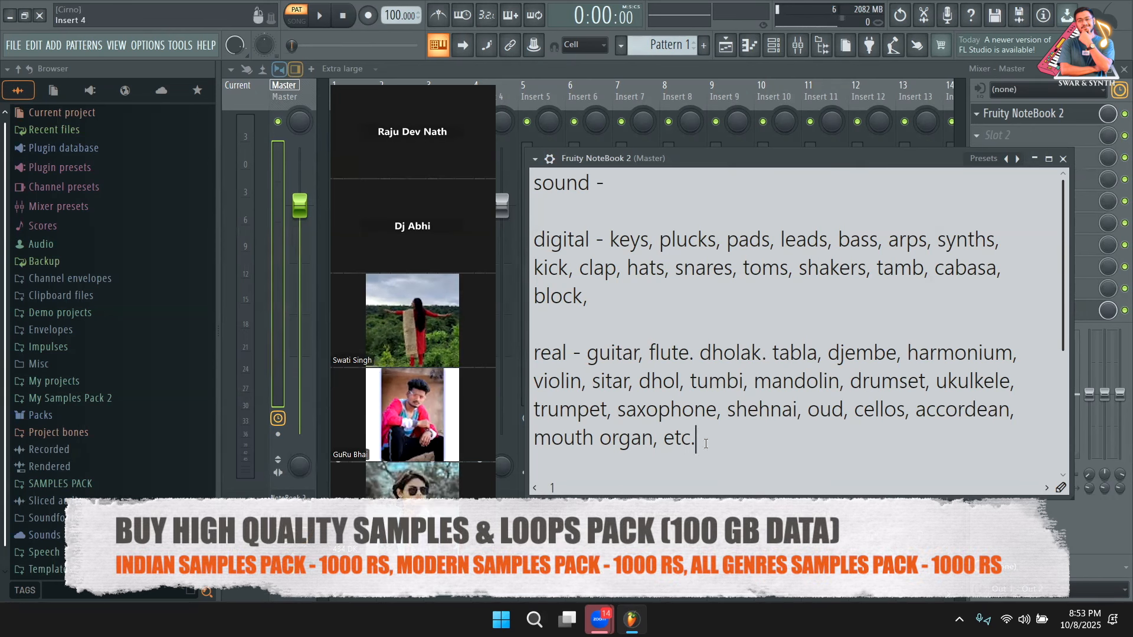
pyautogui.click(575, 353)
# Expand the built-in Packs folder to view the Drums categories including Kicks, collapse Packs, and return to the notes
pyautogui.click(64, 419)
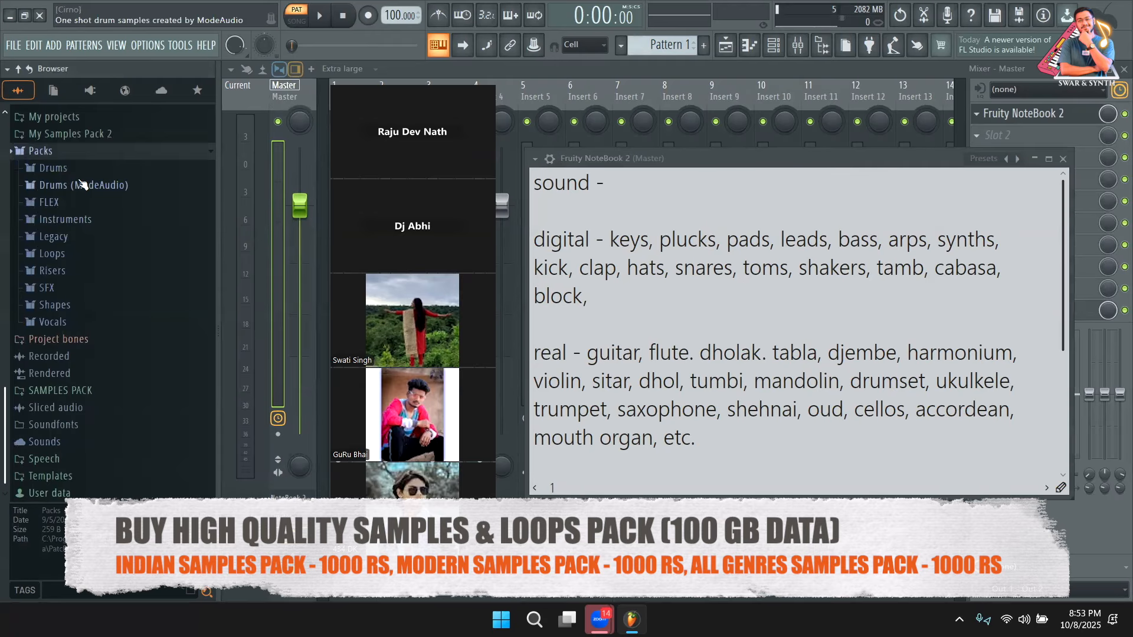
pyautogui.click(94, 170)
pyautogui.click(82, 219)
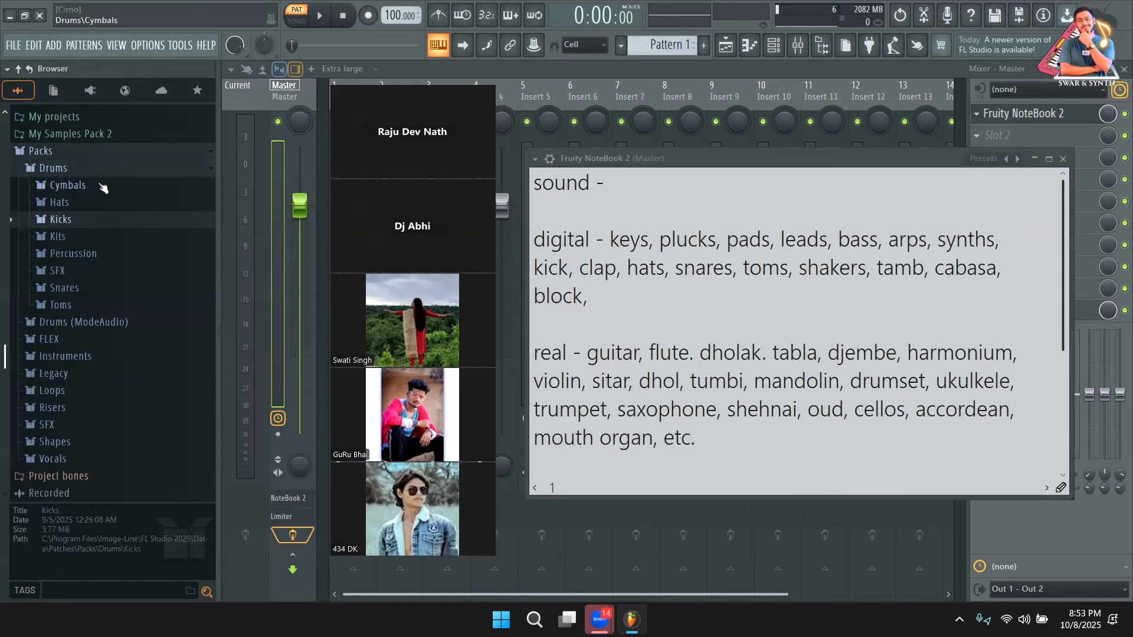
pyautogui.click(95, 151)
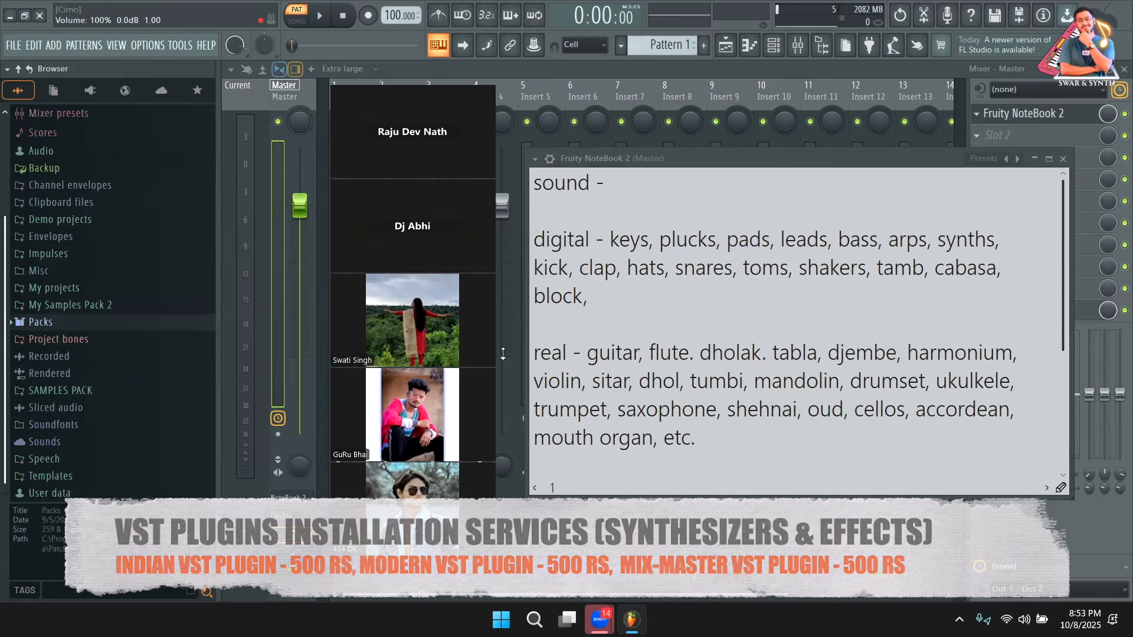
pyautogui.click(726, 441)
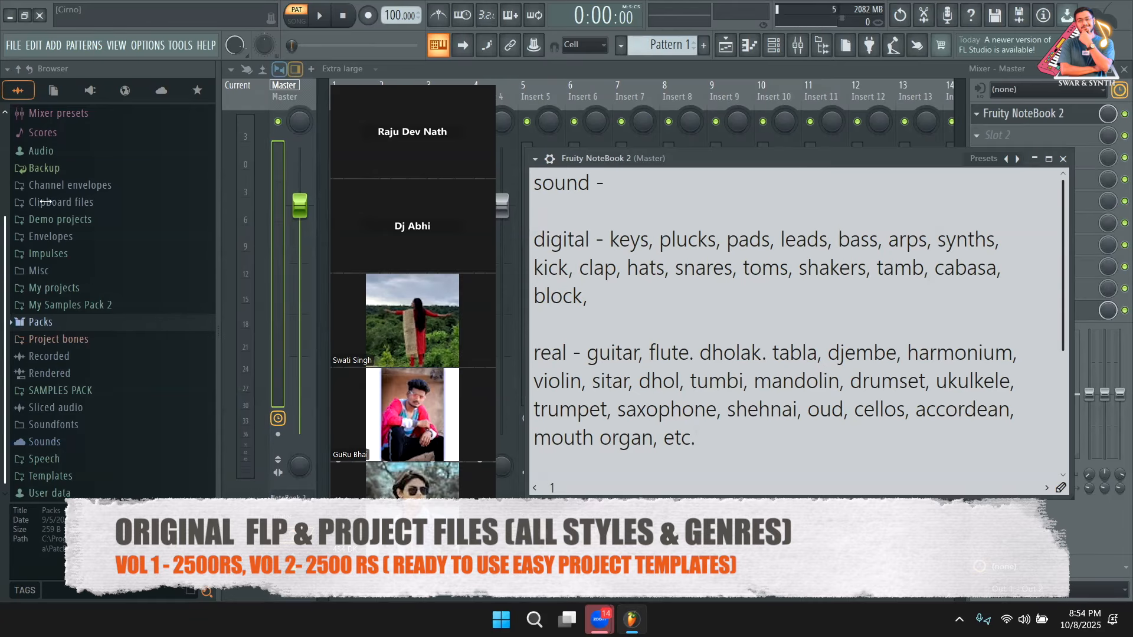
# Expand Generators in the plugin database and view the instruments in the Synth classic category
pyautogui.scroll(3, 46, 201)
pyautogui.click(63, 148)
pyautogui.click(64, 184)
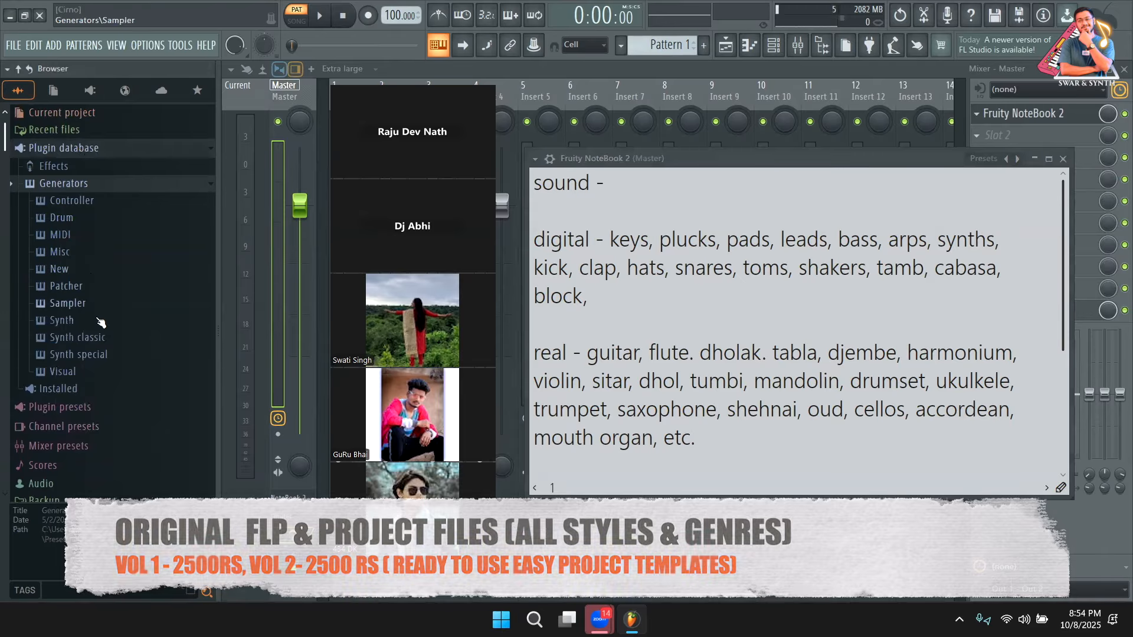
pyautogui.click(83, 337)
pyautogui.scroll(-3, 112, 283)
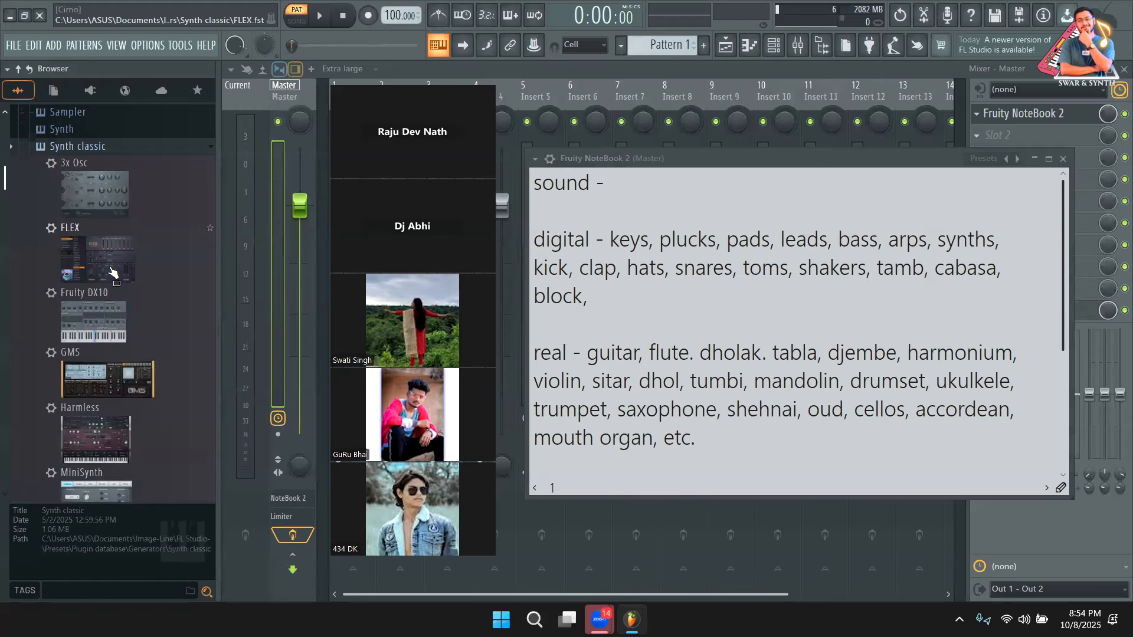
# Expand the built-in Packs folder and select its Loops category
pyautogui.scroll(-10, 112, 271)
pyautogui.click(88, 323)
pyautogui.scroll(-6, 95, 272)
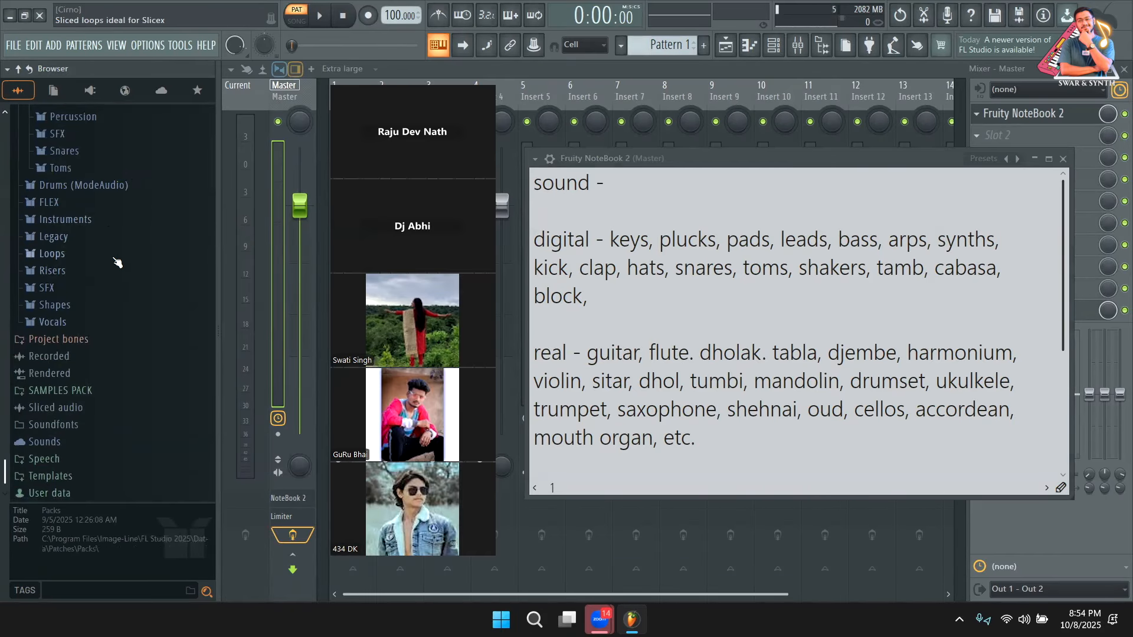
pyautogui.click(77, 256)
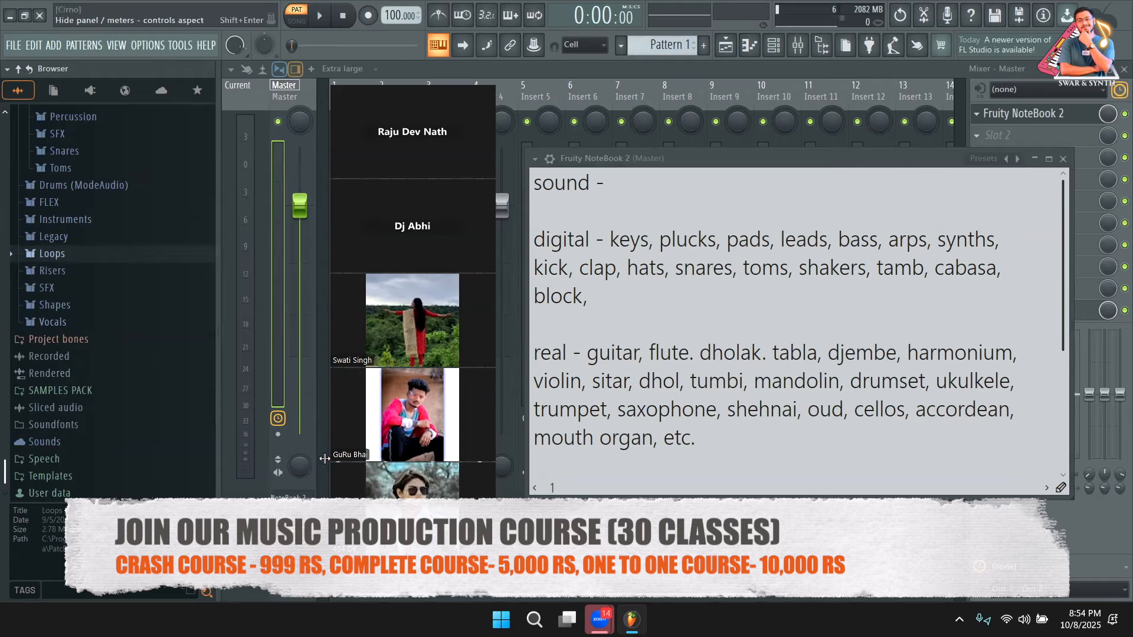
# Reposition the meeting participants panel and the Fruity NoteBook 2 window over the mixer
pyautogui.moveTo(324, 458); pyautogui.dragTo(183, 459)
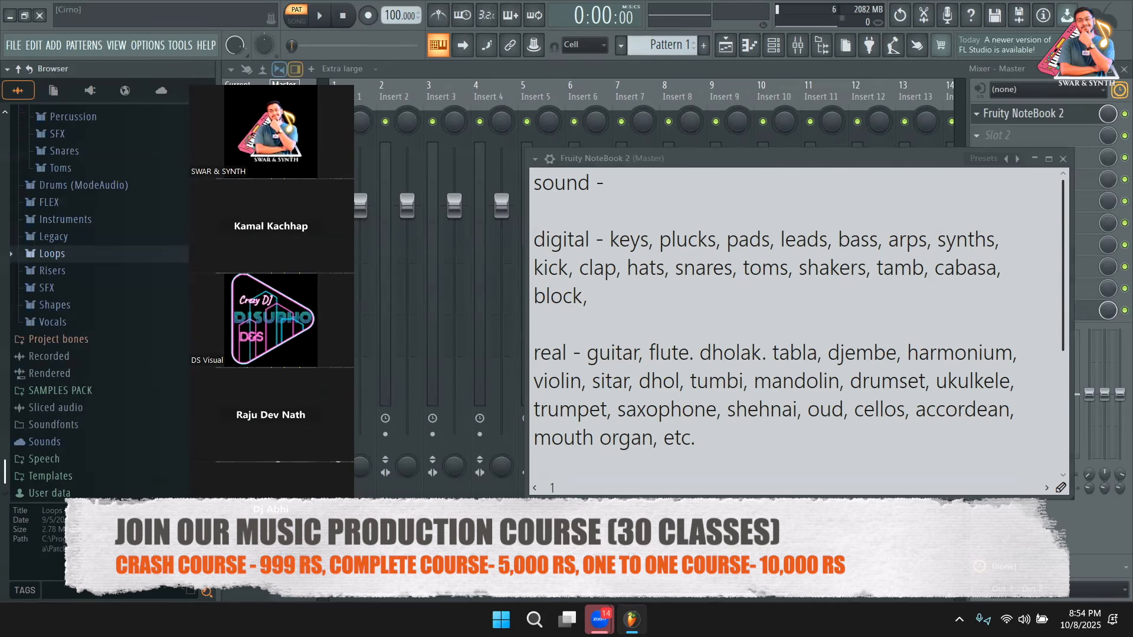
pyautogui.moveTo(677, 156); pyautogui.dragTo(624, 138)
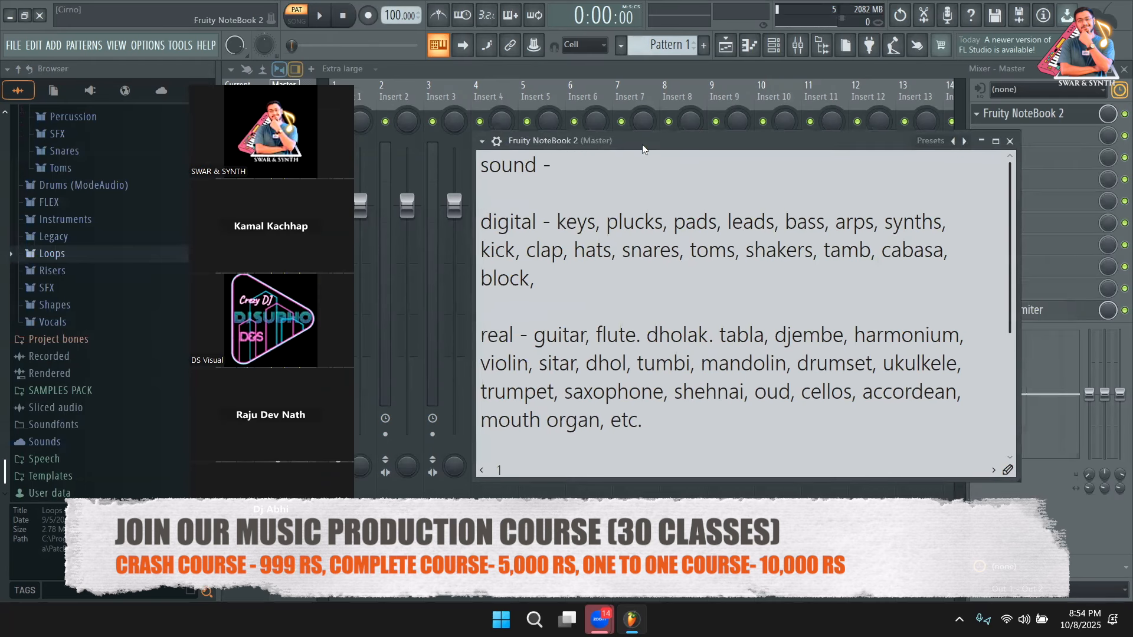